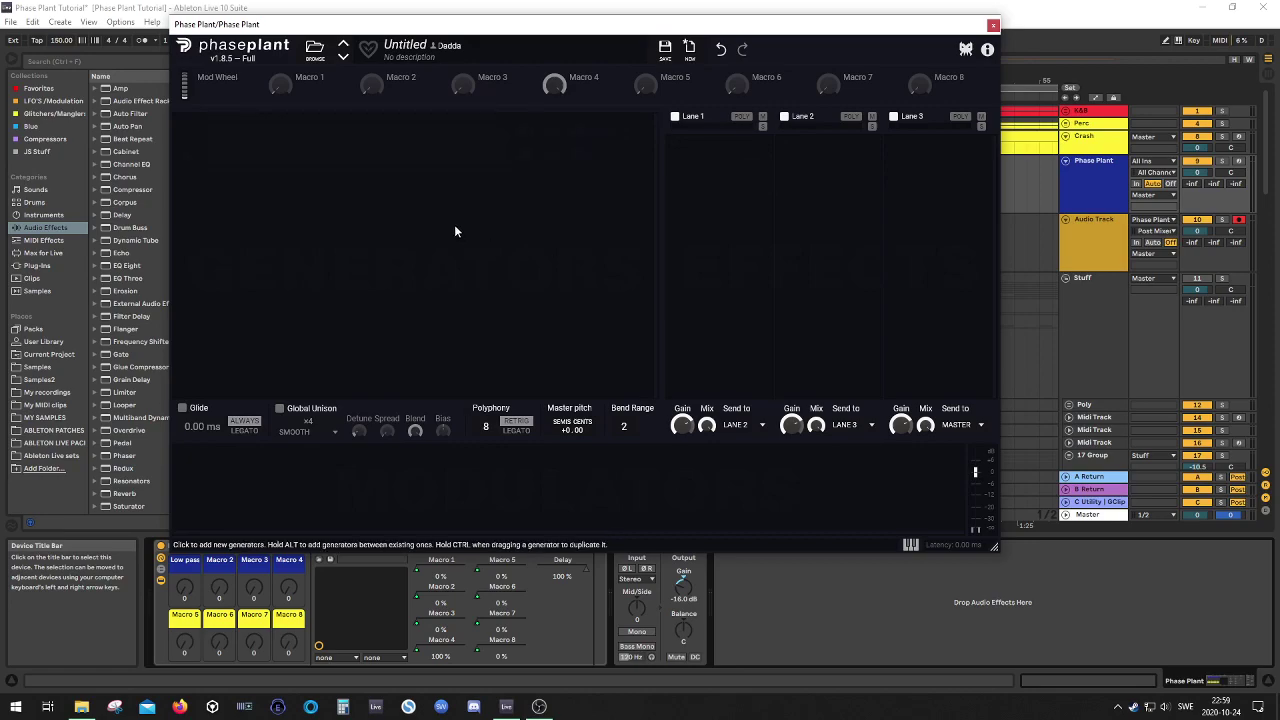
Add a Sampler generator and load the Sizzlestatic sample from the factory Symplesound Scapes folder
{"action": "left_click", "coordinate": [431, 159]}
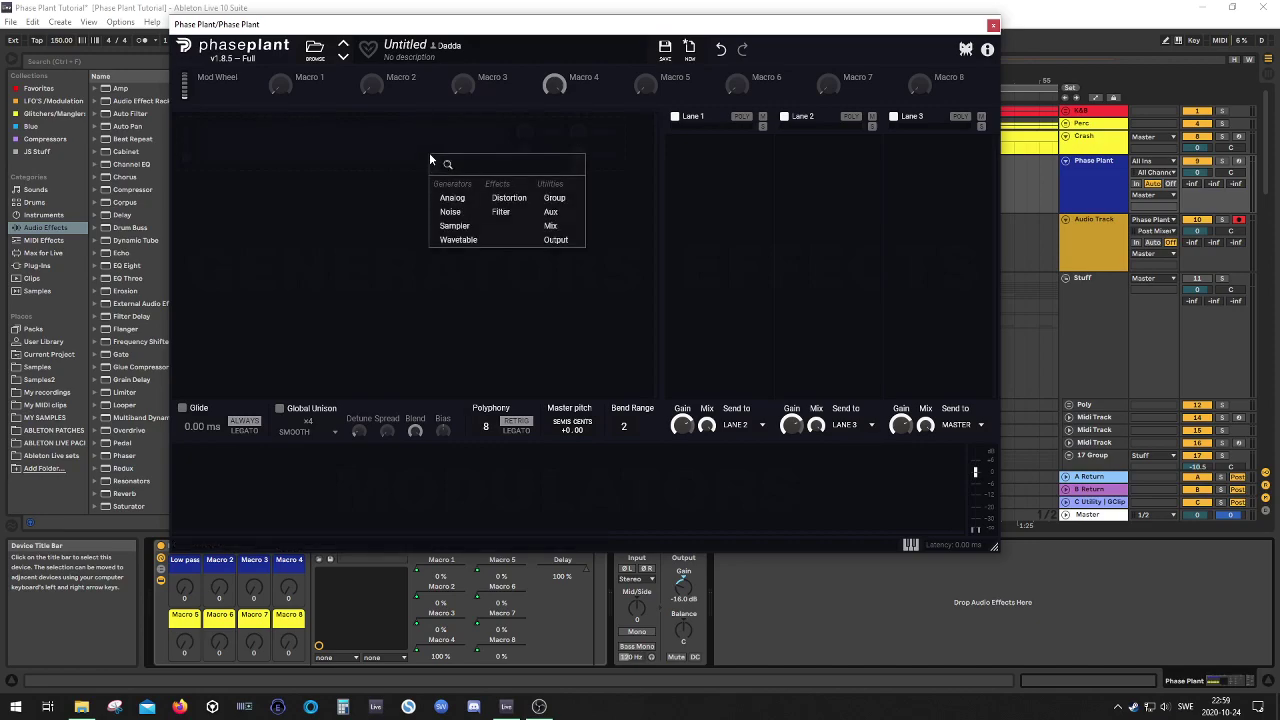
{"action": "left_click", "coordinate": [460, 230]}
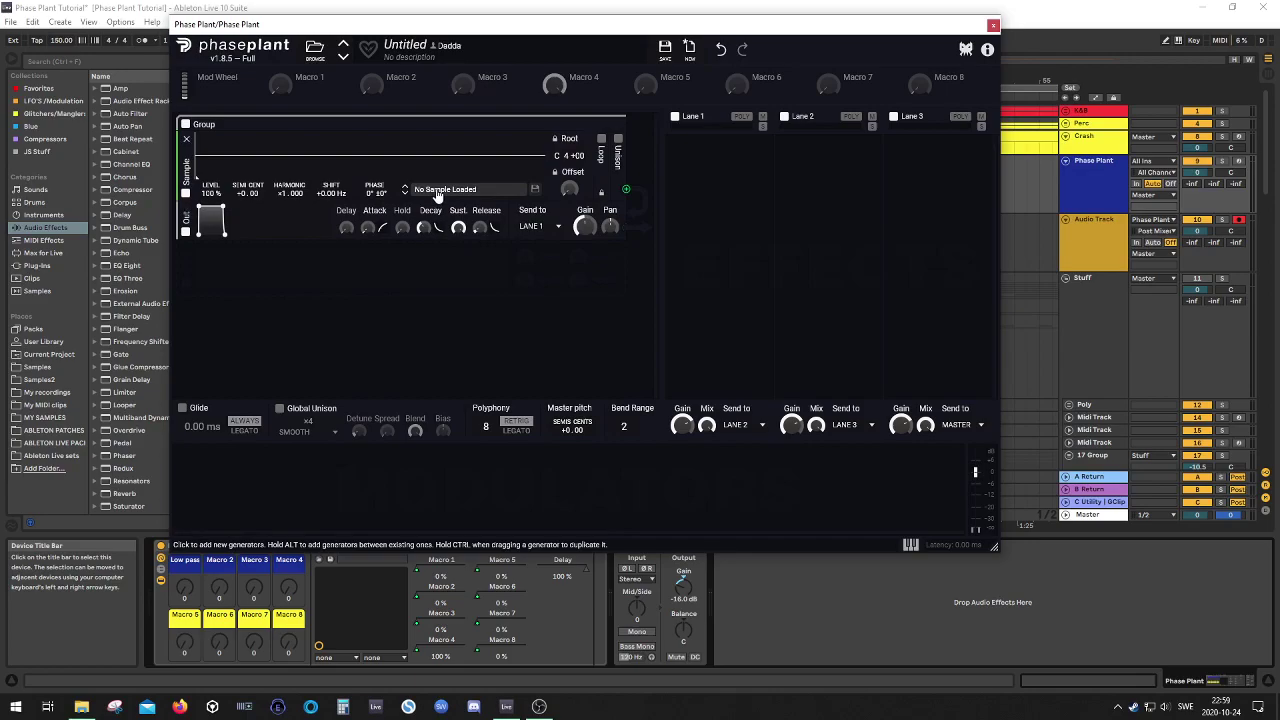
{"action": "left_click", "coordinate": [437, 192]}
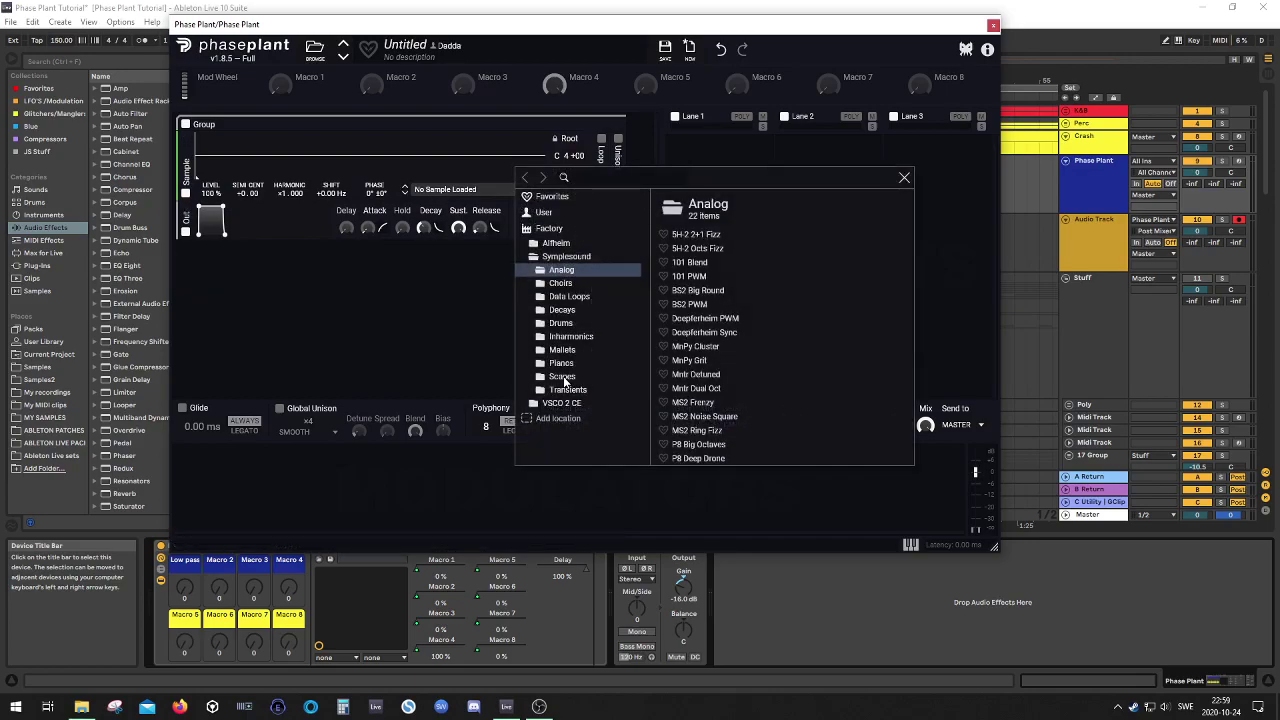
{"action": "left_click", "coordinate": [563, 377]}
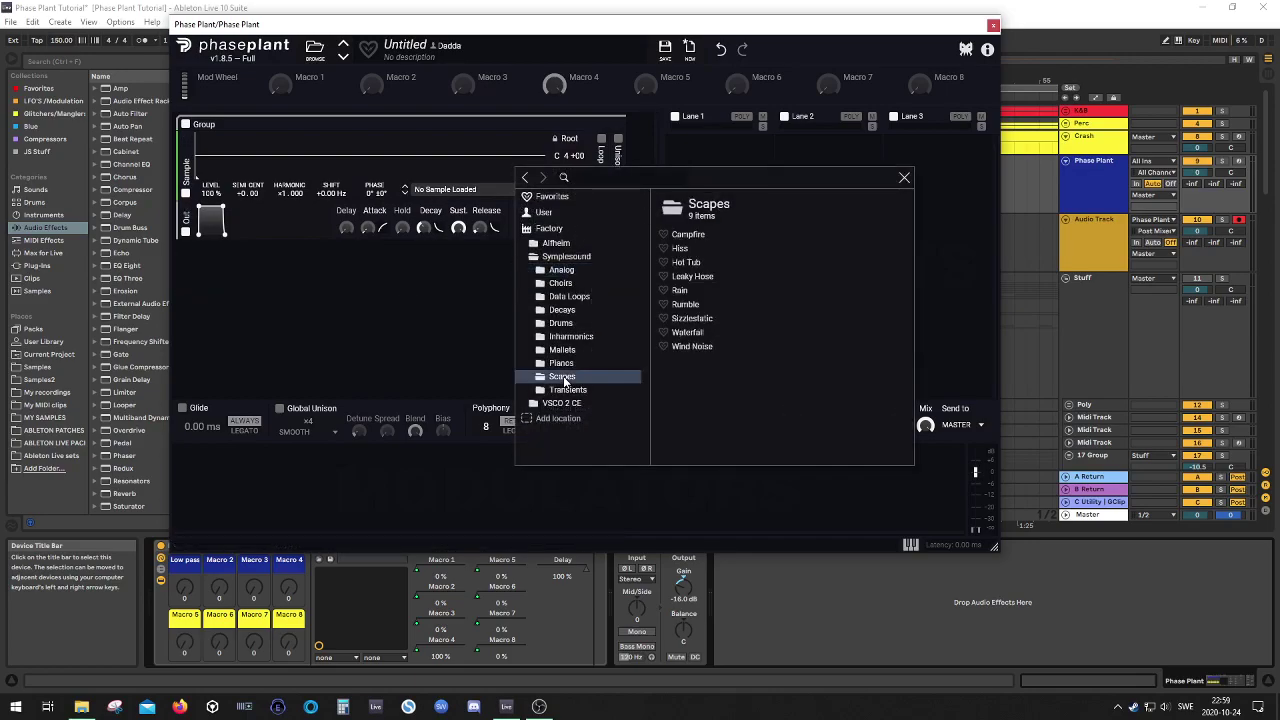
{"action": "left_click", "coordinate": [698, 320]}
{"action": "left_click", "coordinate": [904, 179]}
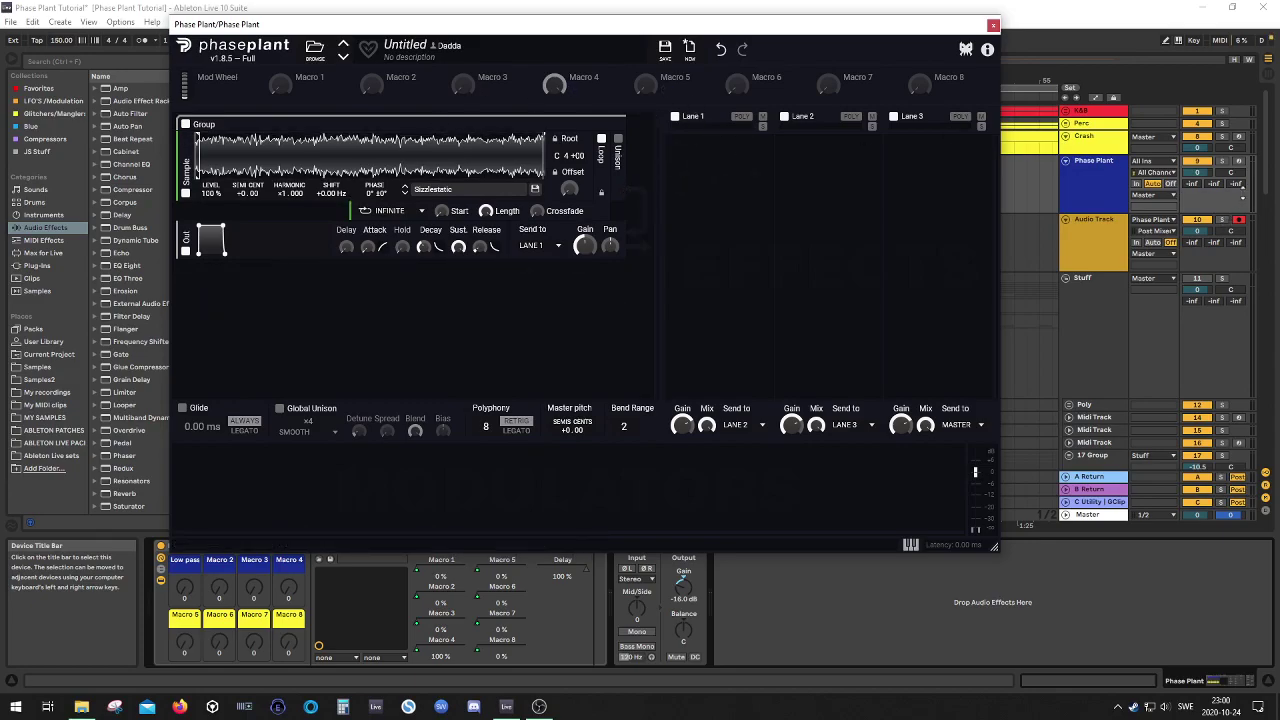
Arm the Phase Plant track for playing and set the sampler's pitch to -60 semitones
{"action": "left_click", "coordinate": [1239, 199]}
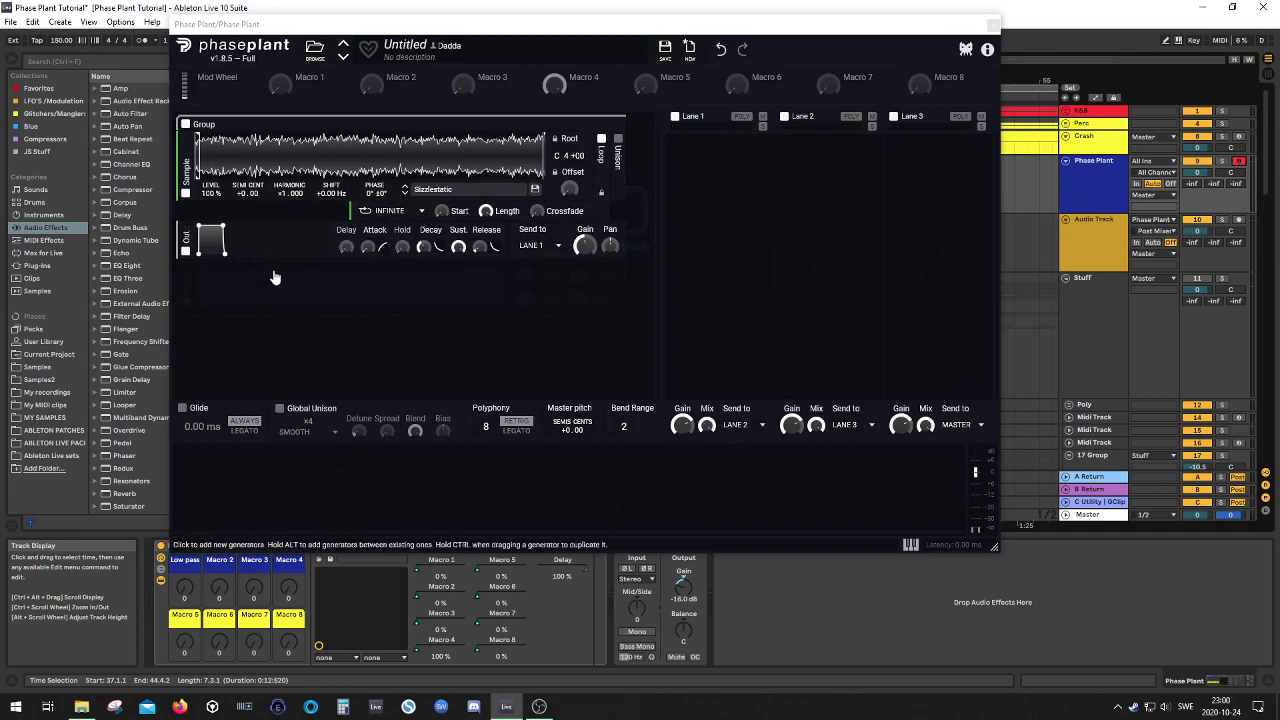
{"action": "left_click_drag", "start_coordinate": [242, 195], "coordinate": [242, 240]}
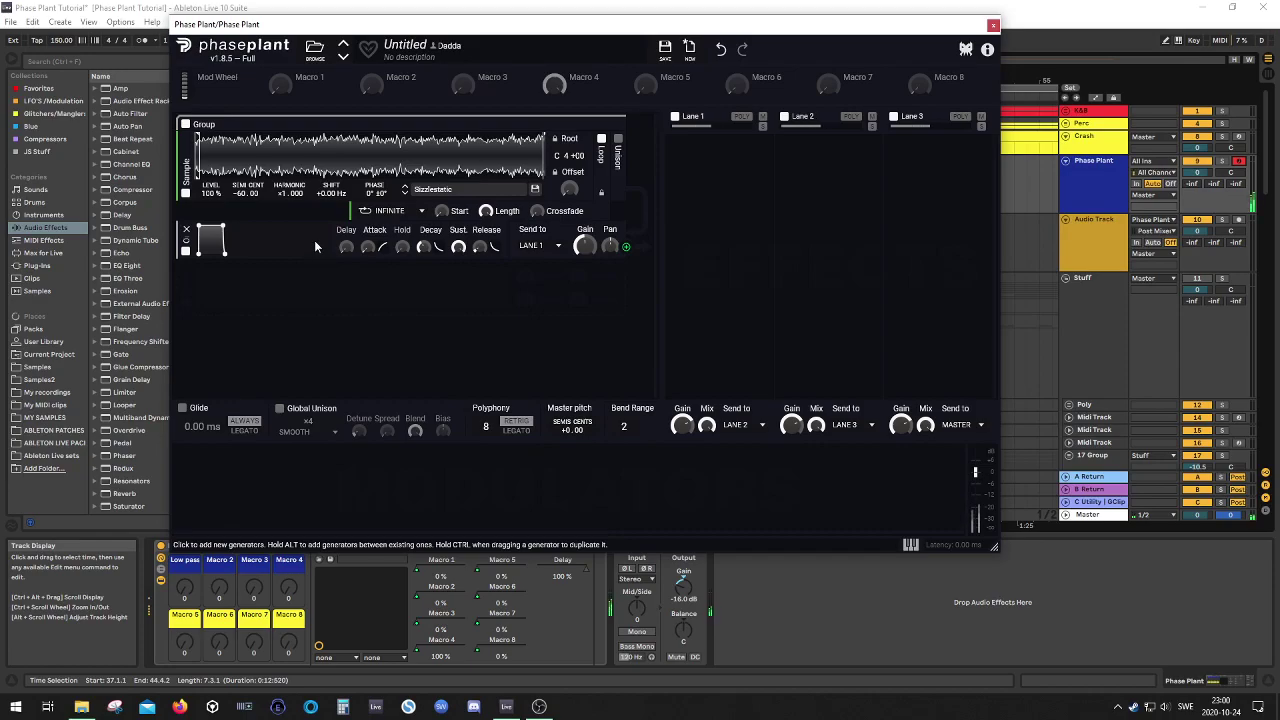
Add an LFO modulator and view its waveform in the LFO editor
{"action": "left_click", "coordinate": [250, 458]}
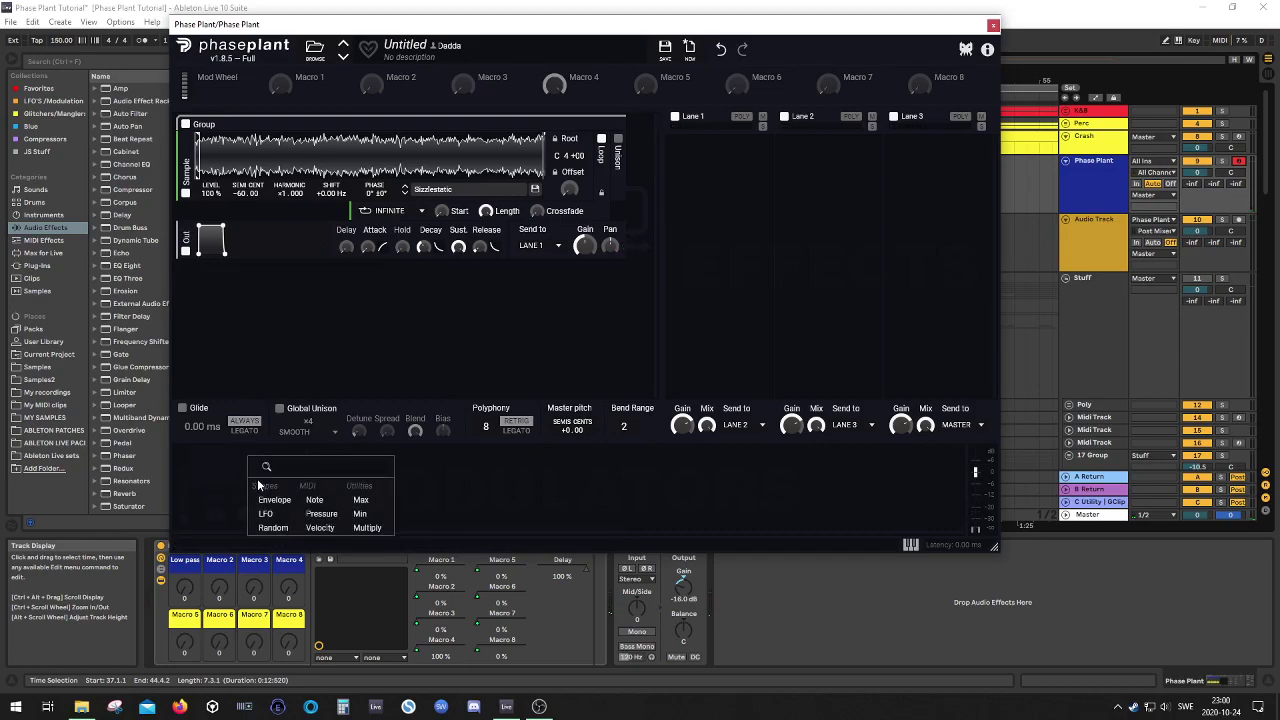
{"action": "left_click", "coordinate": [265, 514]}
{"action": "left_click", "coordinate": [321, 480]}
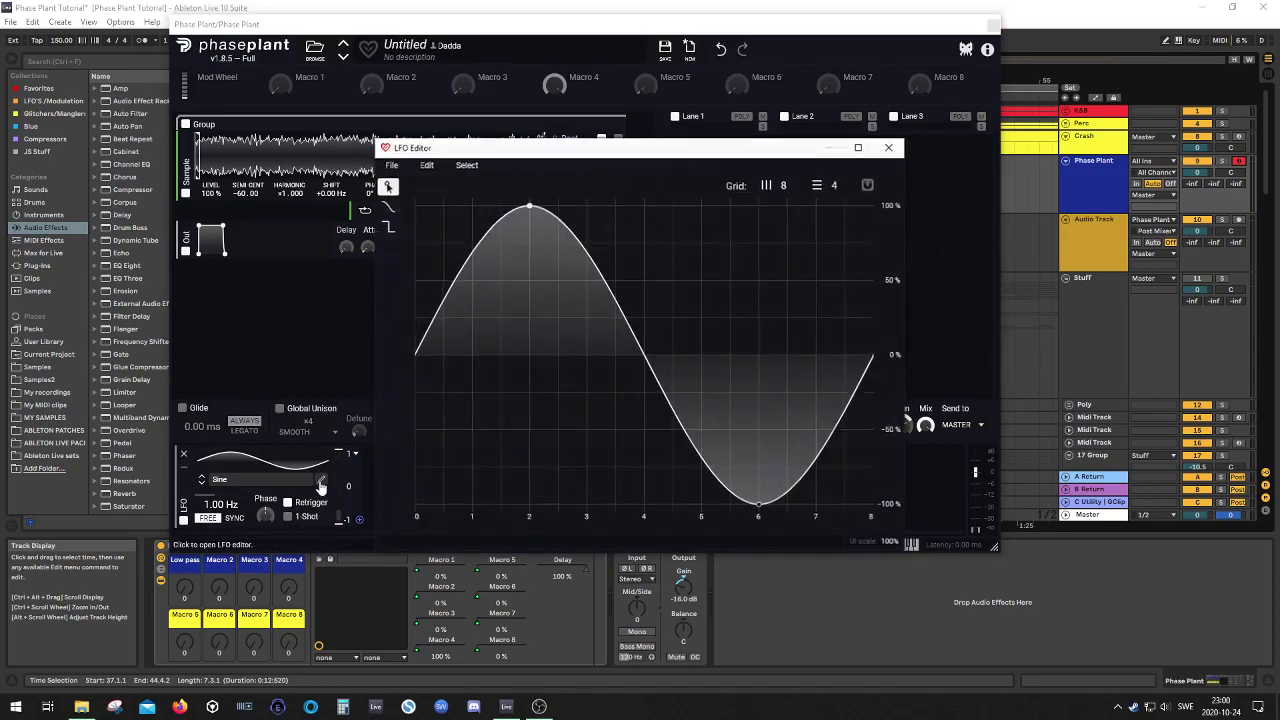
{"action": "left_click", "coordinate": [888, 147]}
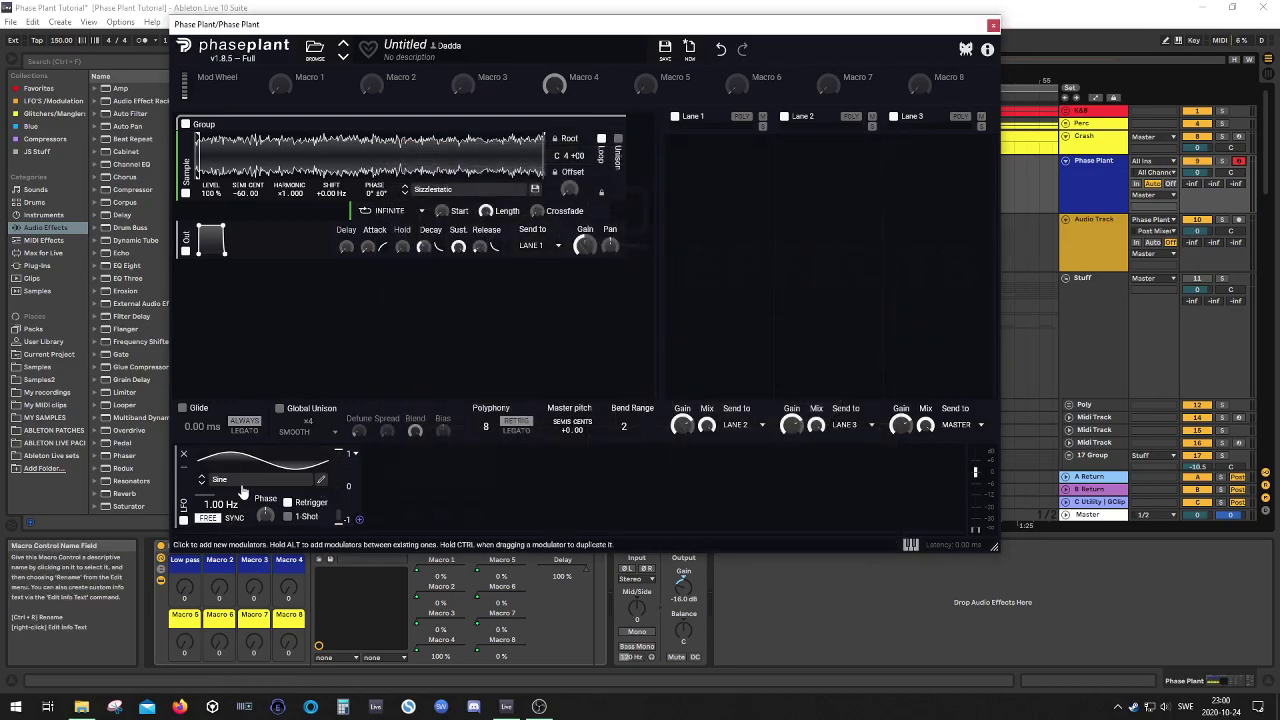
Load the Pattern 5 shape from the user Databroth folder into the LFO
{"action": "left_click", "coordinate": [238, 481]}
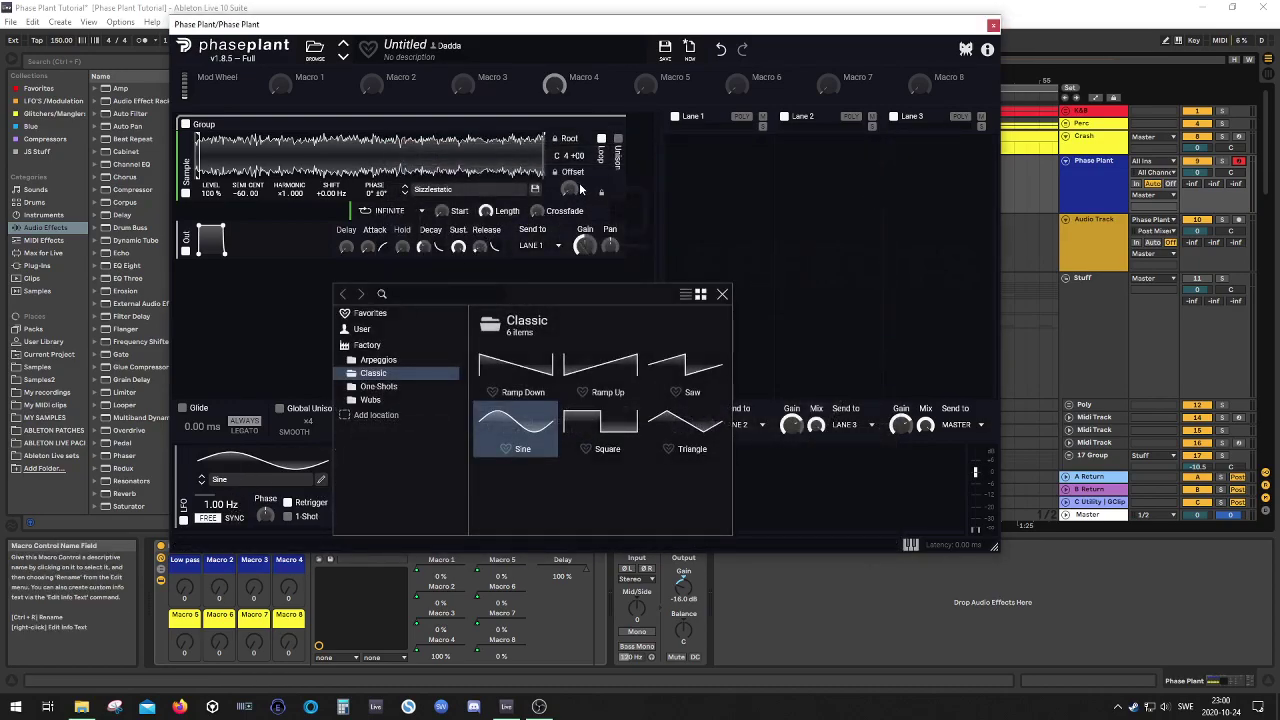
{"action": "left_click", "coordinate": [362, 329]}
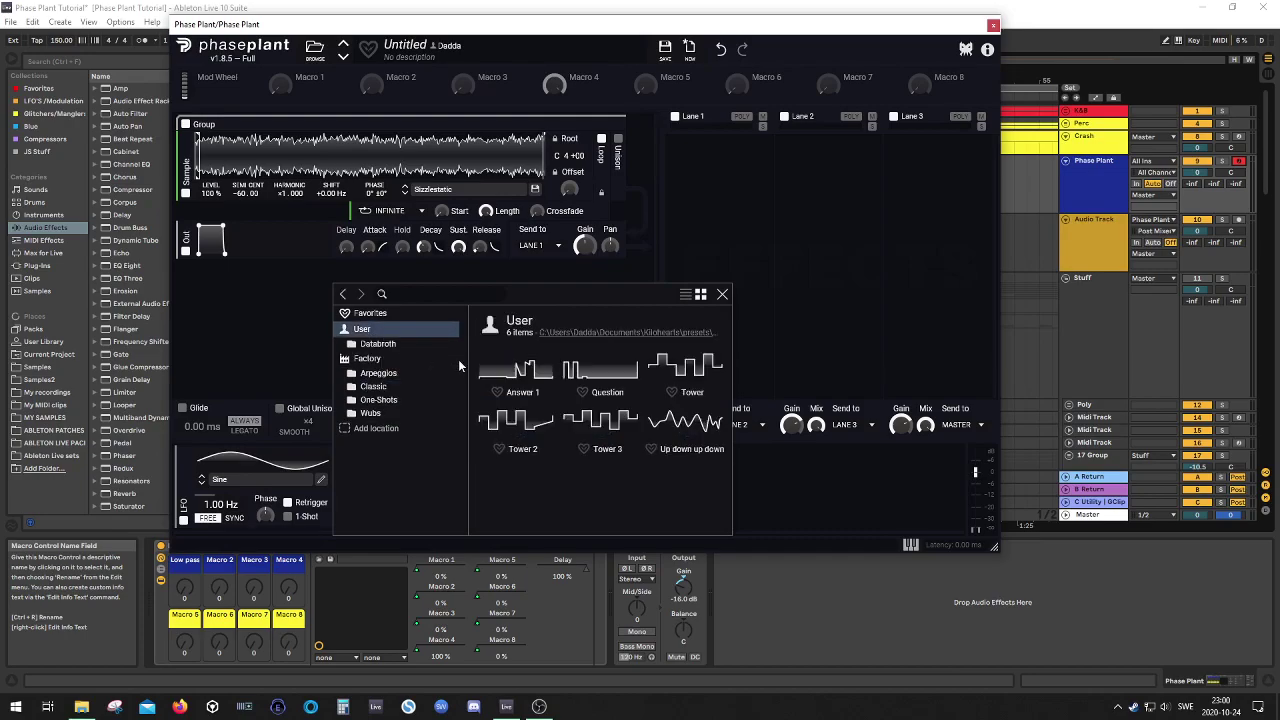
{"action": "left_click", "coordinate": [380, 344]}
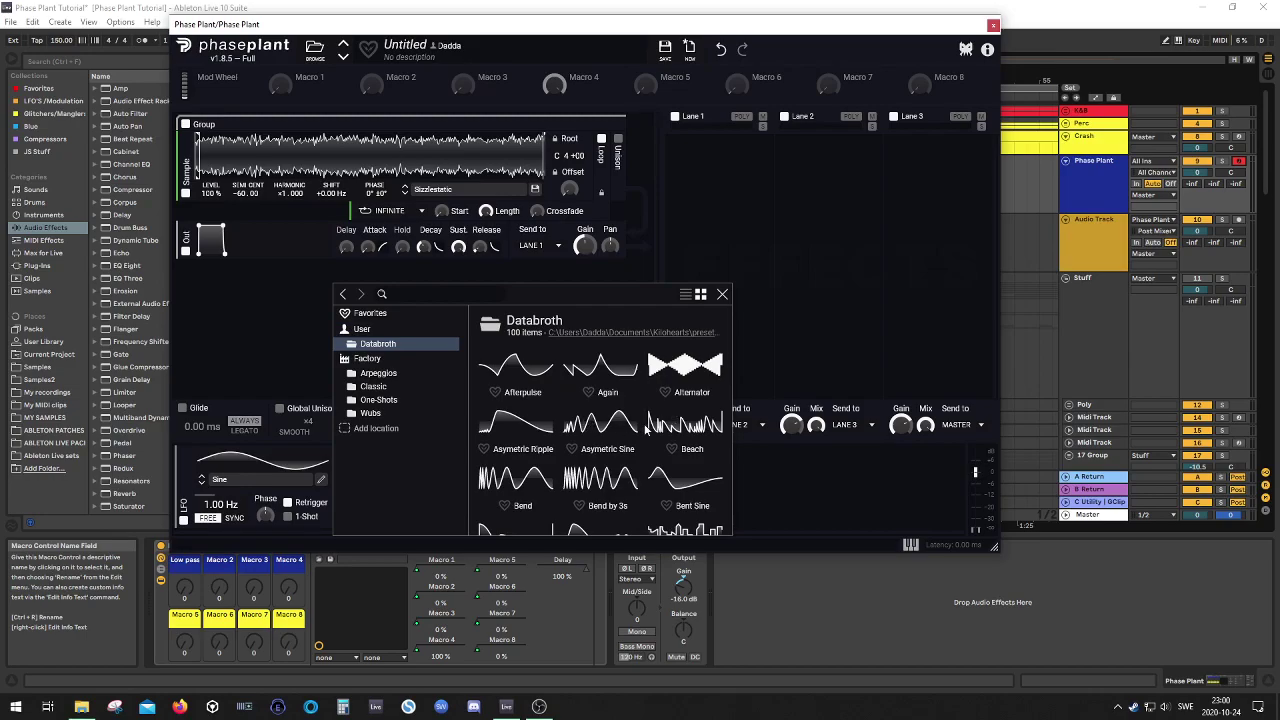
{"action": "scroll", "coordinate": [646, 428], "scroll_direction": "down", "scroll_amount": 2}
{"action": "scroll", "coordinate": [680, 449], "scroll_direction": "down", "scroll_amount": 6}
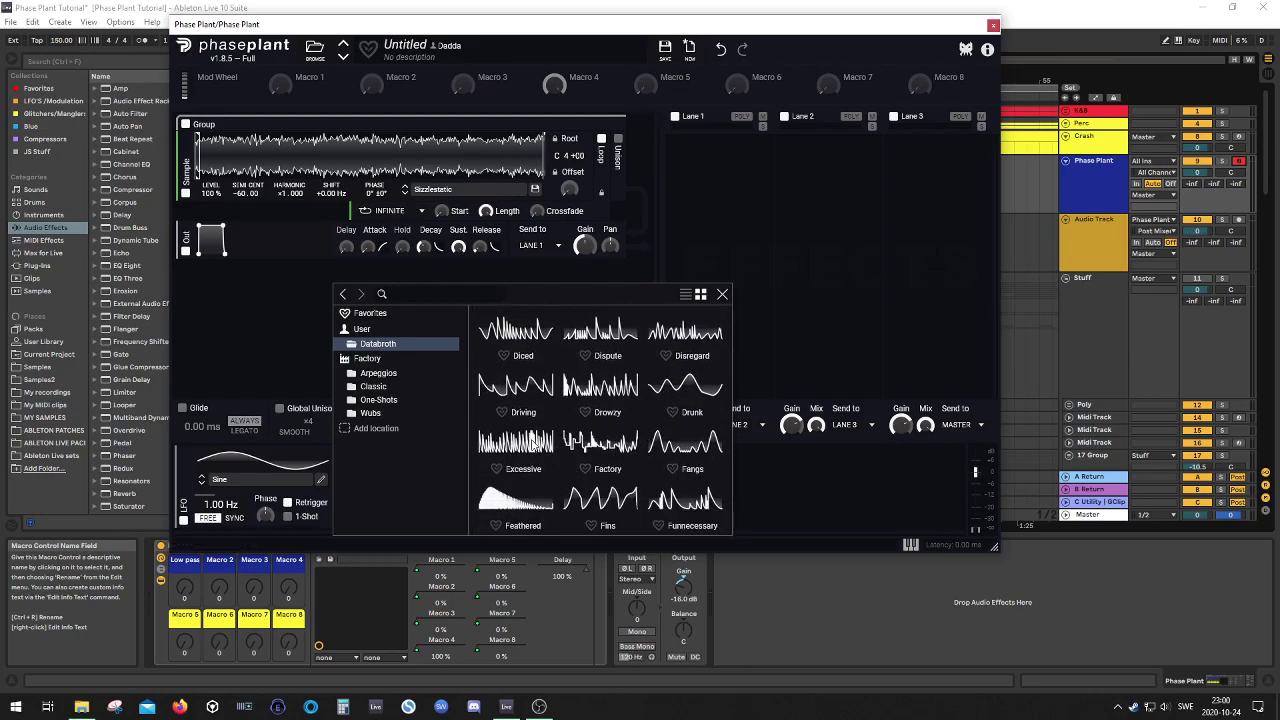
{"action": "scroll", "coordinate": [658, 468], "scroll_direction": "down", "scroll_amount": 3}
{"action": "scroll", "coordinate": [654, 457], "scroll_direction": "down", "scroll_amount": 3}
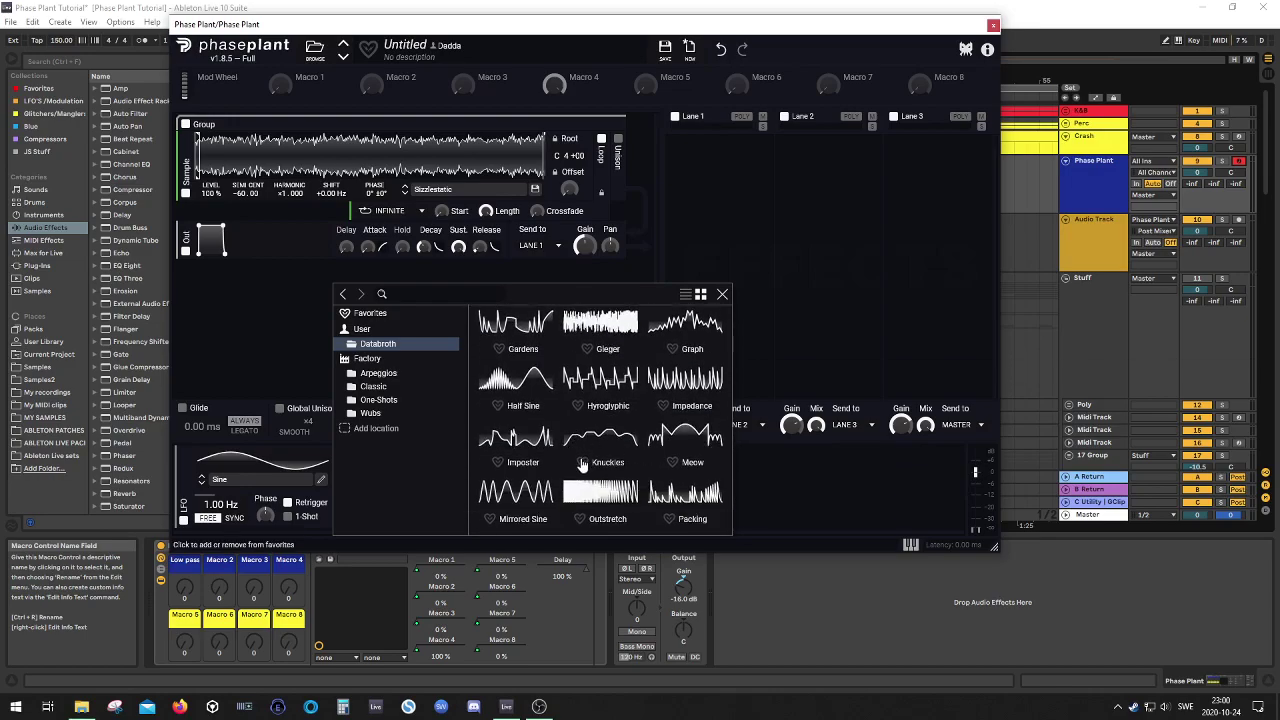
{"action": "scroll", "coordinate": [596, 462], "scroll_direction": "down", "scroll_amount": 3}
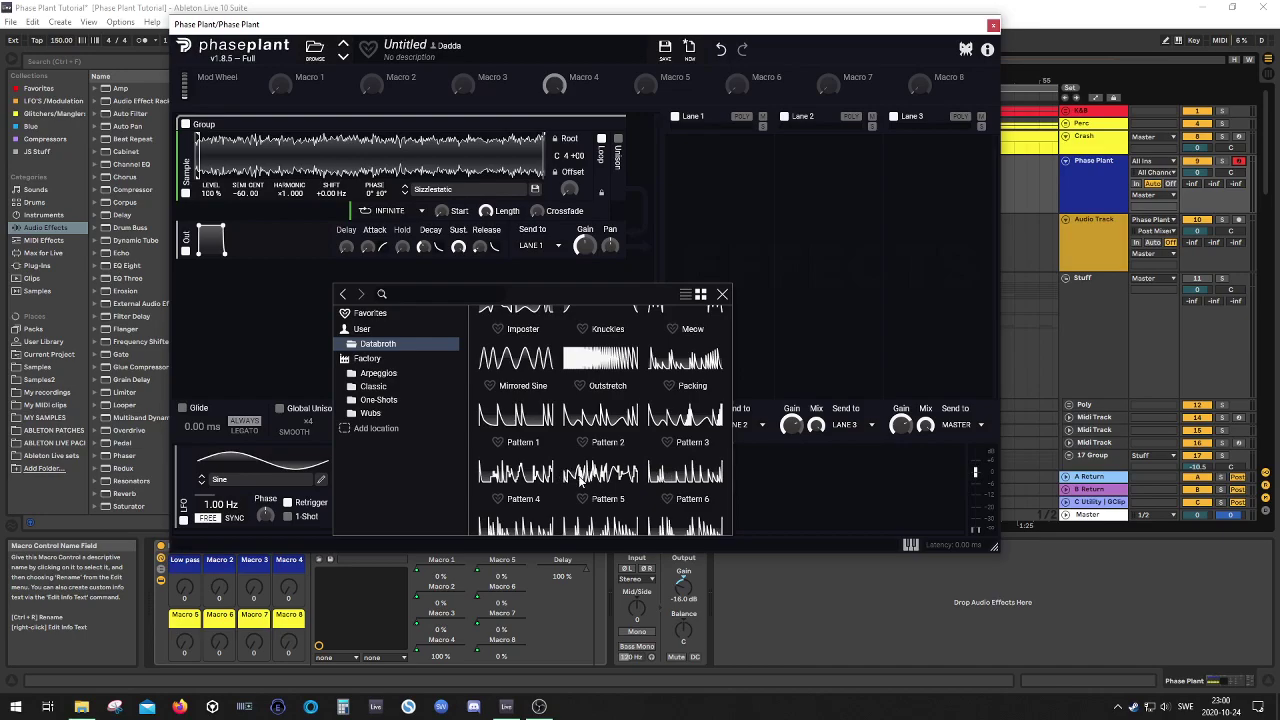
{"action": "left_click", "coordinate": [590, 477]}
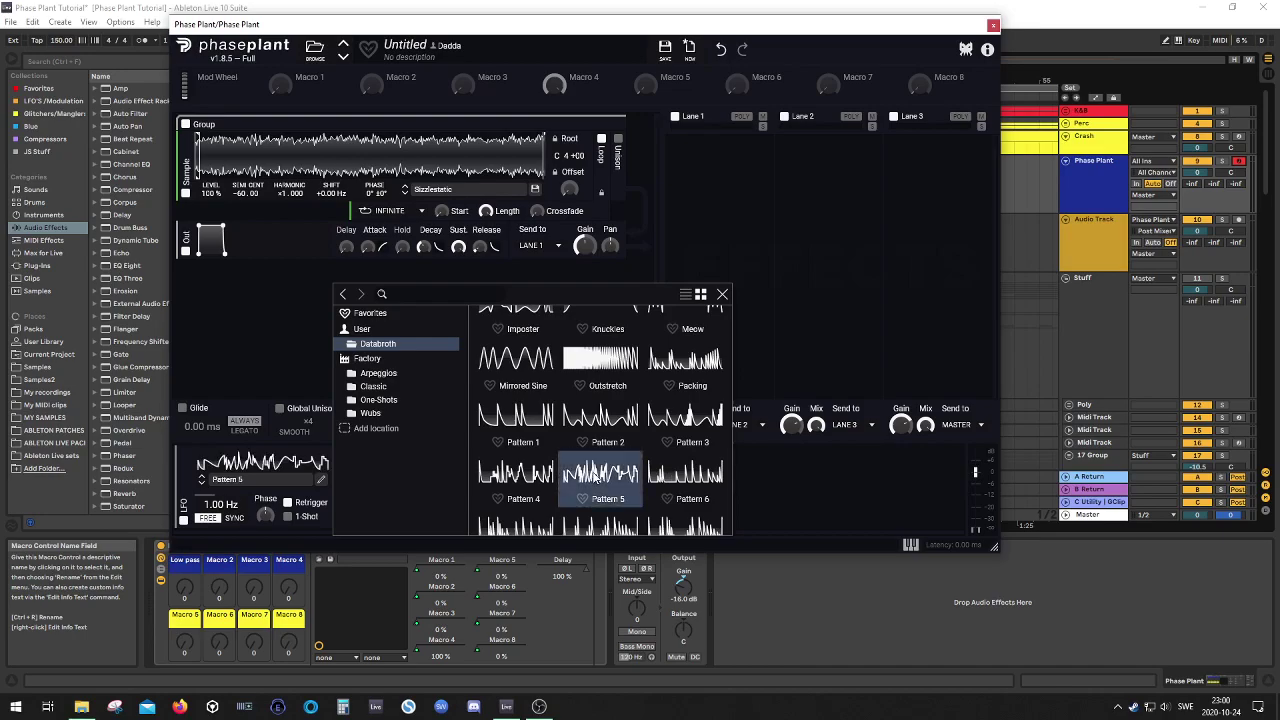
{"action": "left_click", "coordinate": [722, 294]}
Switch the LFO to synced rate and set it to 64/4
{"action": "left_click_drag", "start_coordinate": [220, 504], "coordinate": [220, 508]}
{"action": "left_click", "coordinate": [234, 517]}
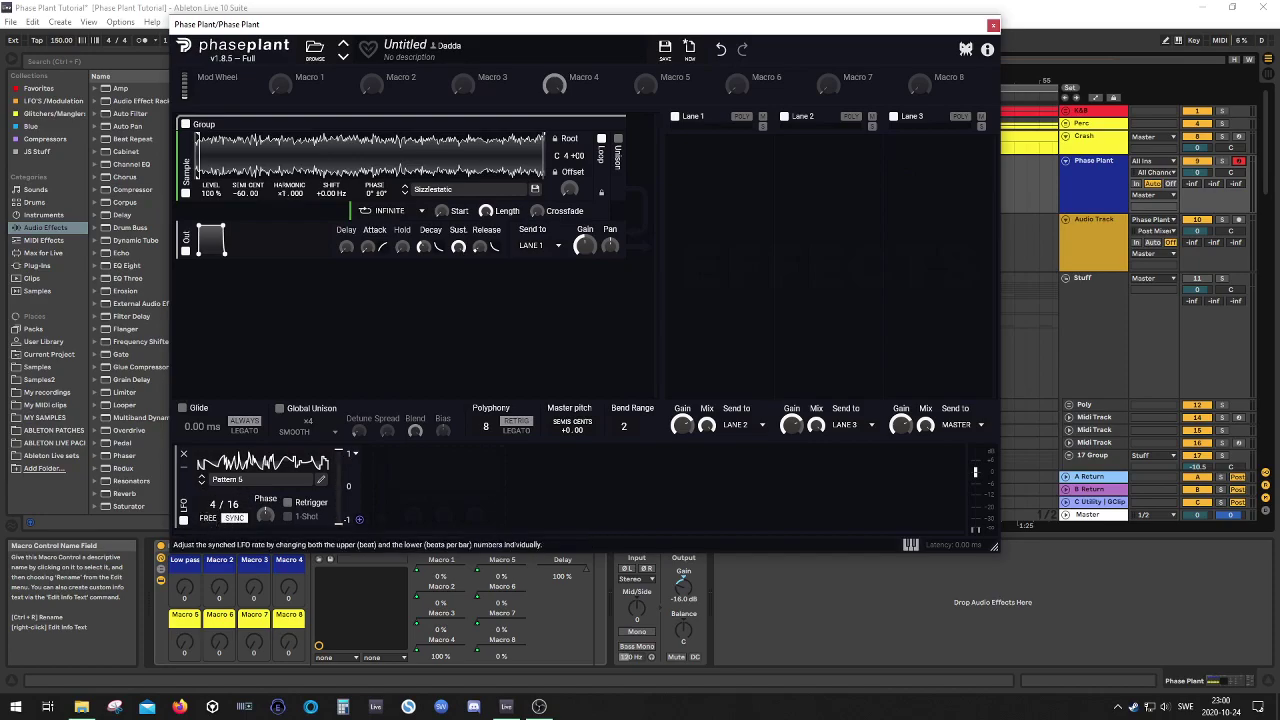
{"action": "left_click_drag", "start_coordinate": [229, 504], "coordinate": [229, 520]}
Route the bipolar LFO to the sampler's offset at 100% and raise the offset to about the middle of the sample
{"action": "left_click", "coordinate": [359, 519]}
{"action": "left_click_drag", "start_coordinate": [604, 259], "coordinate": [570, 190]}
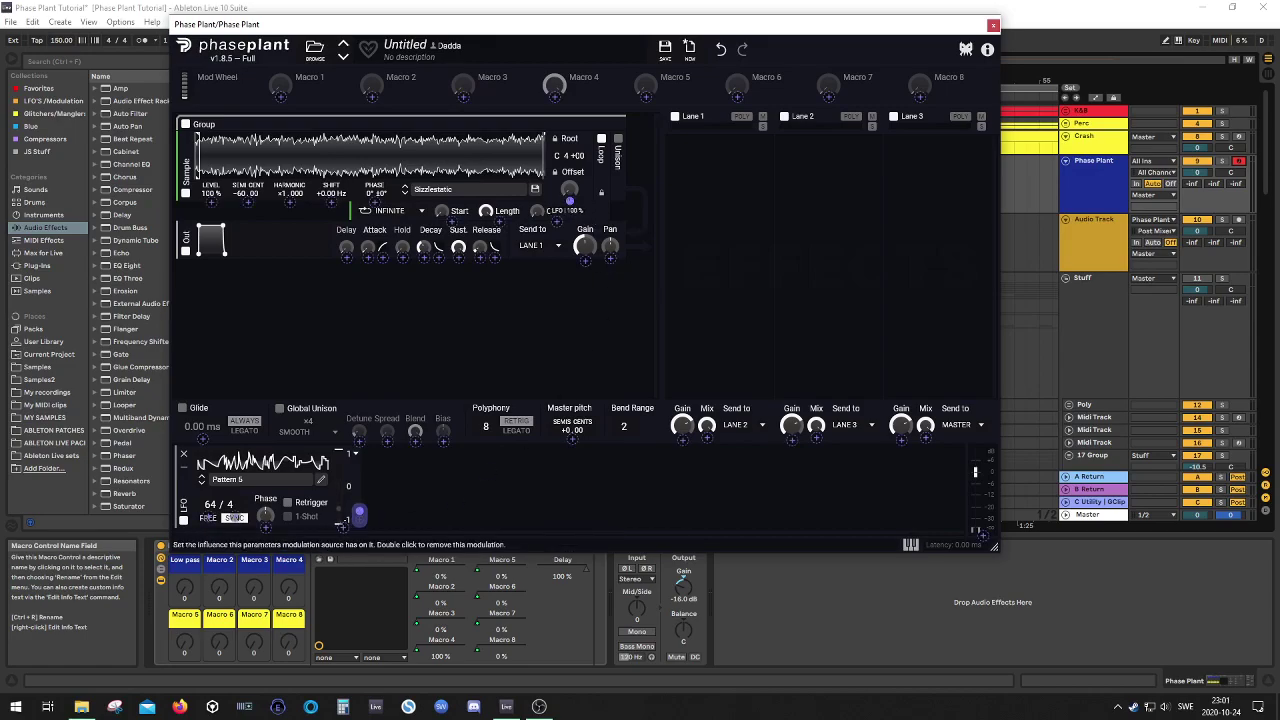
{"action": "left_click", "coordinate": [353, 456]}
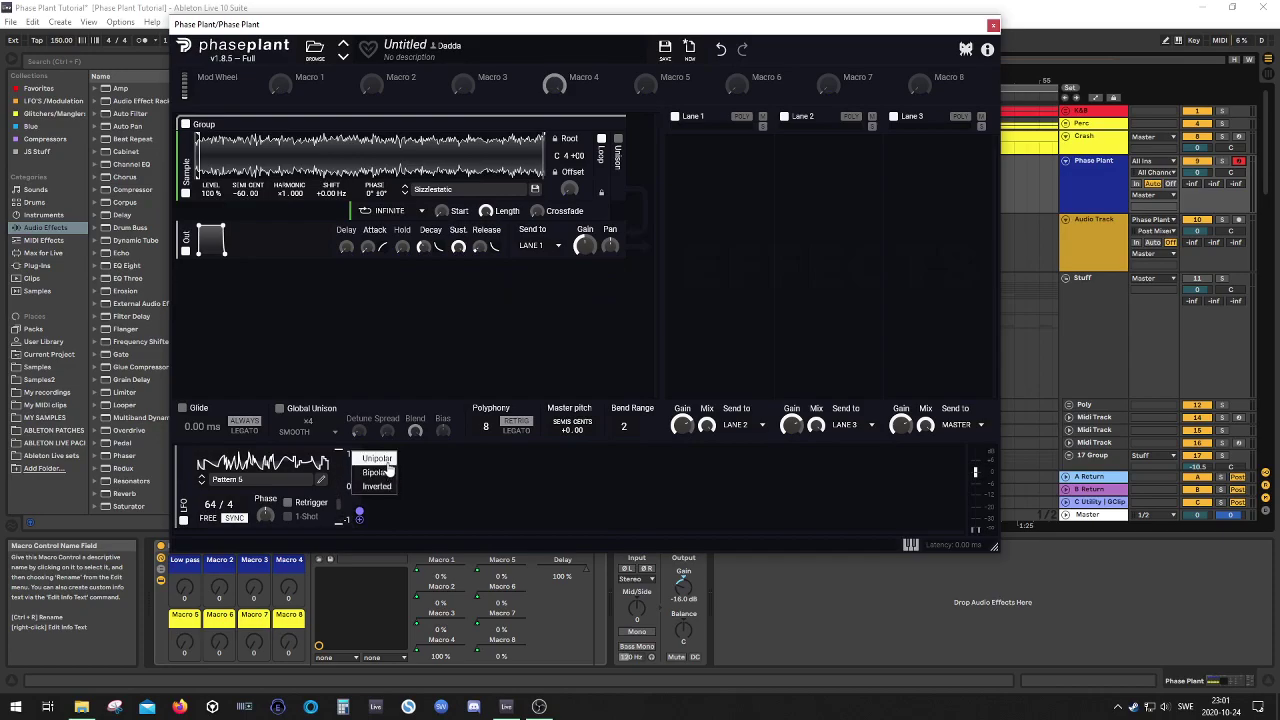
{"action": "left_click", "coordinate": [386, 462]}
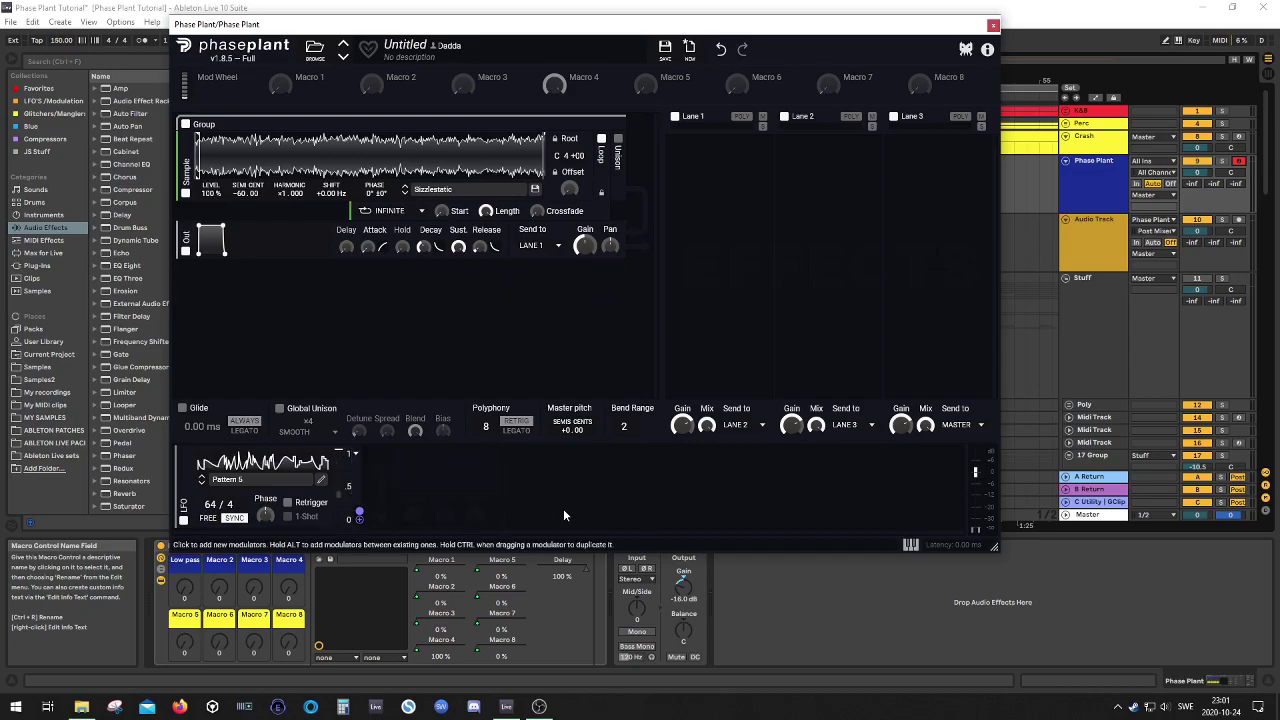
{"action": "left_click", "coordinate": [353, 456]}
{"action": "left_click", "coordinate": [386, 474]}
{"action": "left_click_drag", "start_coordinate": [569, 189], "coordinate": [569, 139]}
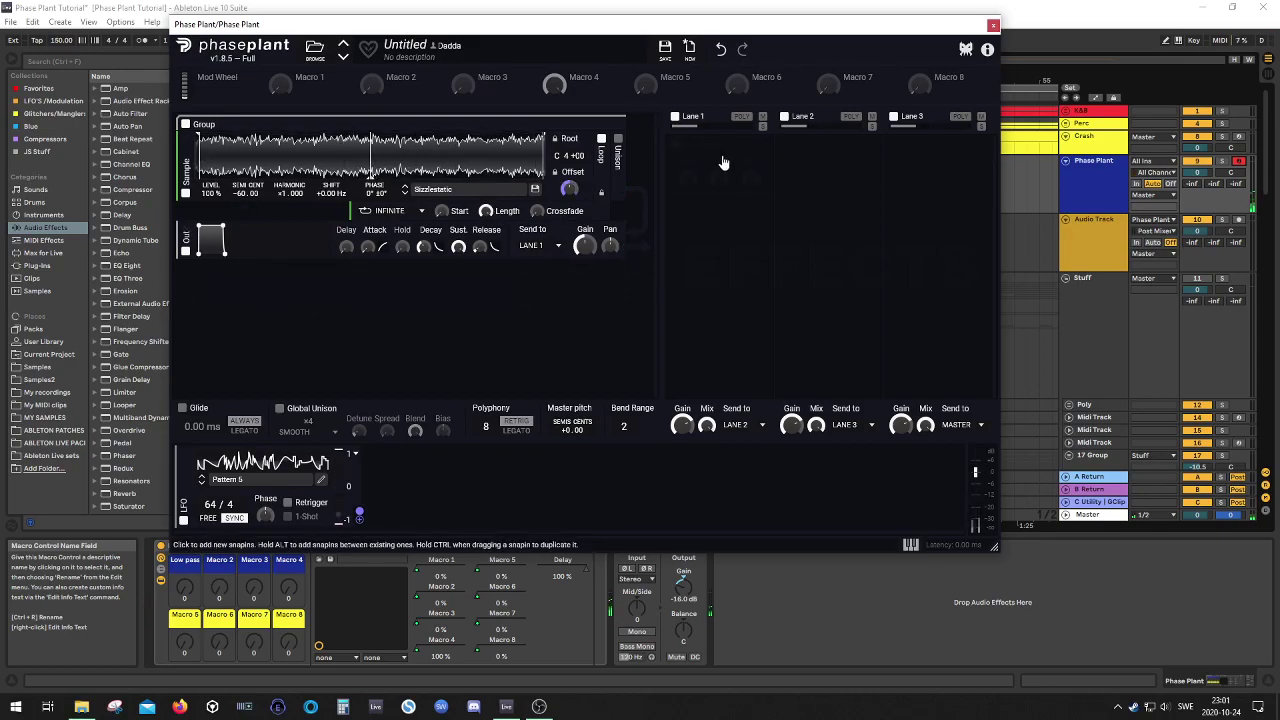
Add a Distortion effect and place it between the sampler and the group's output
{"action": "left_click", "coordinate": [454, 302]}
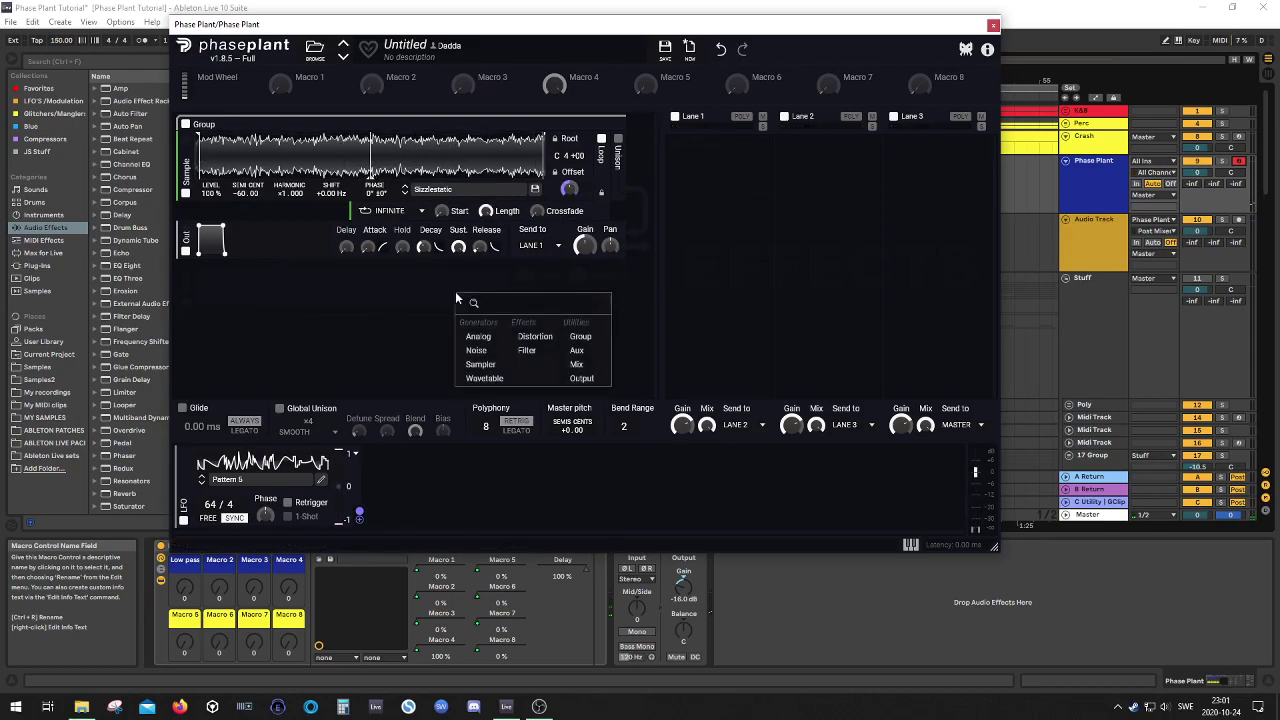
{"action": "left_click", "coordinate": [535, 344]}
{"action": "left_click_drag", "start_coordinate": [175, 287], "coordinate": [182, 240]}
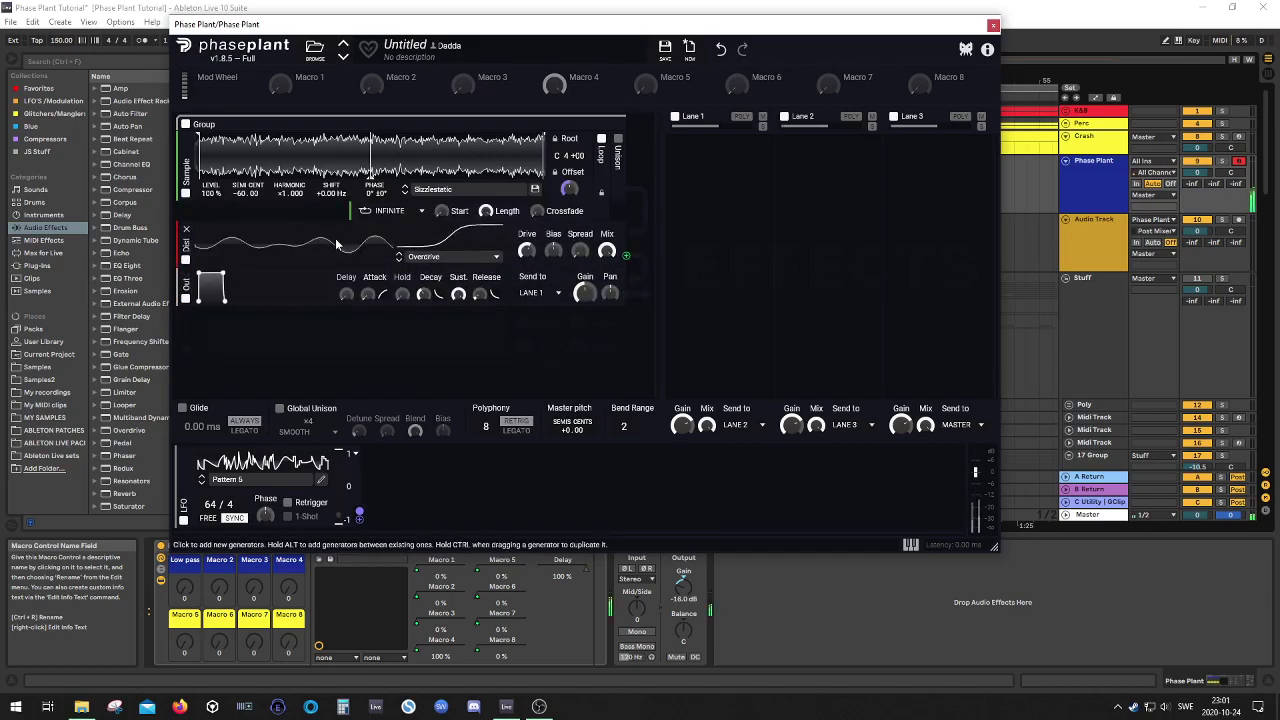
Set the distortion type to Hard clip and tune its drive by ear, trying the Sine type first
{"action": "left_click_drag", "start_coordinate": [521, 254], "coordinate": [521, 234]}
{"action": "left_click", "coordinate": [480, 256]}
{"action": "left_click", "coordinate": [490, 296]}
{"action": "mouse_move", "coordinate": [526, 250]}
{"action": "left_mouse_down"}
{"action": "mouse_move", "coordinate": [526, 228]}
{"action": "mouse_move", "coordinate": [521, 254]}
{"action": "left_mouse_up"}
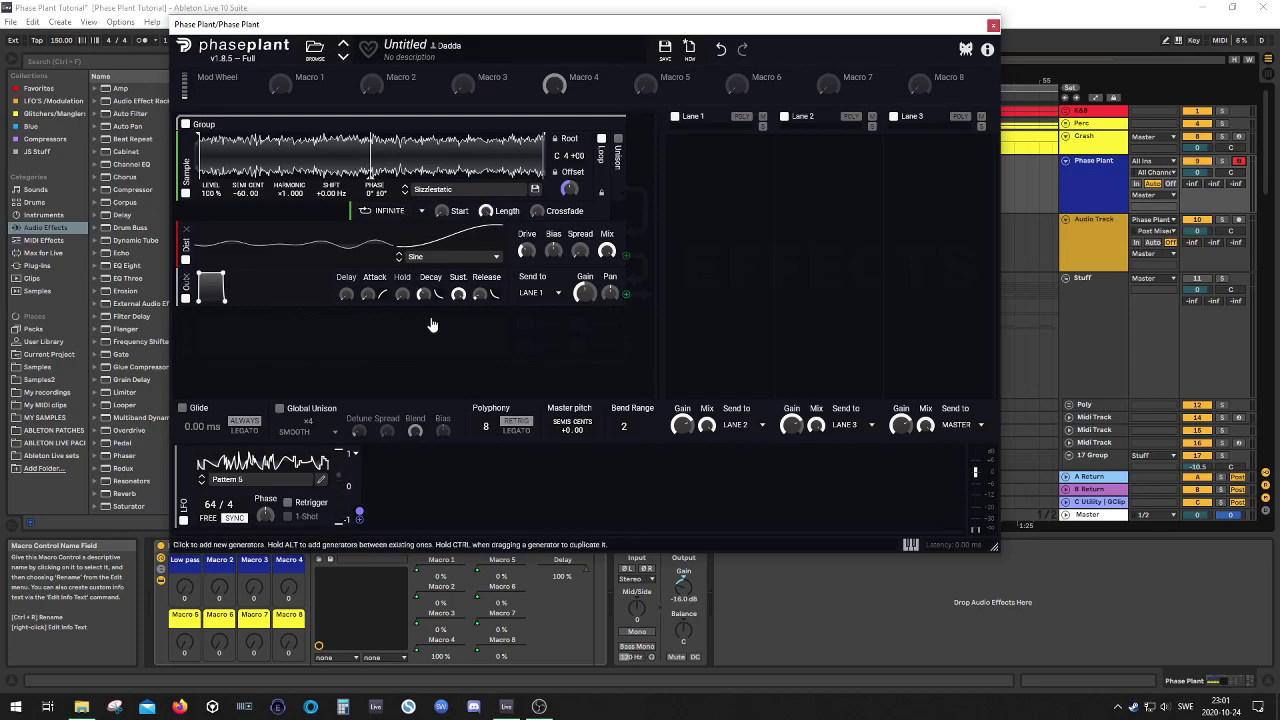
{"action": "left_click", "coordinate": [476, 258]}
{"action": "left_click", "coordinate": [466, 313]}
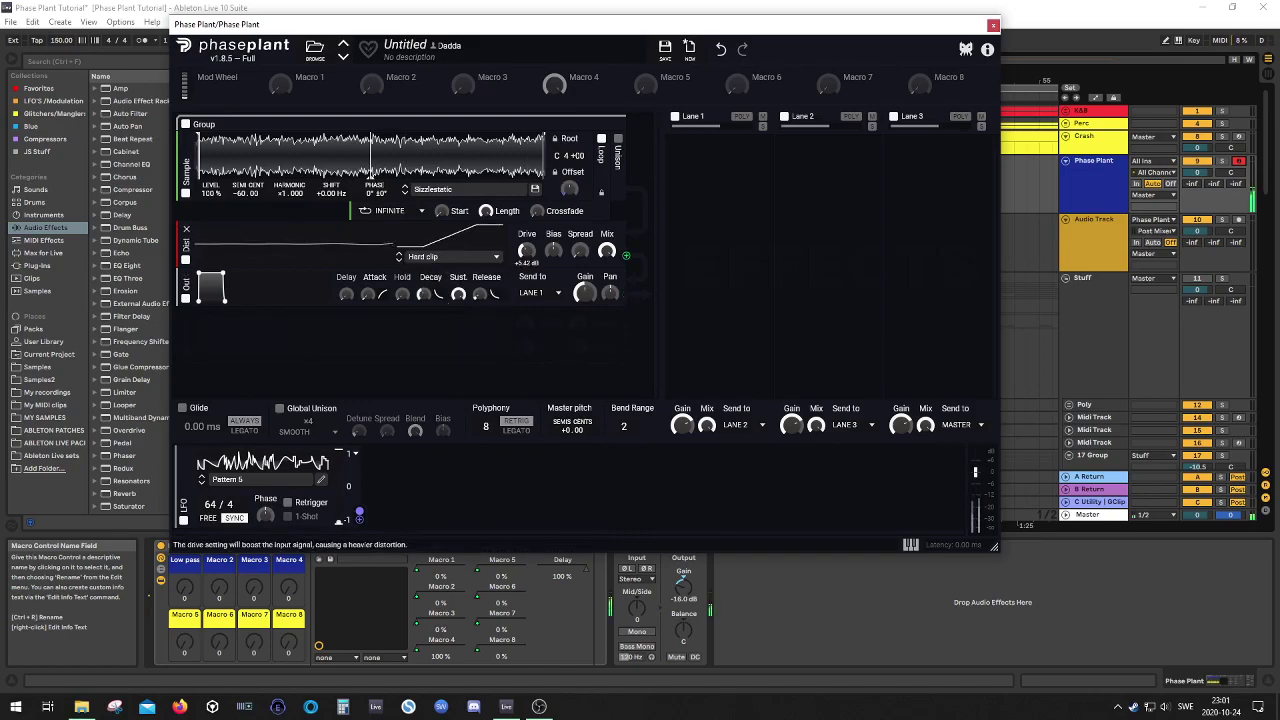
{"action": "left_click_drag", "start_coordinate": [527, 250], "coordinate": [527, 275]}
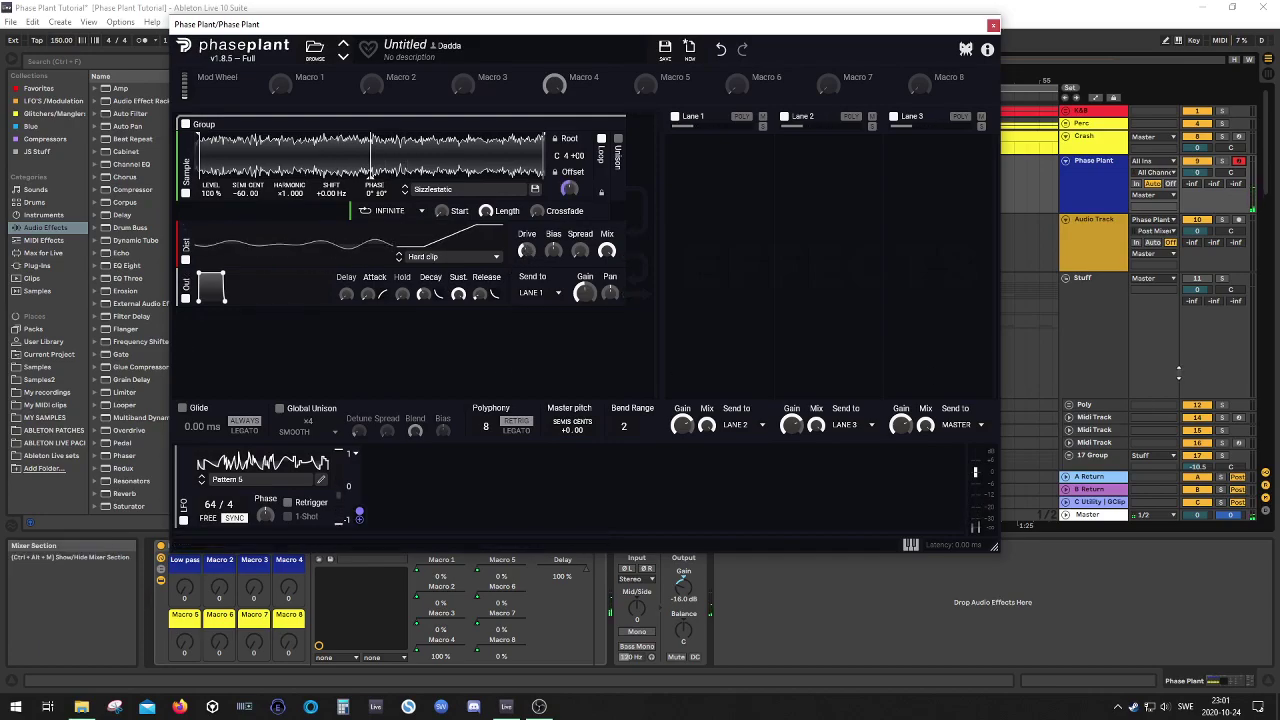
Reposition the plugin window clear of the track controls and reselect the Phase Plant track
{"action": "left_click", "coordinate": [1085, 518]}
{"action": "left_click_drag", "start_coordinate": [595, 31], "coordinate": [546, 16]}
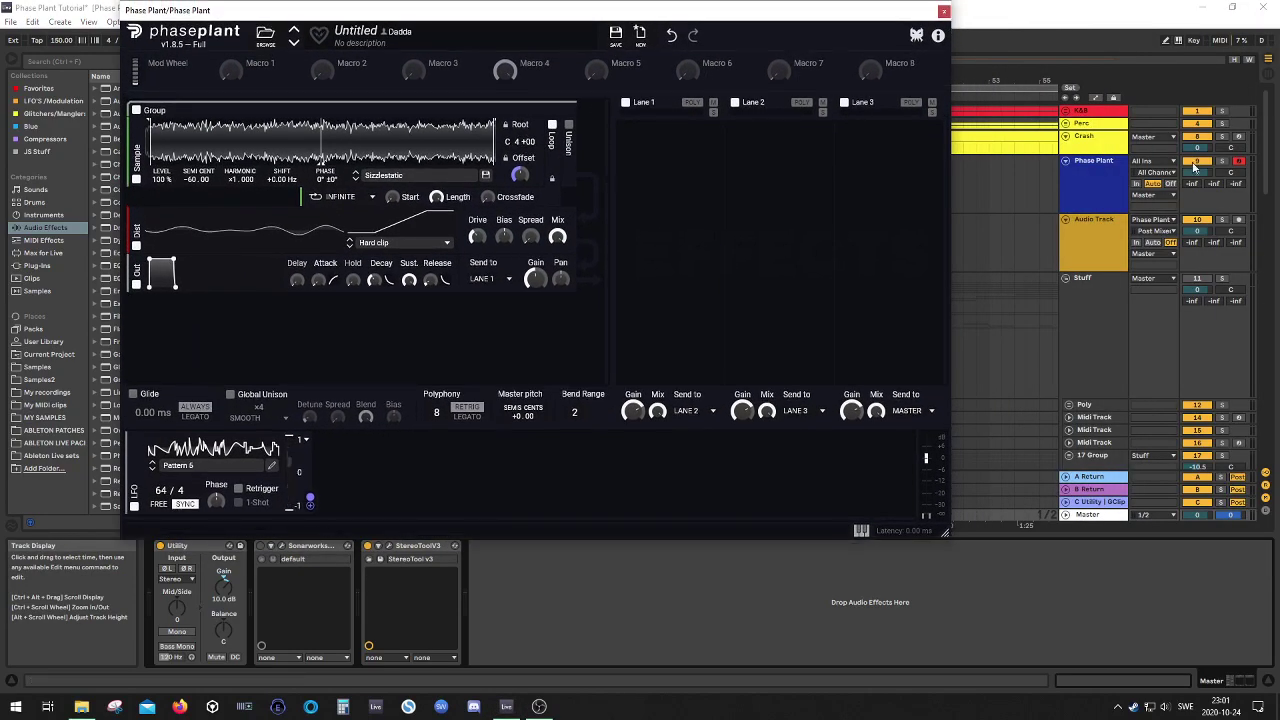
{"action": "left_click", "coordinate": [1230, 175]}
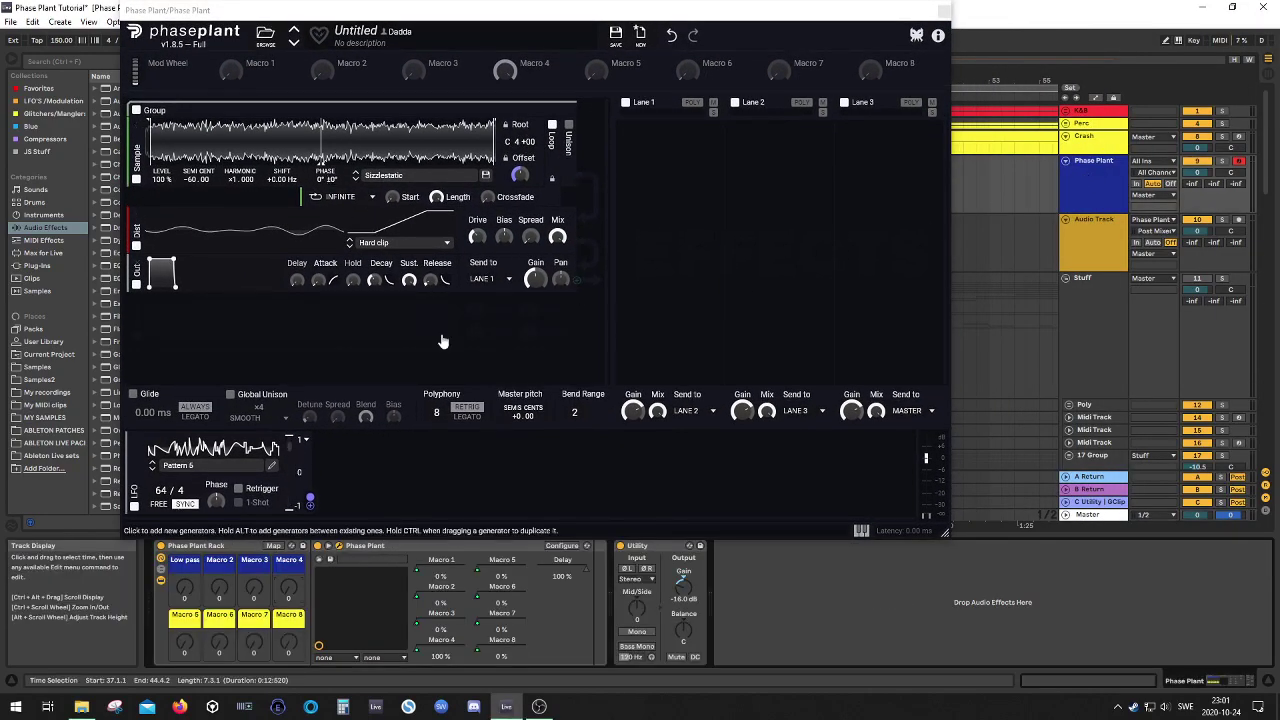
Add a Wavetable generator with frame 155 and 50% level, and route it to modulate the sampler's Shift
{"action": "left_click", "coordinate": [325, 320]}
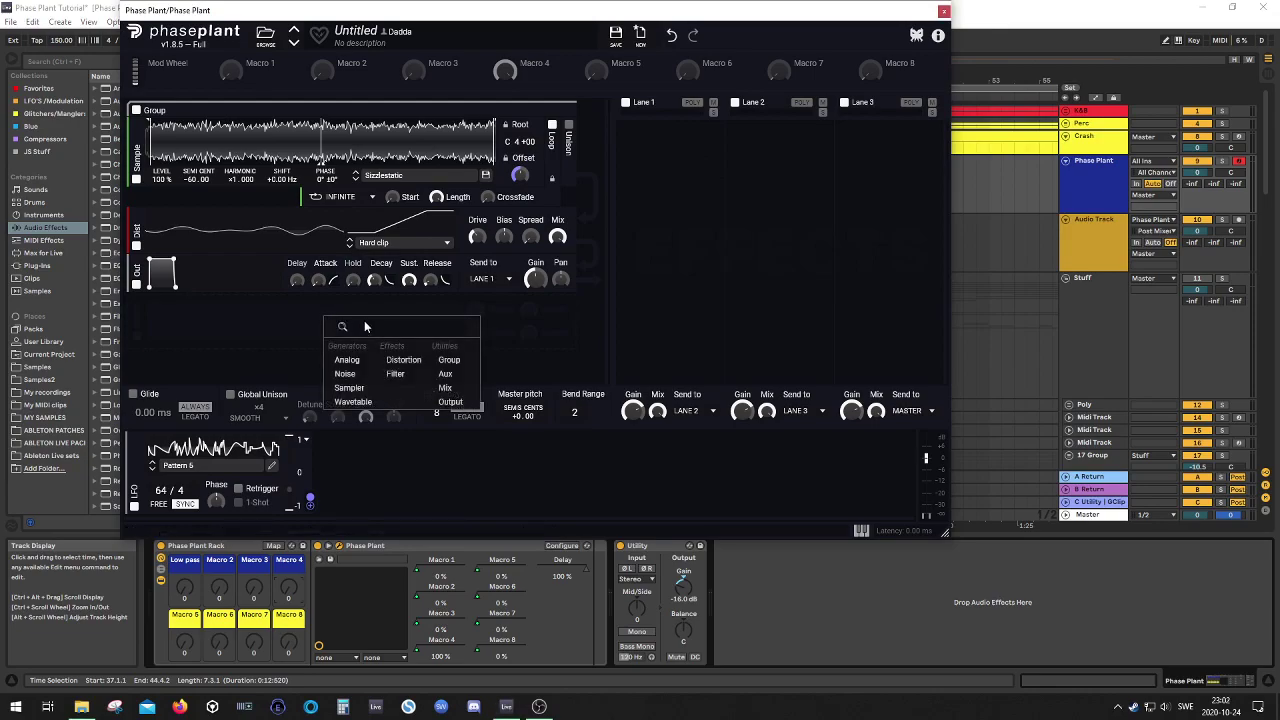
{"action": "left_click", "coordinate": [354, 402]}
{"action": "mouse_move", "coordinate": [466, 333]}
{"action": "left_mouse_down"}
{"action": "mouse_move", "coordinate": [466, 318]}
{"action": "mouse_move", "coordinate": [474, 349]}
{"action": "left_mouse_up"}
{"action": "left_click_drag", "start_coordinate": [577, 351], "coordinate": [282, 186]}
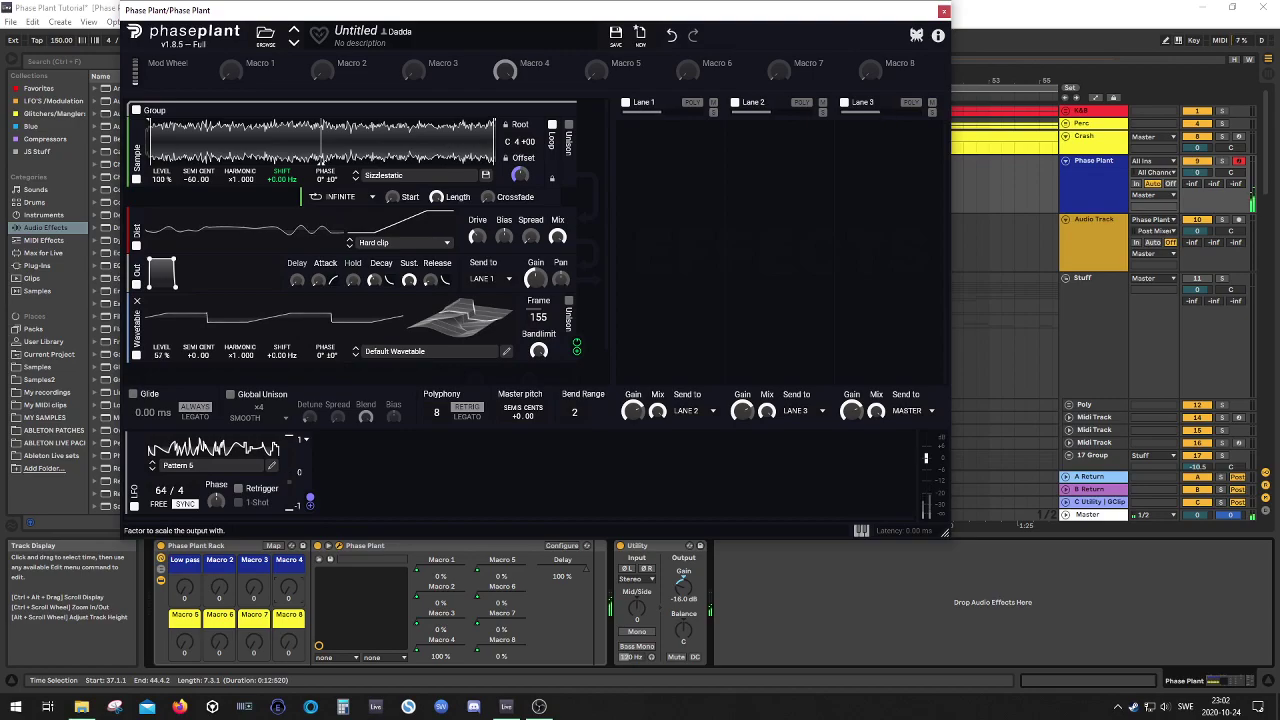
{"action": "left_click_drag", "start_coordinate": [162, 356], "coordinate": [162, 349]}
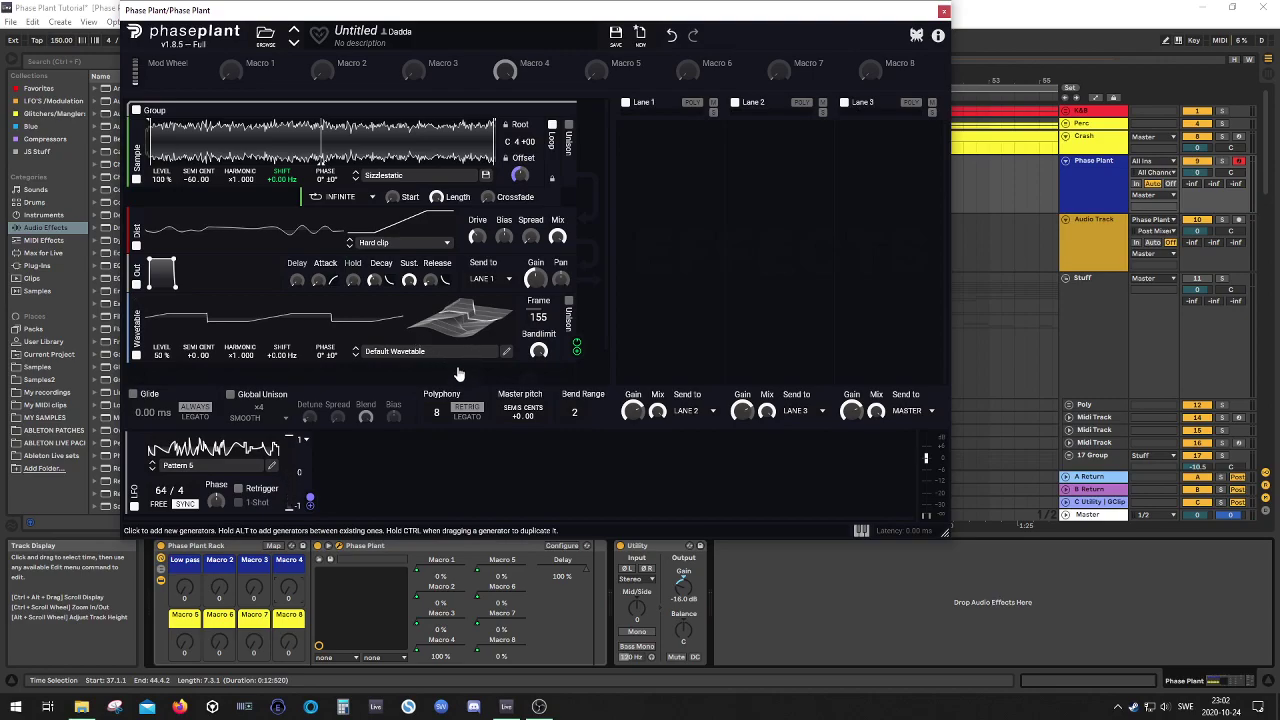
Shape the output envelope into a plucky decay by lowering its sustain almost fully and adjusting the decay
{"action": "left_click_drag", "start_coordinate": [409, 281], "coordinate": [409, 345]}
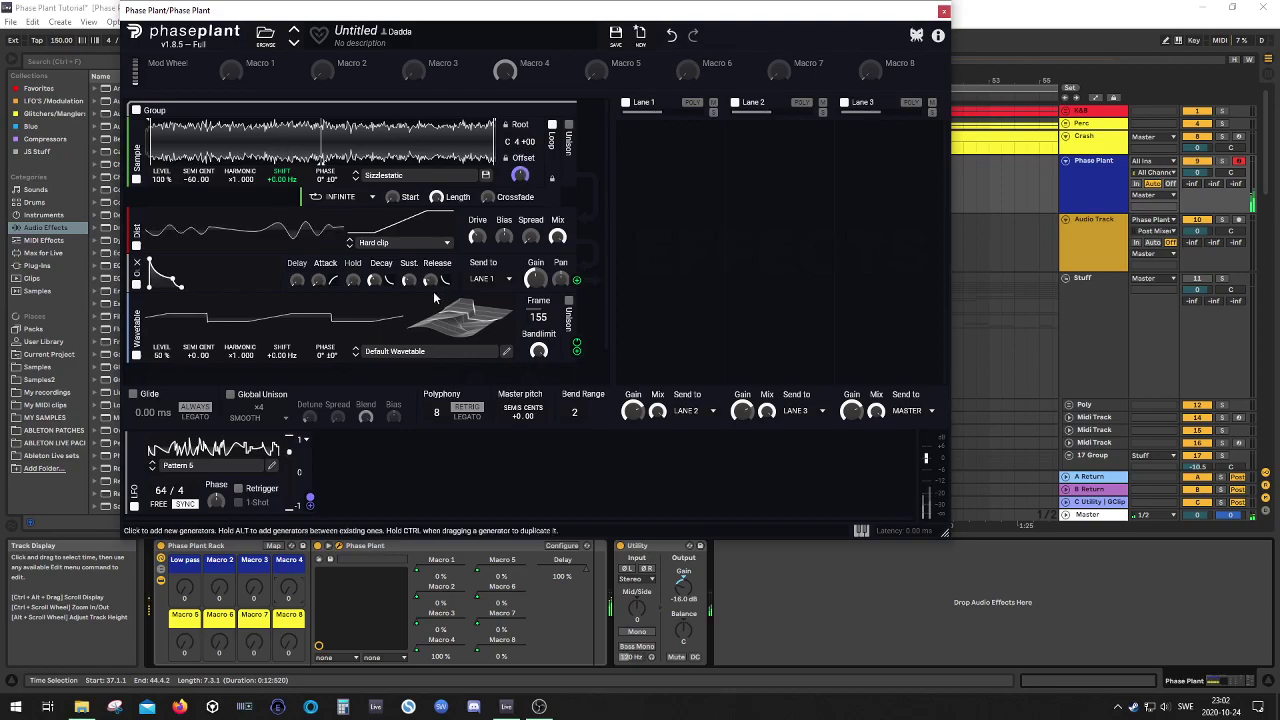
{"action": "left_click_drag", "start_coordinate": [377, 283], "coordinate": [417, 380]}
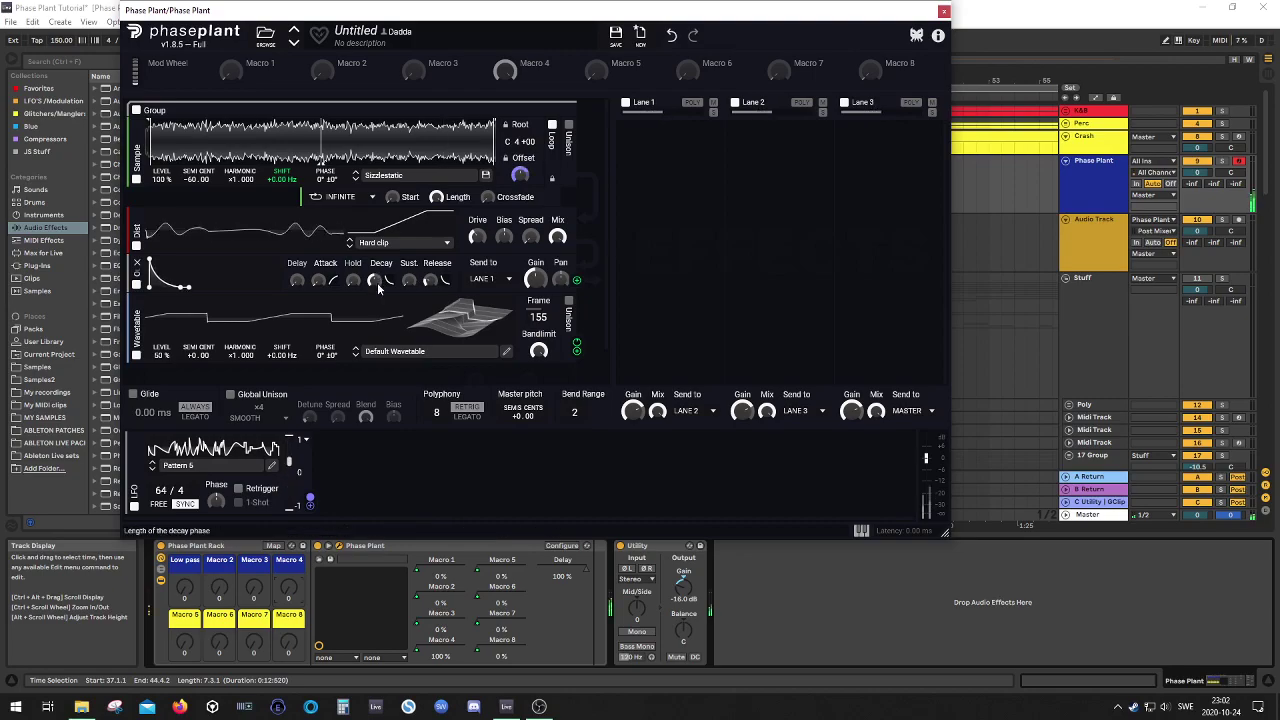
{"action": "left_click_drag", "start_coordinate": [406, 286], "coordinate": [411, 290]}
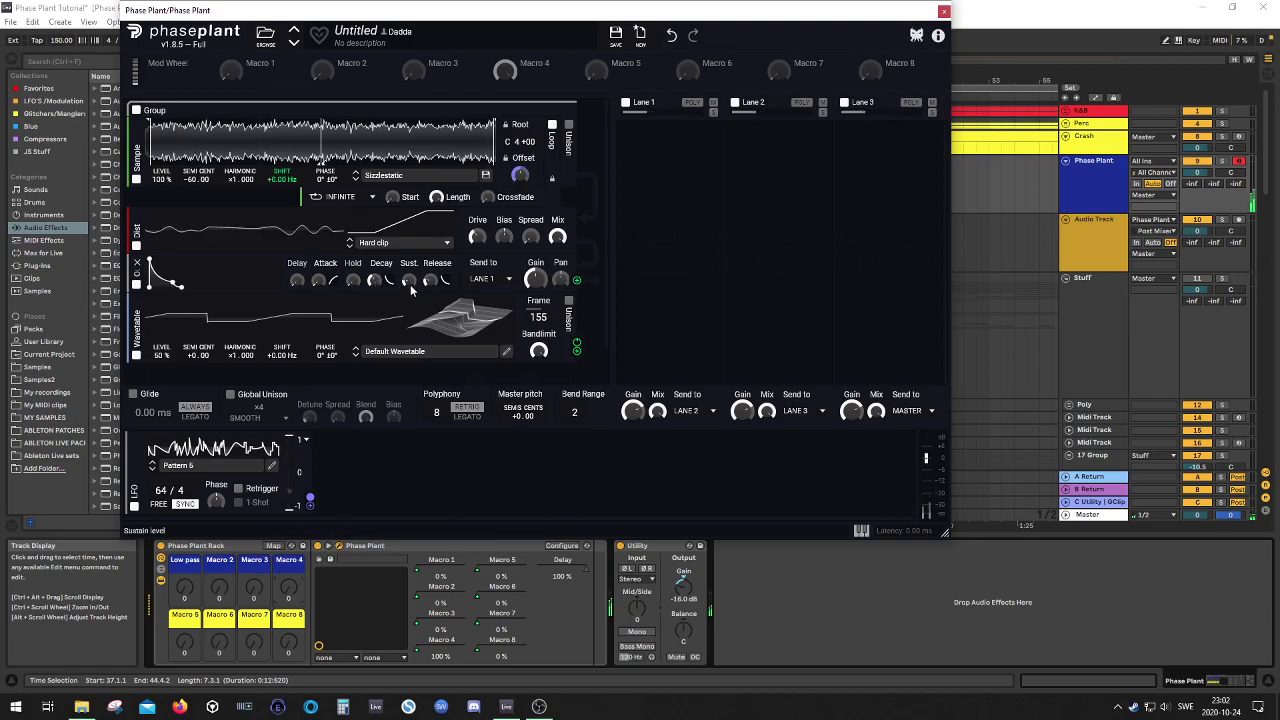
Close the plugin window and insert an empty eight-bar MIDI clip from bar 33 to 41 on the Phase Plant track
{"action": "left_click", "coordinate": [944, 11]}
{"action": "left_click", "coordinate": [632, 190]}
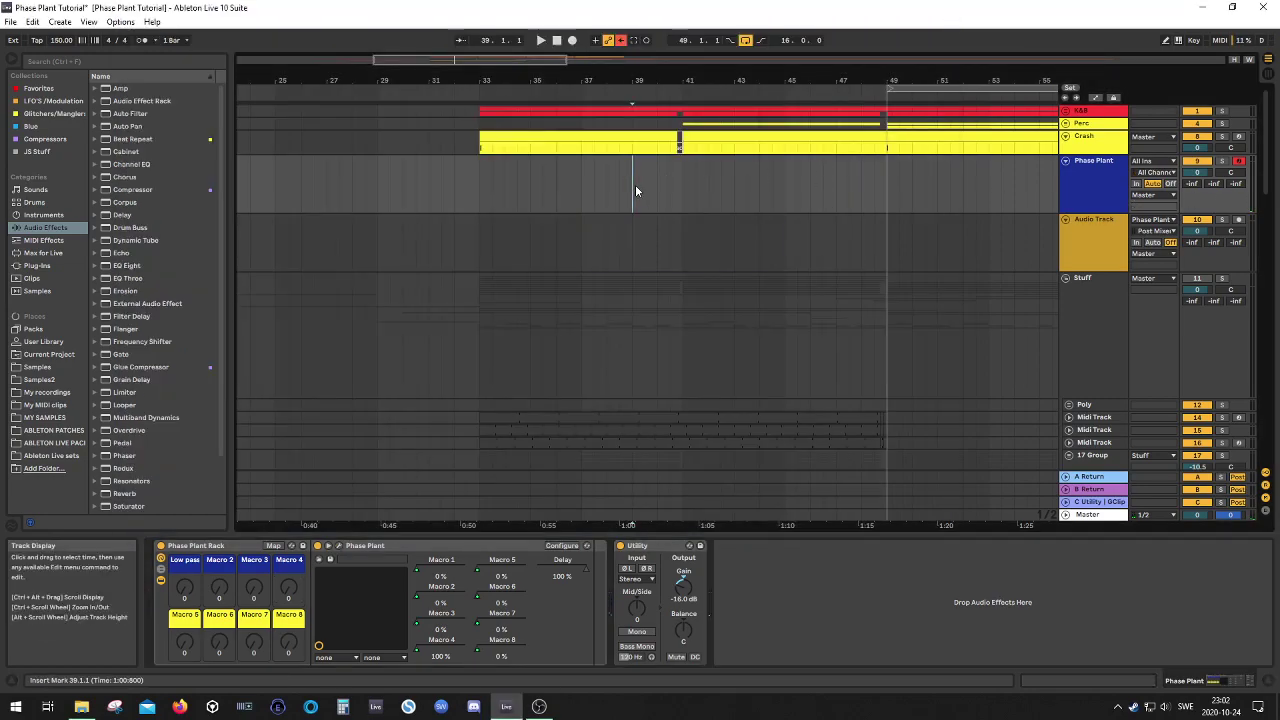
{"action": "left_click_drag", "start_coordinate": [490, 189], "coordinate": [687, 189]}
{"action": "right_click", "coordinate": [589, 185]}
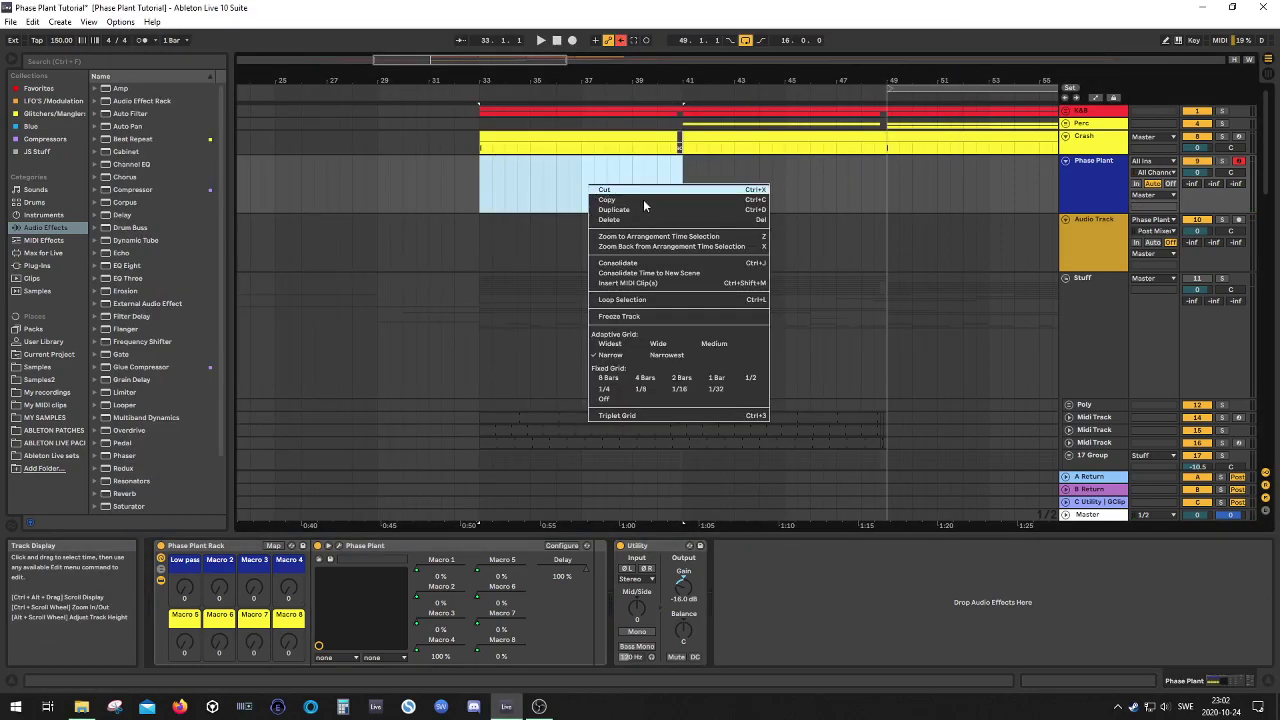
{"action": "left_click", "coordinate": [627, 283]}
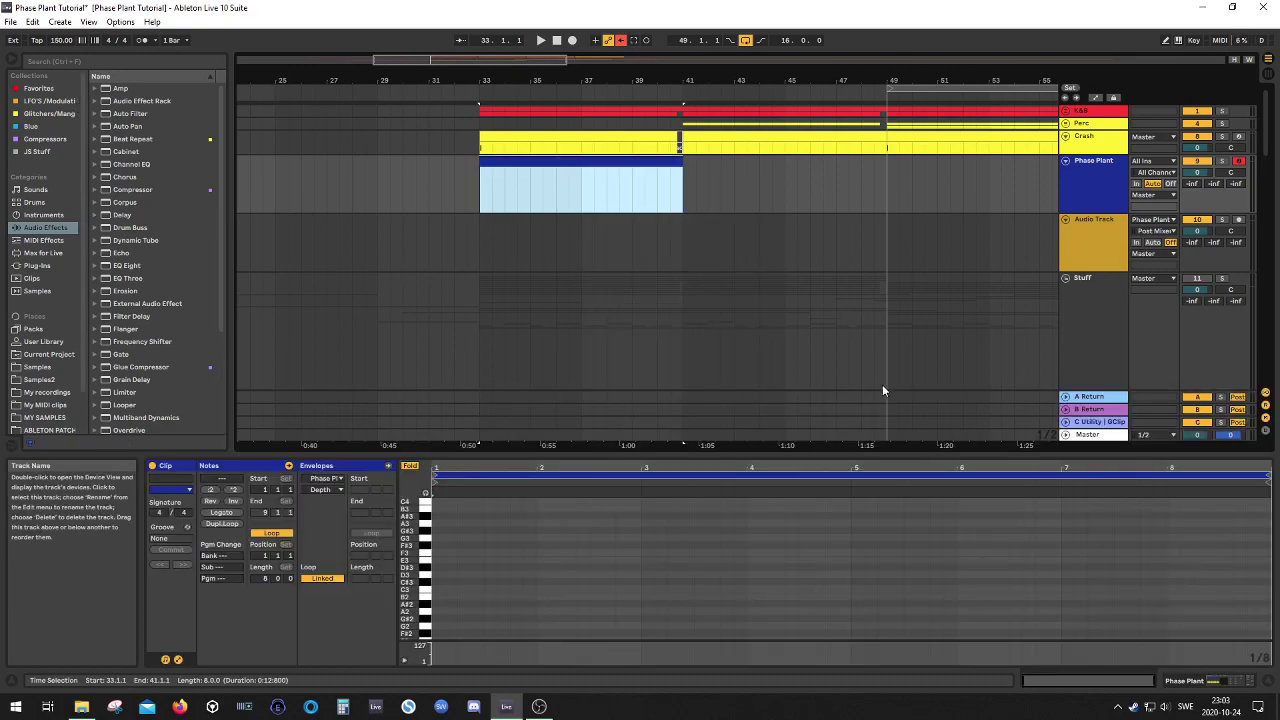
Audition different piano roll keys from around C3 down to E2 to find a suitable pitch
{"action": "left_click", "coordinate": [426, 578]}
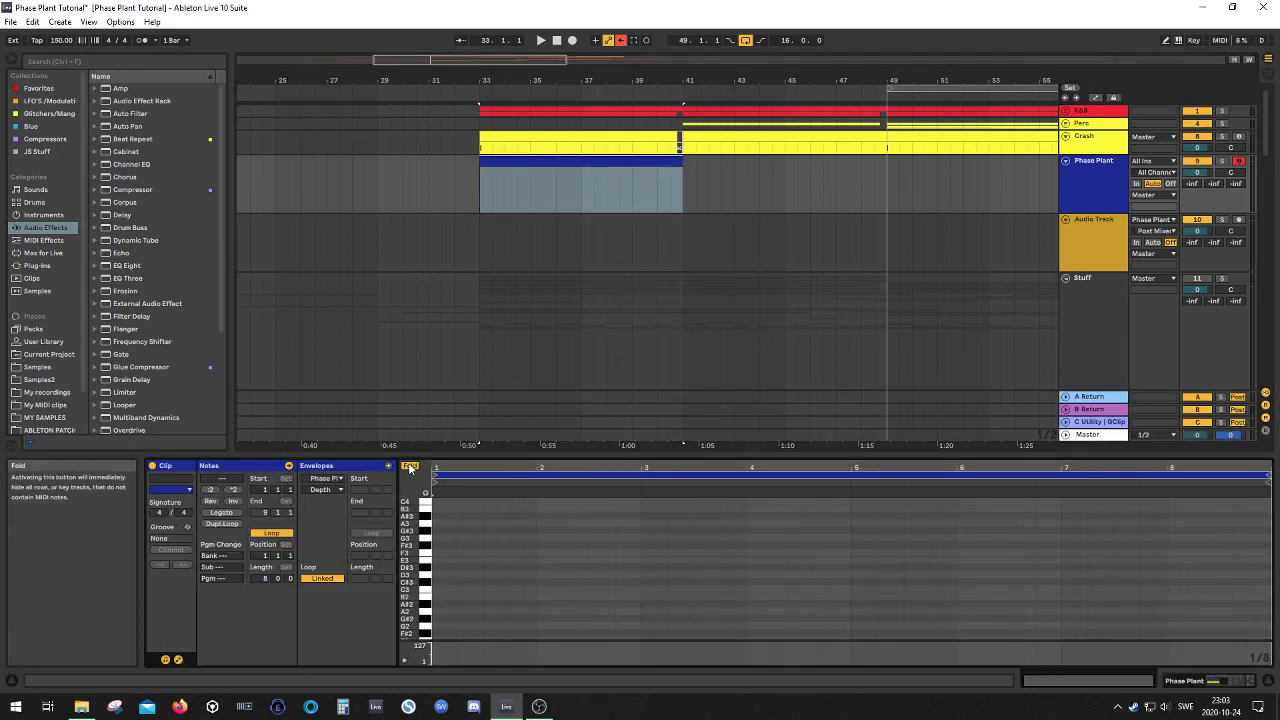
{"action": "left_click", "coordinate": [426, 494]}
{"action": "left_click", "coordinate": [426, 539]}
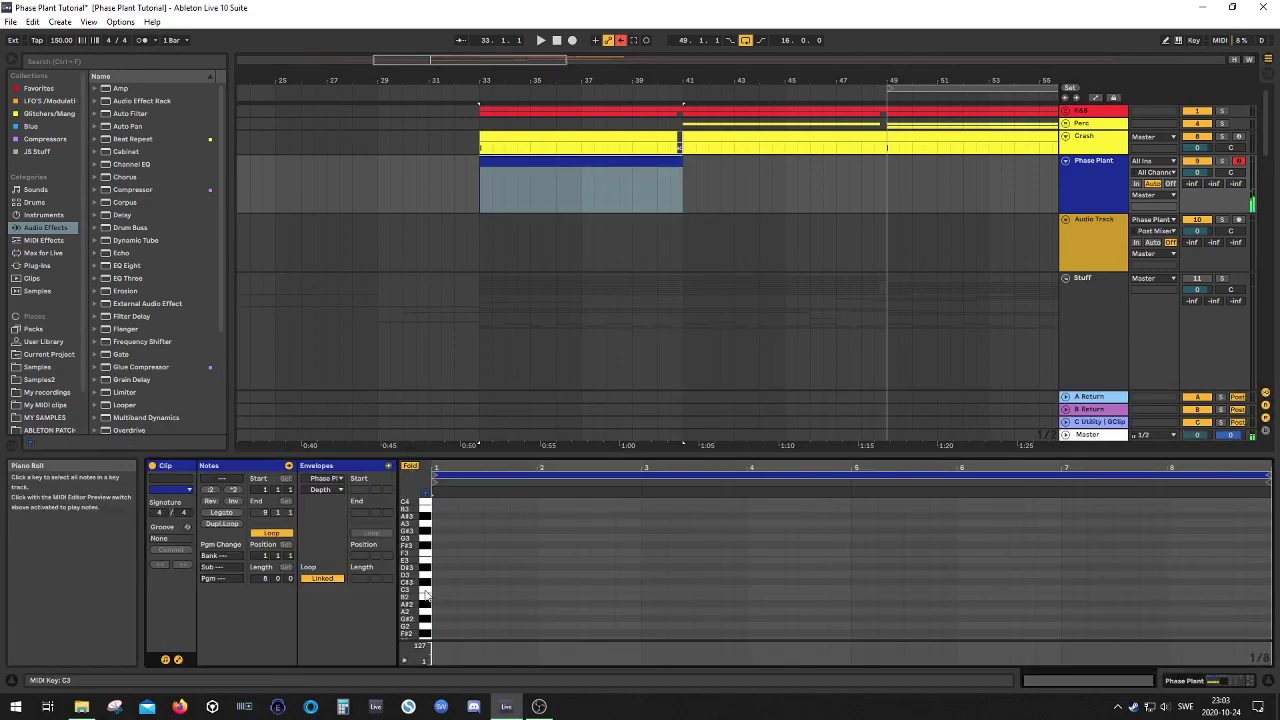
{"action": "scroll", "coordinate": [426, 590], "scroll_direction": "down", "scroll_amount": 3}
{"action": "left_click", "coordinate": [426, 581]}
{"action": "left_click", "coordinate": [425, 544]}
{"action": "left_click", "coordinate": [425, 581]}
Set the note grid to 1/16 and place a sixteenth-note E2 at the clip's start
{"action": "double_click", "coordinate": [437, 583]}
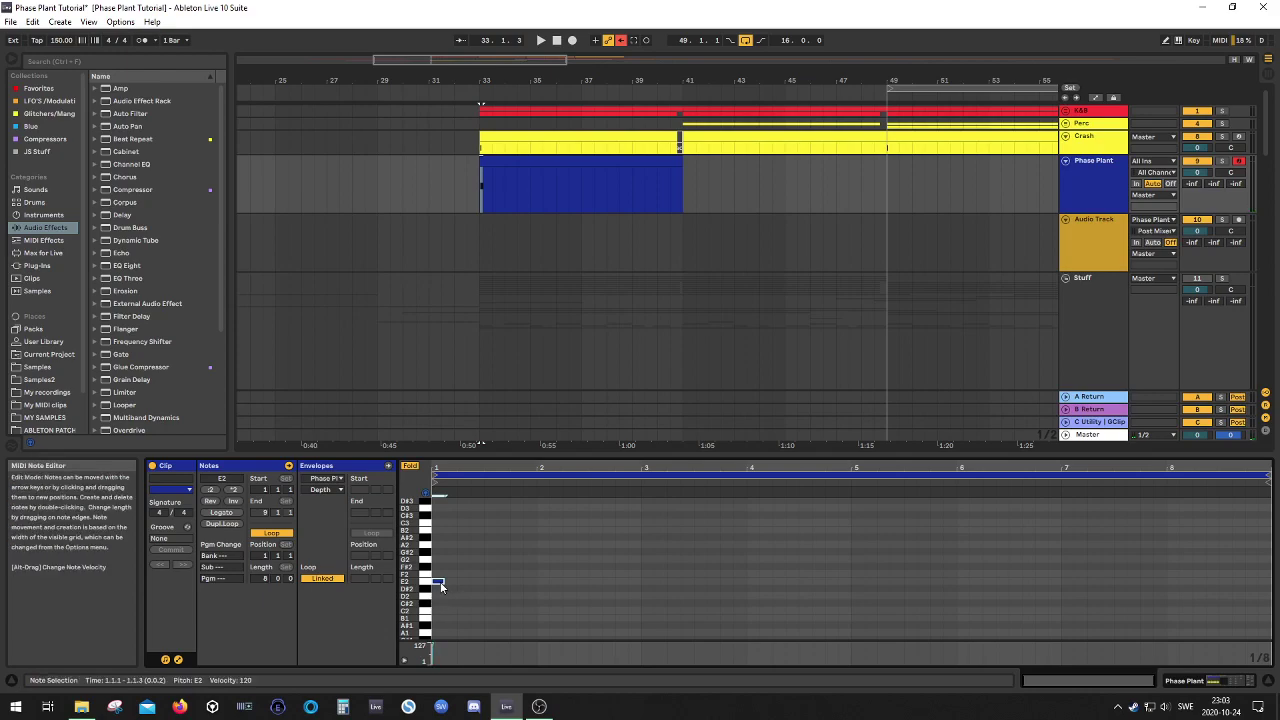
{"action": "right_click", "coordinate": [442, 581]}
{"action": "left_click", "coordinate": [528, 531]}
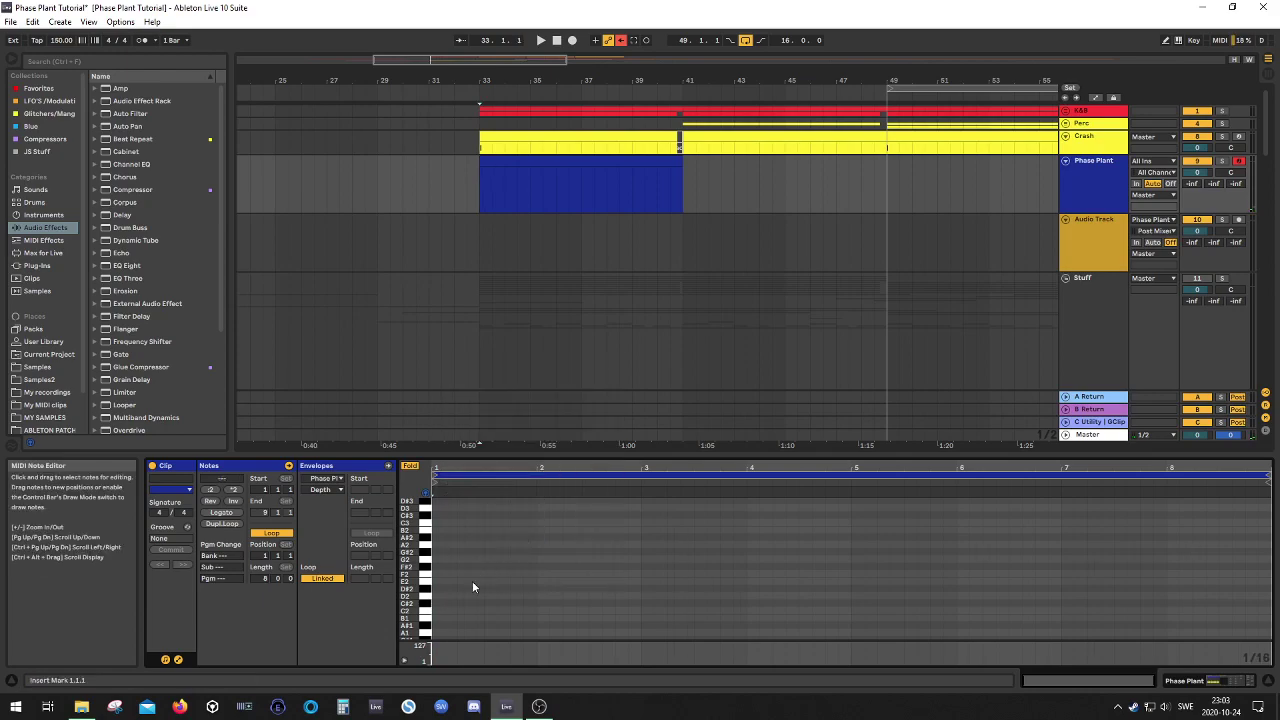
{"action": "left_click", "coordinate": [435, 581]}
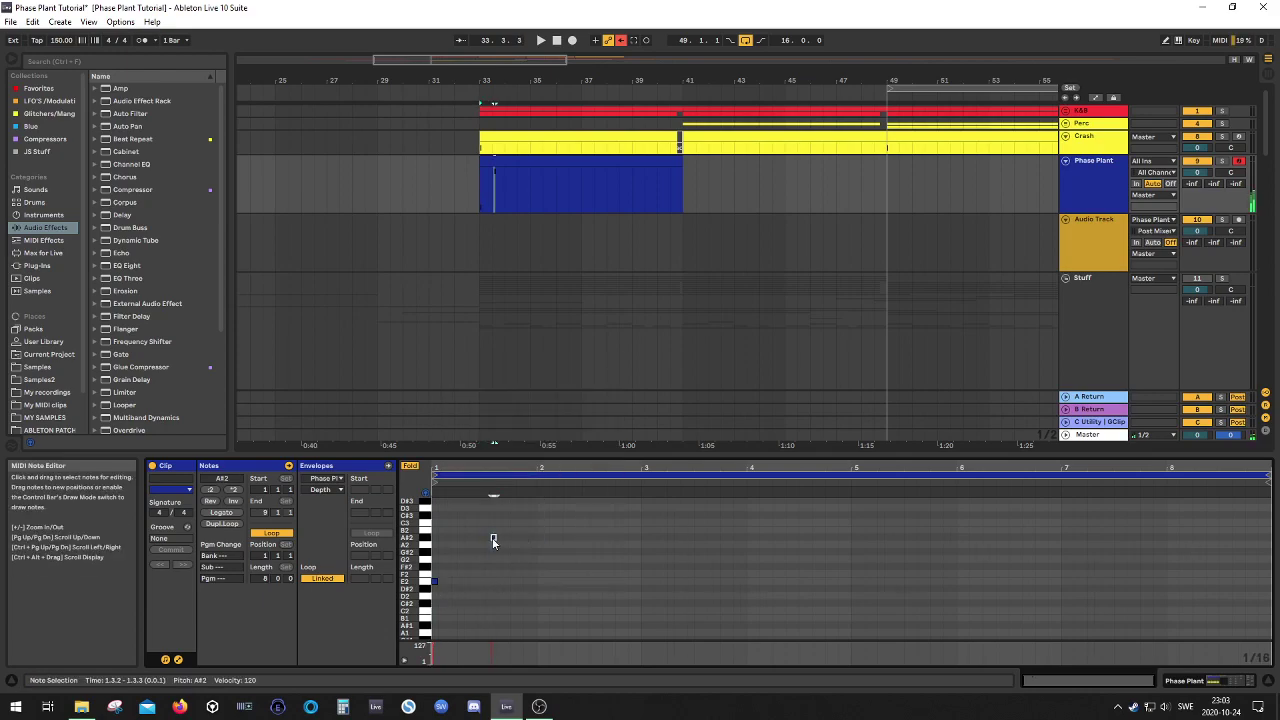
Add sixteenth notes on E3 at 1.2.2 and on E4 at 1.4.1
{"action": "mouse_move", "coordinate": [493, 537]}
{"action": "left_mouse_down"}
{"action": "mouse_move", "coordinate": [470, 526]}
{"action": "mouse_move", "coordinate": [469, 505]}
{"action": "mouse_move", "coordinate": [472, 531]}
{"action": "left_mouse_up"}
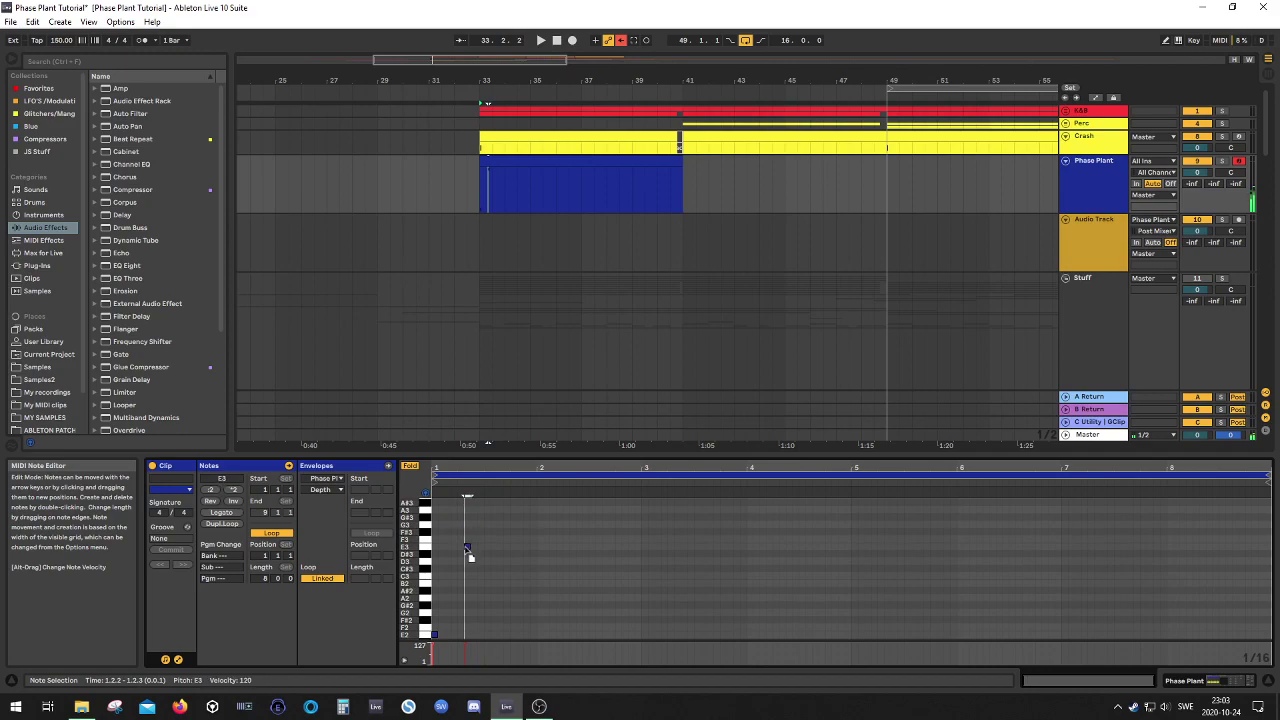
{"action": "scroll", "coordinate": [513, 548], "scroll_direction": "up", "scroll_amount": 2}
{"action": "left_click", "coordinate": [425, 545]}
{"action": "double_click", "coordinate": [514, 513]}
Add a sixteenth note on E1 and move it to 1.4.2, right behind the E4 note
{"action": "scroll", "coordinate": [501, 532], "scroll_direction": "down", "scroll_amount": 4}
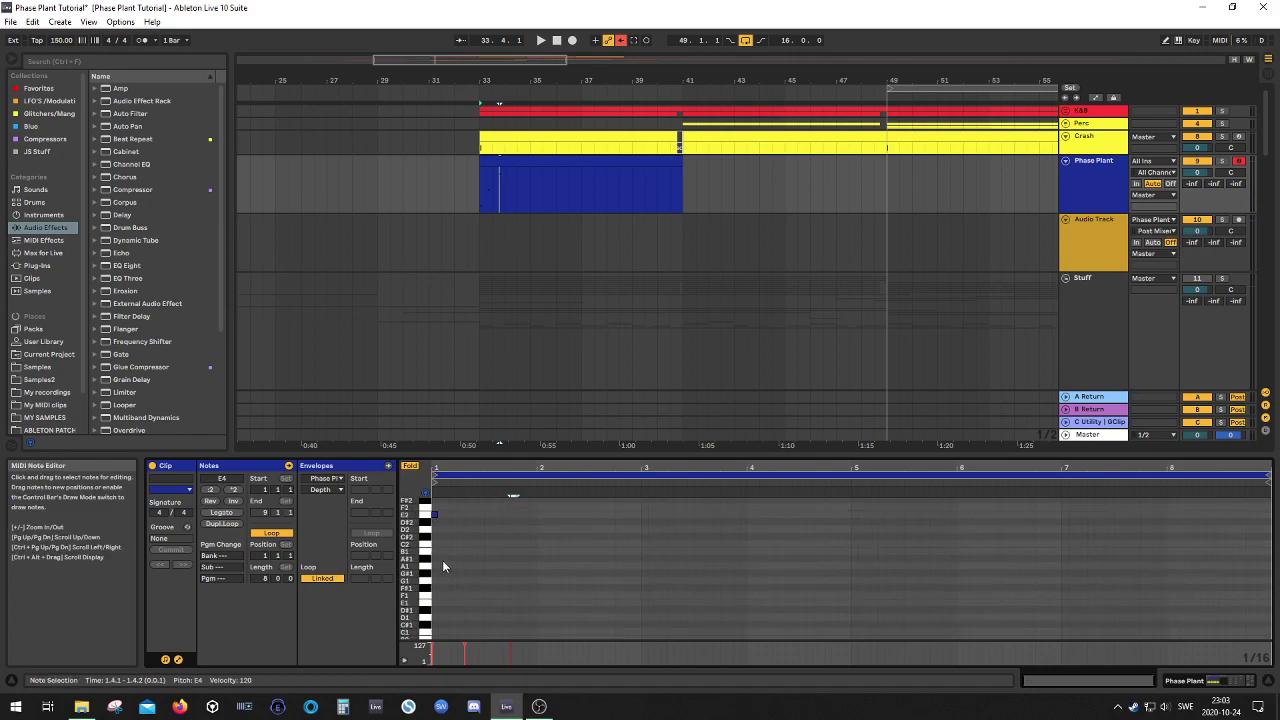
{"action": "left_click", "coordinate": [445, 585]}
{"action": "scroll", "coordinate": [461, 590], "scroll_direction": "down", "scroll_amount": 4}
{"action": "scroll", "coordinate": [461, 590], "scroll_direction": "up", "scroll_amount": 3}
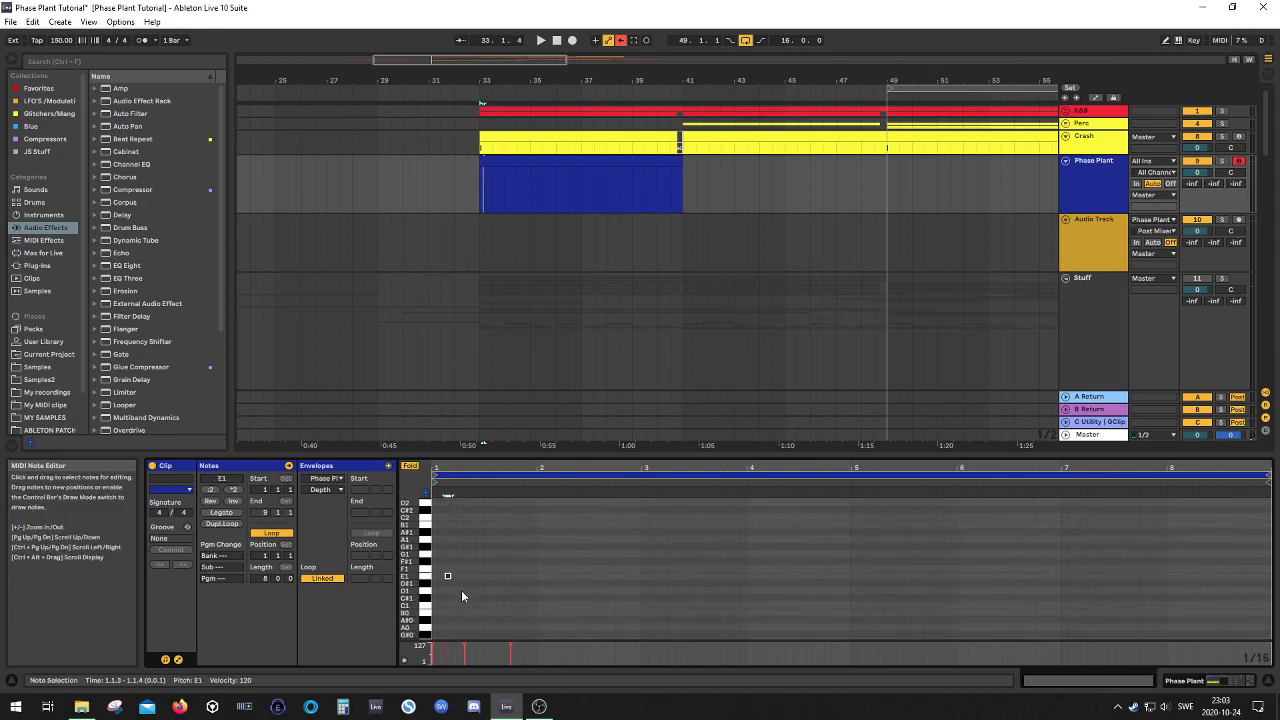
{"action": "left_click_drag", "start_coordinate": [448, 577], "coordinate": [491, 577]}
Fold the piano roll to the used pitches and delete the E1 and E3 notes in bar 1
{"action": "left_click", "coordinate": [411, 466]}
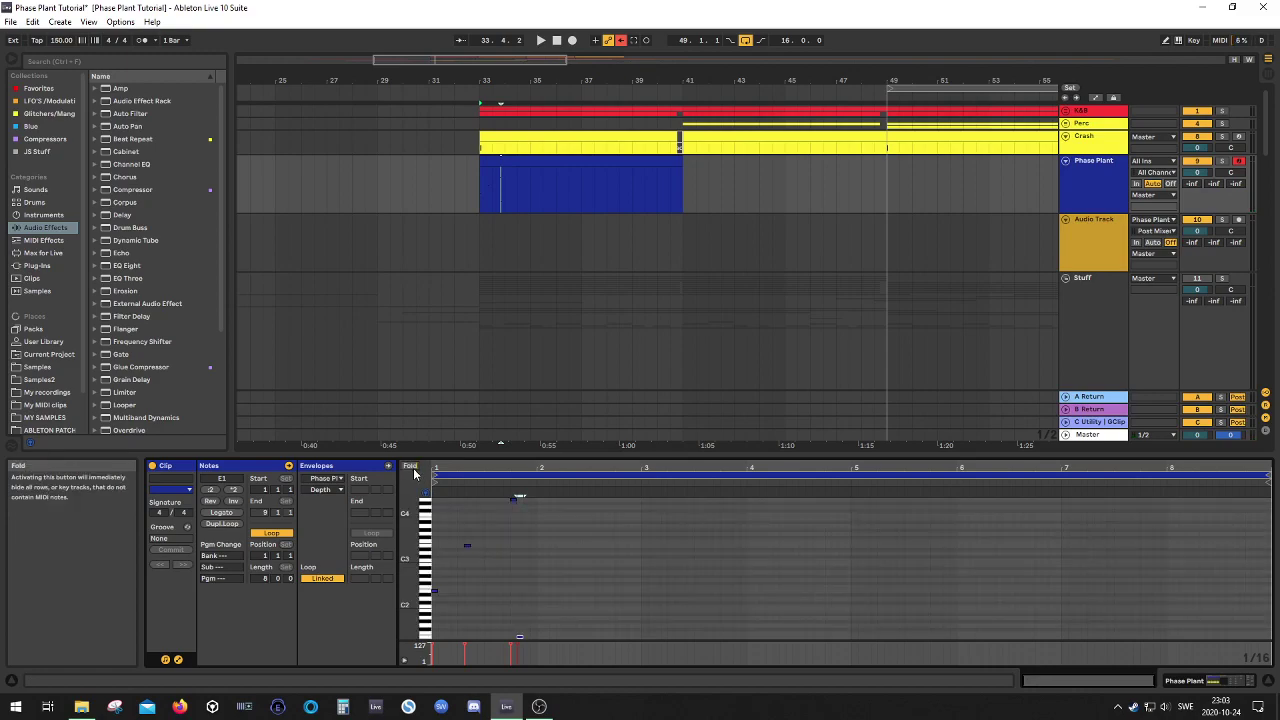
{"action": "left_click", "coordinate": [411, 466]}
{"action": "double_click", "coordinate": [519, 553]}
{"action": "left_click", "coordinate": [465, 521]}
{"action": "double_click", "coordinate": [462, 522]}
{"action": "double_click", "coordinate": [465, 522]}
During playback, add notes on E1 at 2.2.1 and 3.1.4, E3 at 4.2.1, E2 early in bar 5, and E4 at 6.4.3
{"action": "key", "text": "space"}
{"action": "key", "text": "space"}
{"action": "double_click", "coordinate": [564, 555]}
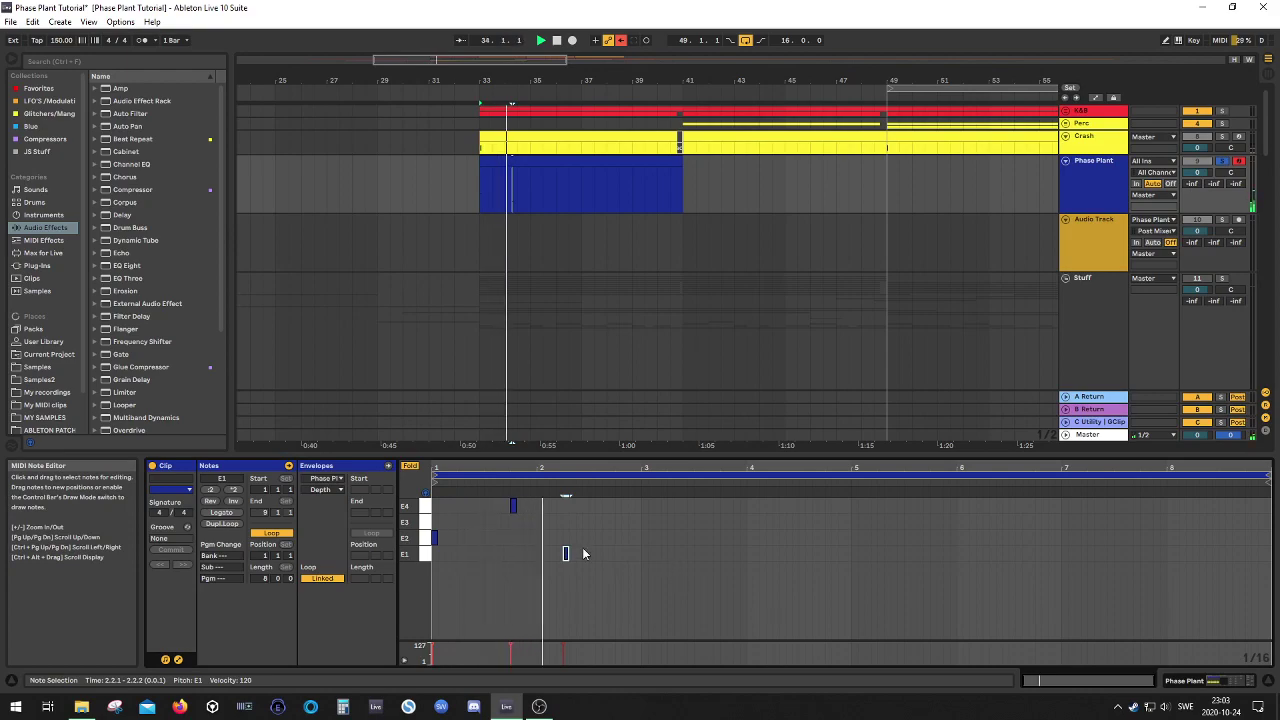
{"action": "double_click", "coordinate": [664, 554]}
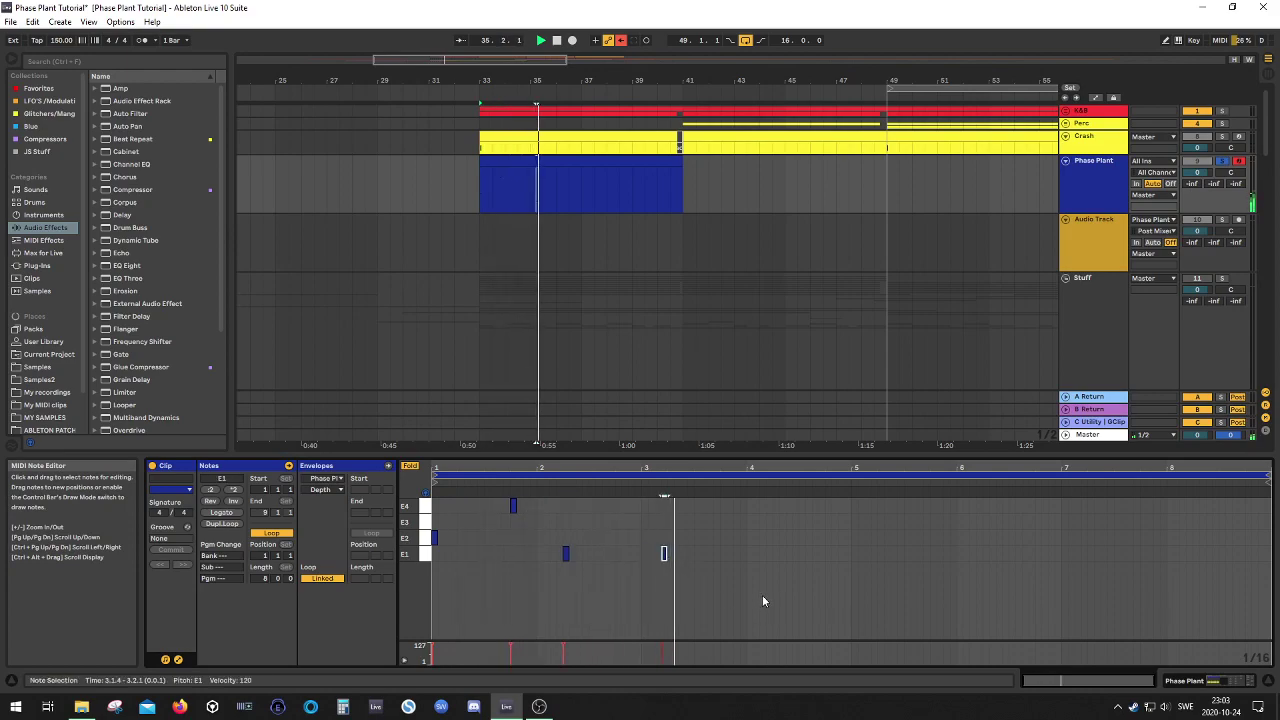
{"action": "double_click", "coordinate": [775, 521]}
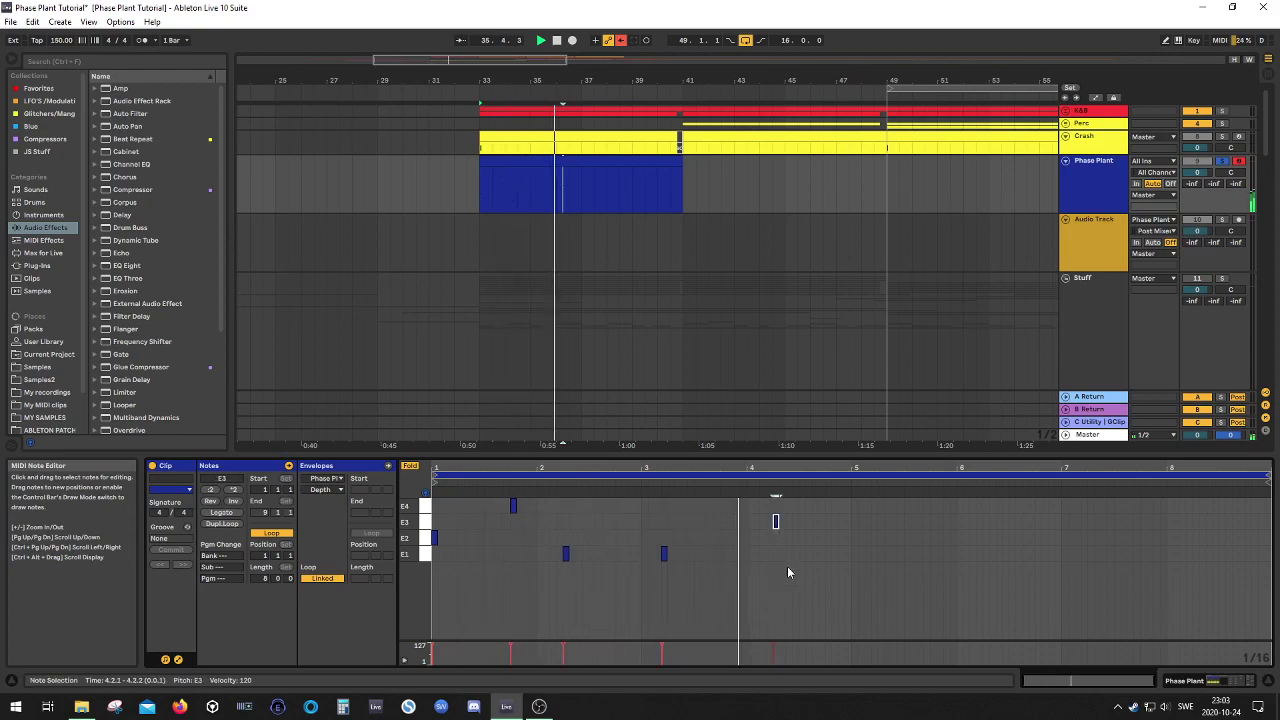
{"action": "double_click", "coordinate": [861, 537]}
{"action": "double_click", "coordinate": [1051, 506]}
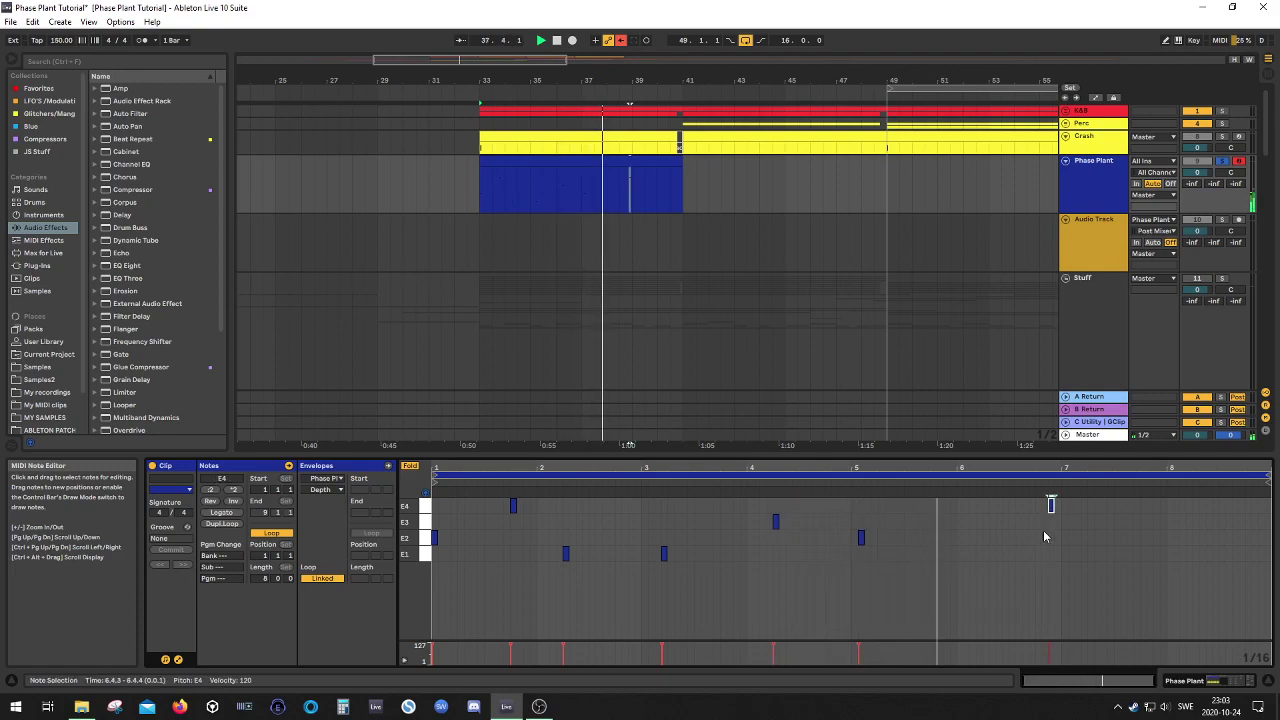
Add a note early in bar 6, shift it down to E2, and add another E2 near the end of bar 7
{"action": "double_click", "coordinate": [966, 506]}
{"action": "key", "text": "space"}
{"action": "key", "text": "space"}
{"action": "left_click_drag", "start_coordinate": [965, 505], "coordinate": [972, 536]}
{"action": "double_click", "coordinate": [1157, 537]}
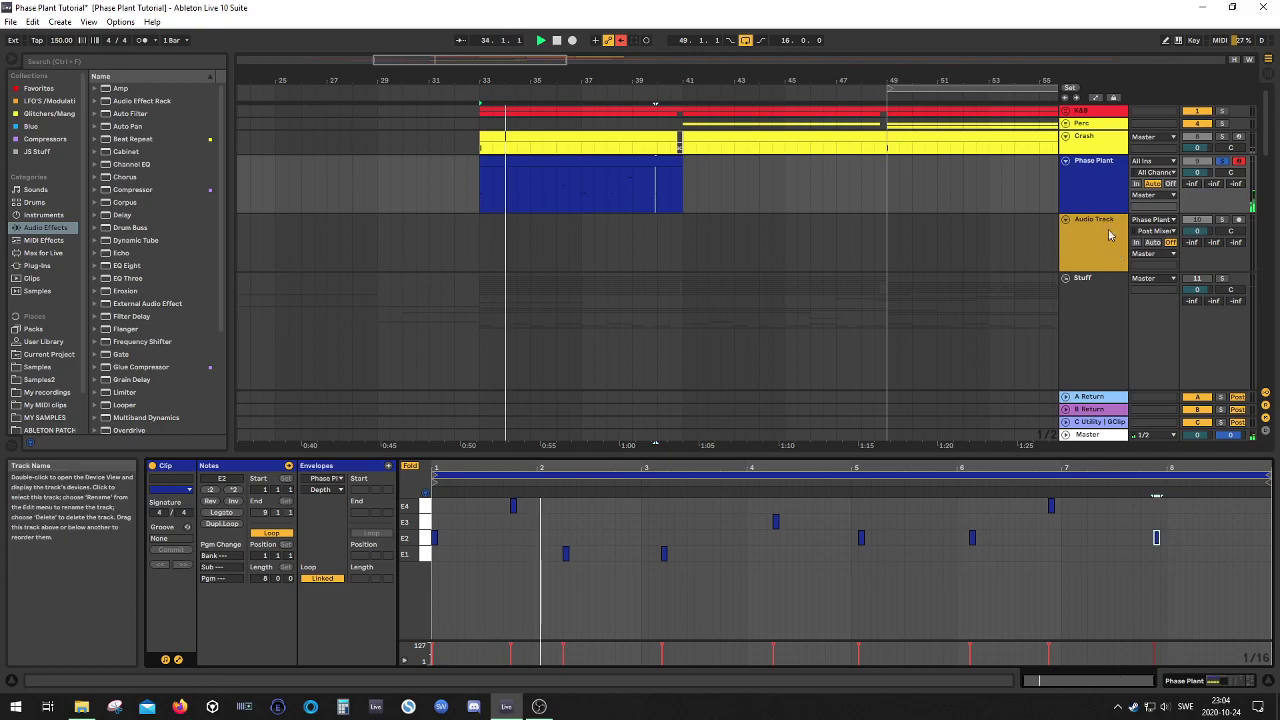
Reopen Phase Plant, add a Random modulator, and turn its Chaos fully down
{"action": "key", "text": "shift+Tab"}
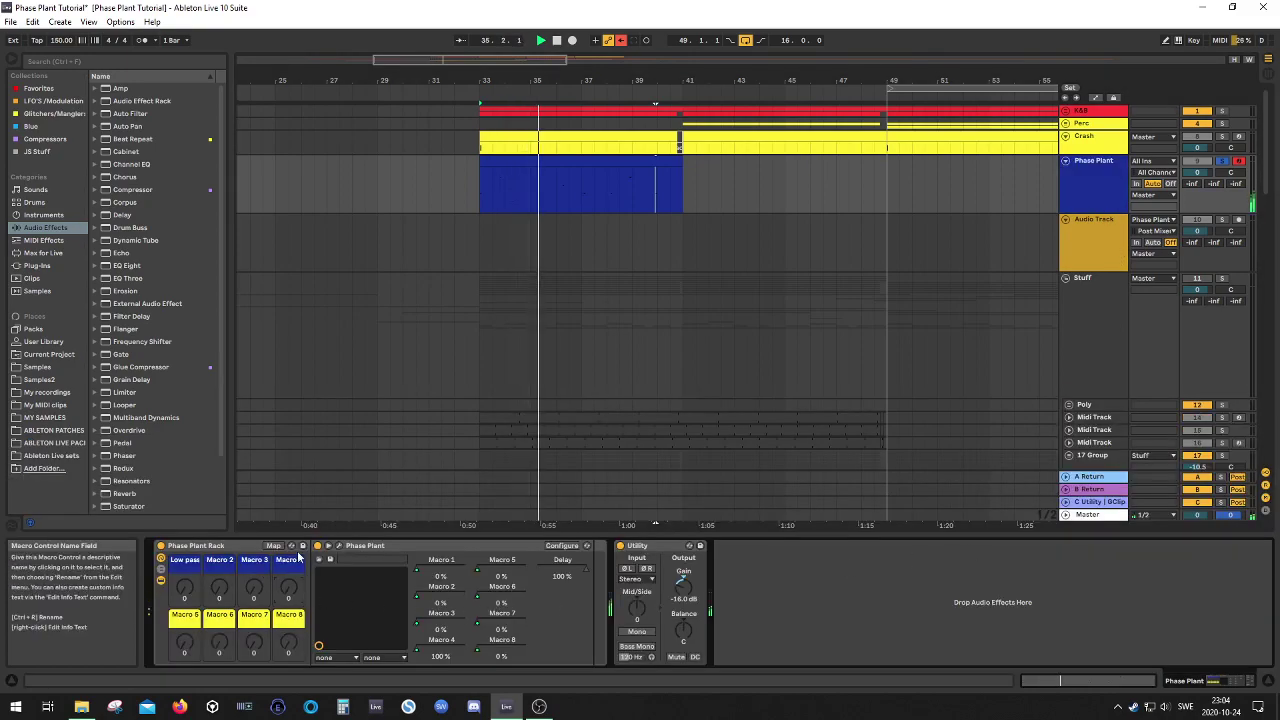
{"action": "left_click", "coordinate": [339, 545]}
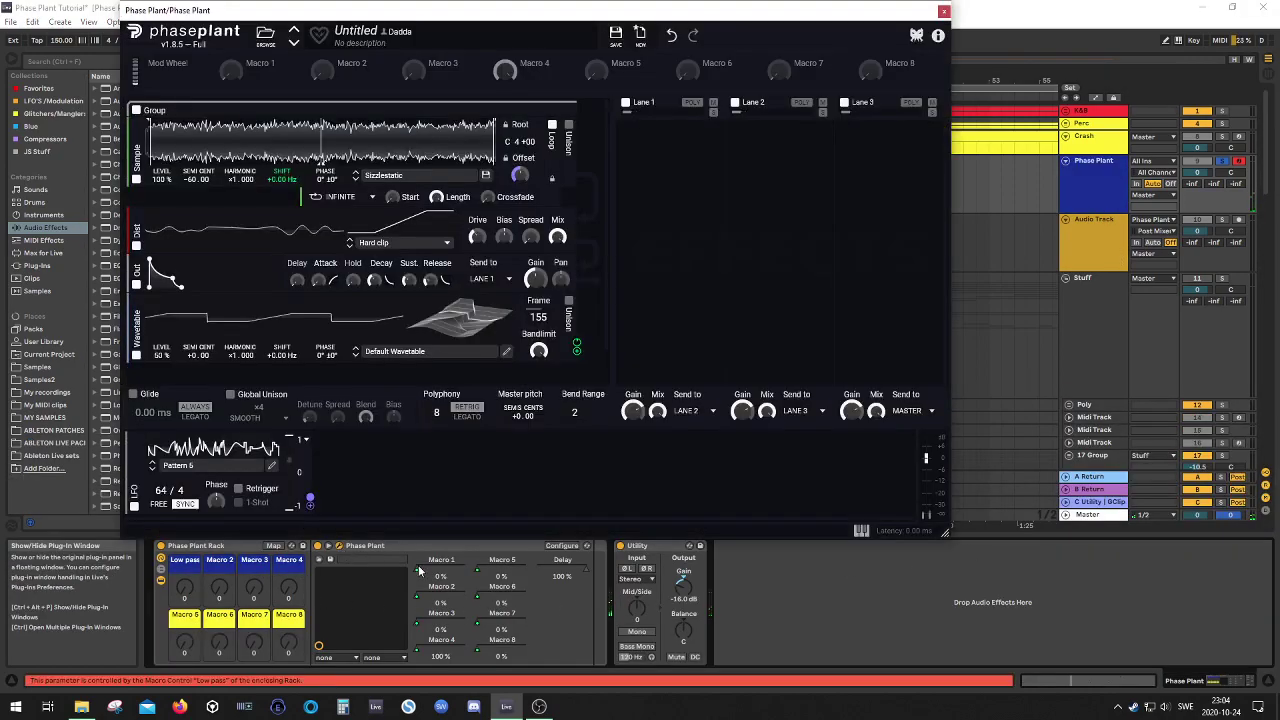
{"action": "left_click", "coordinate": [354, 458]}
{"action": "left_click", "coordinate": [395, 517]}
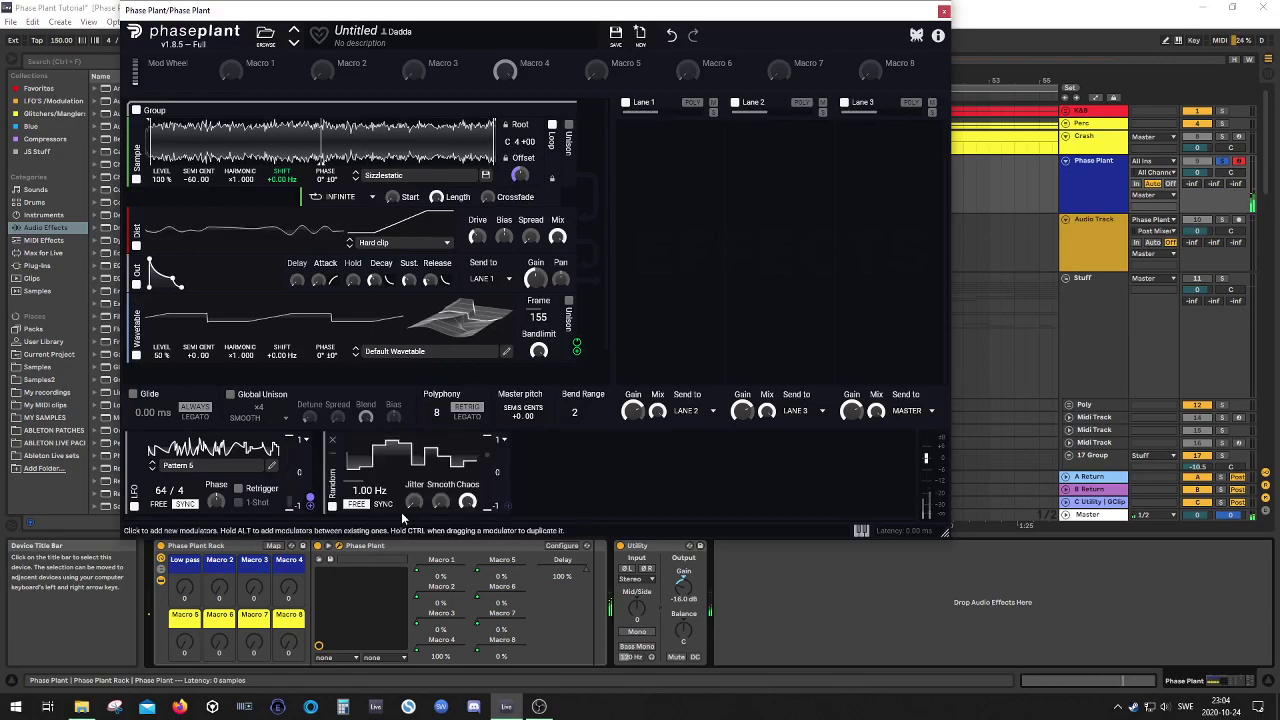
{"action": "left_click_drag", "start_coordinate": [467, 501], "coordinate": [467, 530]}
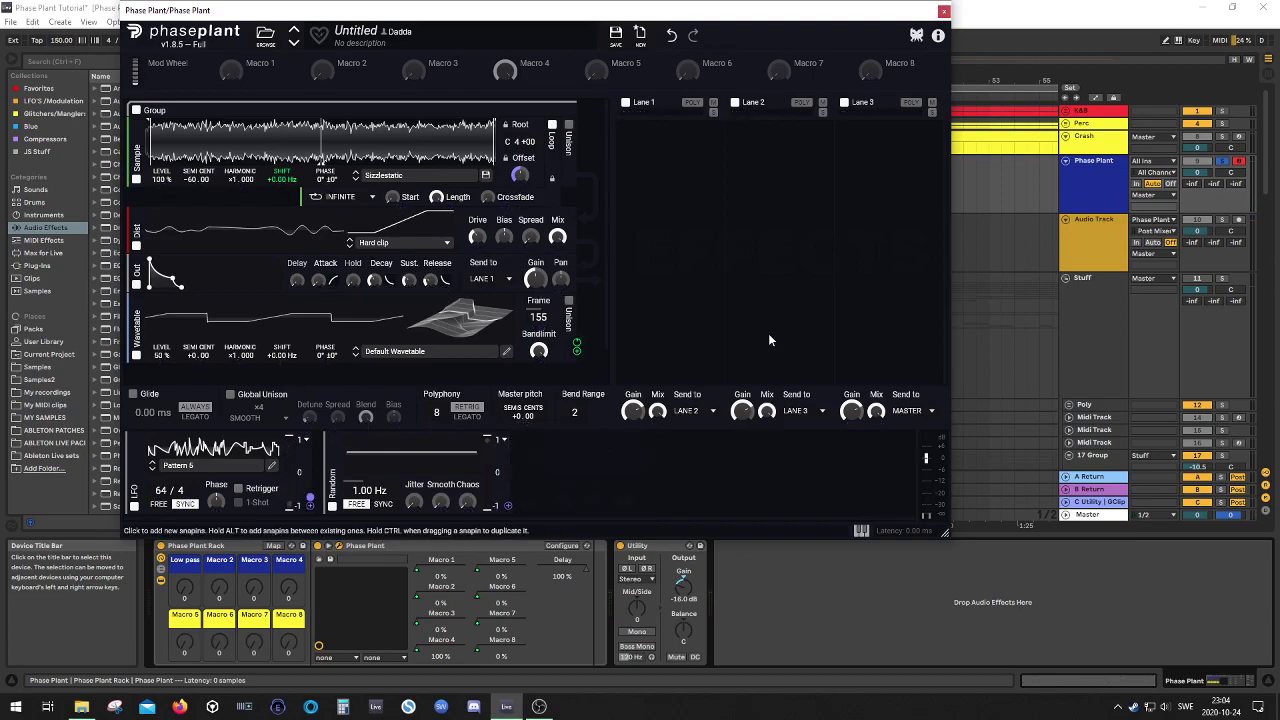
Close the plugin window, loop the eight-bar MIDI clip, and start playback
{"action": "left_click", "coordinate": [943, 12]}
{"action": "left_click", "coordinate": [609, 157]}
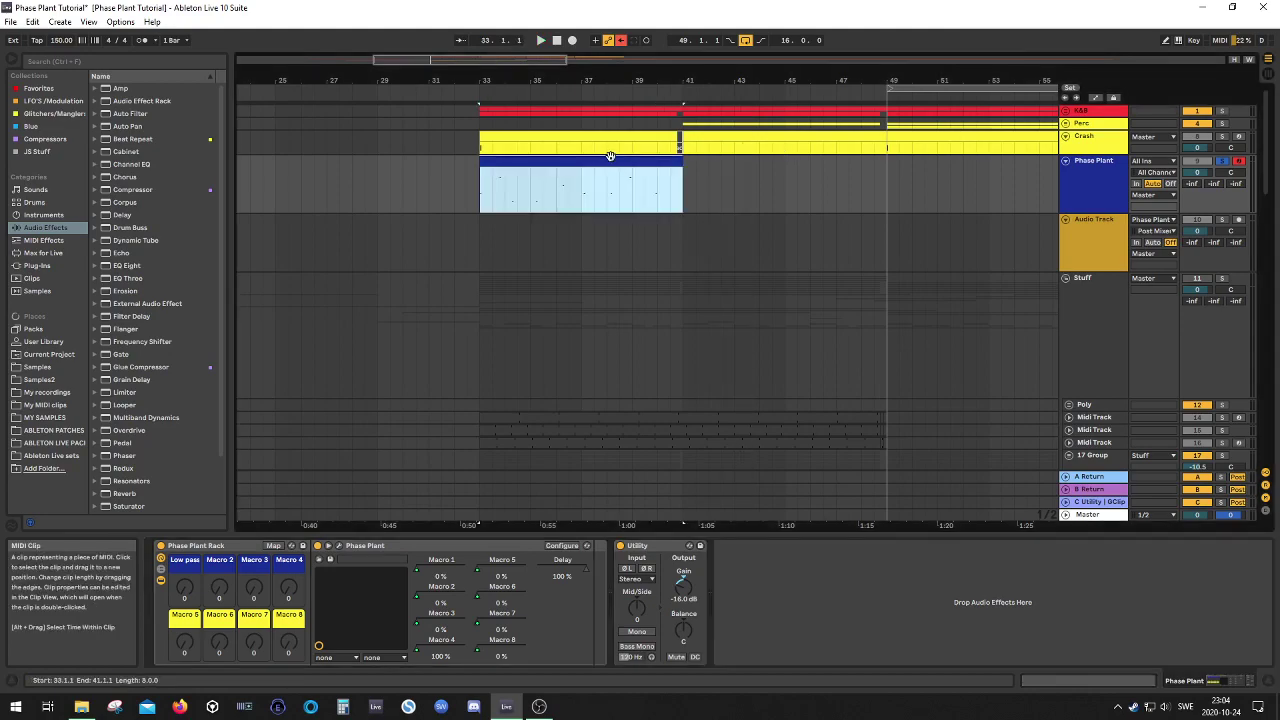
{"action": "key", "text": "space"}
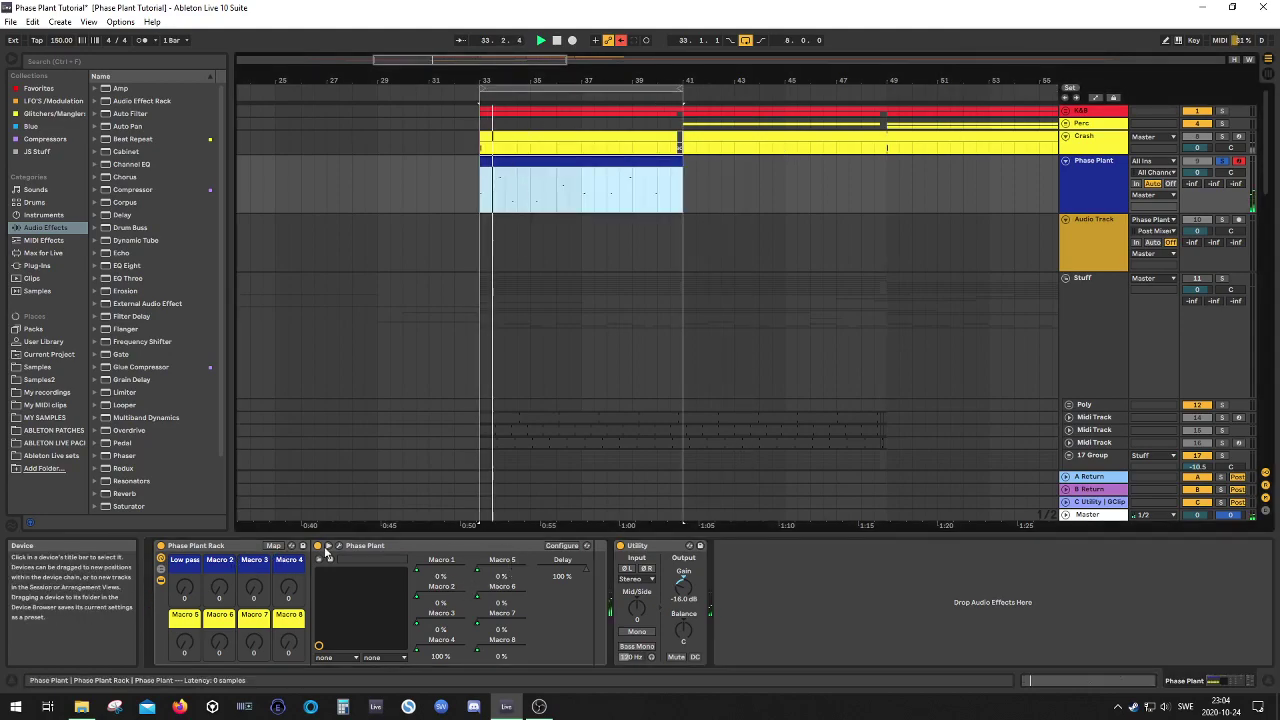
Route the Random modulator to the wavetable's Level, set the Level to 75%, and lower the wavetable's pitch to -12 semitones
{"action": "left_click", "coordinate": [339, 545]}
{"action": "left_click_drag", "start_coordinate": [511, 506], "coordinate": [168, 363]}
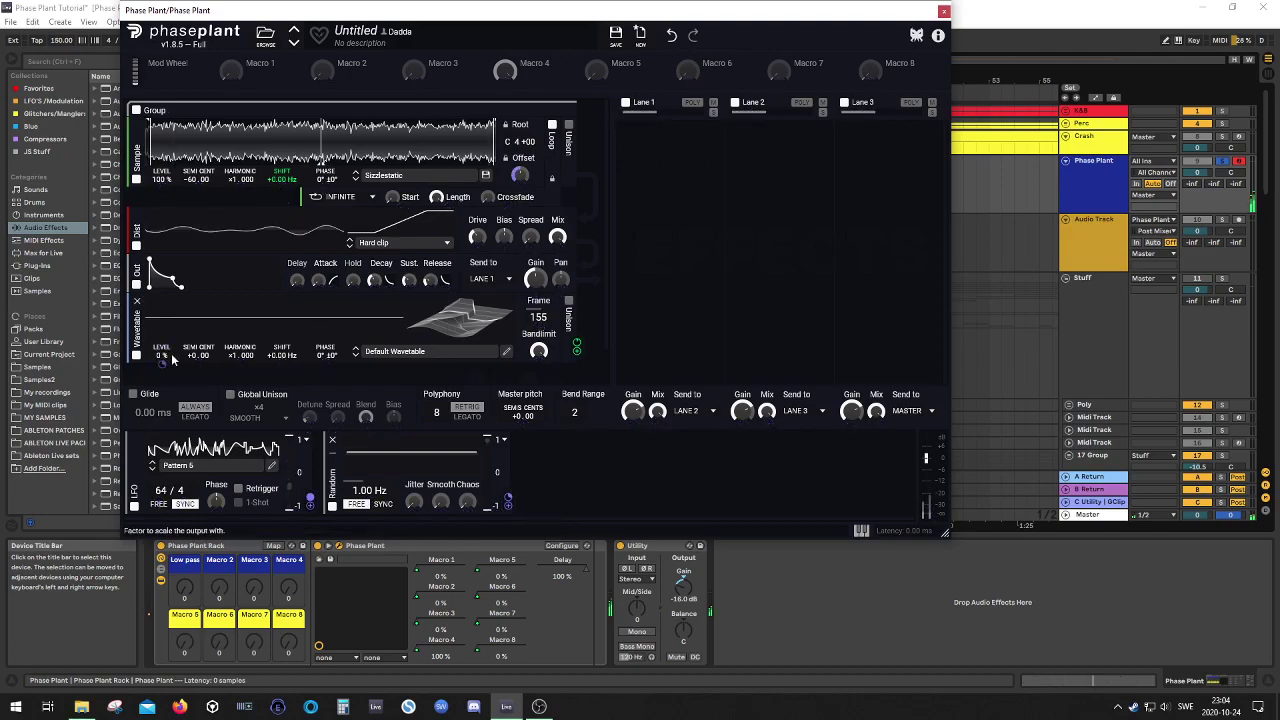
{"action": "left_click", "coordinate": [499, 440]}
{"action": "left_click", "coordinate": [524, 460]}
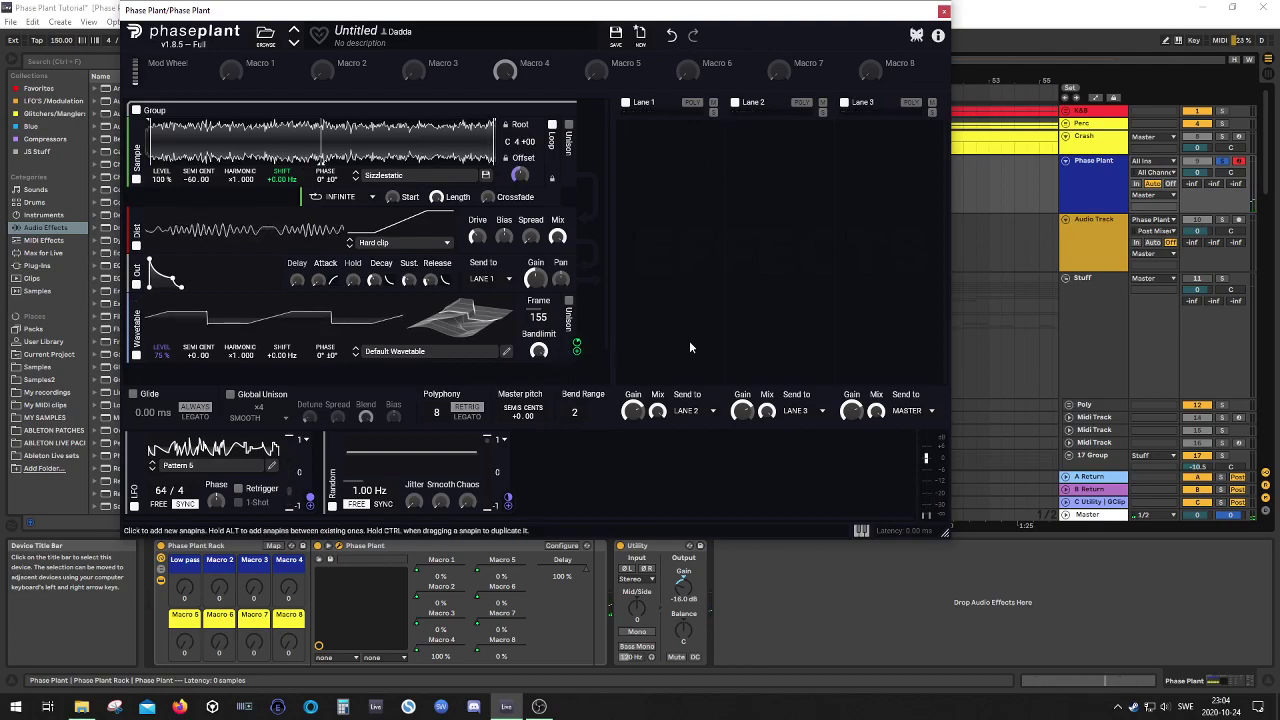
{"action": "left_click_drag", "start_coordinate": [199, 355], "coordinate": [188, 400]}
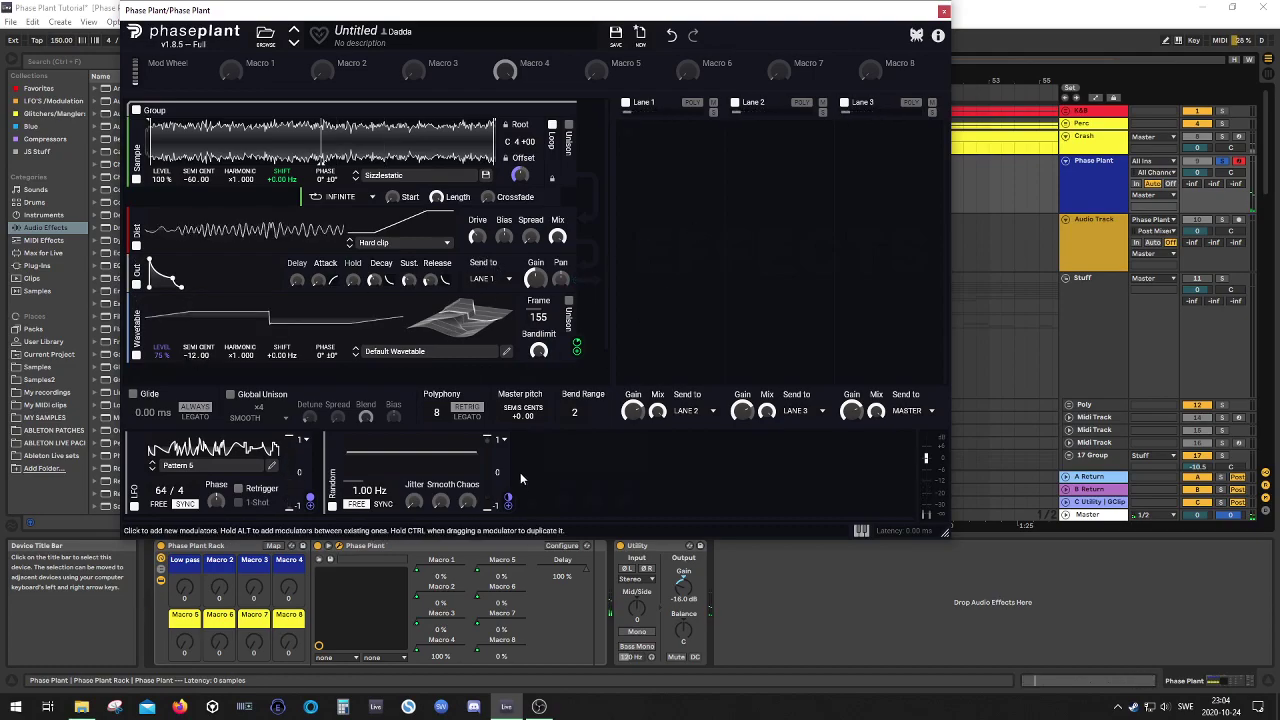
Look through Lane 1's effect list and set the wavetable generator's frame to 163
{"action": "left_click", "coordinate": [662, 148]}
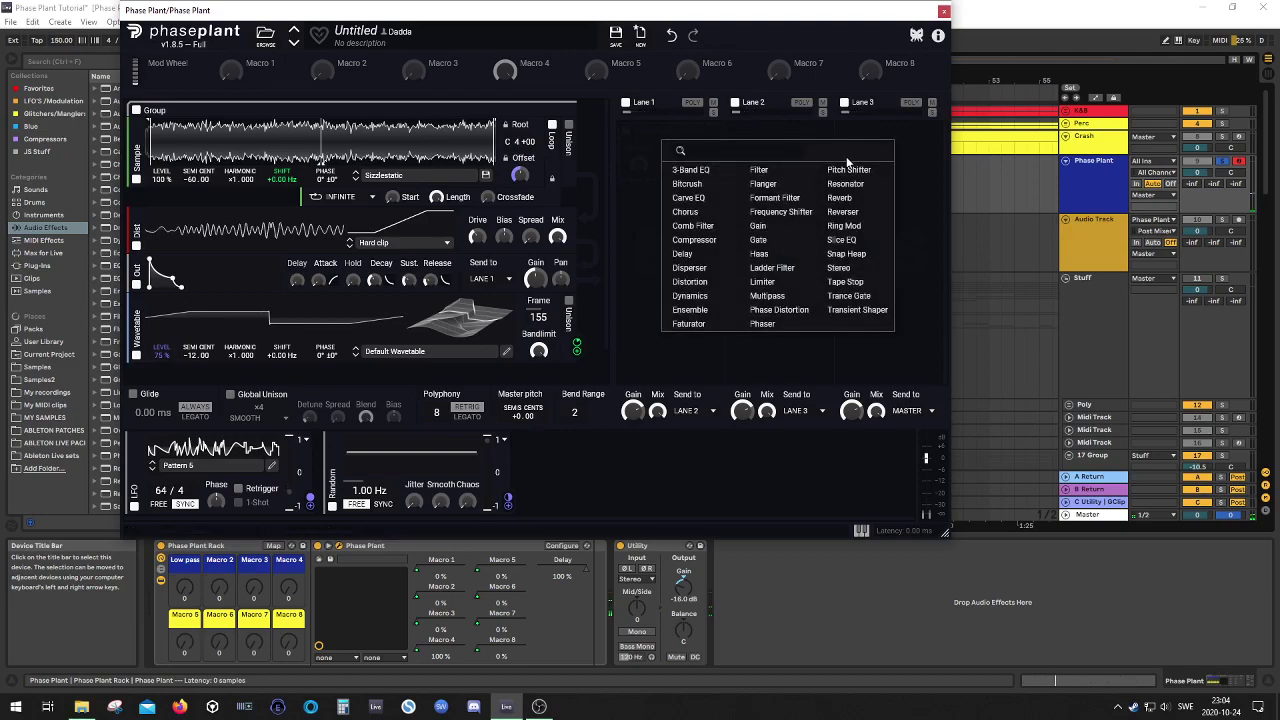
{"action": "left_click", "coordinate": [622, 255]}
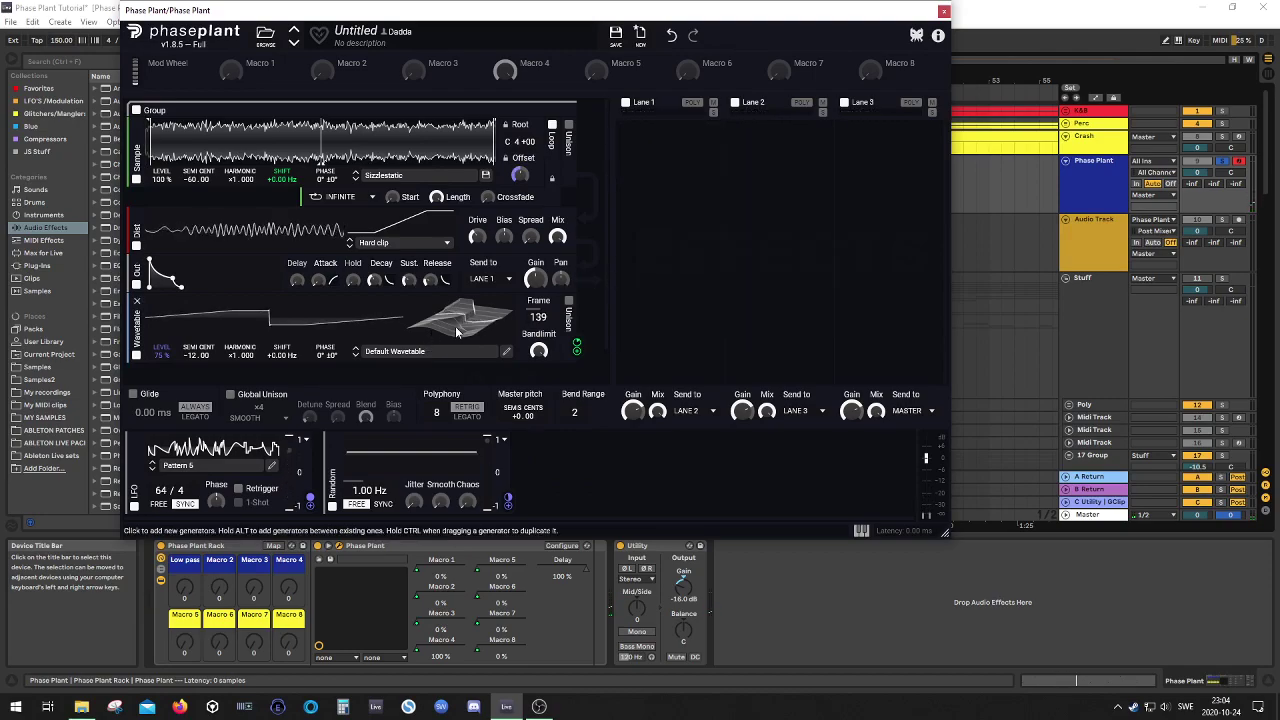
{"action": "left_click", "coordinate": [670, 155]}
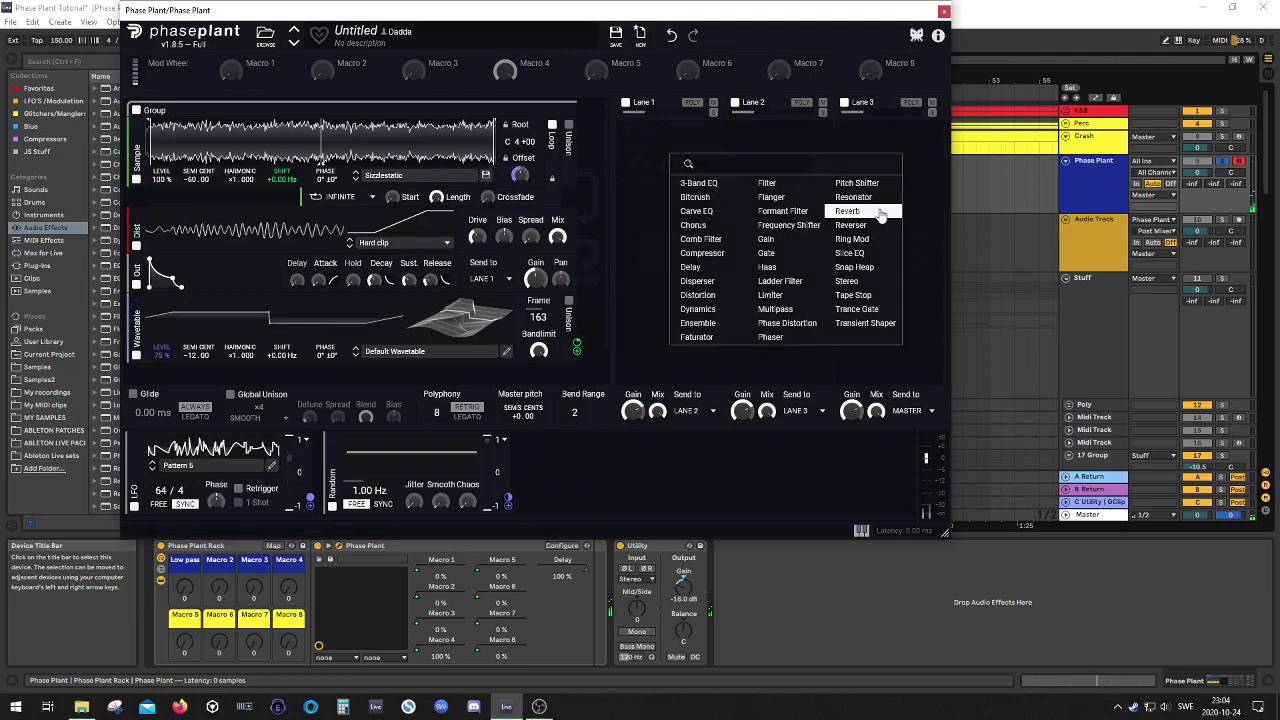
{"action": "left_click", "coordinate": [704, 183]}
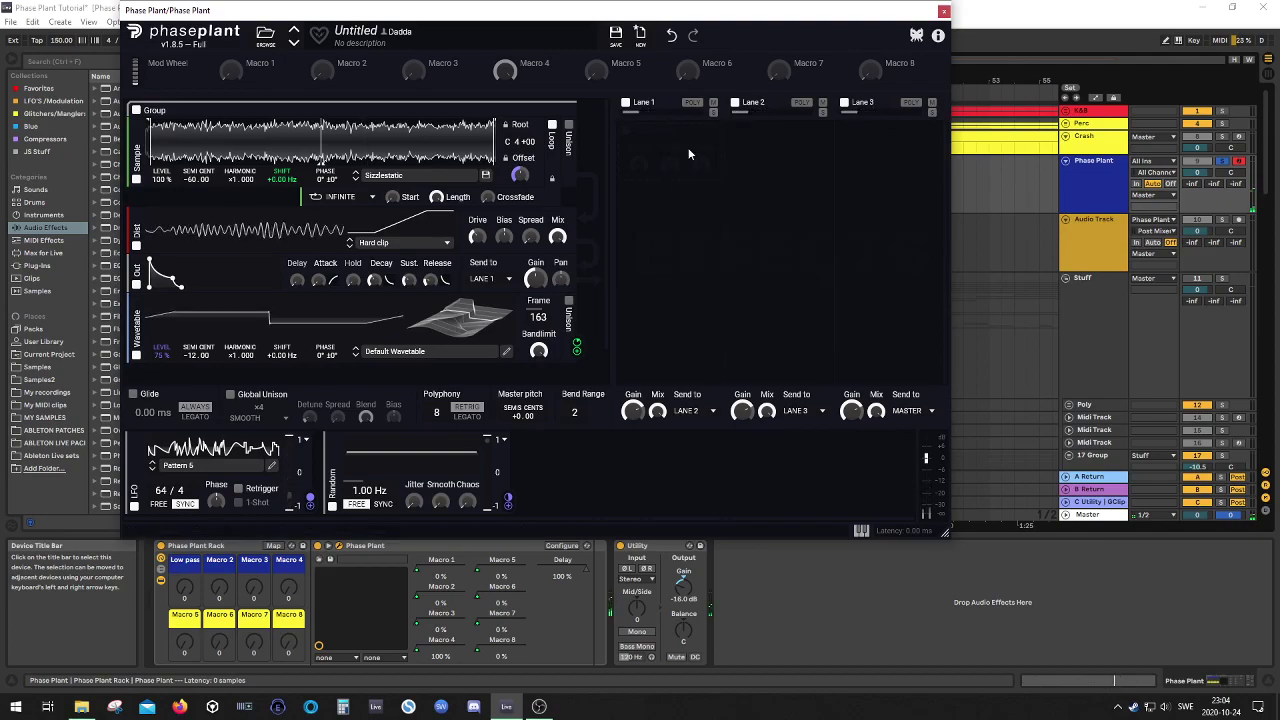
Add a Slice EQ to Lane 1 and create a low cut filter between 50 and 100 Hz
{"action": "left_click", "coordinate": [685, 150]}
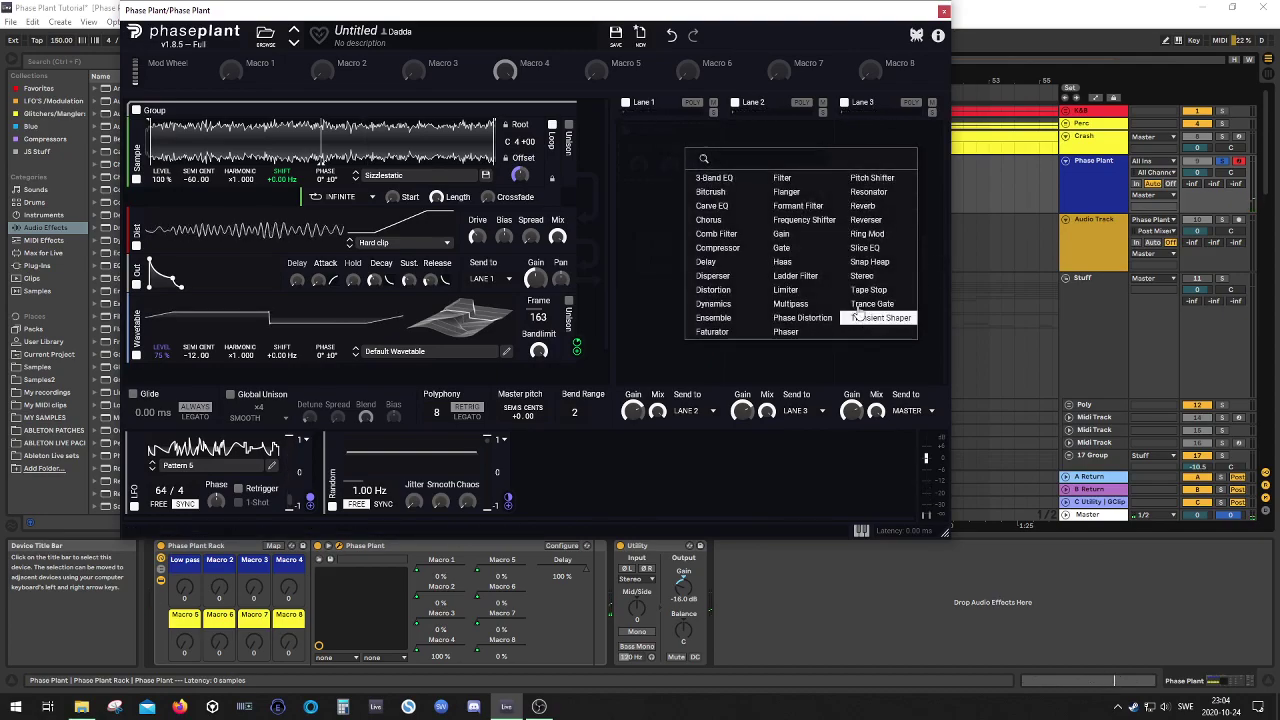
{"action": "left_click", "coordinate": [873, 250]}
{"action": "left_click", "coordinate": [709, 158]}
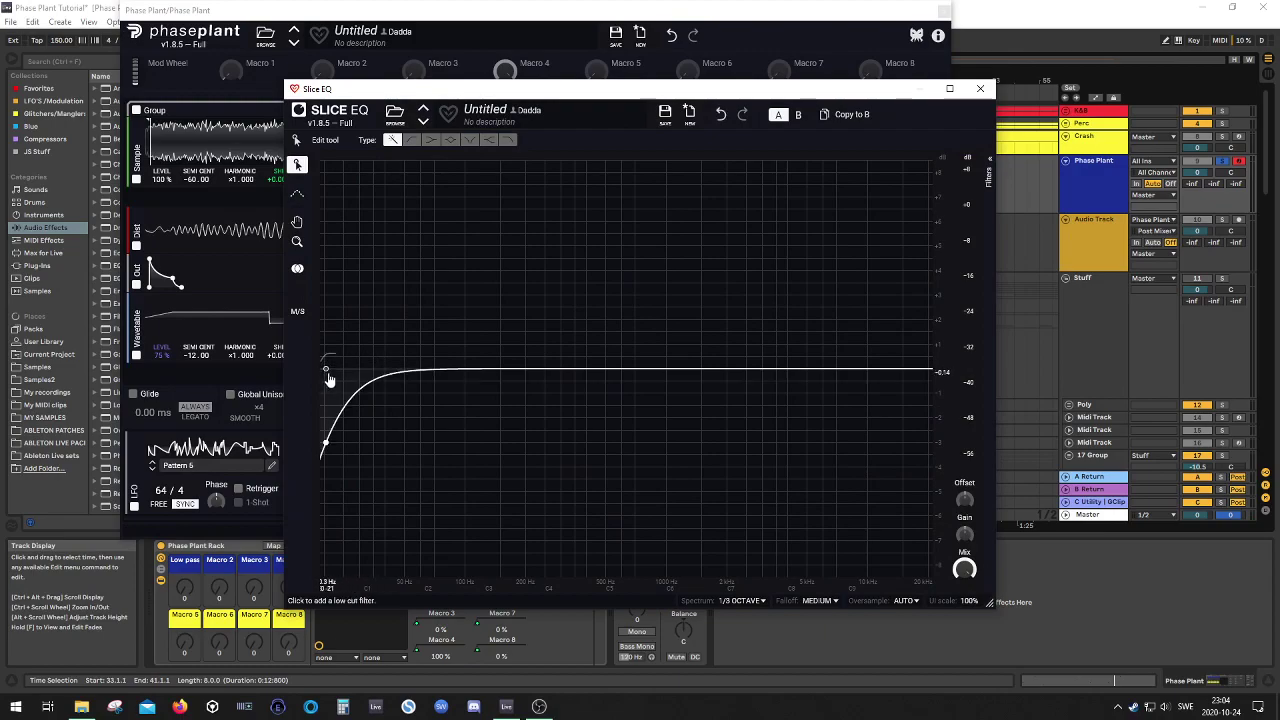
{"action": "left_click_drag", "start_coordinate": [329, 443], "coordinate": [427, 430]}
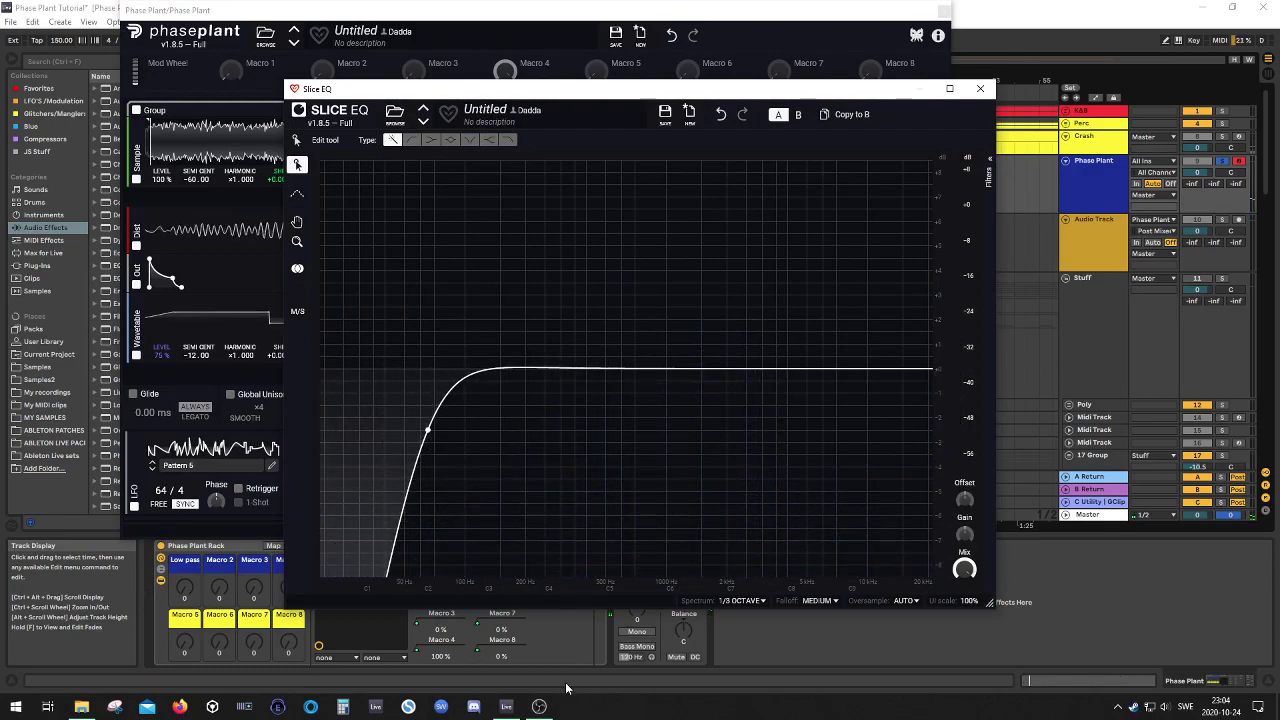
Reposition the Slice EQ window and minimize the recording program's window behind it
{"action": "left_click_drag", "start_coordinate": [863, 94], "coordinate": [682, 63]}
{"action": "left_click", "coordinate": [963, 179]}
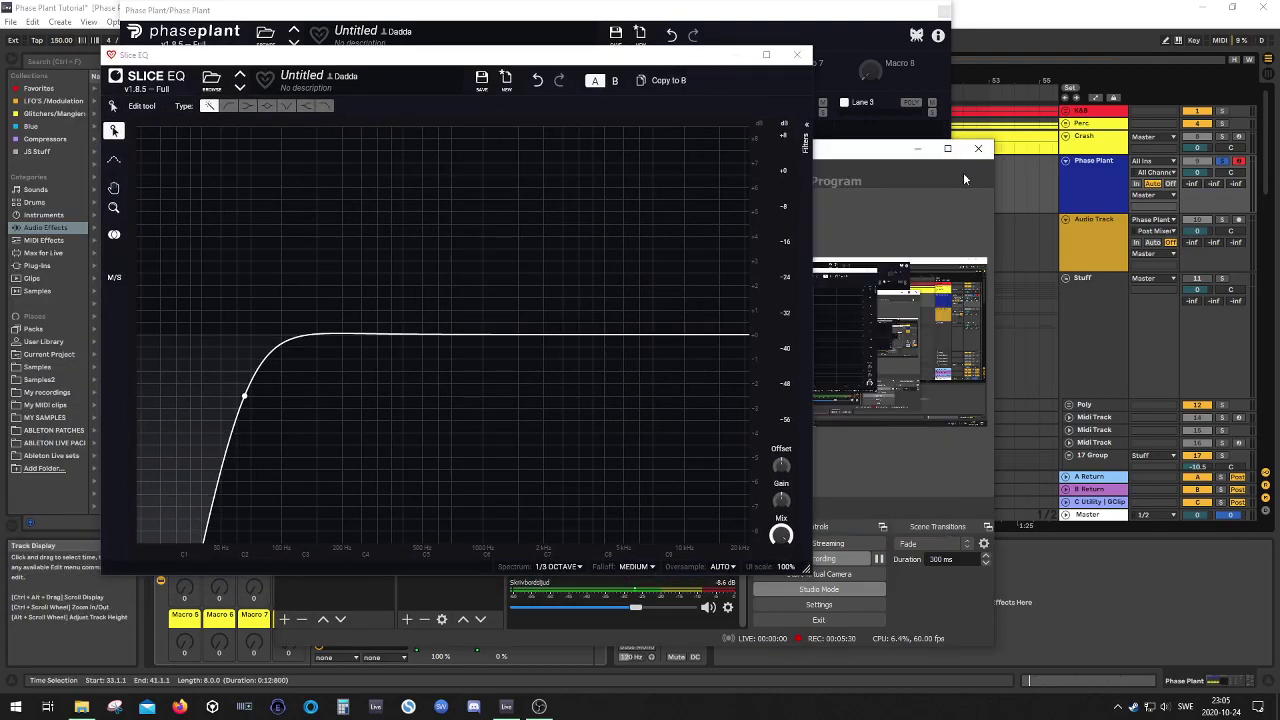
{"action": "left_click", "coordinate": [918, 150]}
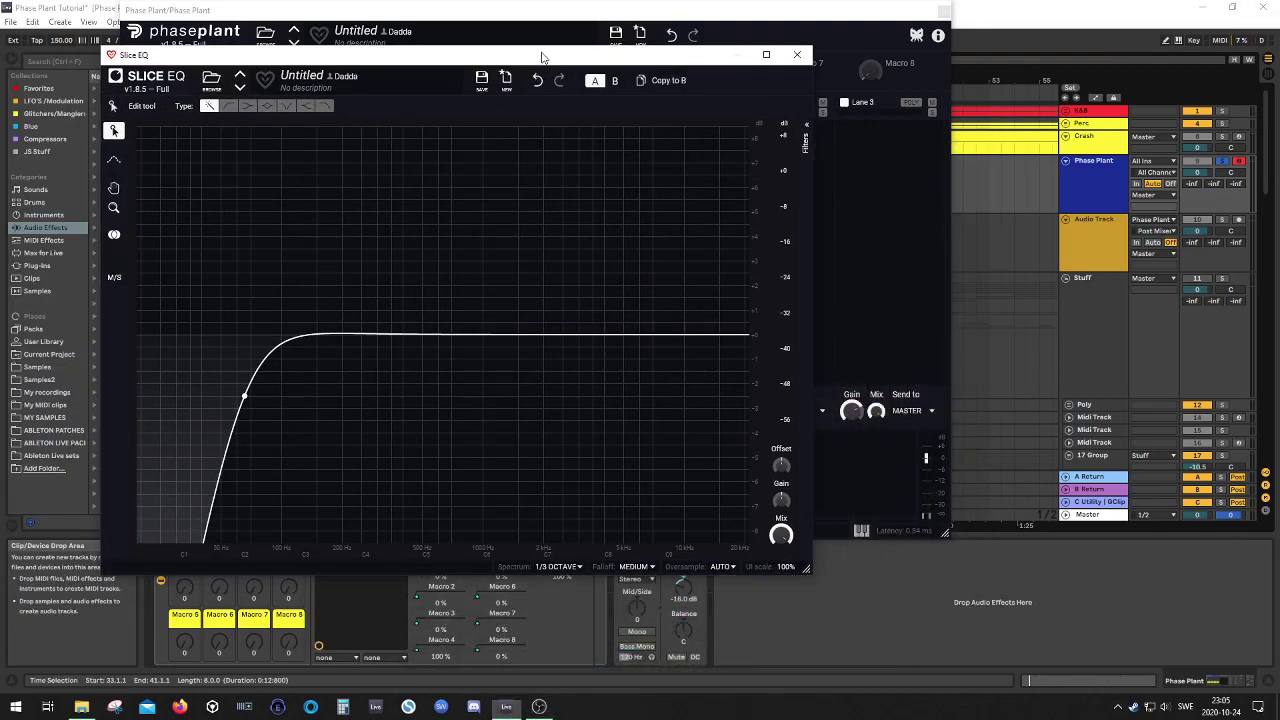
Raise the Slice EQ's low cut frequency and close the equalizer's window
{"action": "left_click_drag", "start_coordinate": [530, 54], "coordinate": [642, 49]}
{"action": "left_click_drag", "start_coordinate": [361, 405], "coordinate": [431, 395]}
{"action": "left_click", "coordinate": [908, 49]}
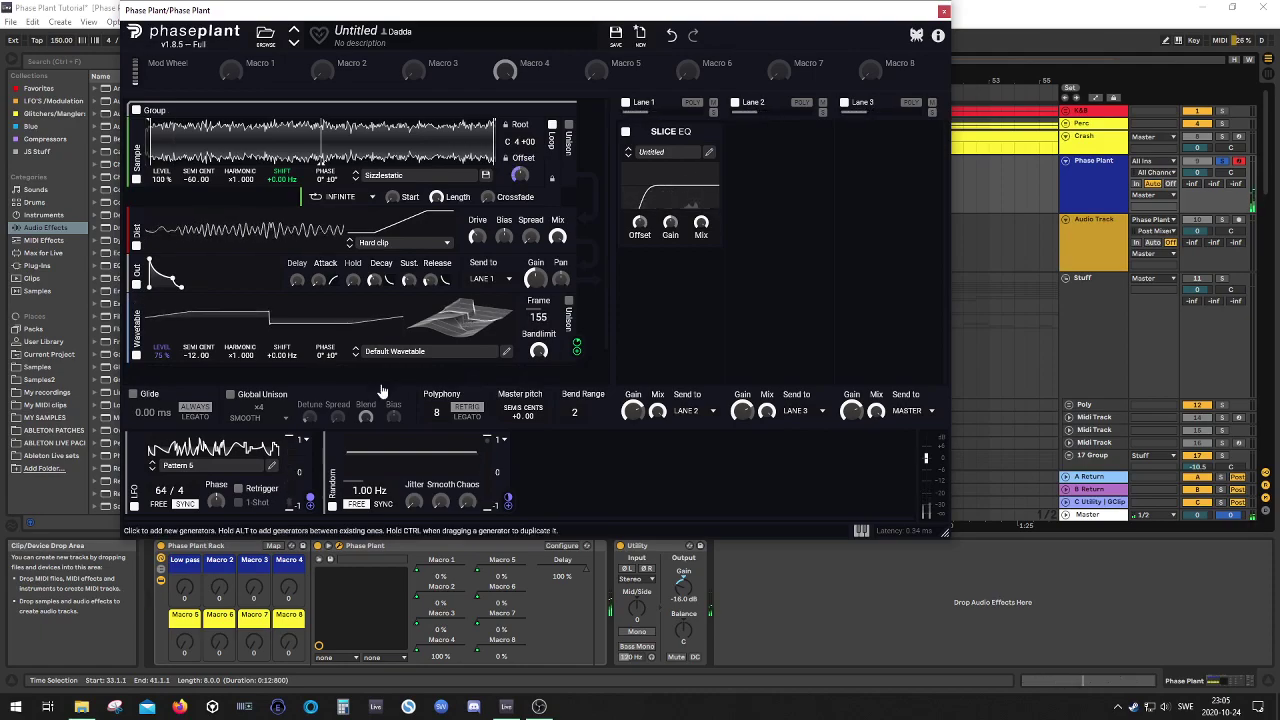
{"action": "left_click_drag", "start_coordinate": [200, 176], "coordinate": [200, 149]}
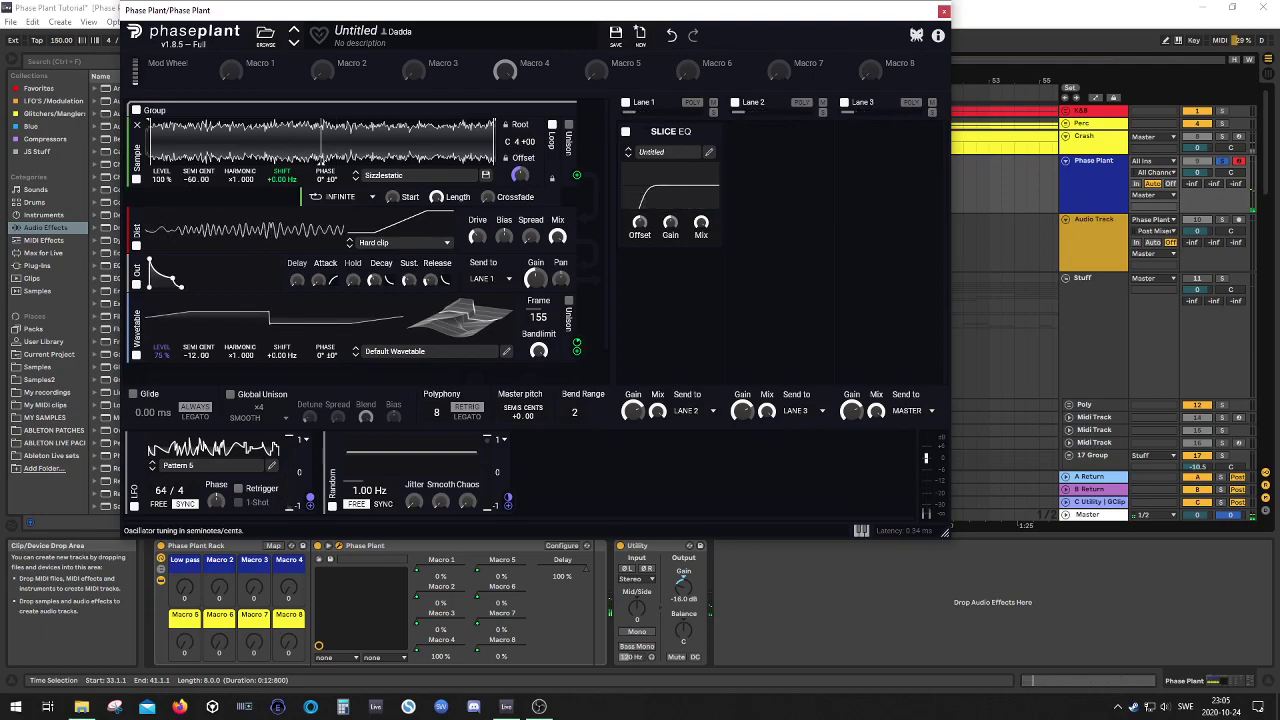
{"action": "mouse_move", "coordinate": [289, 182]}
{"action": "mouse_move", "coordinate": [282, 189]}
{"action": "left_mouse_down"}
{"action": "mouse_move", "coordinate": [285, 215]}
{"action": "mouse_move", "coordinate": [285, 194]}
{"action": "left_mouse_up"}
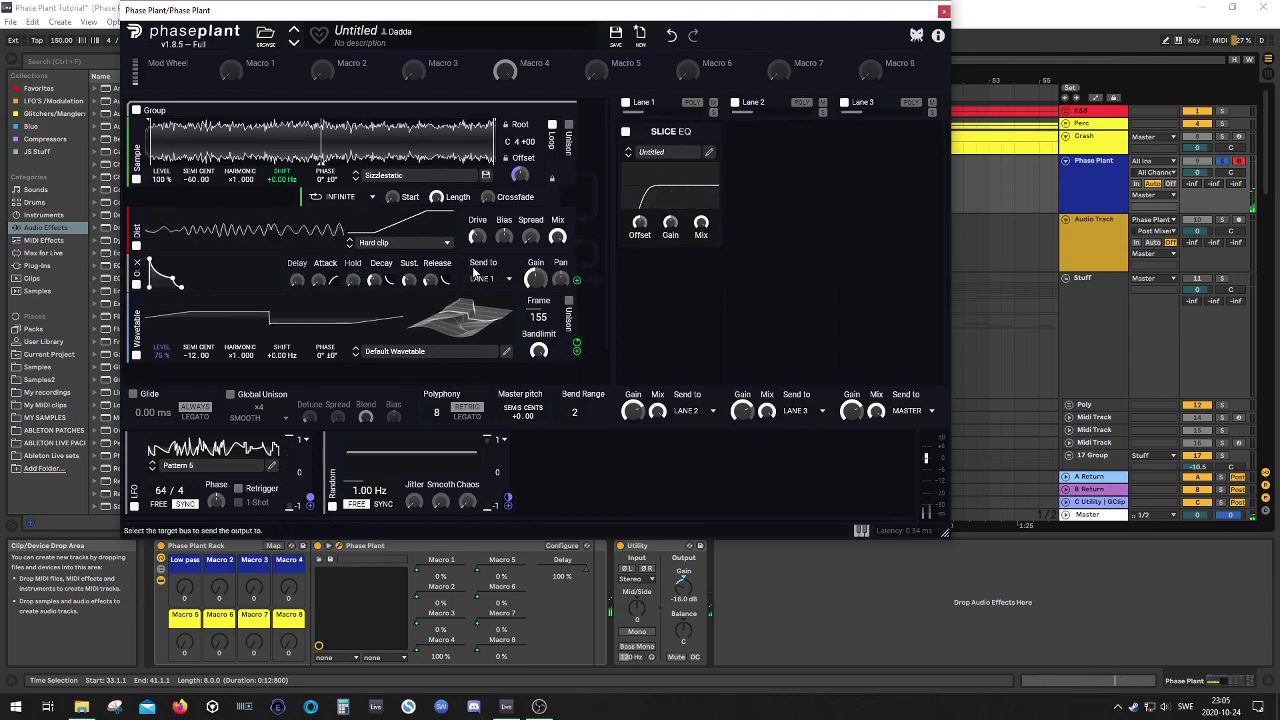
Add a Disperser below the Slice EQ in Lane 1 and move it to Lane 2
{"action": "left_click", "coordinate": [693, 289]}
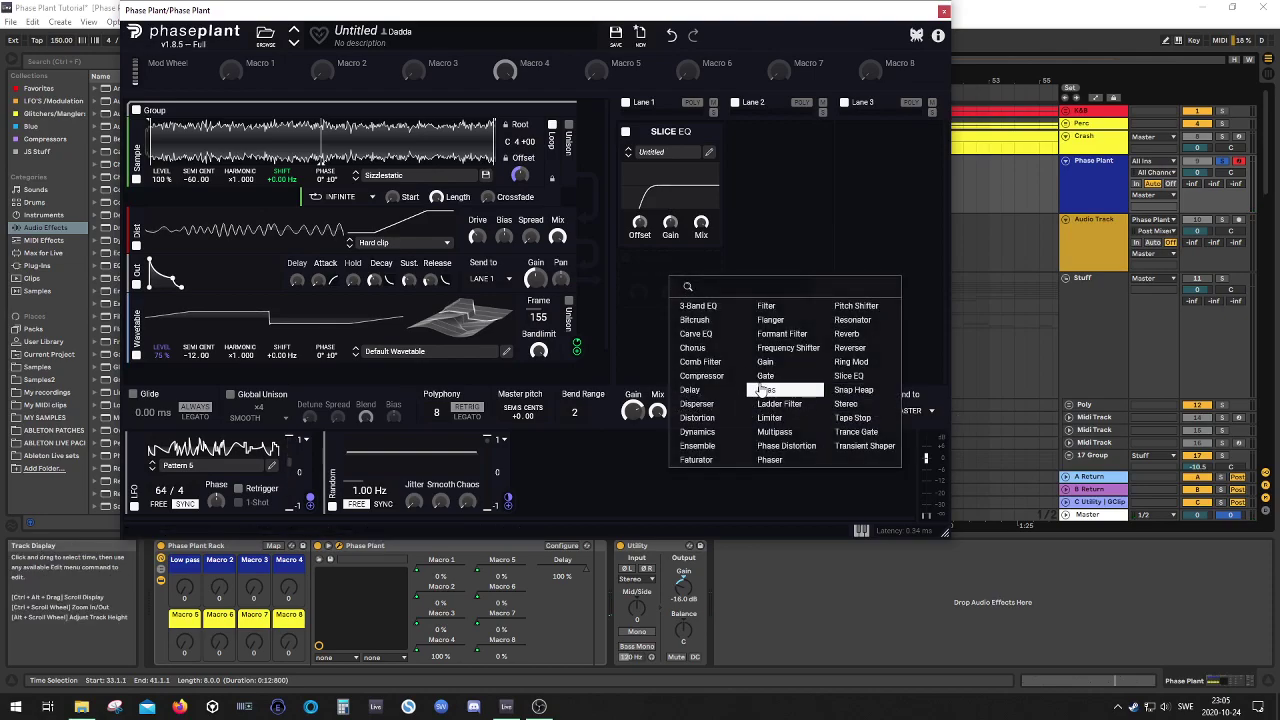
{"action": "left_click", "coordinate": [706, 404]}
{"action": "left_click_drag", "start_coordinate": [664, 262], "coordinate": [780, 135]}
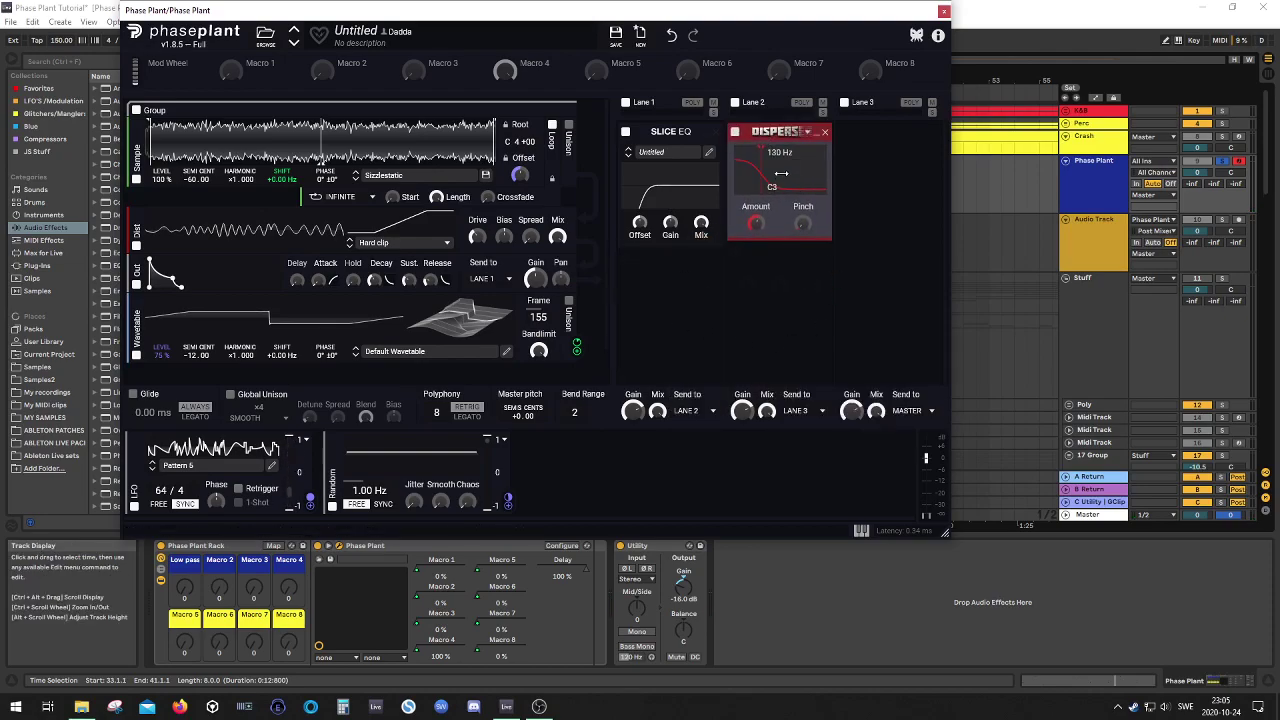
Add a Note modulator after the existing Random modulator
{"action": "left_click", "coordinate": [586, 455]}
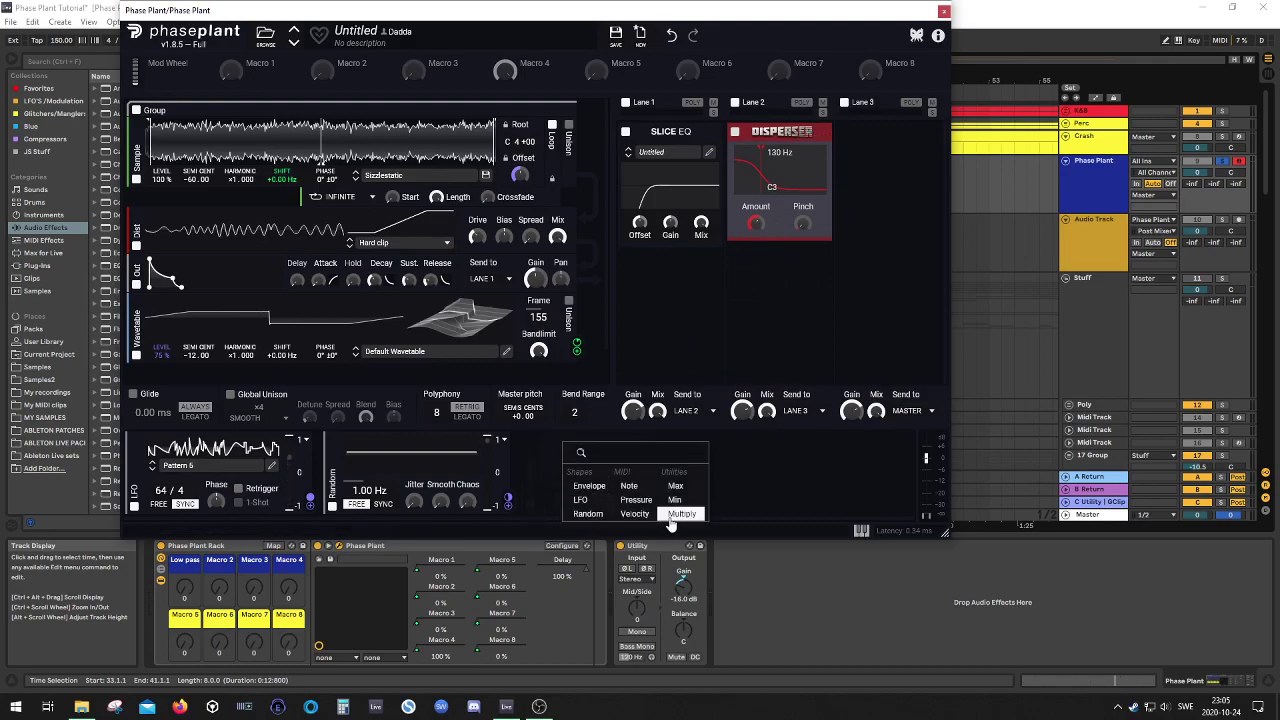
{"action": "left_click", "coordinate": [632, 487]}
{"action": "left_click", "coordinate": [666, 483]}
Add a Compressor below the Slice EQ in Lane 1 and adjust its threshold during playback
{"action": "left_click", "coordinate": [684, 300]}
{"action": "left_click", "coordinate": [672, 270]}
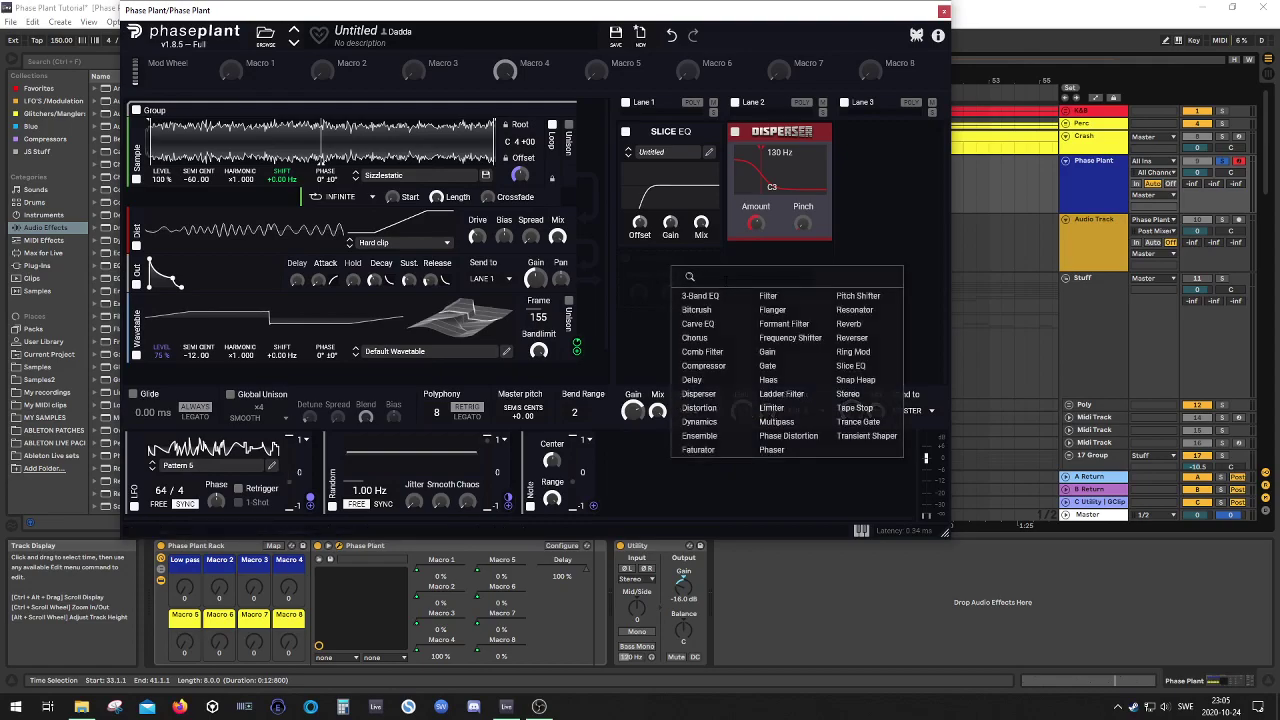
{"action": "left_click", "coordinate": [716, 375]}
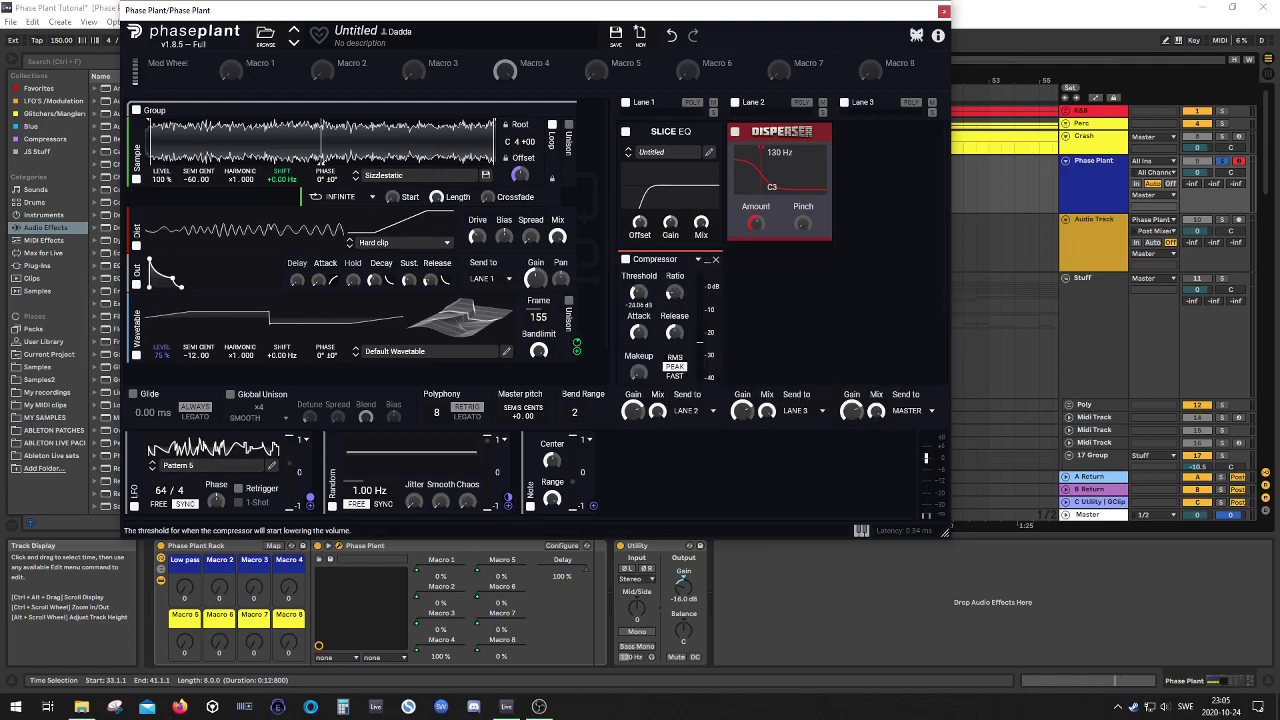
{"action": "key", "text": "space"}
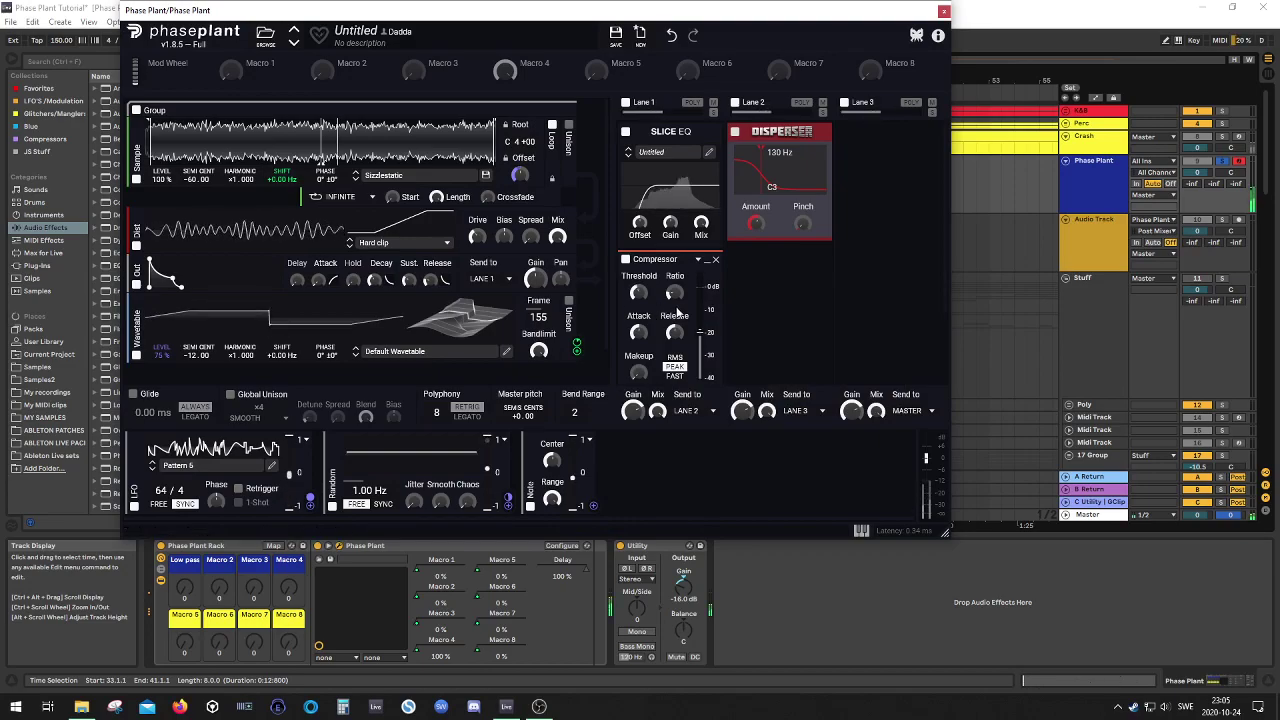
{"action": "left_click_drag", "start_coordinate": [645, 293], "coordinate": [645, 312]}
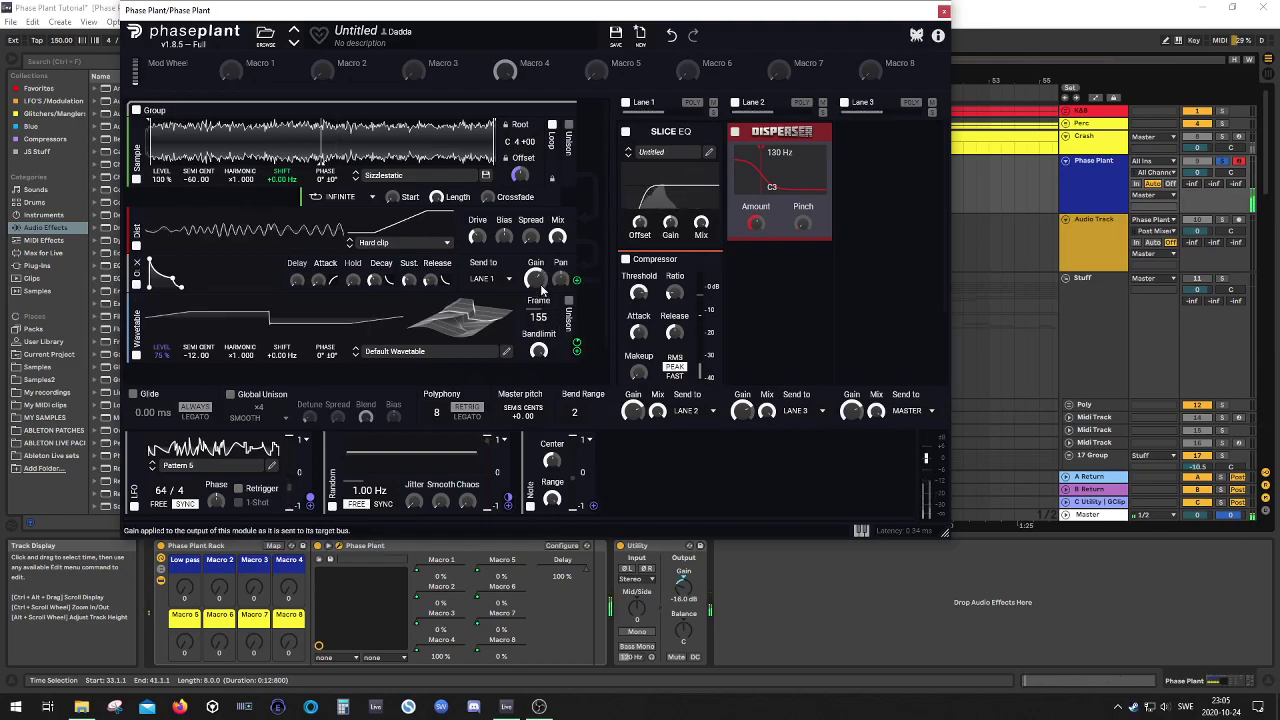
Adjust the Out module's gain and refine the Lane 1 Compressor's threshold and makeup gain
{"action": "left_click_drag", "start_coordinate": [540, 287], "coordinate": [540, 287]}
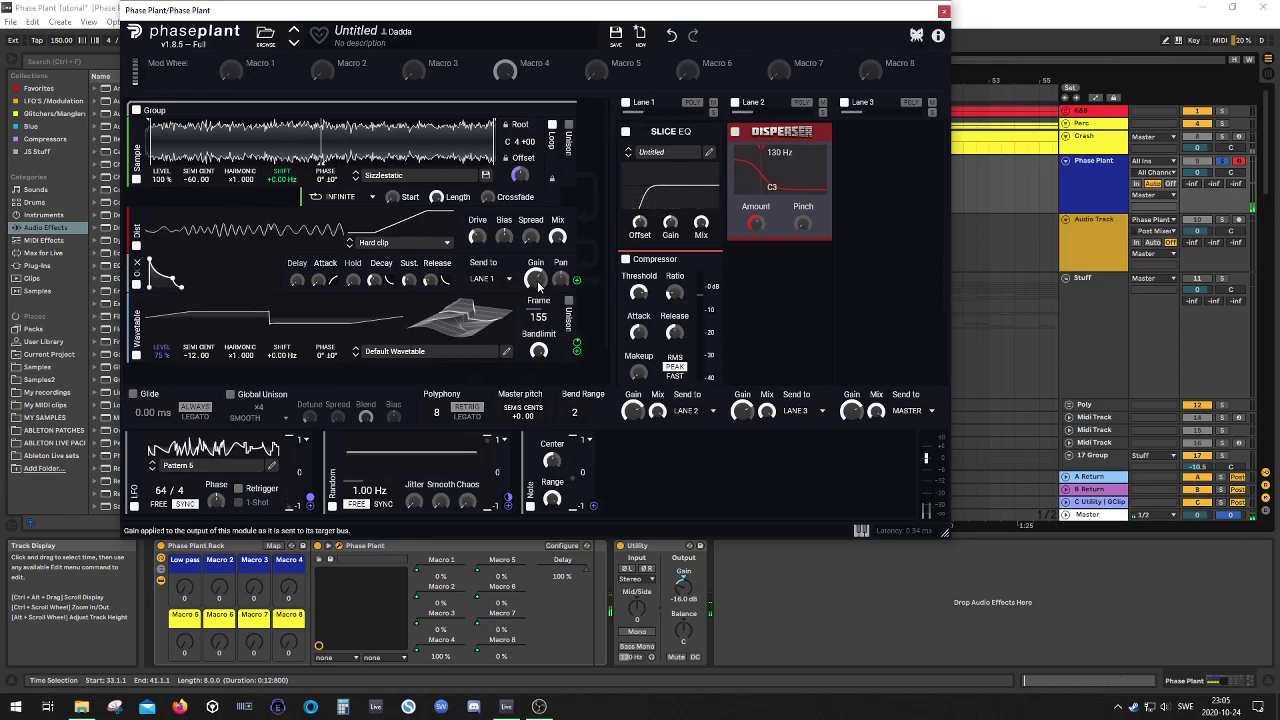
{"action": "double_click", "coordinate": [540, 287]}
{"action": "key", "text": "Return"}
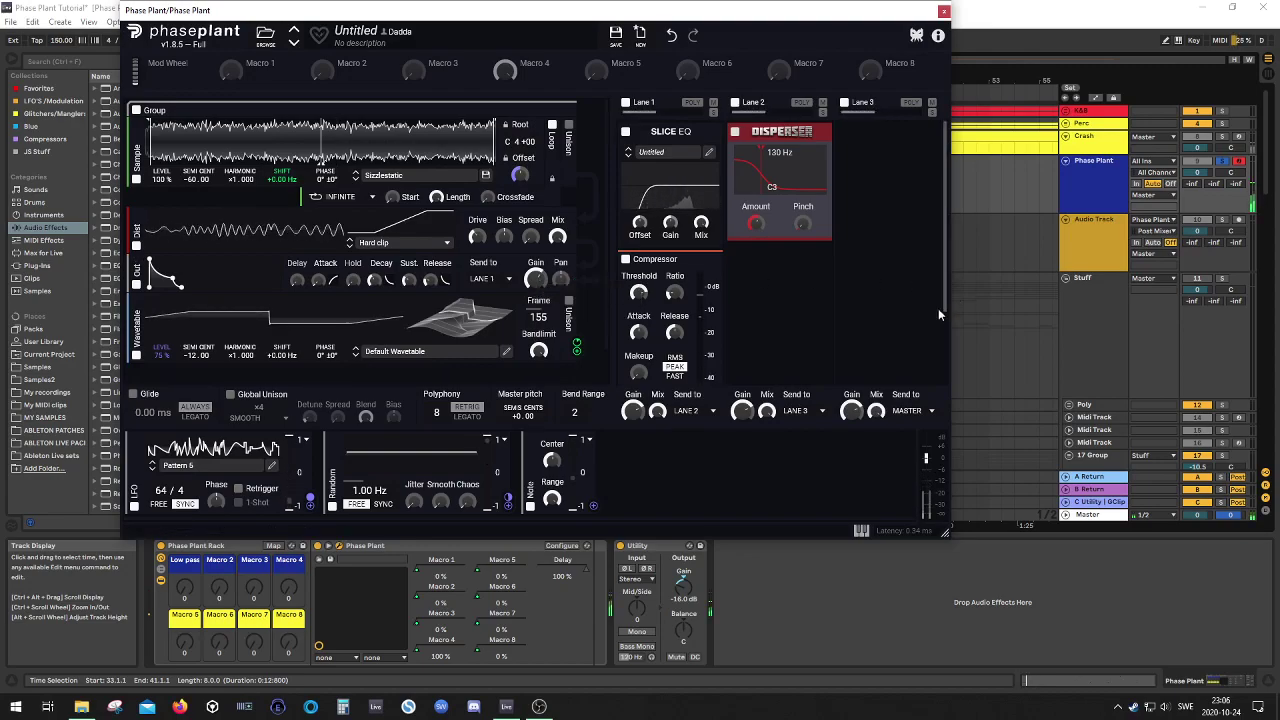
{"action": "left_click_drag", "start_coordinate": [638, 292], "coordinate": [638, 334]}
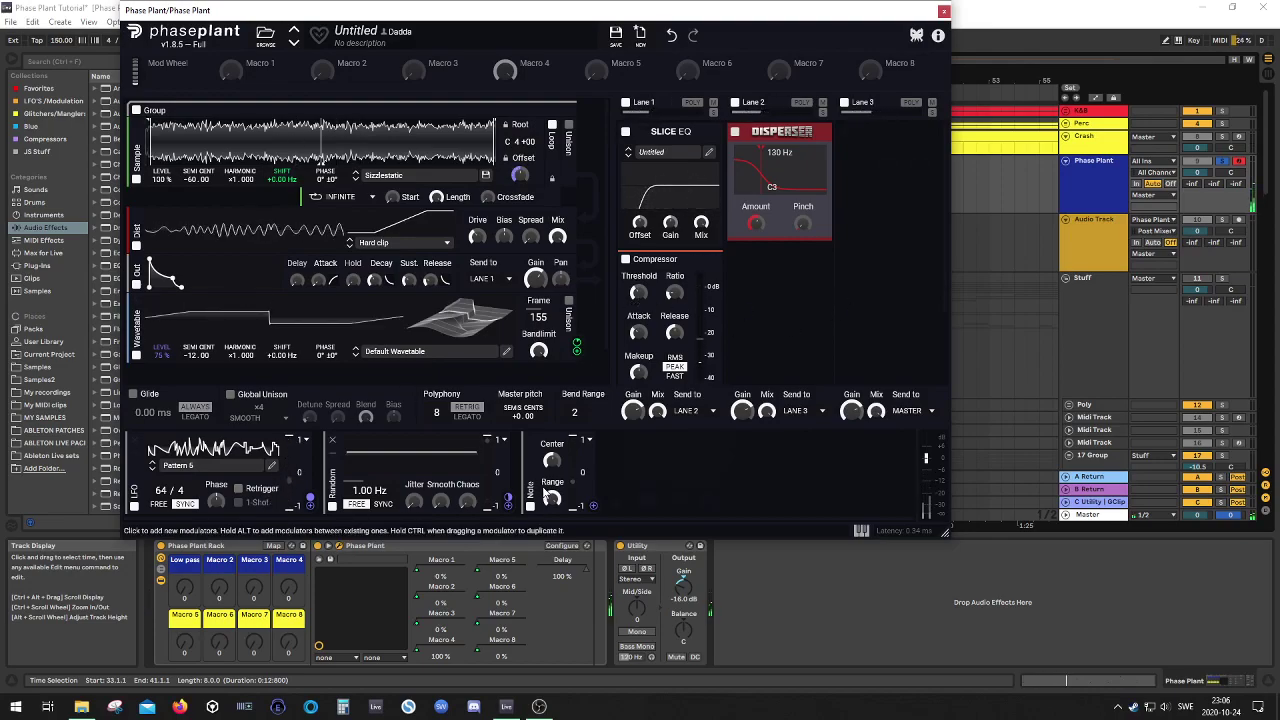
Route the Note modulator to the Disperser's frequency and set that frequency to 765 Hz
{"action": "left_click", "coordinate": [593, 505]}
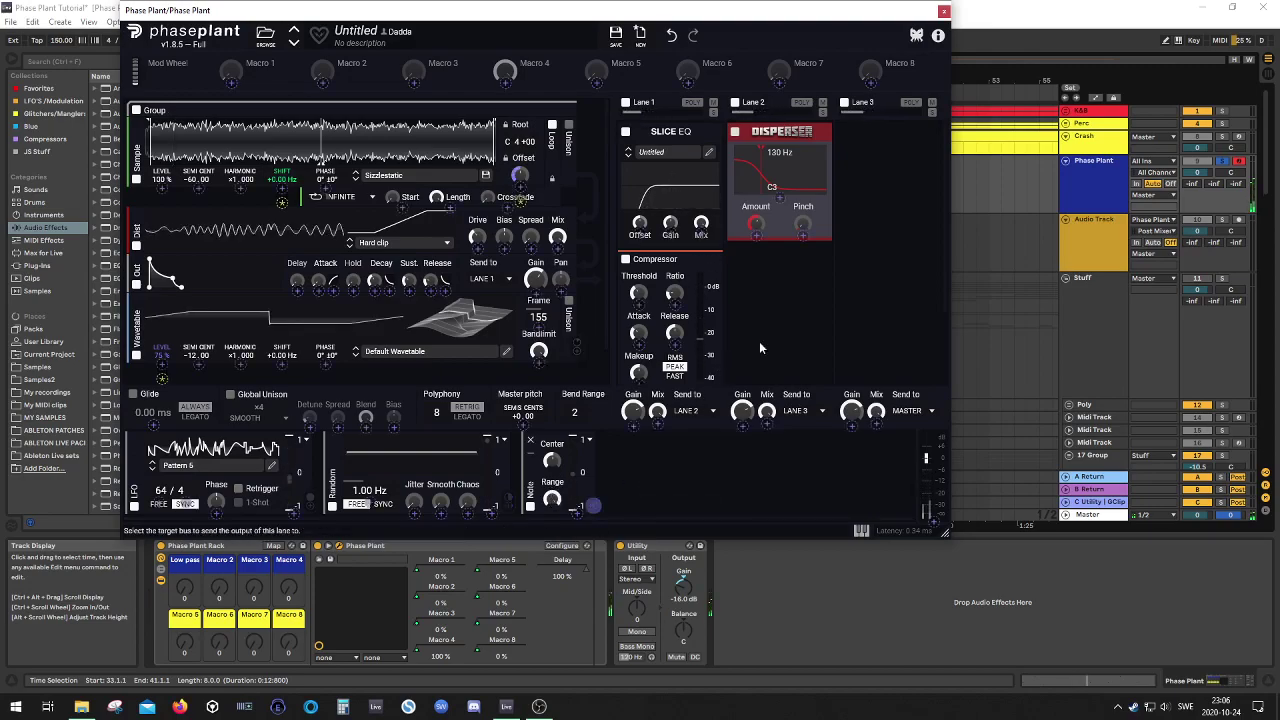
{"action": "left_click_drag", "start_coordinate": [780, 198], "coordinate": [756, 222]}
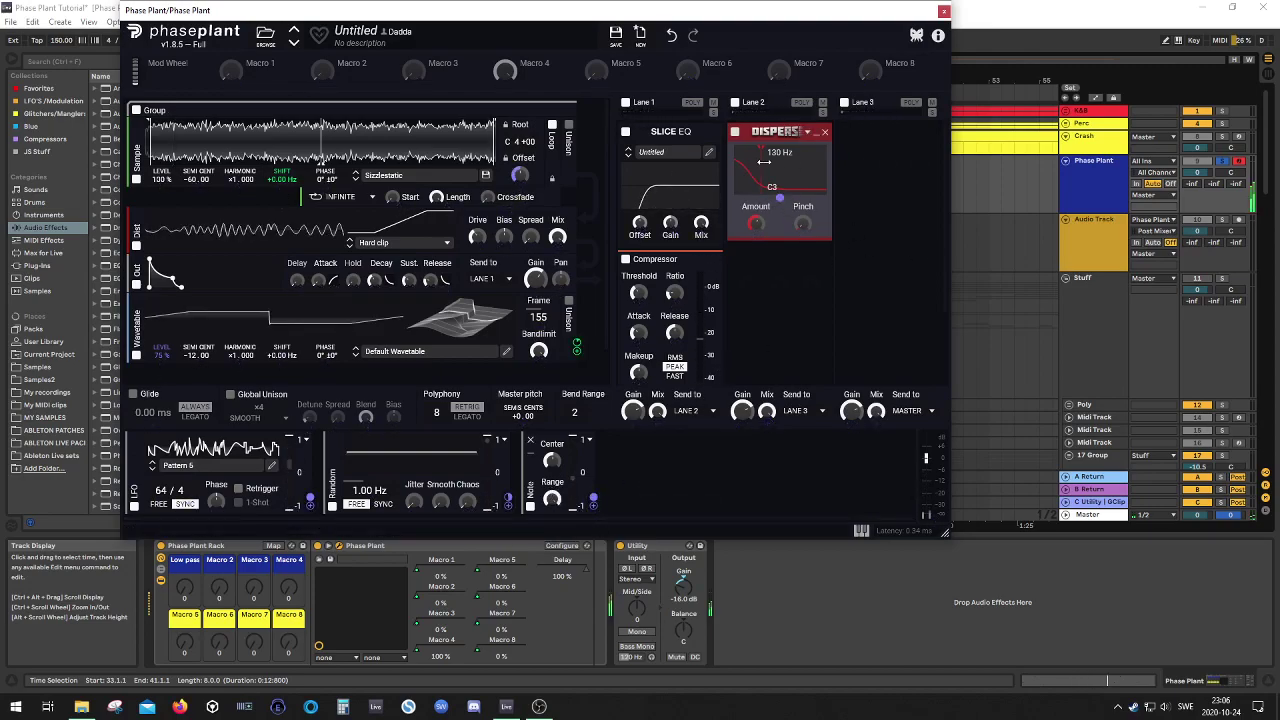
{"action": "left_click_drag", "start_coordinate": [788, 163], "coordinate": [700, 185]}
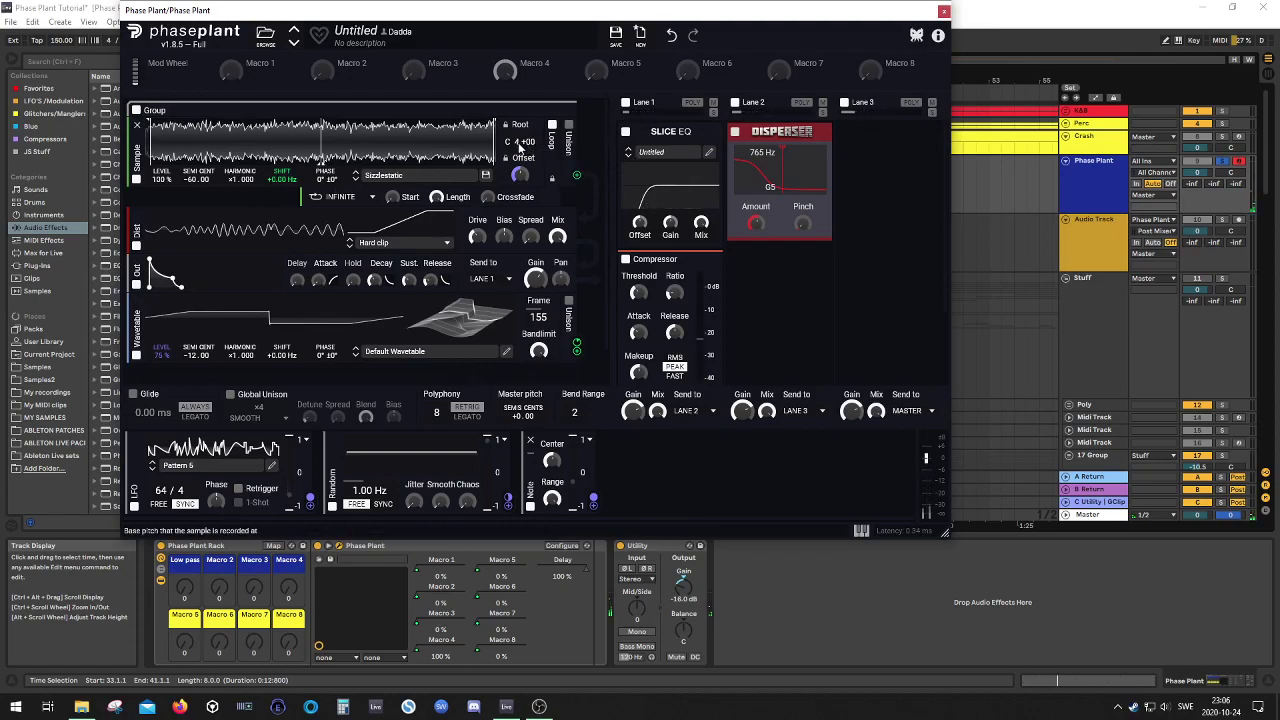
Adjust the attack time of the Compressor in Lane 1
{"action": "scroll", "coordinate": [683, 311], "scroll_direction": "down", "scroll_amount": 2}
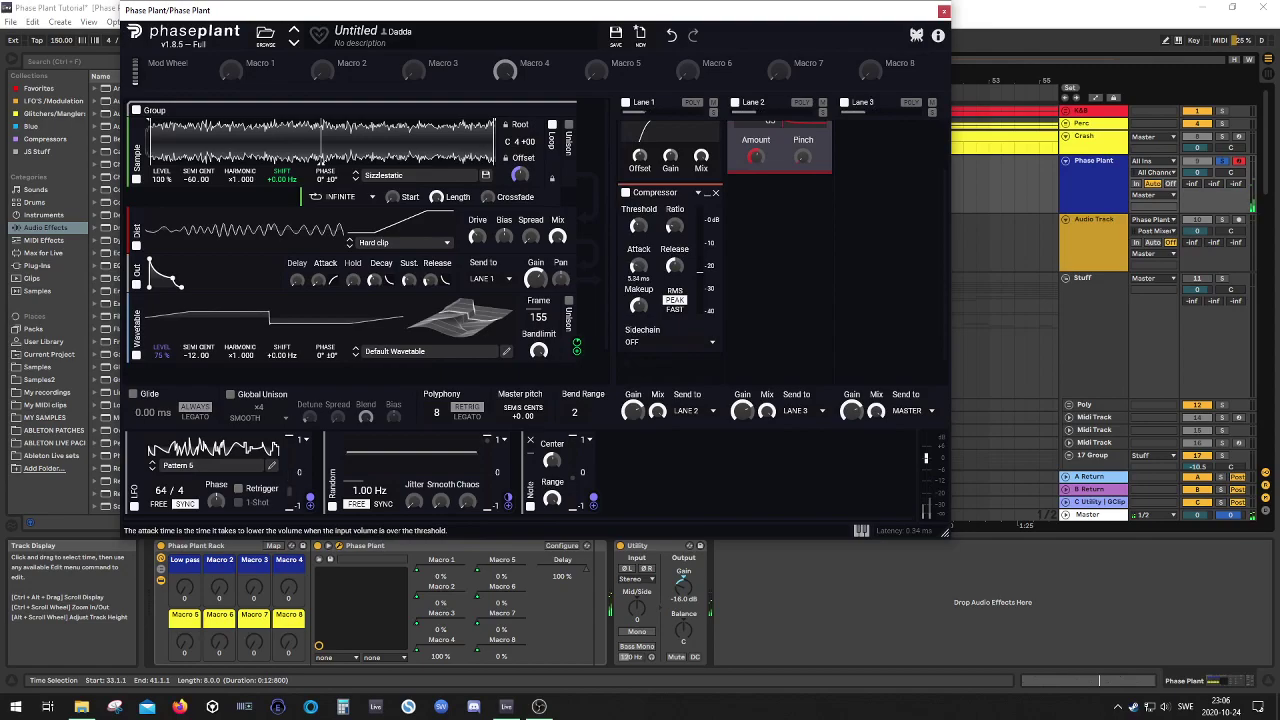
{"action": "left_click_drag", "start_coordinate": [638, 265], "coordinate": [638, 272]}
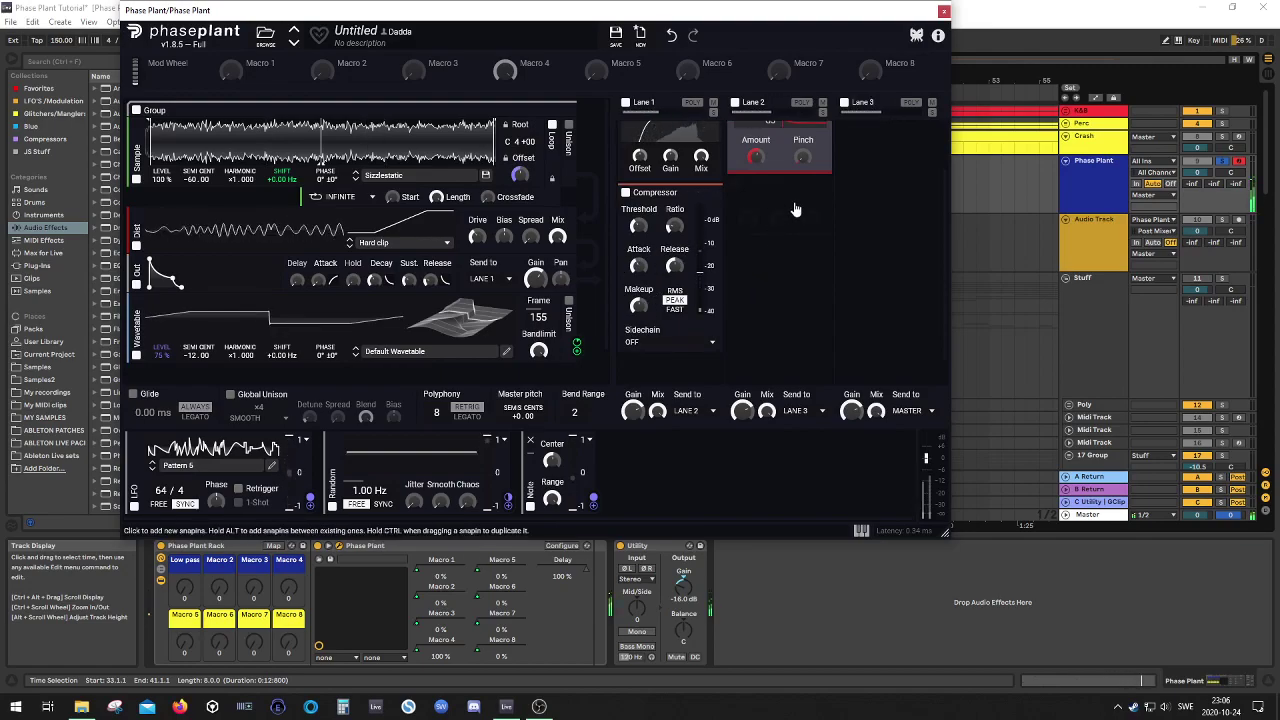
{"action": "scroll", "coordinate": [871, 320], "scroll_direction": "up", "scroll_amount": 2}
Add a Limiter to Lane 3 and set its threshold to -2.27 dB
{"action": "left_click", "coordinate": [866, 136]}
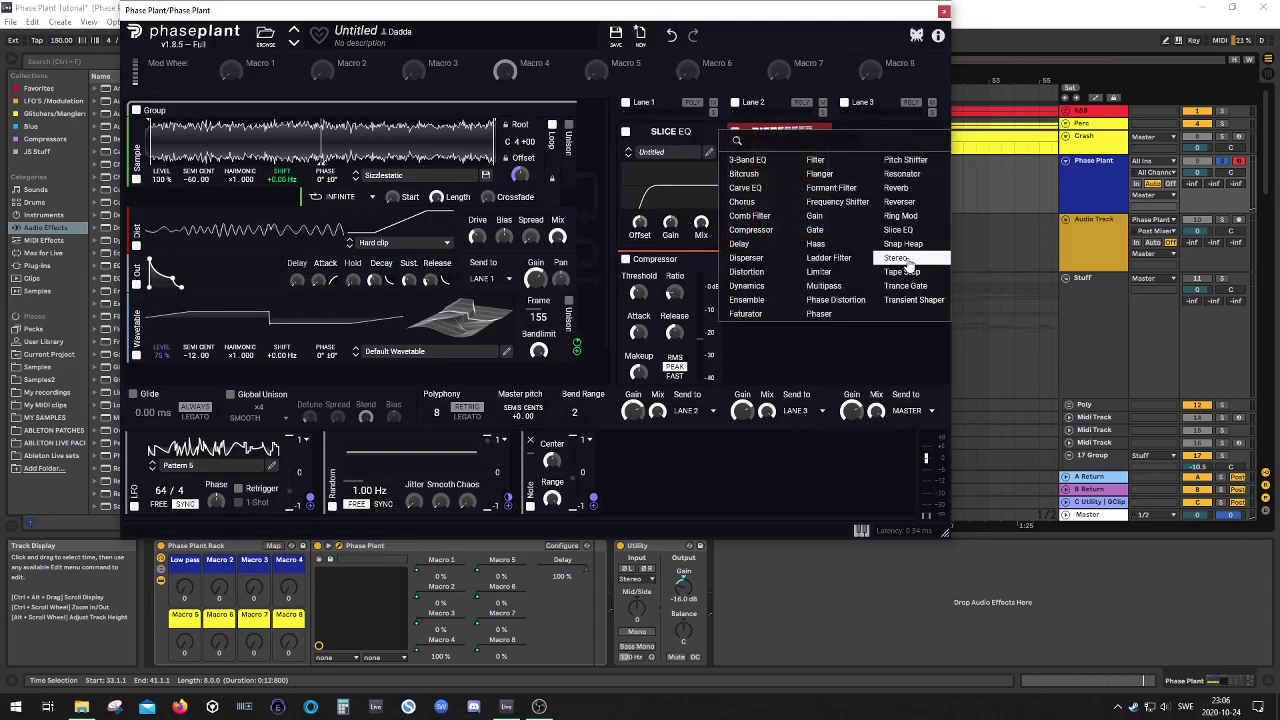
{"action": "left_click", "coordinate": [818, 271]}
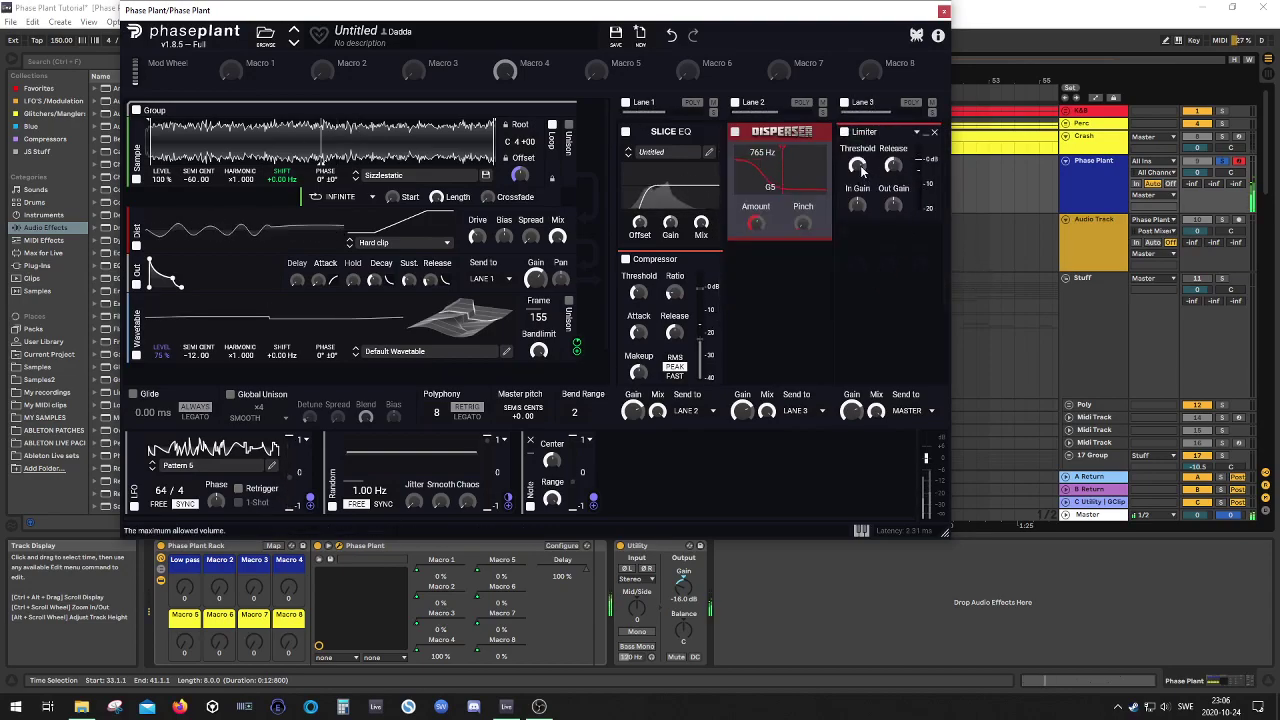
{"action": "left_click_drag", "start_coordinate": [857, 165], "coordinate": [857, 169]}
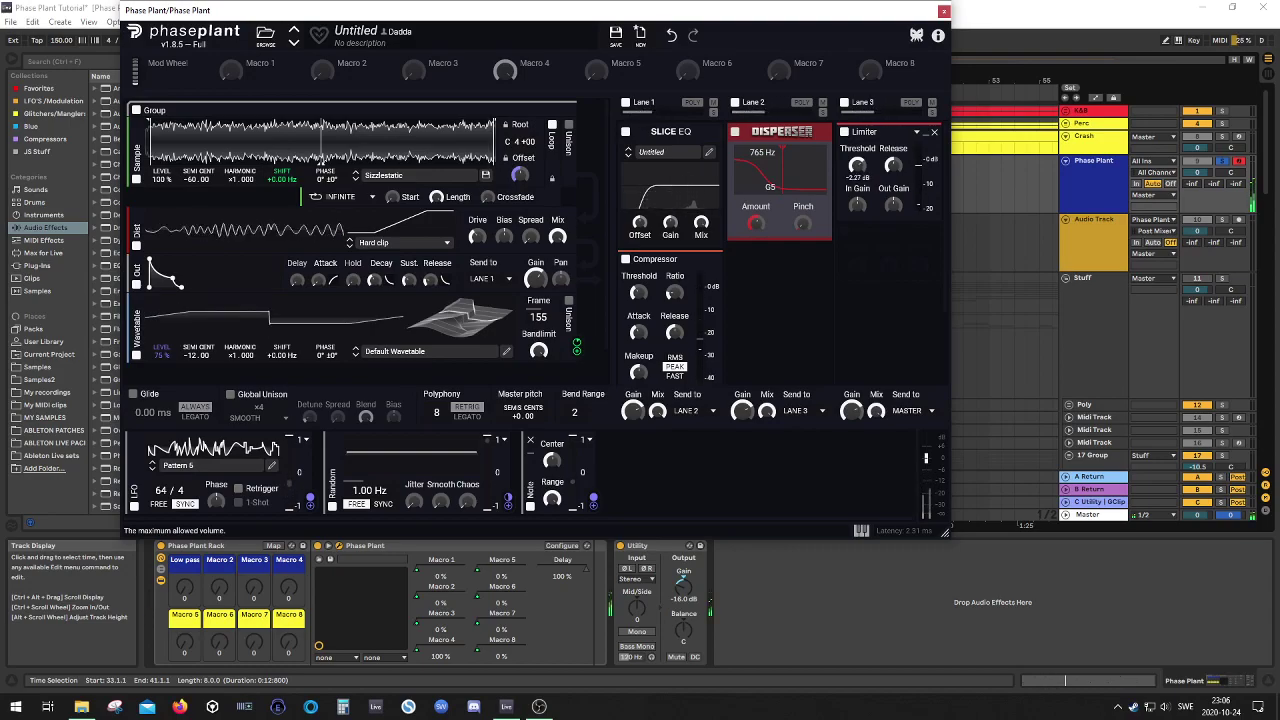
{"action": "mouse_move", "coordinate": [893, 165]}
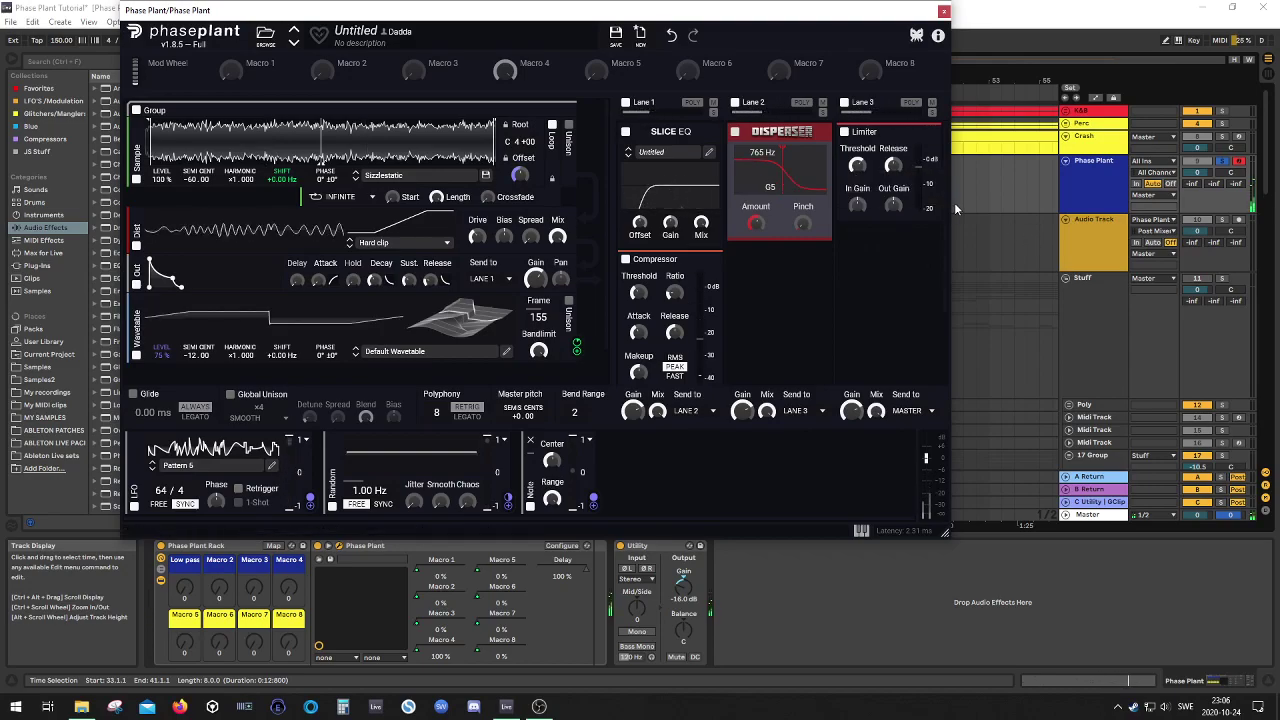
Collapse the Compressor and the Slice EQ in Lane 1 to make room for more effects
{"action": "left_click", "coordinate": [752, 283]}
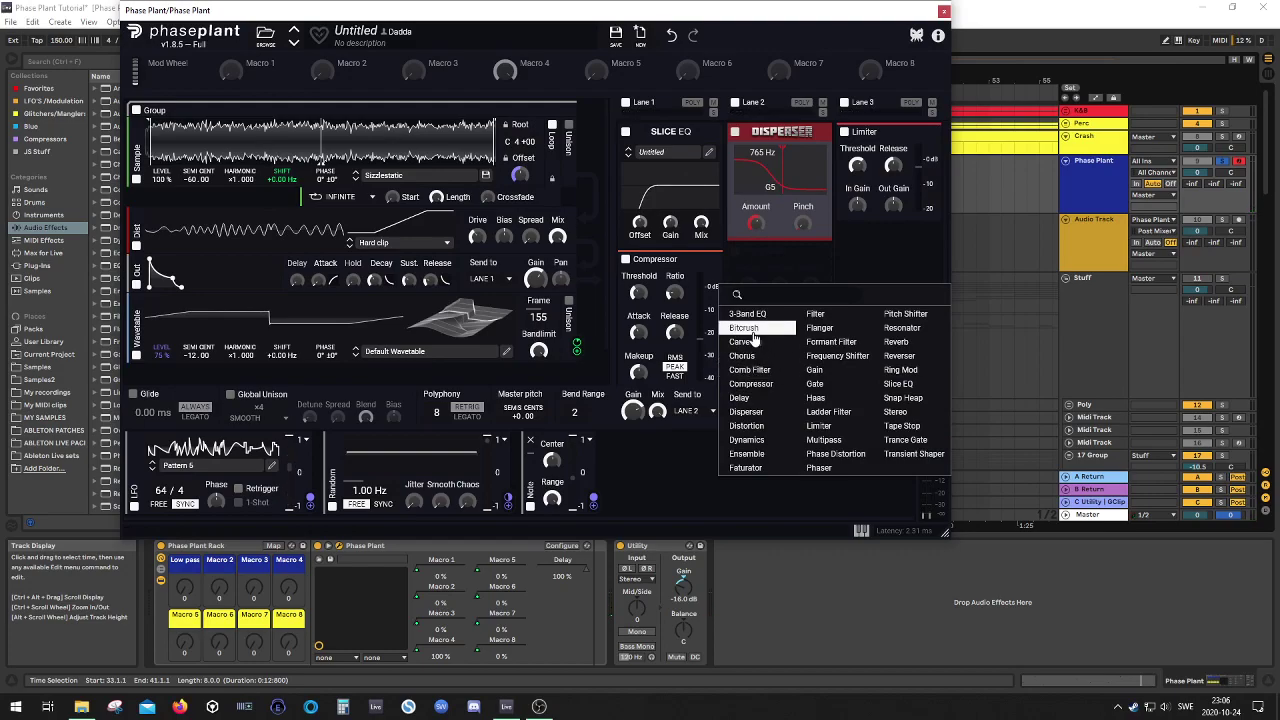
{"action": "left_click", "coordinate": [680, 260]}
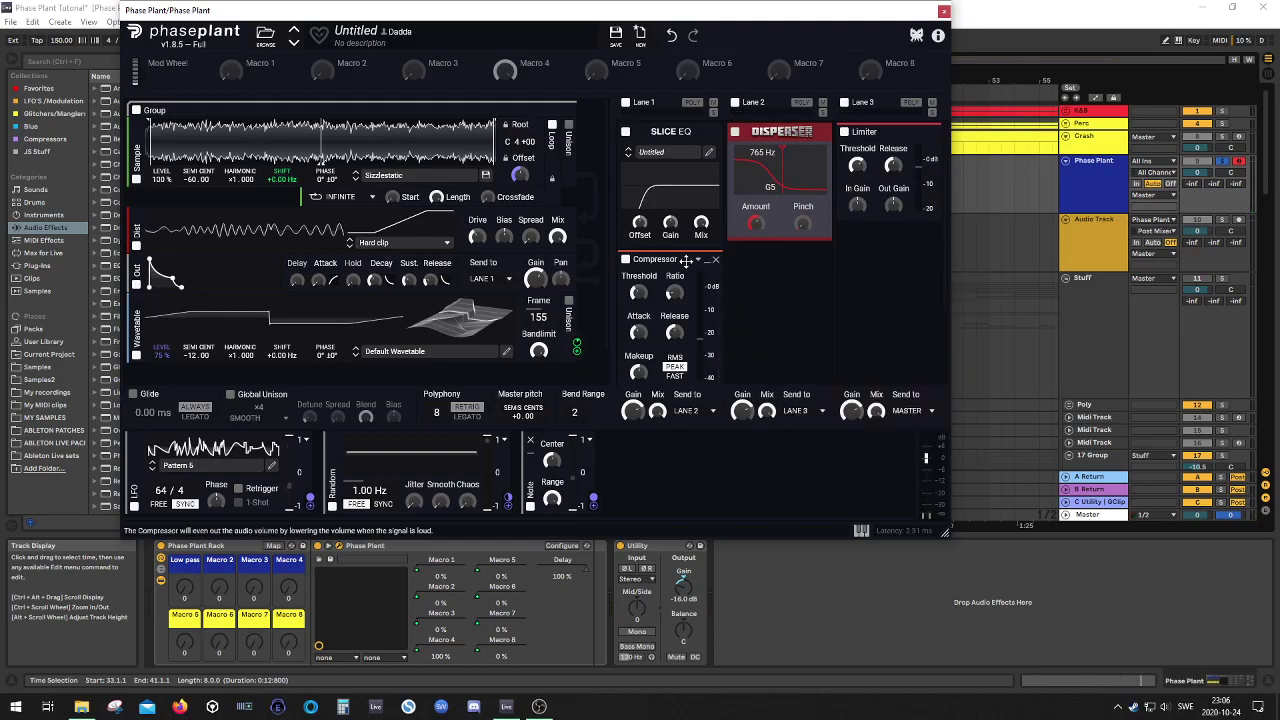
{"action": "left_click", "coordinate": [706, 260]}
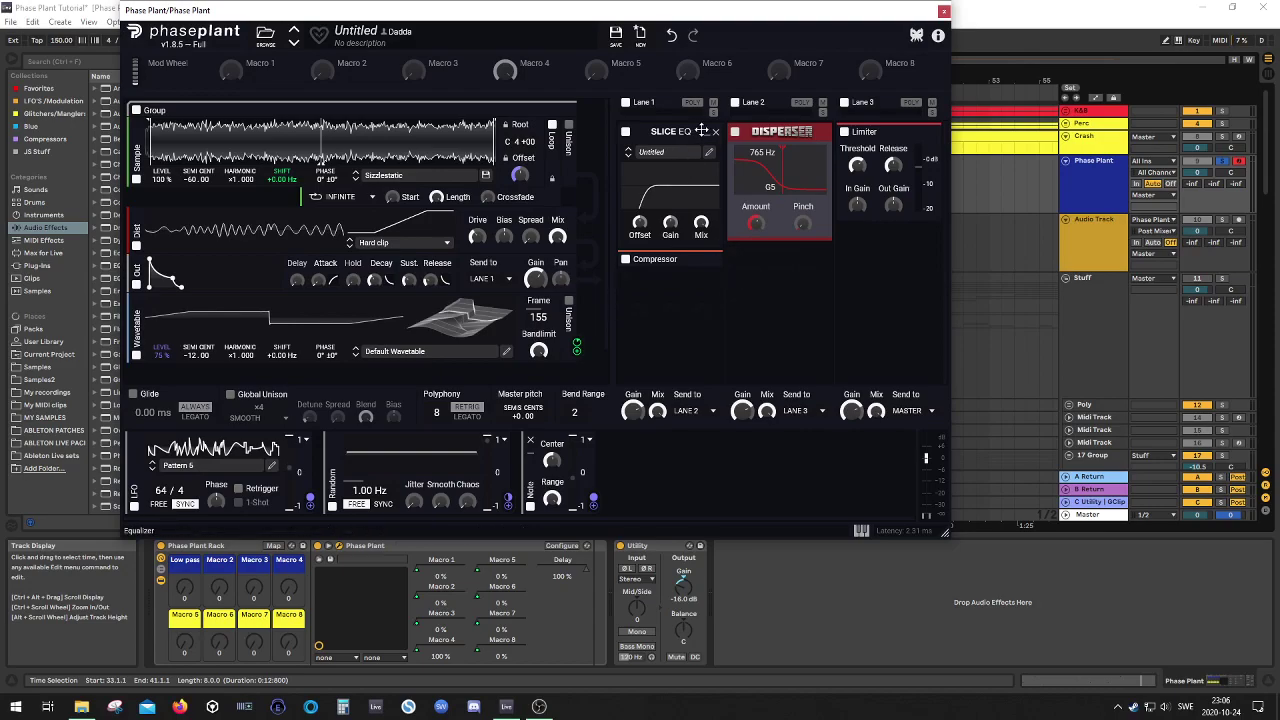
{"action": "left_click", "coordinate": [706, 131]}
{"action": "left_click", "coordinate": [656, 175]}
{"action": "left_click", "coordinate": [630, 282]}
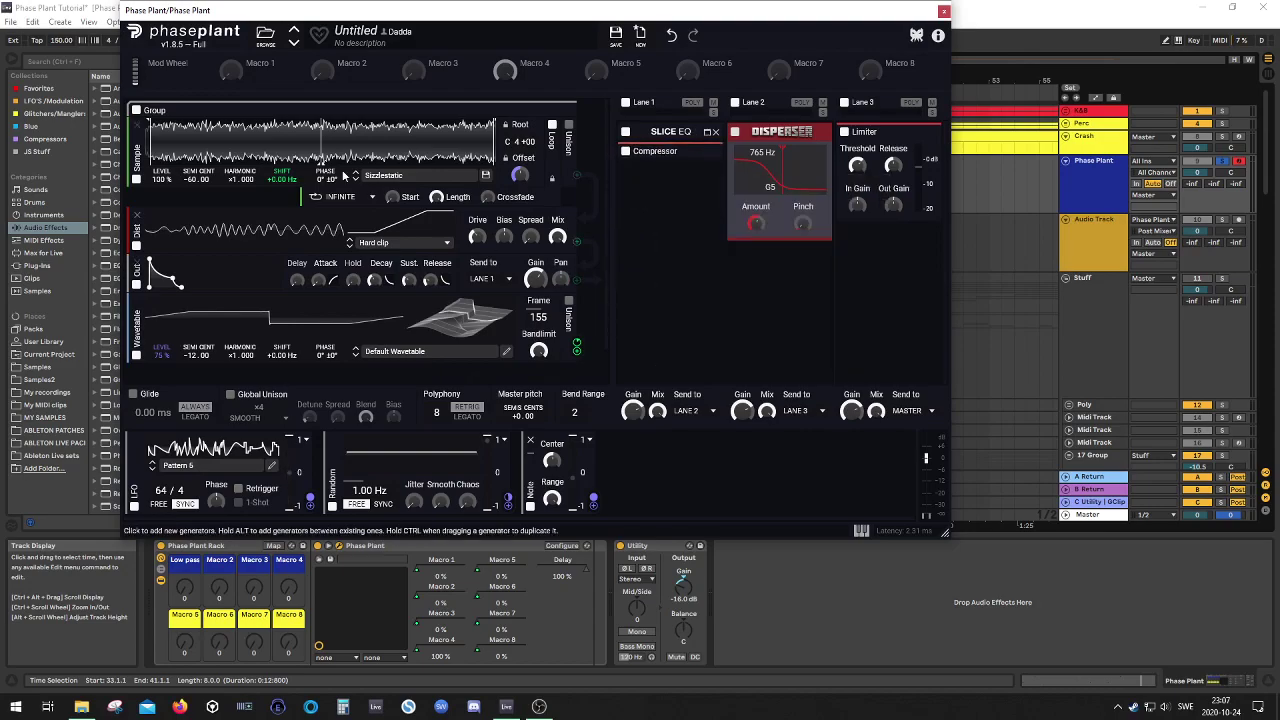
Add a Delay to Lane 1 below the Compressor and set its time to 37.8 ms in millisecond mode
{"action": "left_click", "coordinate": [643, 182]}
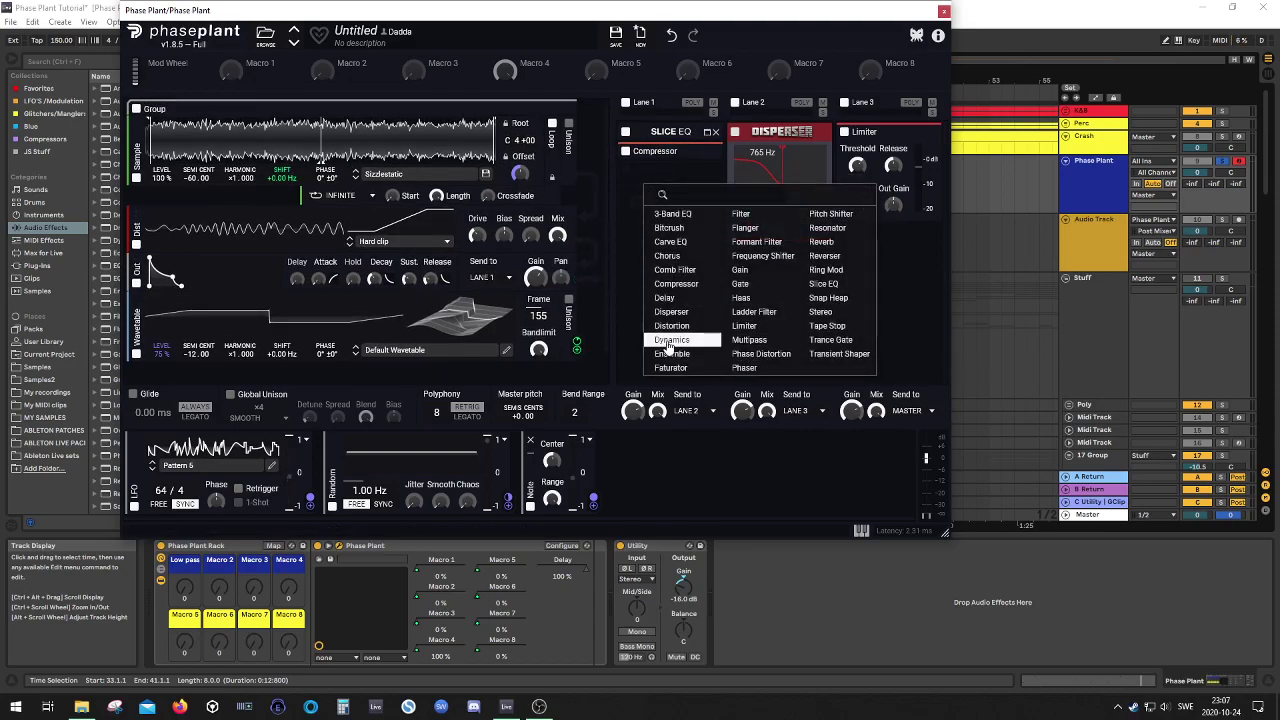
{"action": "left_click", "coordinate": [664, 297]}
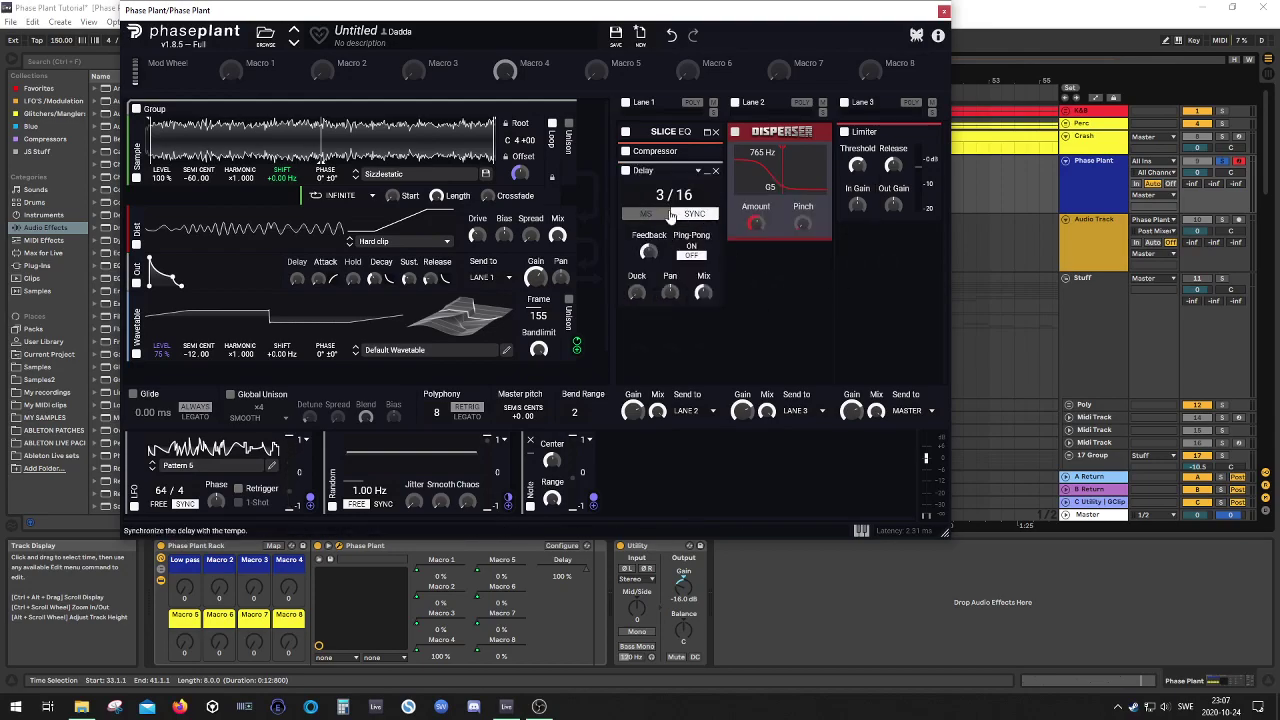
{"action": "left_click_drag", "start_coordinate": [652, 196], "coordinate": [652, 204]}
Add a second Random modulator, set it free-running at 1.00 Hz, and lower its Chaos
{"action": "left_click", "coordinate": [637, 462]}
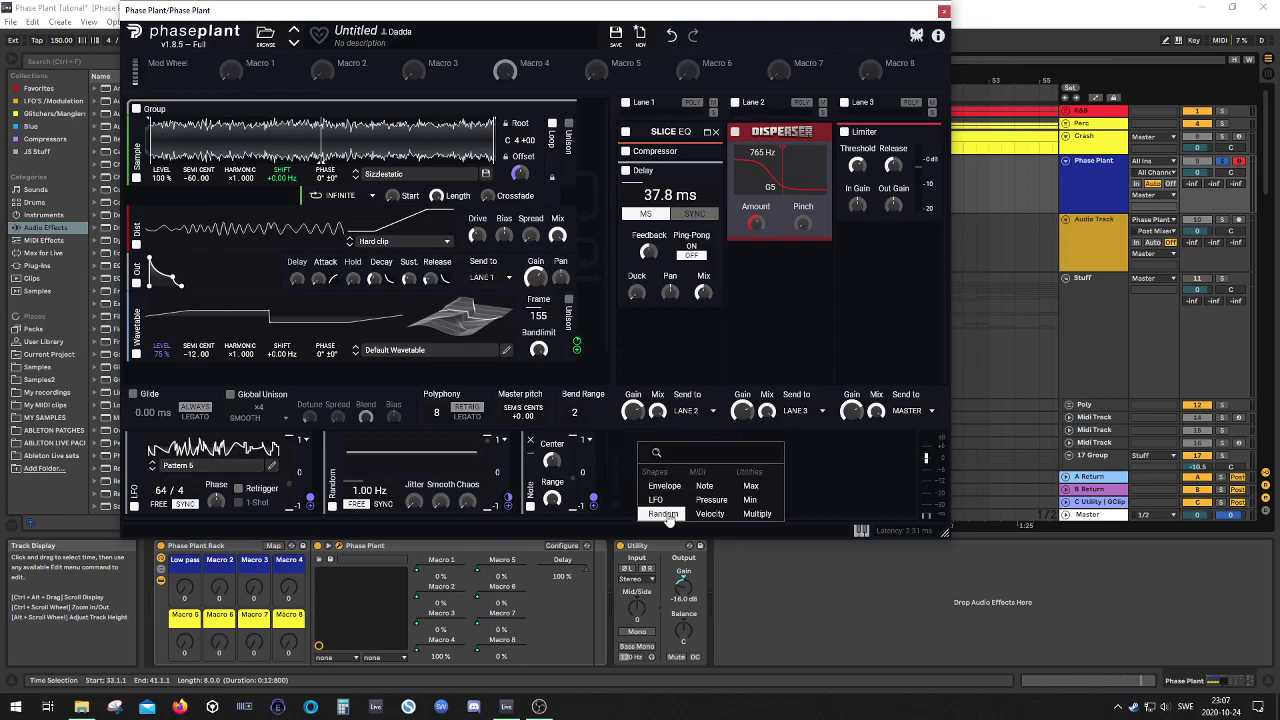
{"action": "left_click", "coordinate": [663, 514]}
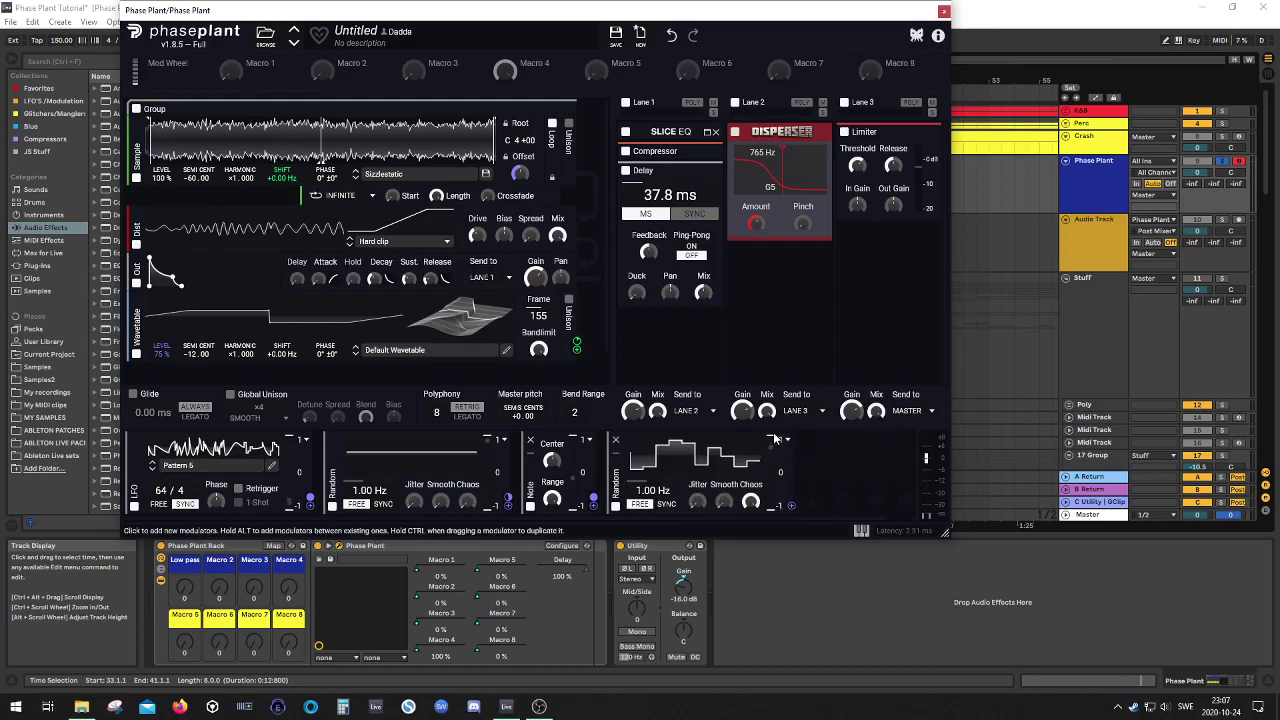
{"action": "left_click", "coordinate": [661, 505]}
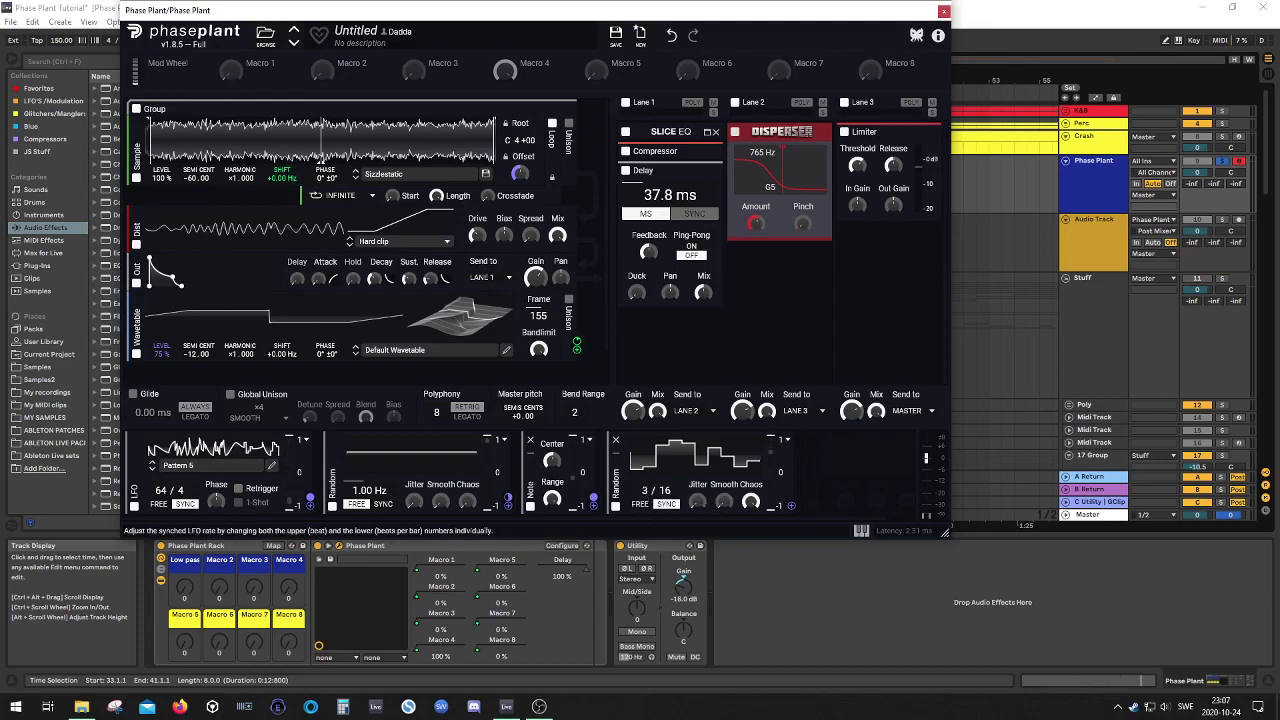
{"action": "left_click", "coordinate": [646, 505]}
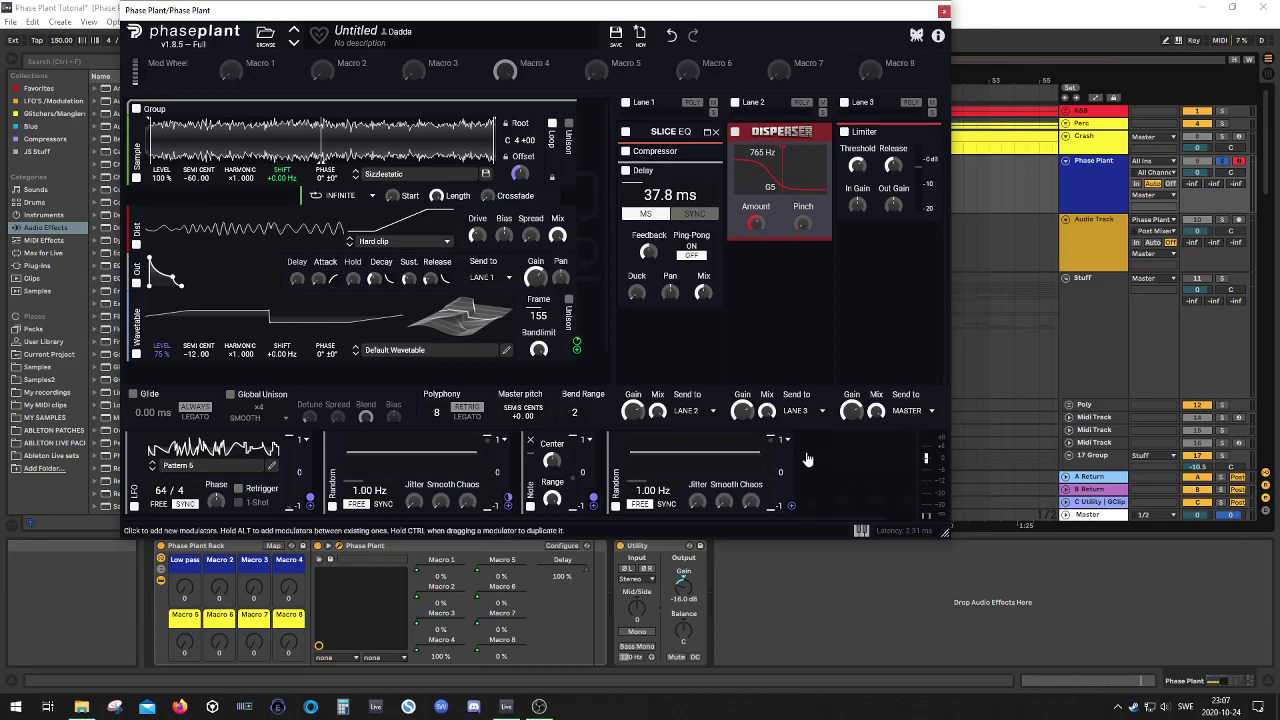
Route the second Random modulator to the Delay's time at about 37% and turn the Delay's Ping-Pong on
{"action": "left_click", "coordinate": [791, 505]}
{"action": "left_click_drag", "start_coordinate": [671, 211], "coordinate": [671, 176]}
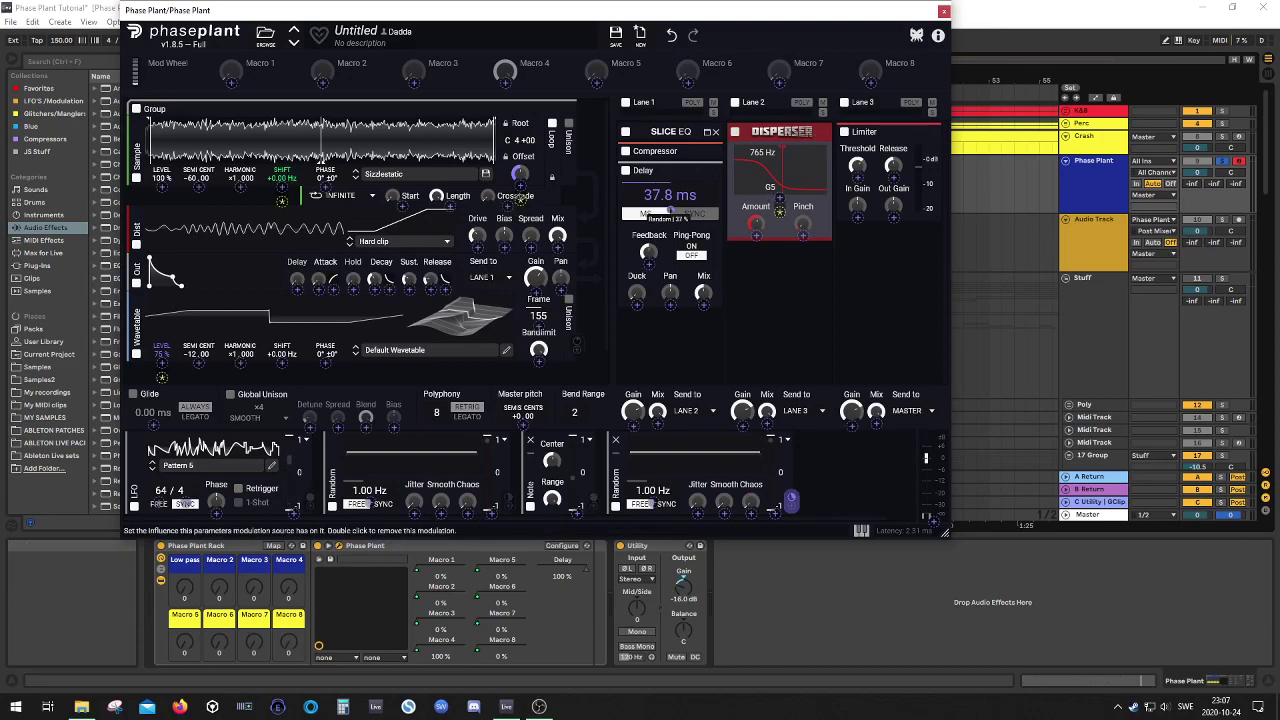
{"action": "left_click", "coordinate": [846, 330]}
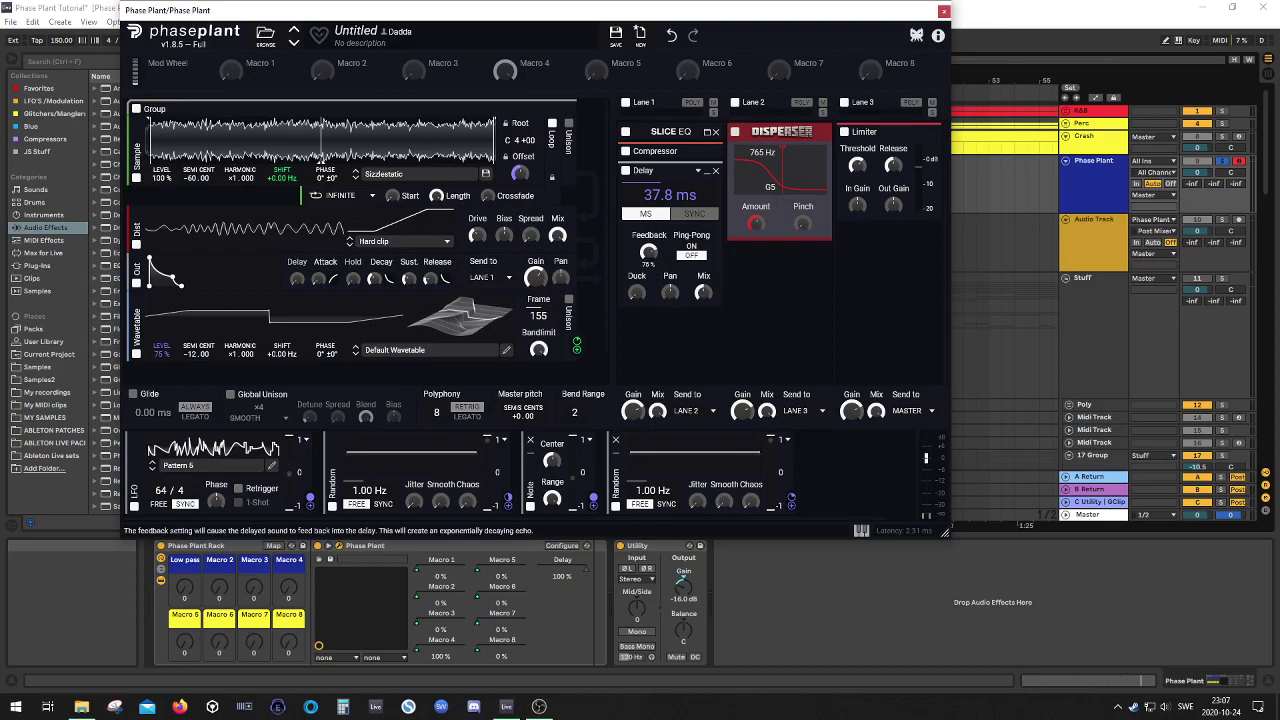
{"action": "left_click", "coordinate": [690, 250]}
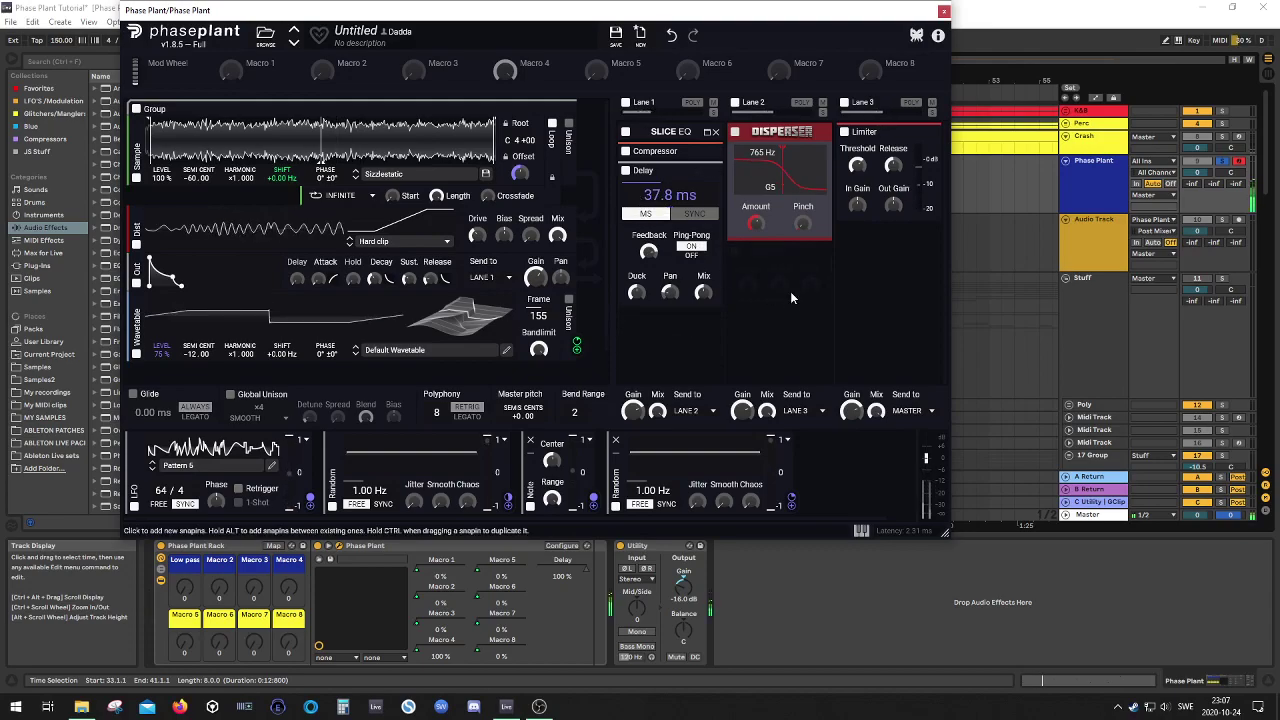
Make Lane 1 polyphonic and collapse the Delay in Lane 1 and the Disperser in Lane 2
{"action": "left_click", "coordinate": [692, 102]}
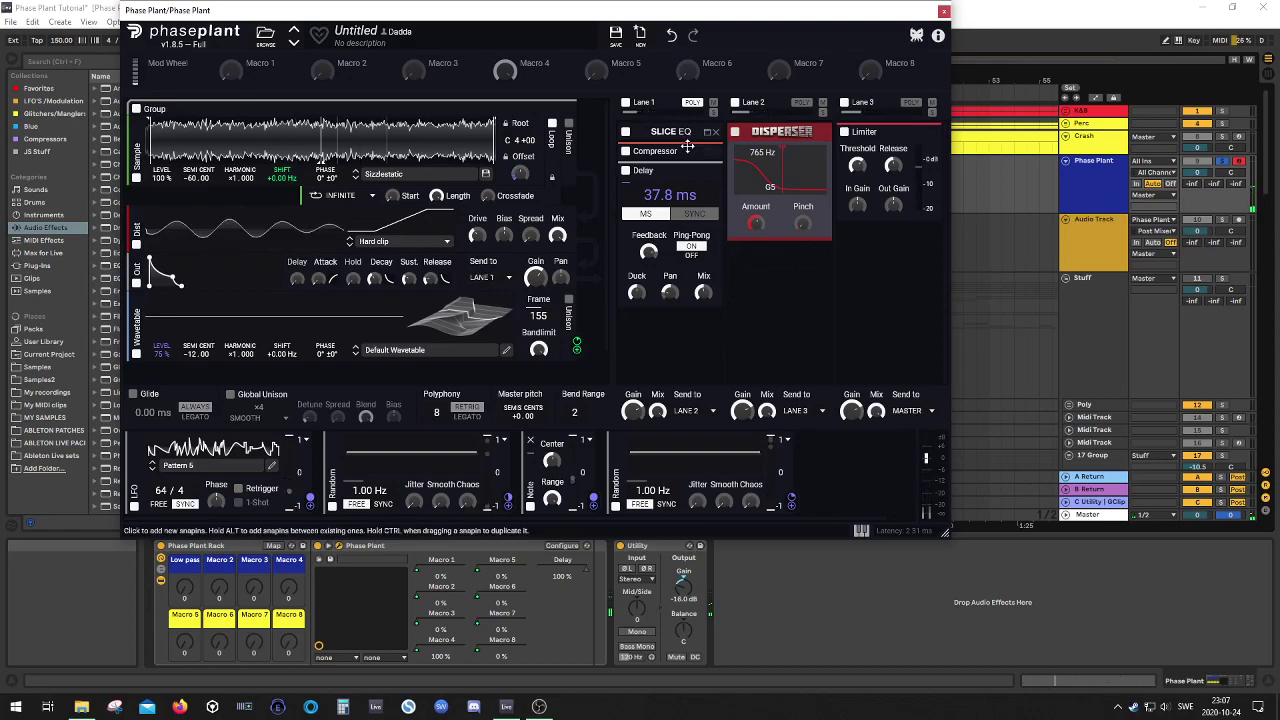
{"action": "left_click", "coordinate": [706, 172]}
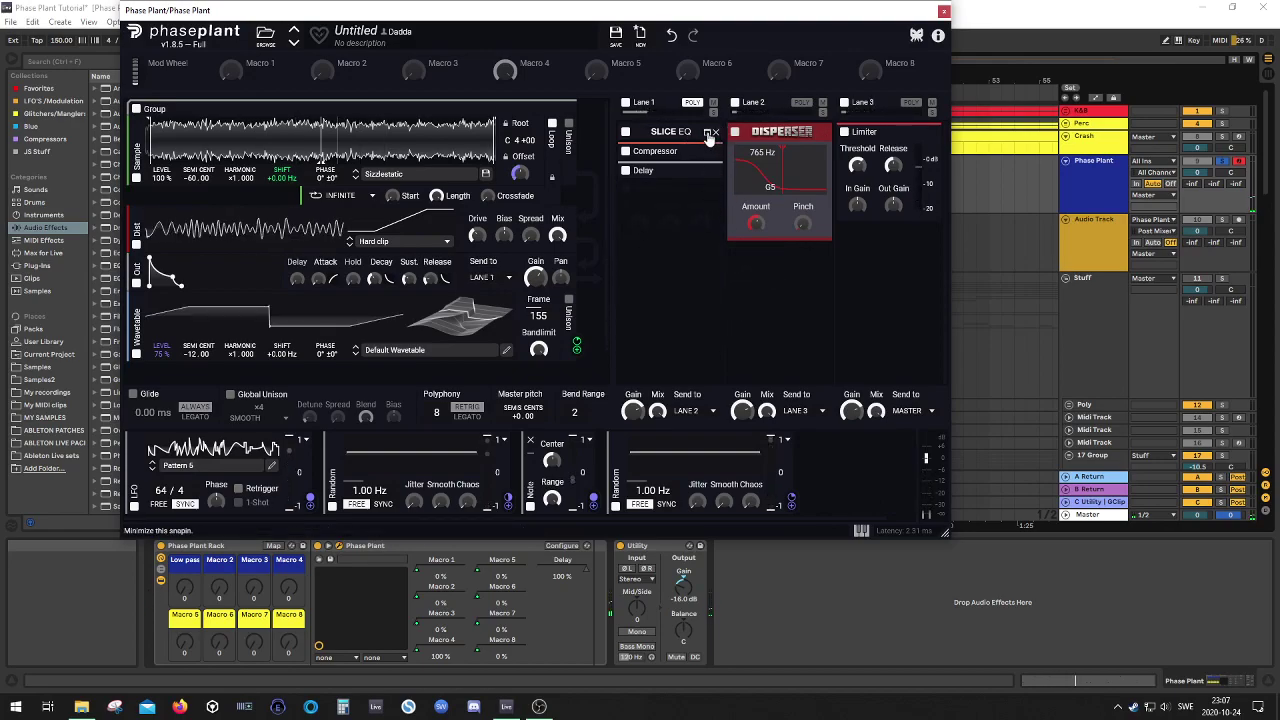
{"action": "left_click", "coordinate": [813, 136]}
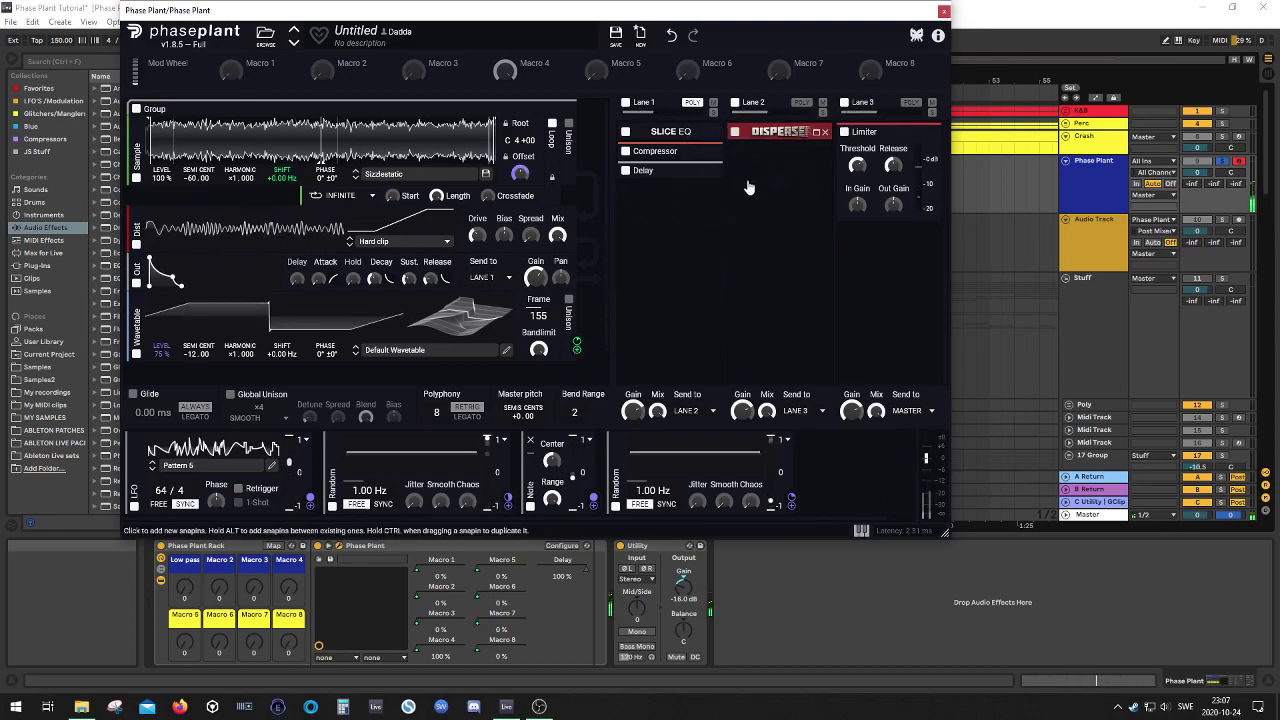
Add a Faturator between the Compressor and Delay in Lane 1, and lower the Lane 3 Limiter's threshold to about -5.60 dB
{"action": "left_click", "coordinate": [672, 190]}
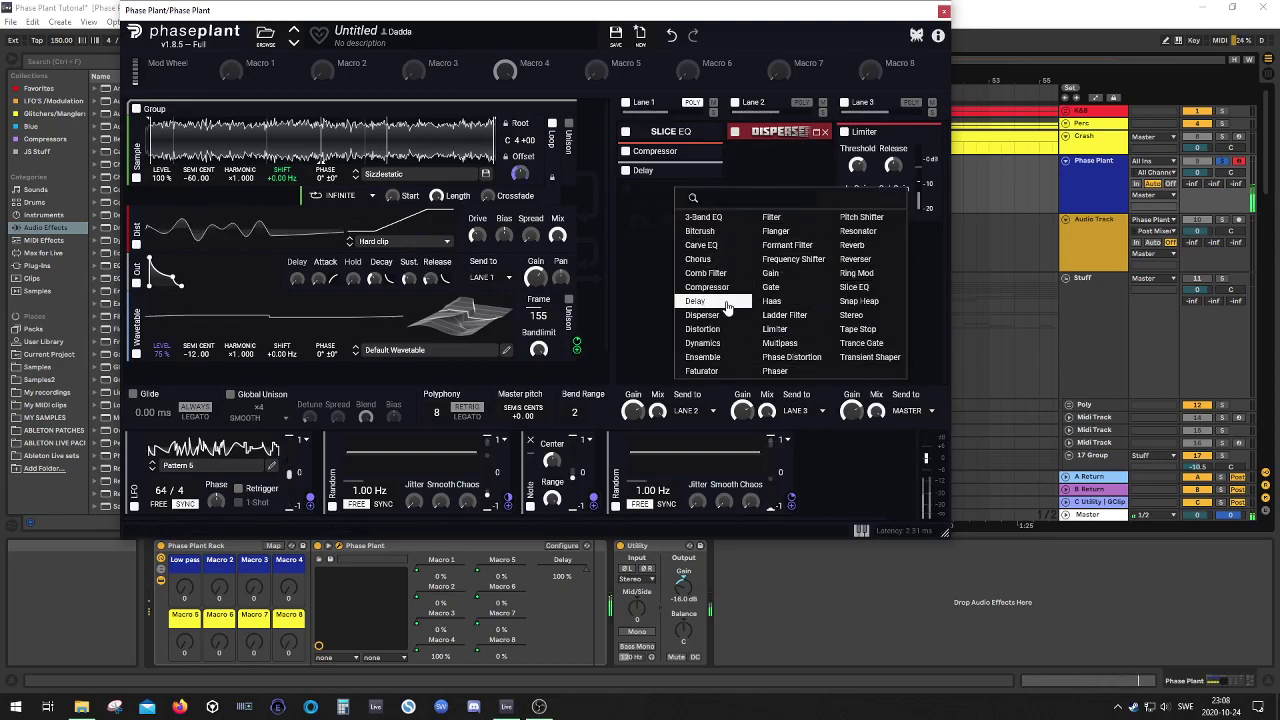
{"action": "left_click", "coordinate": [725, 371]}
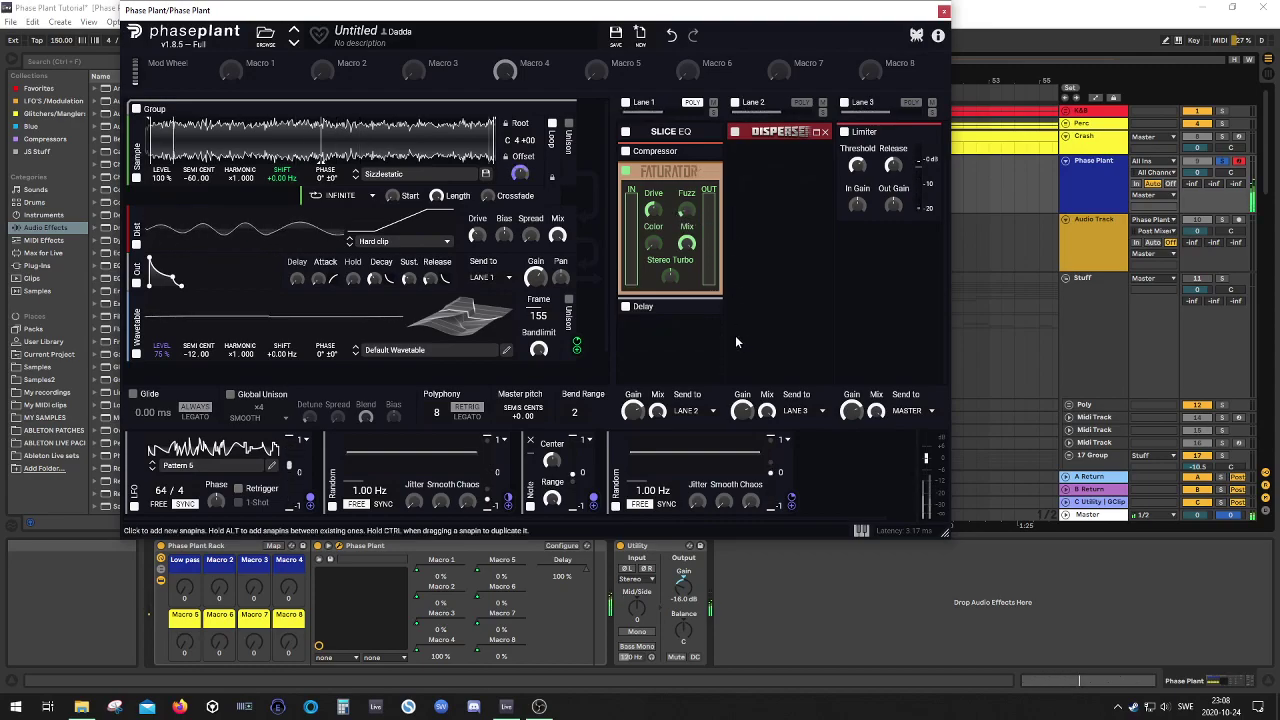
{"action": "left_click", "coordinate": [707, 166]}
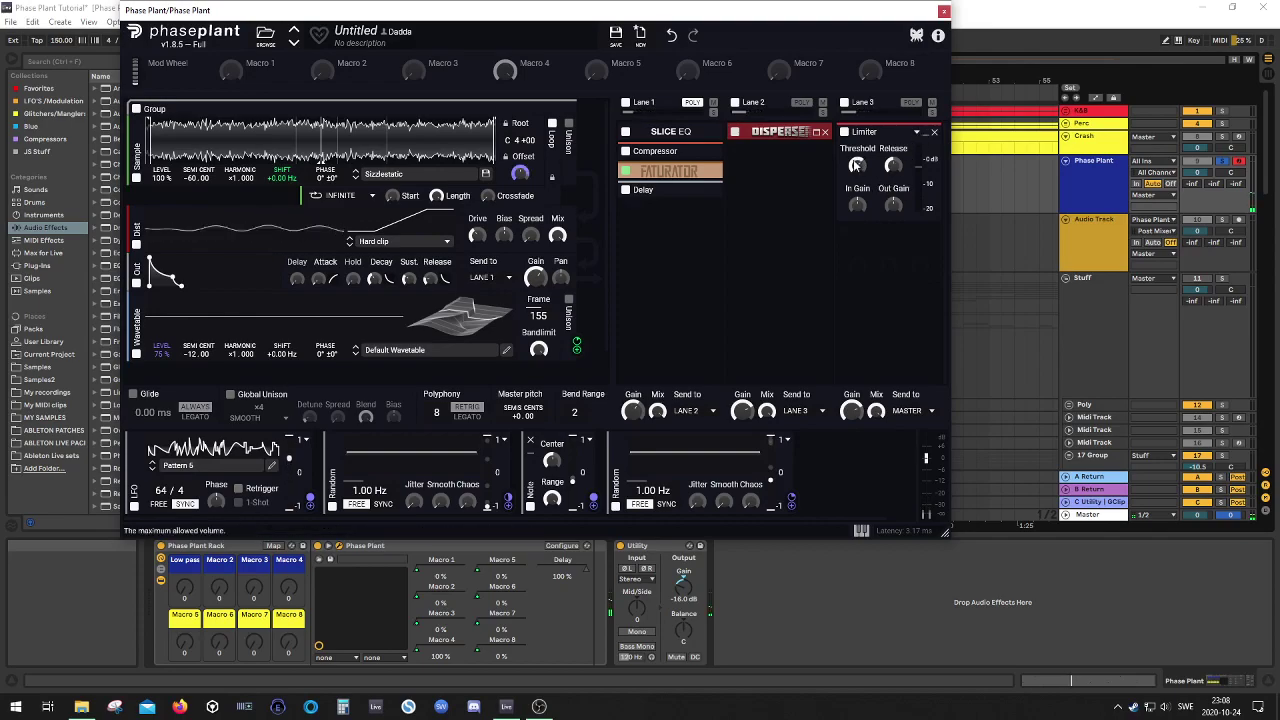
{"action": "left_click_drag", "start_coordinate": [857, 166], "coordinate": [857, 178]}
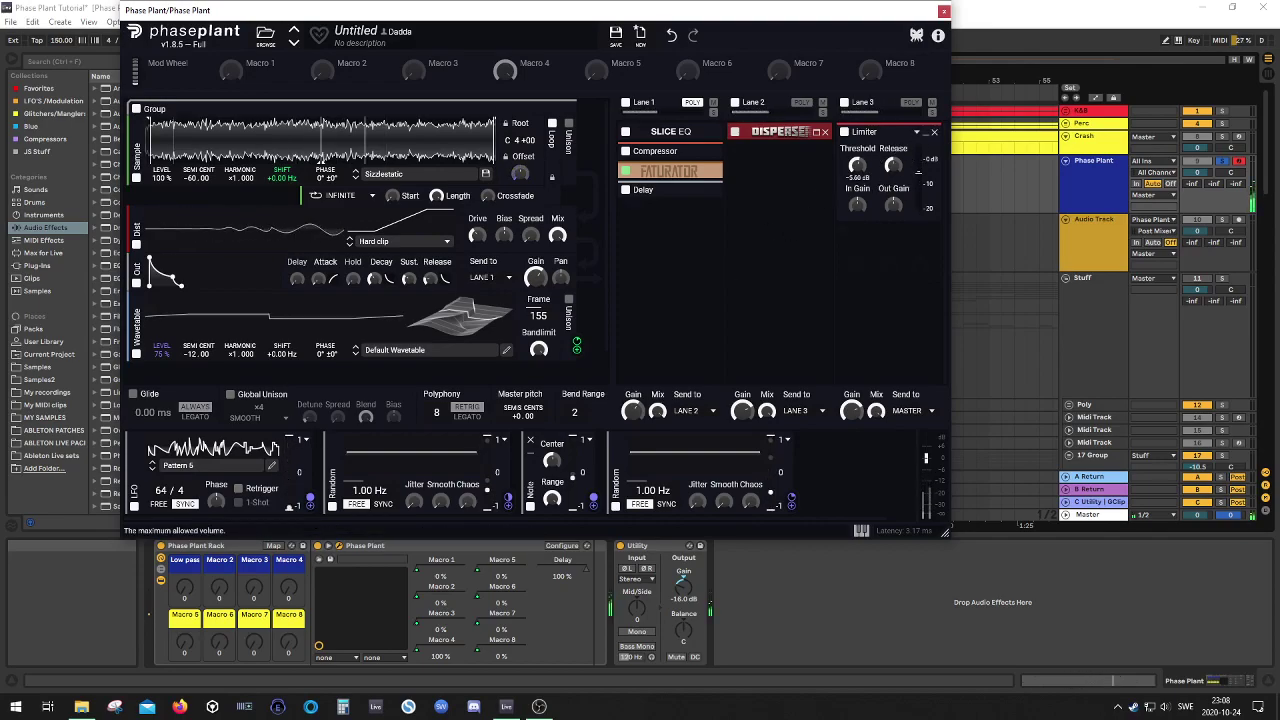
Add a Resonator below the Delay in Lane 1 and set its pitch to D#3
{"action": "left_click", "coordinate": [764, 219]}
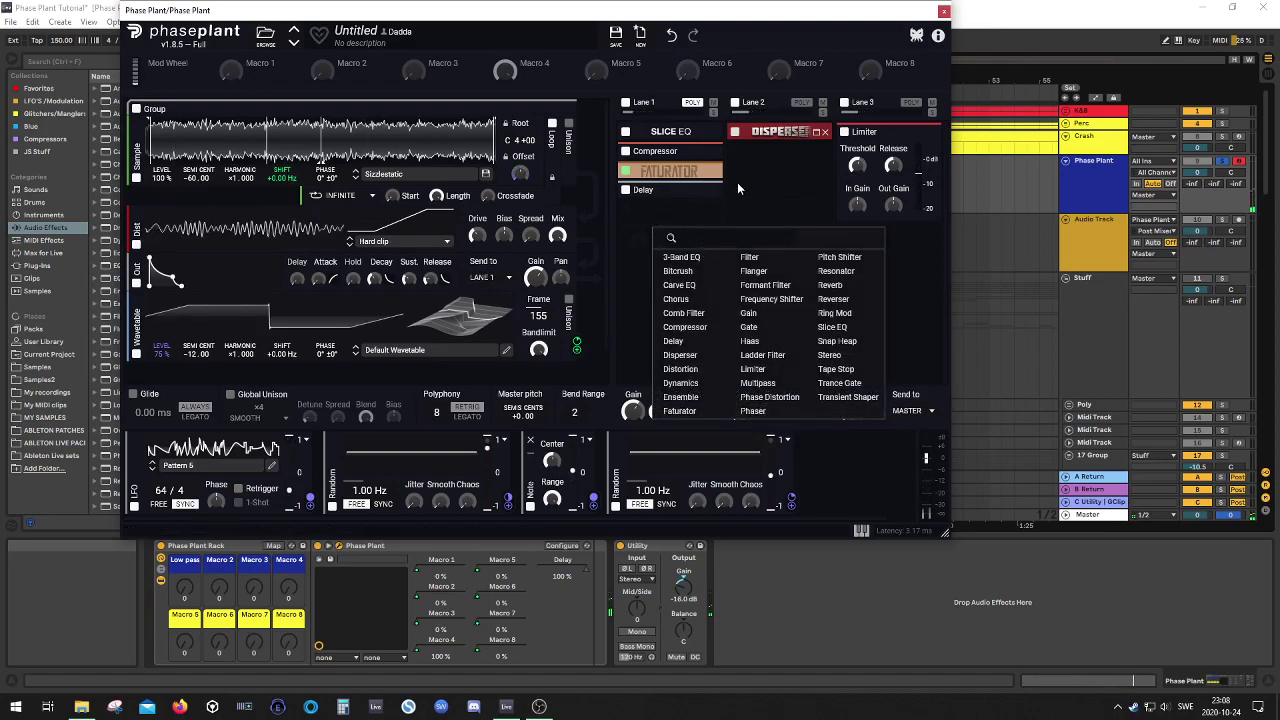
{"action": "left_click", "coordinate": [689, 218]}
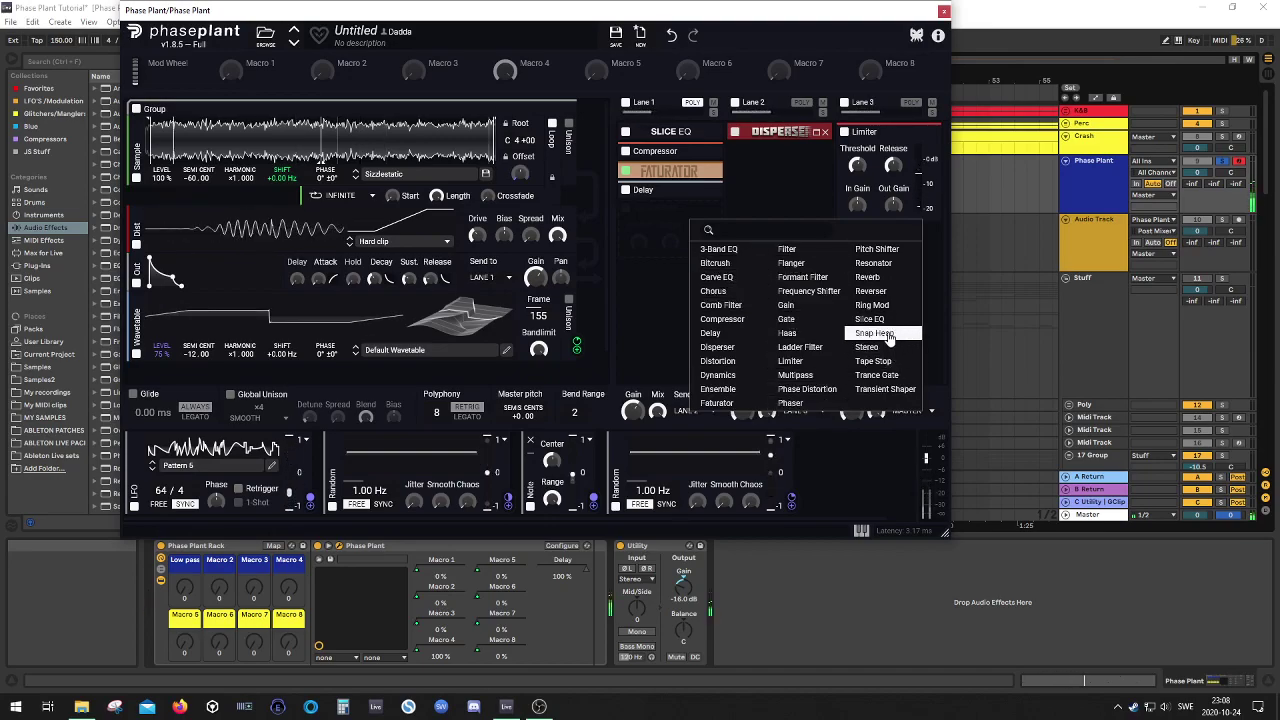
{"action": "left_click", "coordinate": [873, 266]}
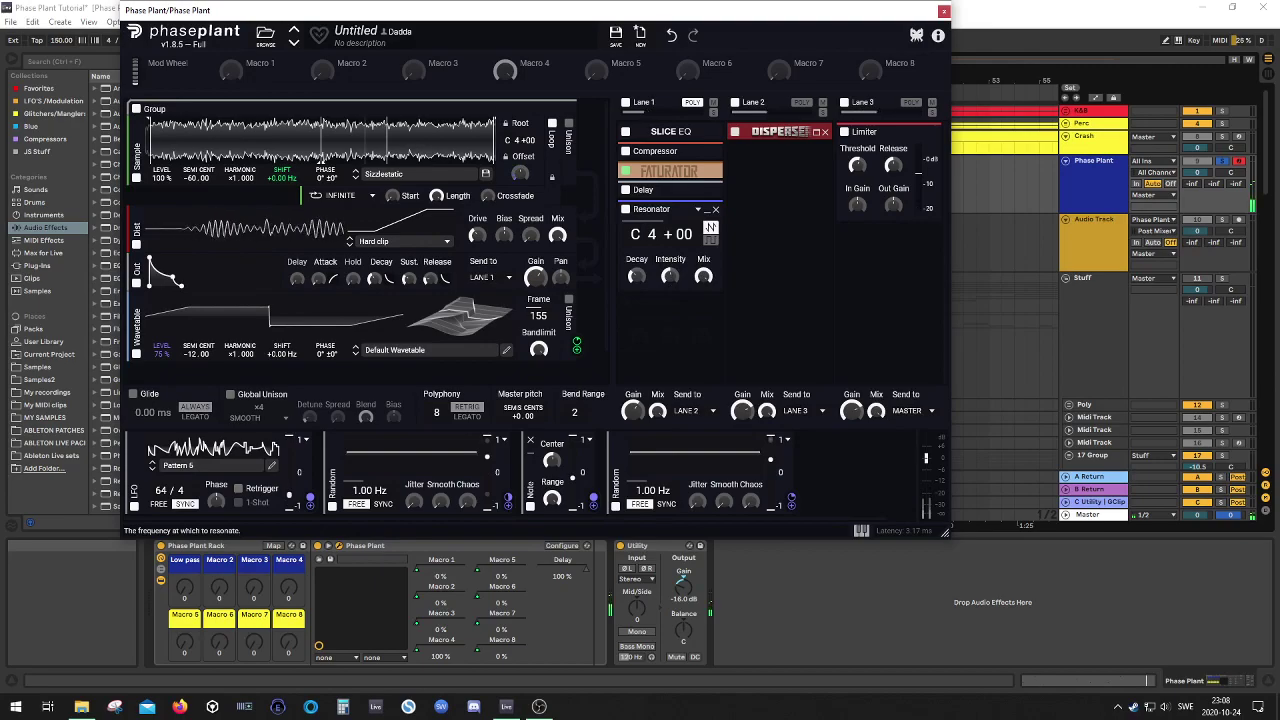
{"action": "left_click_drag", "start_coordinate": [648, 234], "coordinate": [648, 246]}
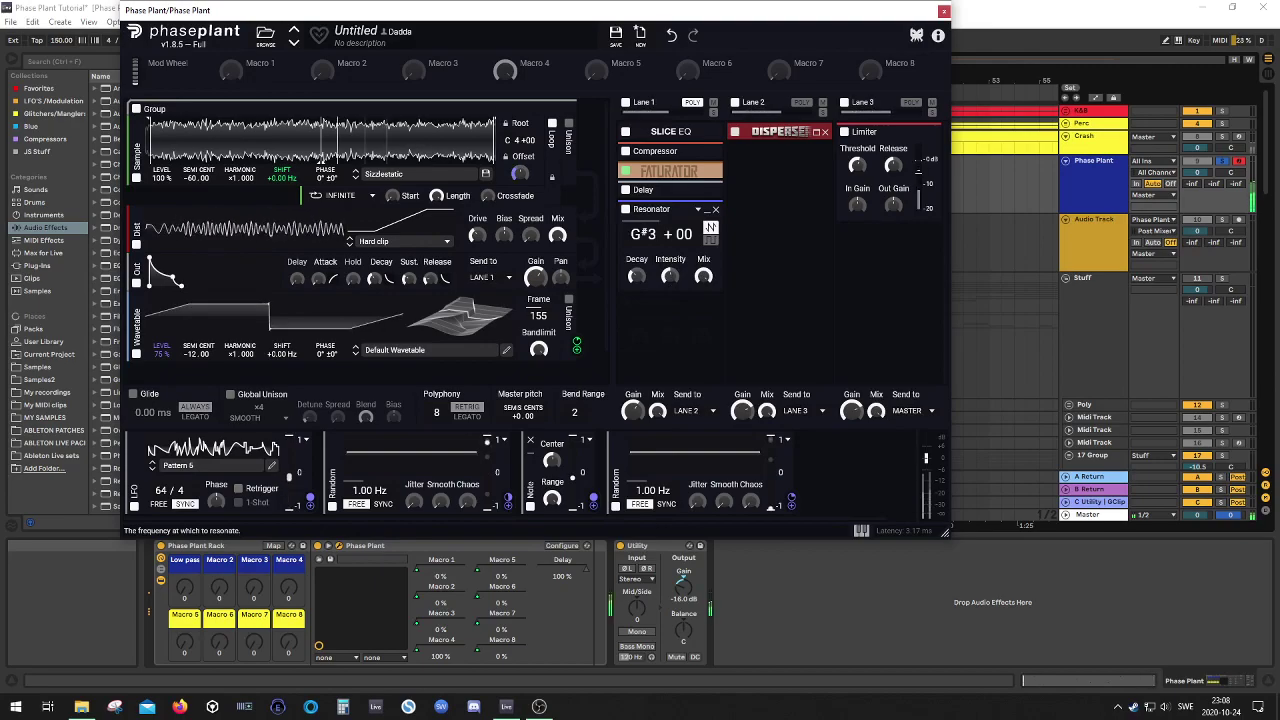
{"action": "double_click", "coordinate": [652, 240]}
{"action": "type", "text": "d#"}
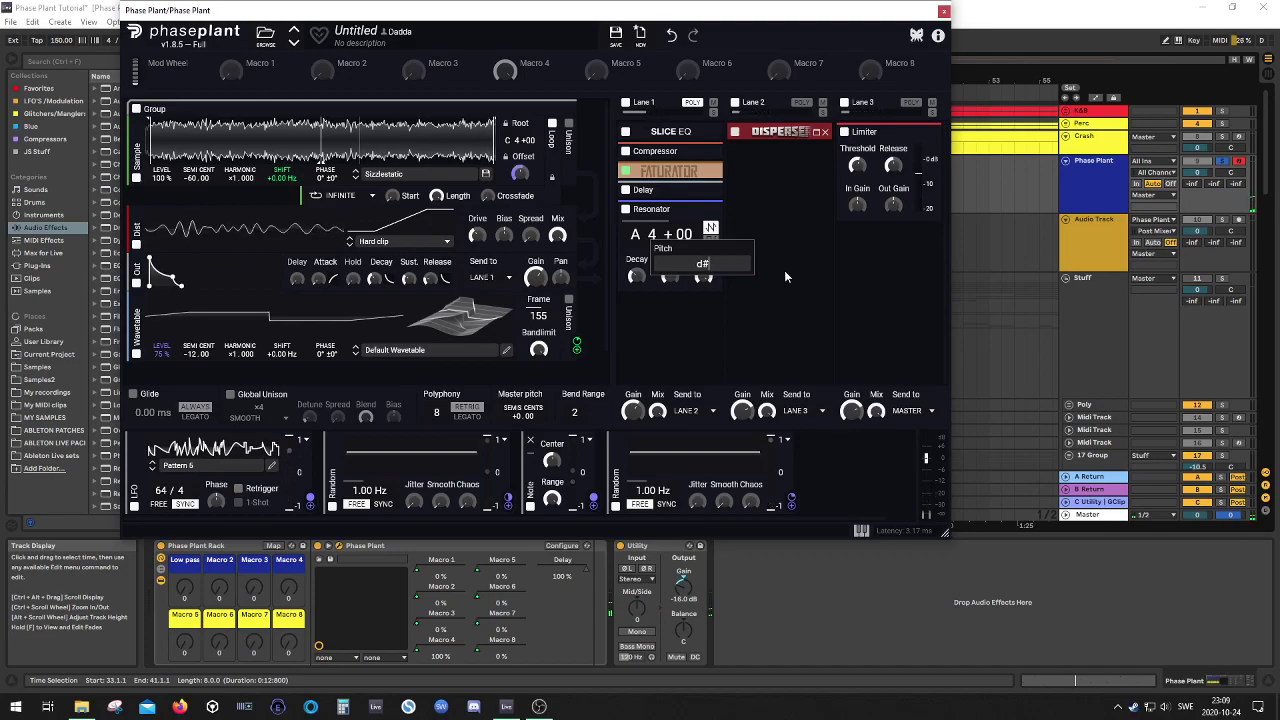
{"action": "type", "text": "3"}
{"action": "key", "text": "Return"}
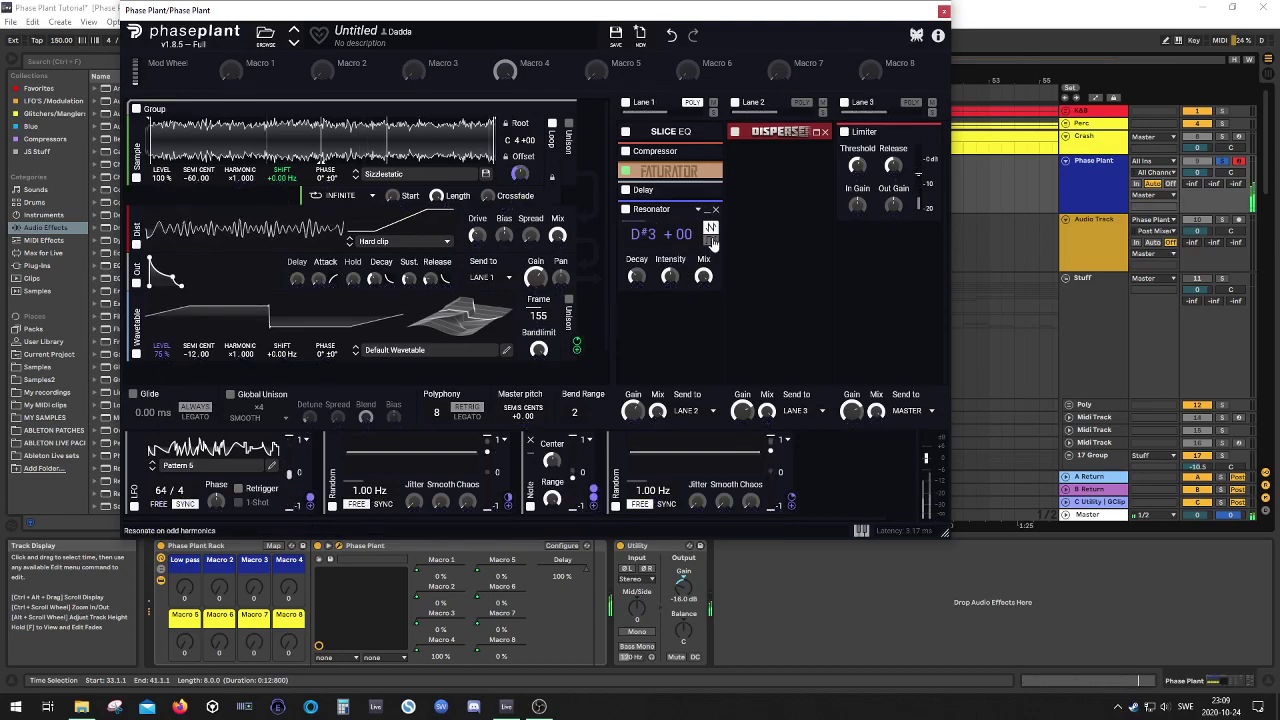
Set the Resonator to resonate on odd harmonics and reduce its intensity, mix and decay
{"action": "left_click_drag", "start_coordinate": [703, 276], "coordinate": [703, 272]}
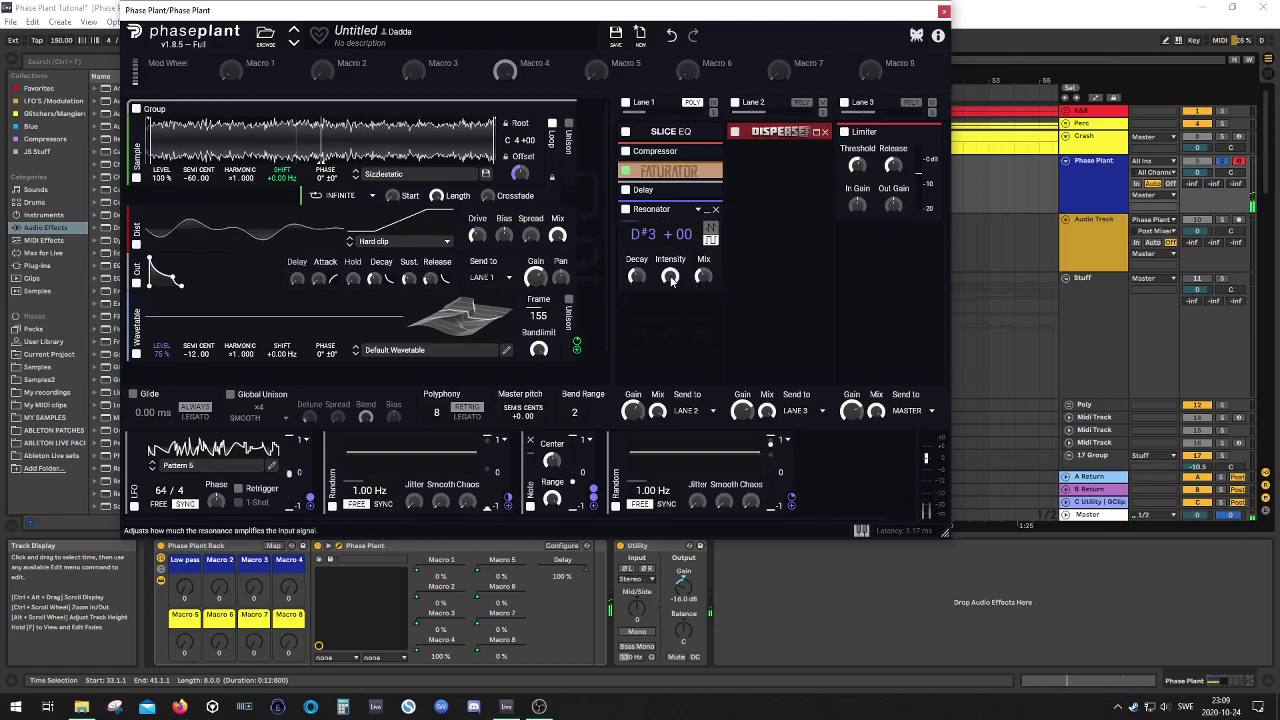
{"action": "left_click_drag", "start_coordinate": [670, 276], "coordinate": [670, 296]}
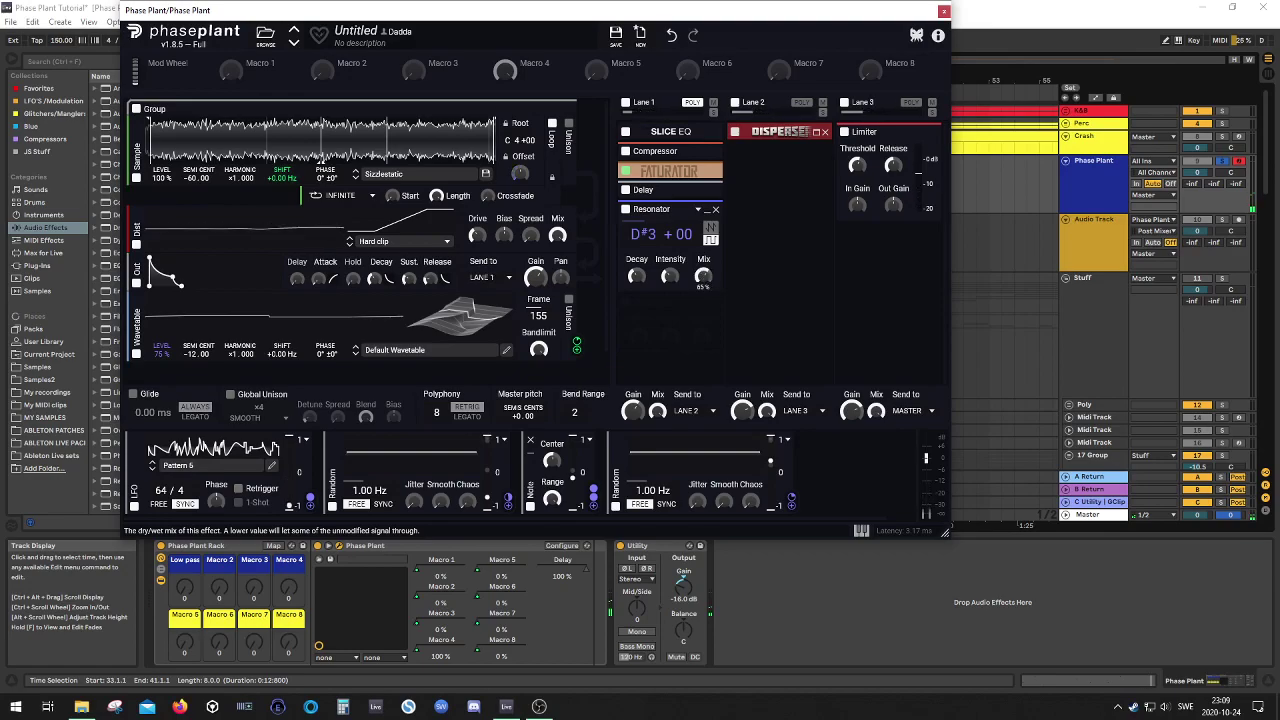
{"action": "left_click_drag", "start_coordinate": [703, 280], "coordinate": [703, 320]}
{"action": "left_click_drag", "start_coordinate": [636, 276], "coordinate": [636, 290]}
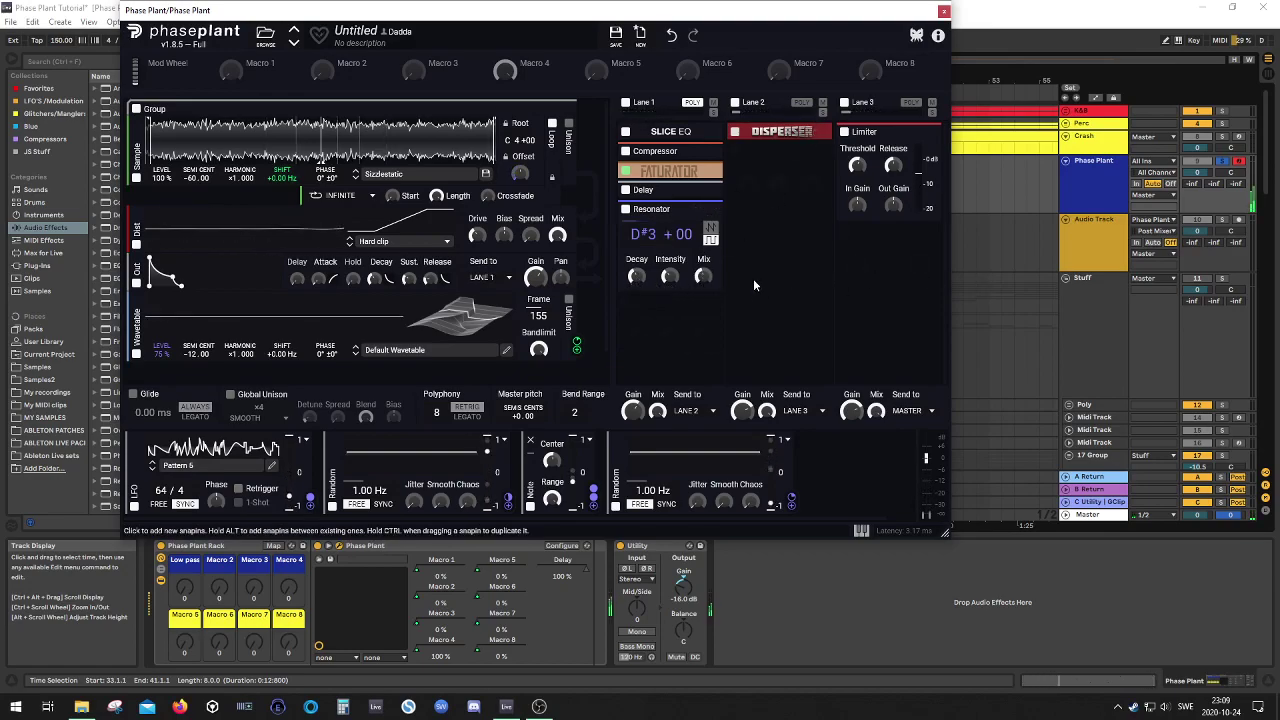
Add a Reverb below the Resonator in Lane 1 and adjust its decay and mix
{"action": "left_click", "coordinate": [674, 322]}
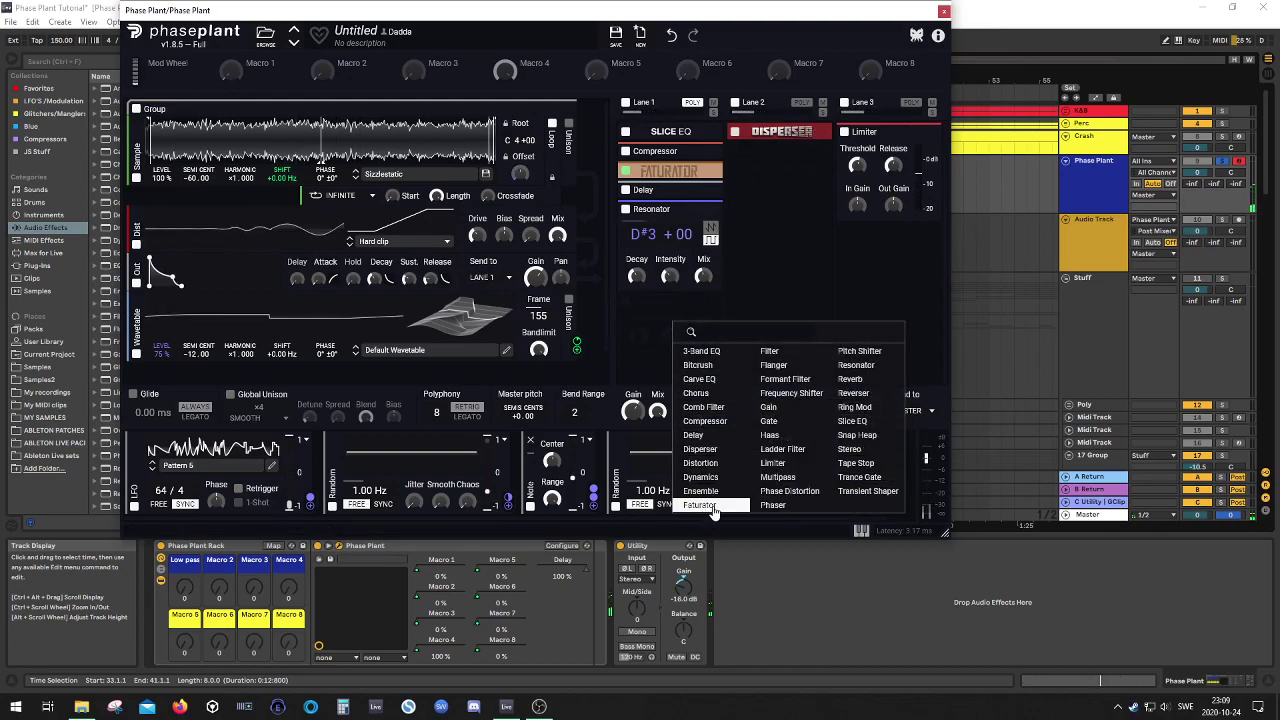
{"action": "left_click", "coordinate": [852, 379]}
{"action": "scroll", "coordinate": [745, 325], "scroll_direction": "down", "scroll_amount": 1}
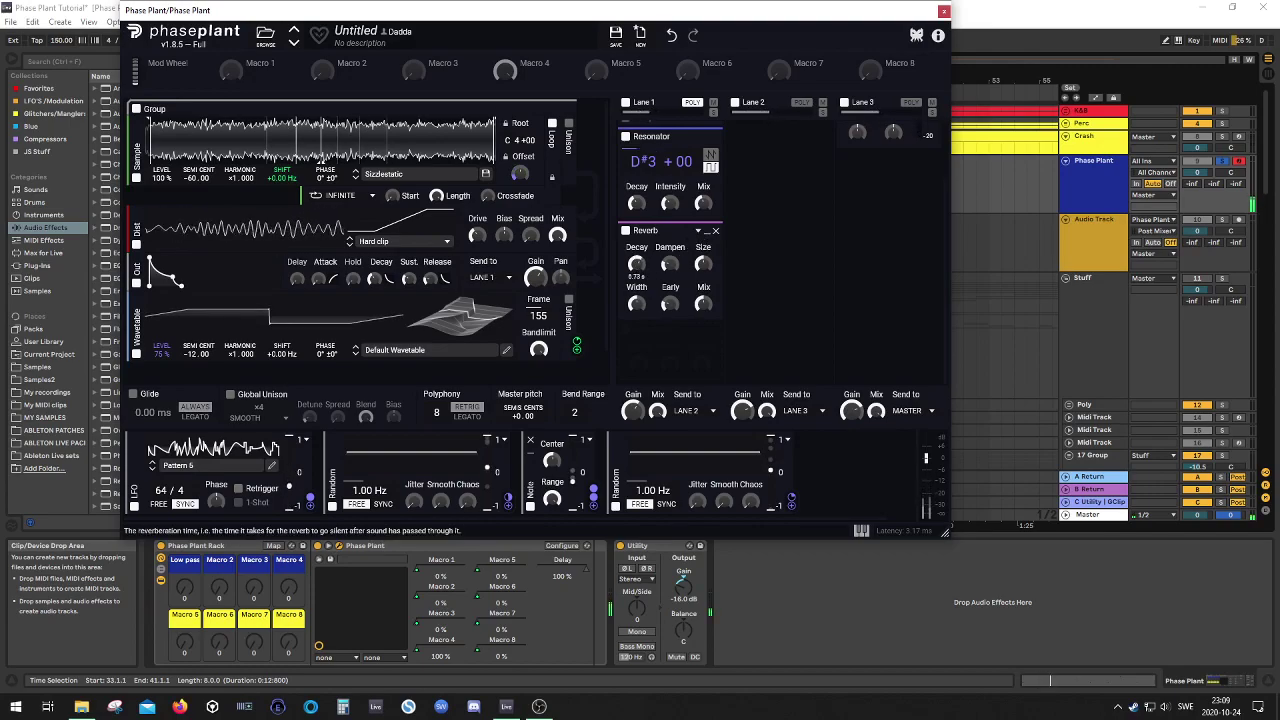
{"action": "mouse_move", "coordinate": [636, 263]}
{"action": "left_mouse_down"}
{"action": "mouse_move", "coordinate": [636, 245]}
{"action": "mouse_move", "coordinate": [640, 277]}
{"action": "left_mouse_up"}
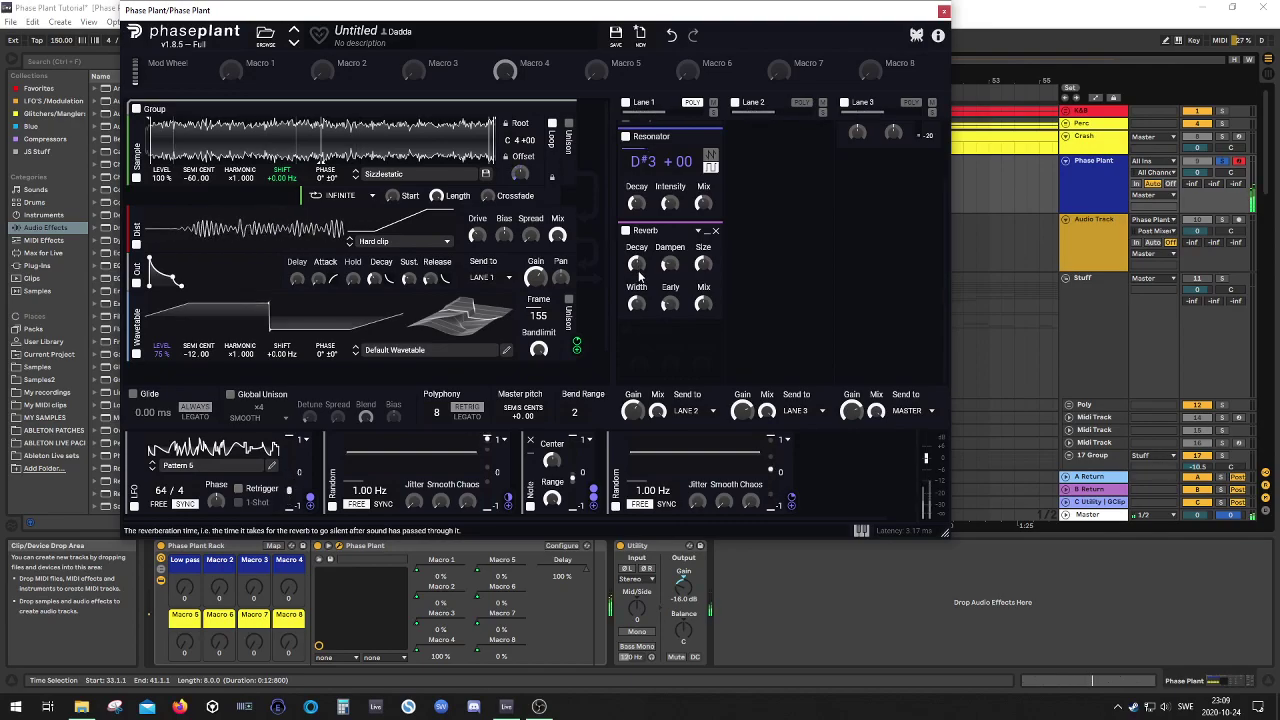
{"action": "left_click_drag", "start_coordinate": [704, 298], "coordinate": [704, 306]}
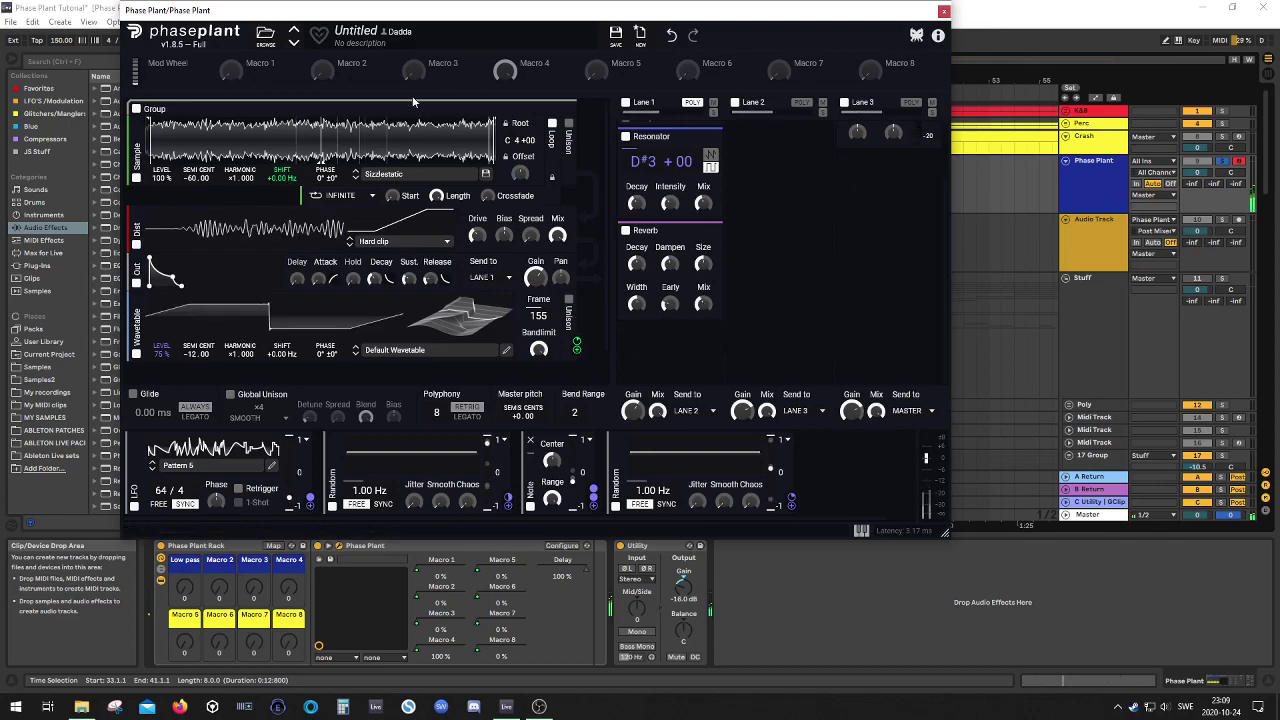
Collapse the Reverb and Resonator in Lane 1 and add a Pitch Shifter below them
{"action": "scroll", "coordinate": [783, 260], "scroll_direction": "up", "scroll_amount": 2}
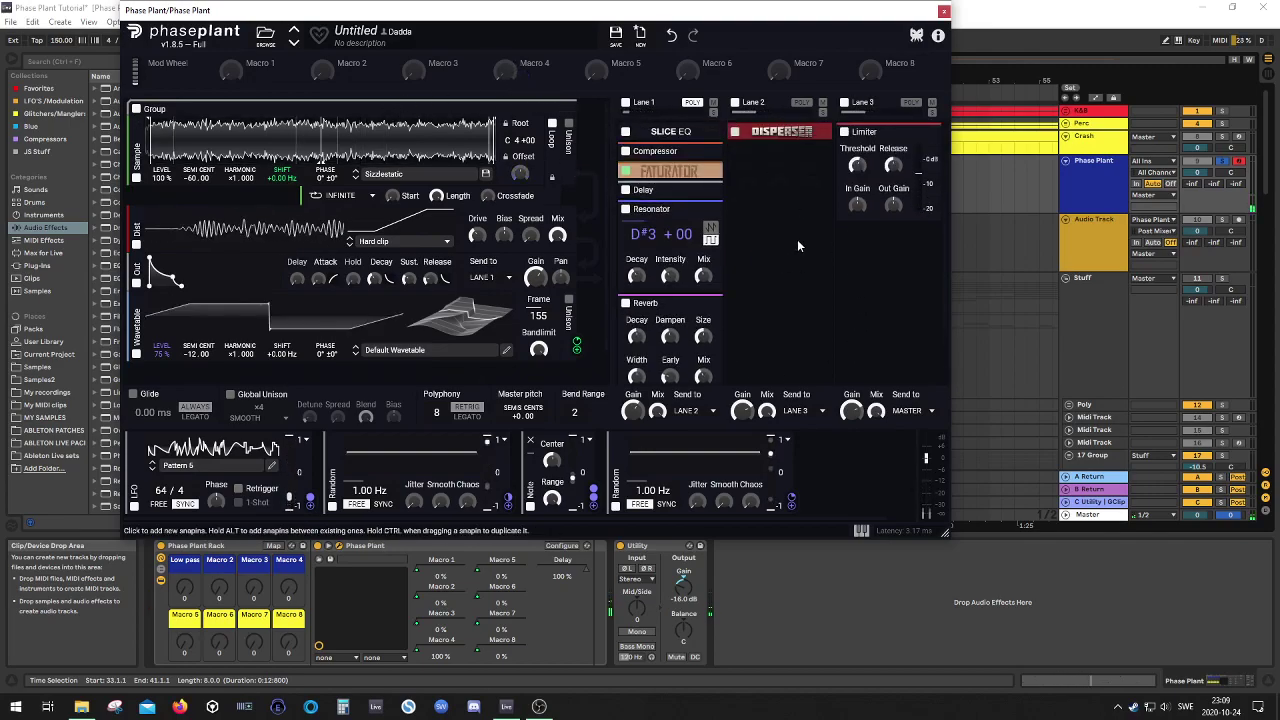
{"action": "scroll", "coordinate": [755, 303], "scroll_direction": "down", "scroll_amount": 2}
{"action": "scroll", "coordinate": [752, 306], "scroll_direction": "up", "scroll_amount": 2}
{"action": "left_click", "coordinate": [706, 302]}
{"action": "left_click", "coordinate": [709, 215]}
{"action": "left_click", "coordinate": [665, 278]}
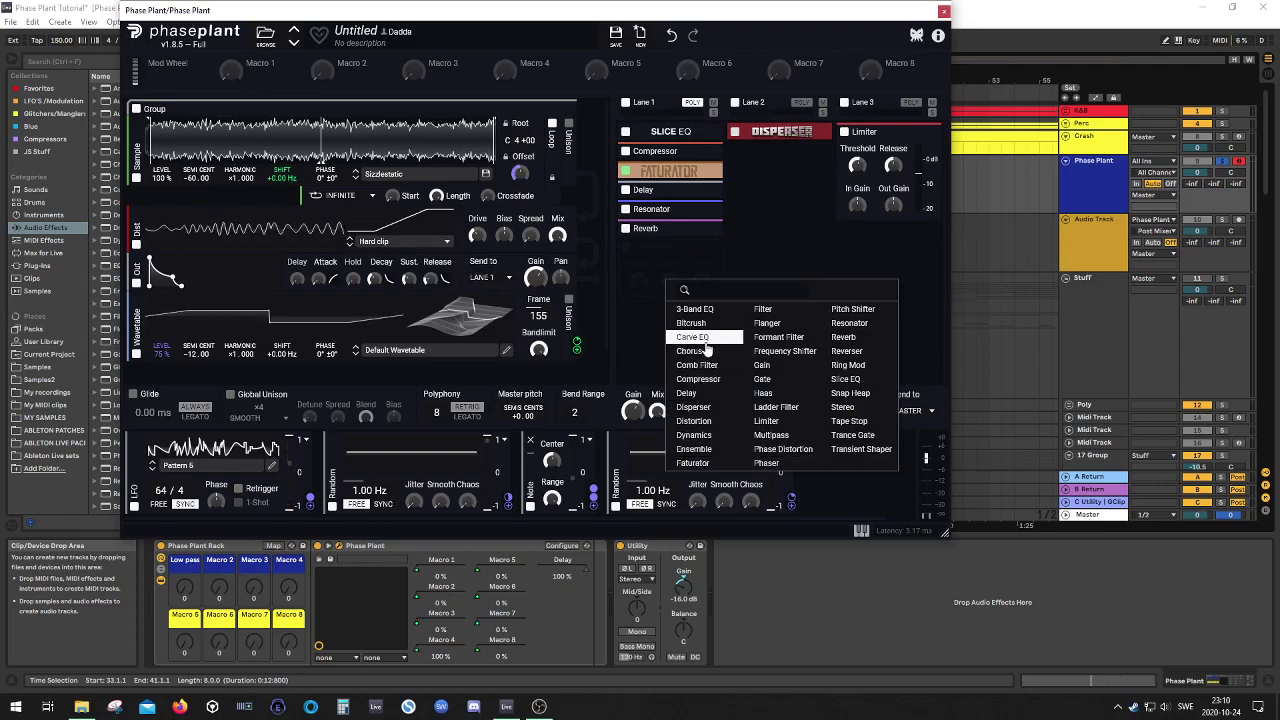
{"action": "left_click", "coordinate": [853, 310]}
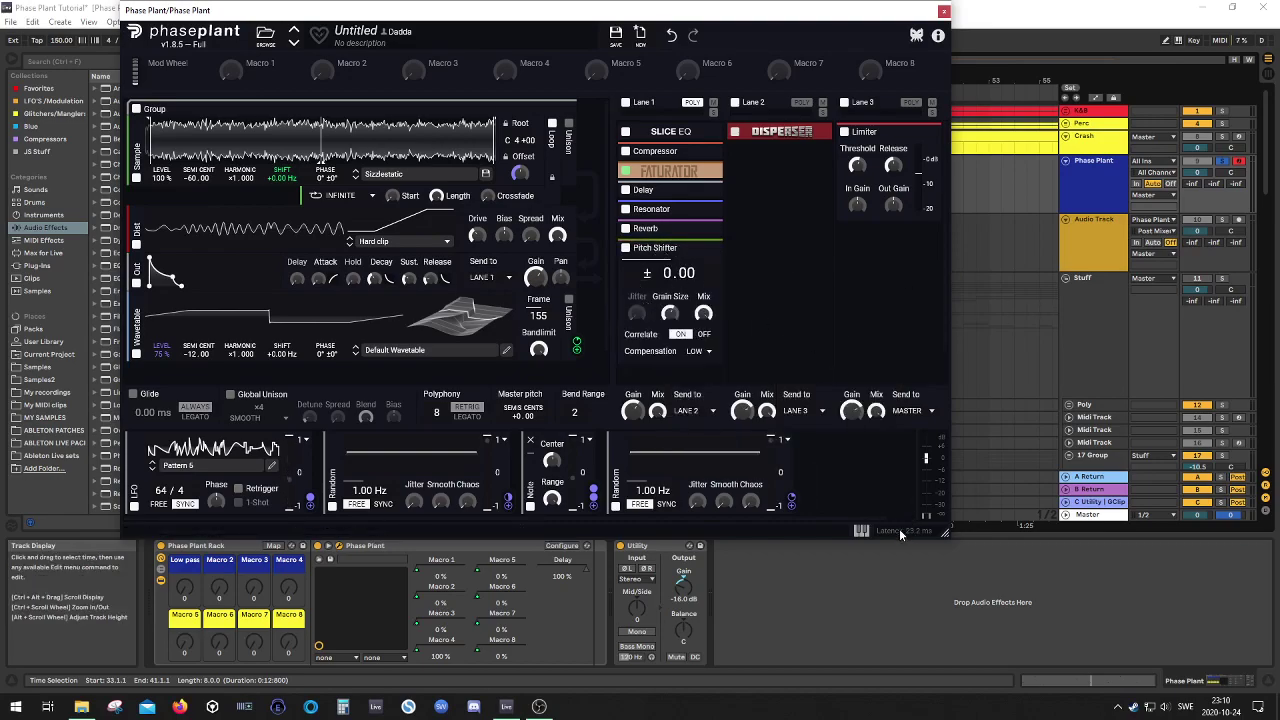
Try the Pitch Shifter's latency compensation on High, and set it to Off
{"action": "left_click", "coordinate": [697, 351]}
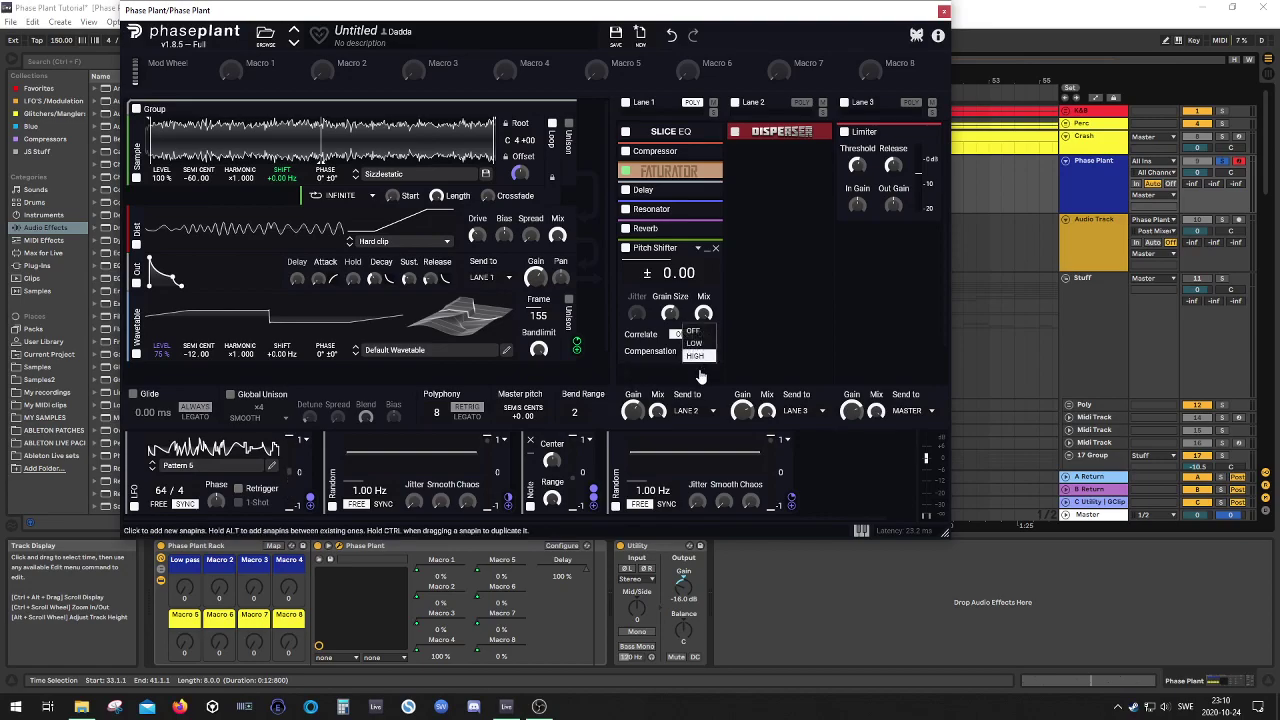
{"action": "left_click", "coordinate": [695, 355]}
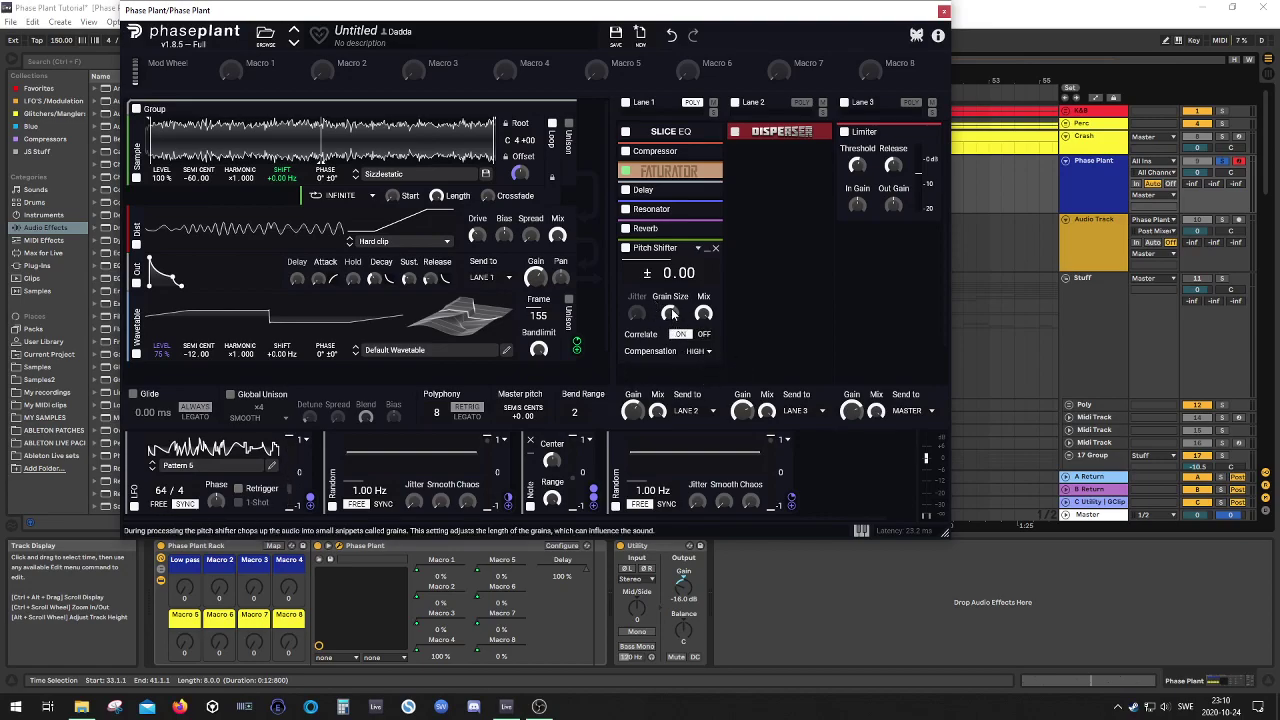
{"action": "left_click", "coordinate": [697, 351]}
{"action": "left_click", "coordinate": [700, 332]}
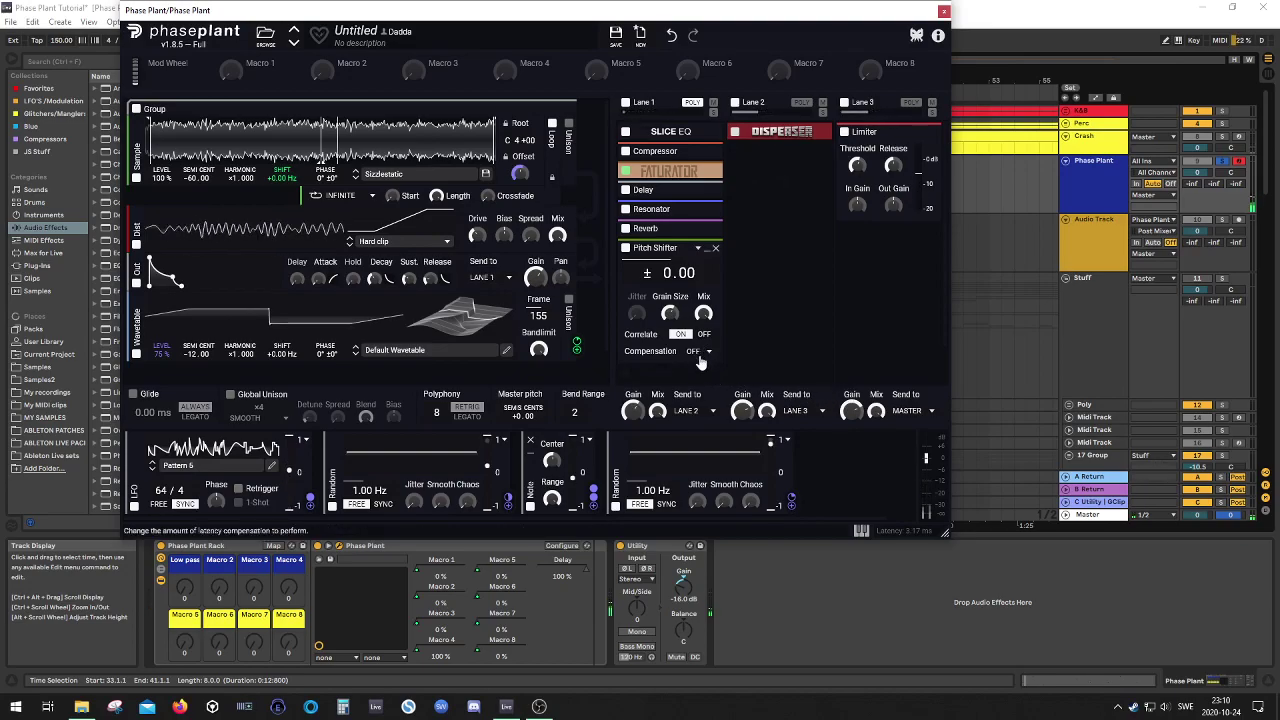
Adjust the Pitch Shifter's grain size and set its pitch to +3.00 semitones
{"action": "left_click_drag", "start_coordinate": [671, 313], "coordinate": [703, 336]}
{"action": "left_click_drag", "start_coordinate": [669, 273], "coordinate": [669, 240]}
{"action": "scroll", "coordinate": [660, 271], "scroll_direction": "up", "scroll_amount": 1}
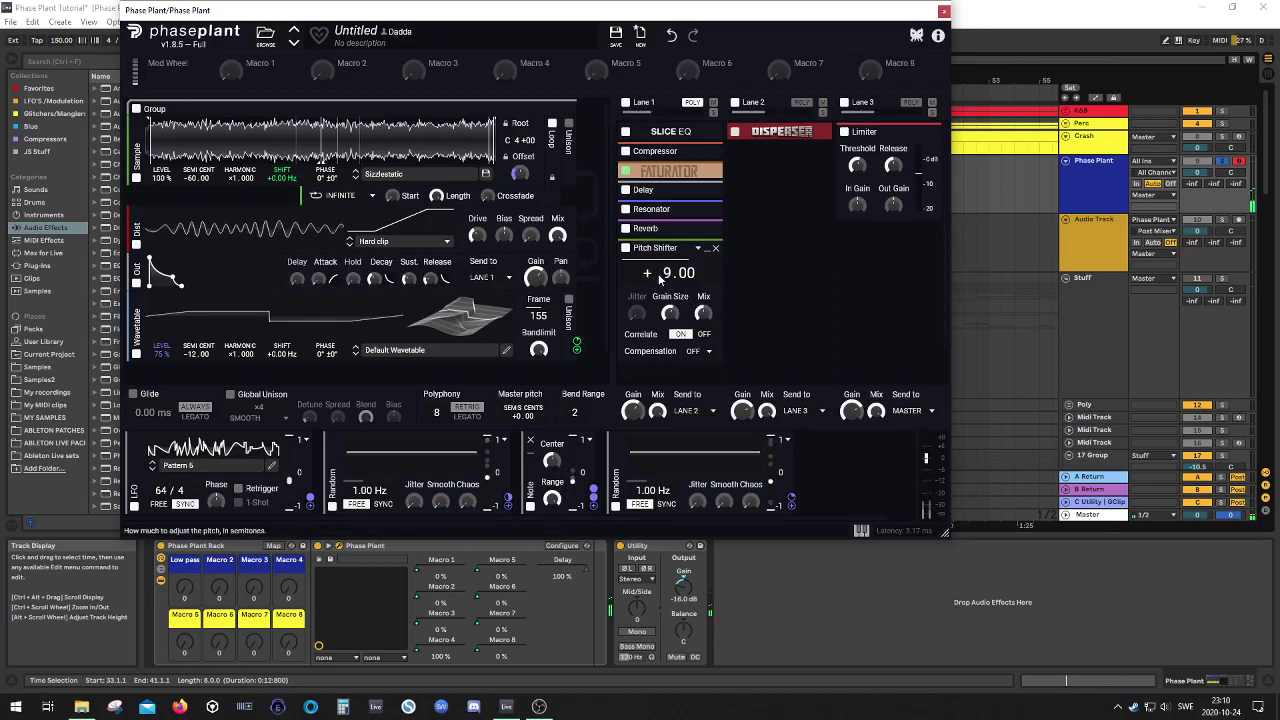
{"action": "scroll", "coordinate": [658, 274], "scroll_direction": "down", "scroll_amount": 9}
{"action": "scroll", "coordinate": [670, 272], "scroll_direction": "up", "scroll_amount": 1}
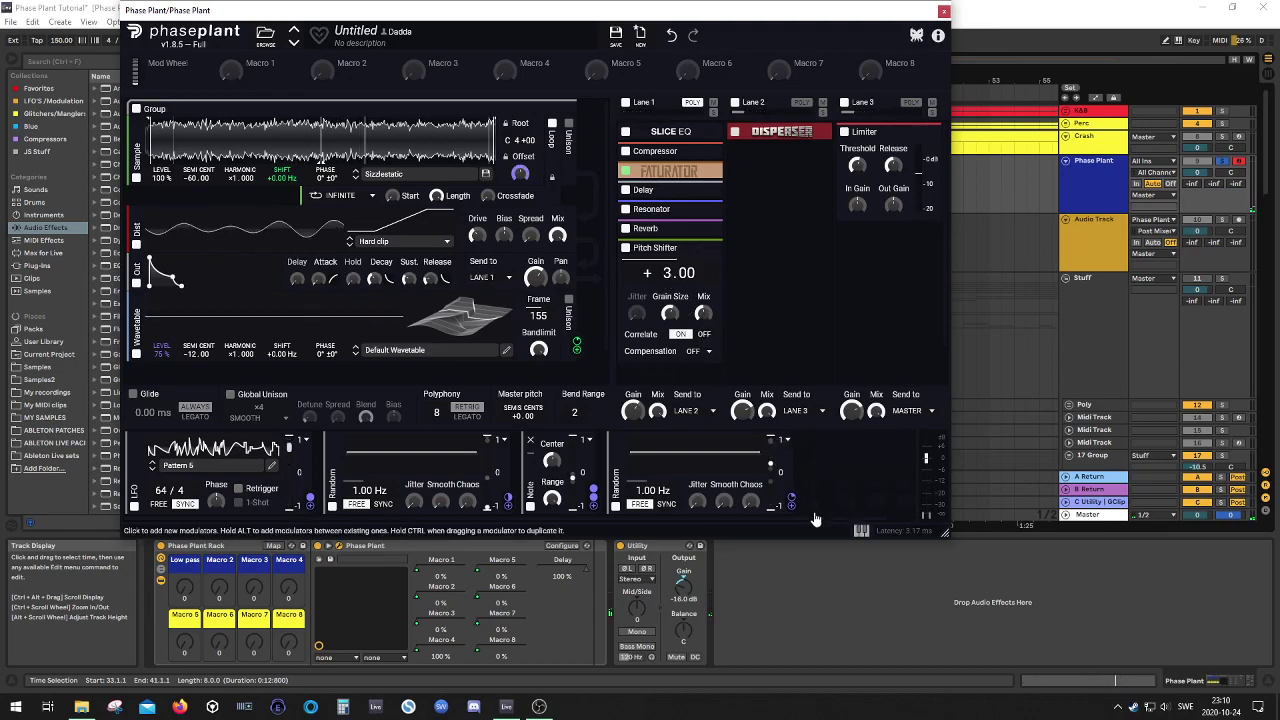
Route the second Random modulator to the Pitch Shifter's pitch and move the Pitch Shifter above the Delay in Lane 1
{"action": "left_click_drag", "start_coordinate": [792, 505], "coordinate": [670, 286]}
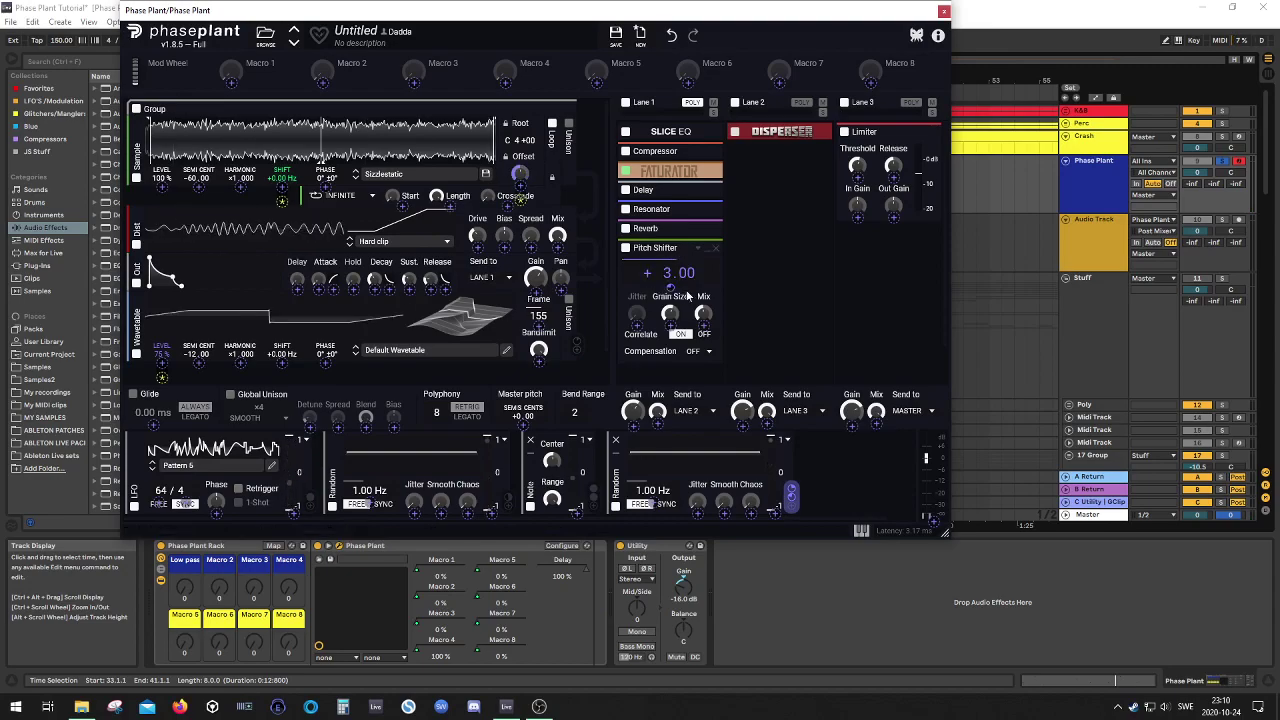
{"action": "left_click", "coordinate": [768, 281]}
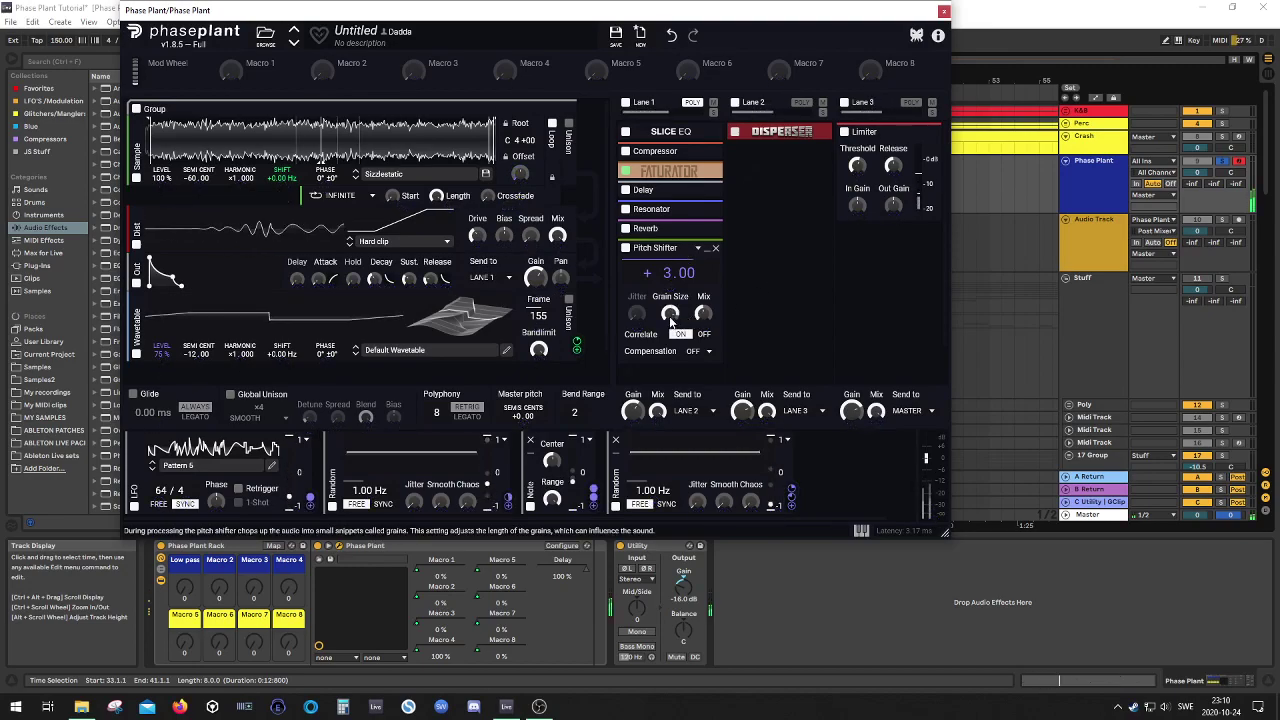
{"action": "left_click_drag", "start_coordinate": [658, 247], "coordinate": [664, 188]}
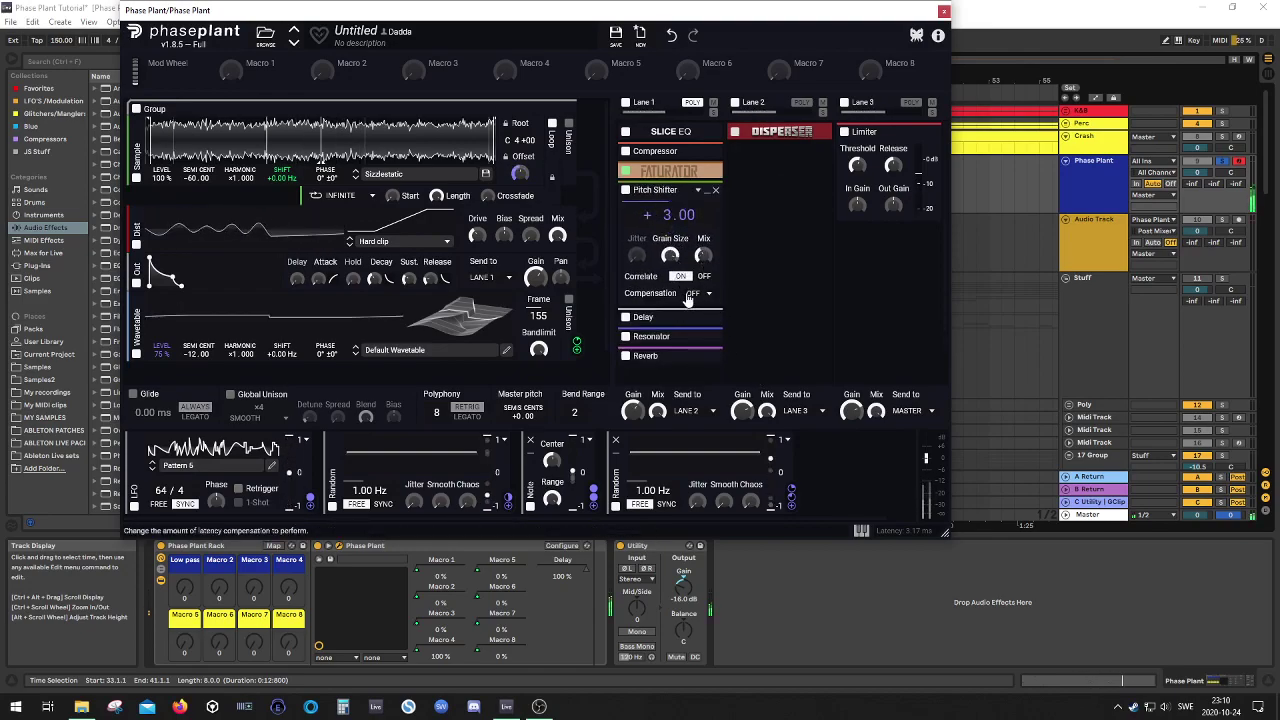
Set the Pitch Shifter's pitch to 0.00 semitones and its Random modulation amount to about -44%
{"action": "left_click_drag", "start_coordinate": [665, 217], "coordinate": [665, 258]}
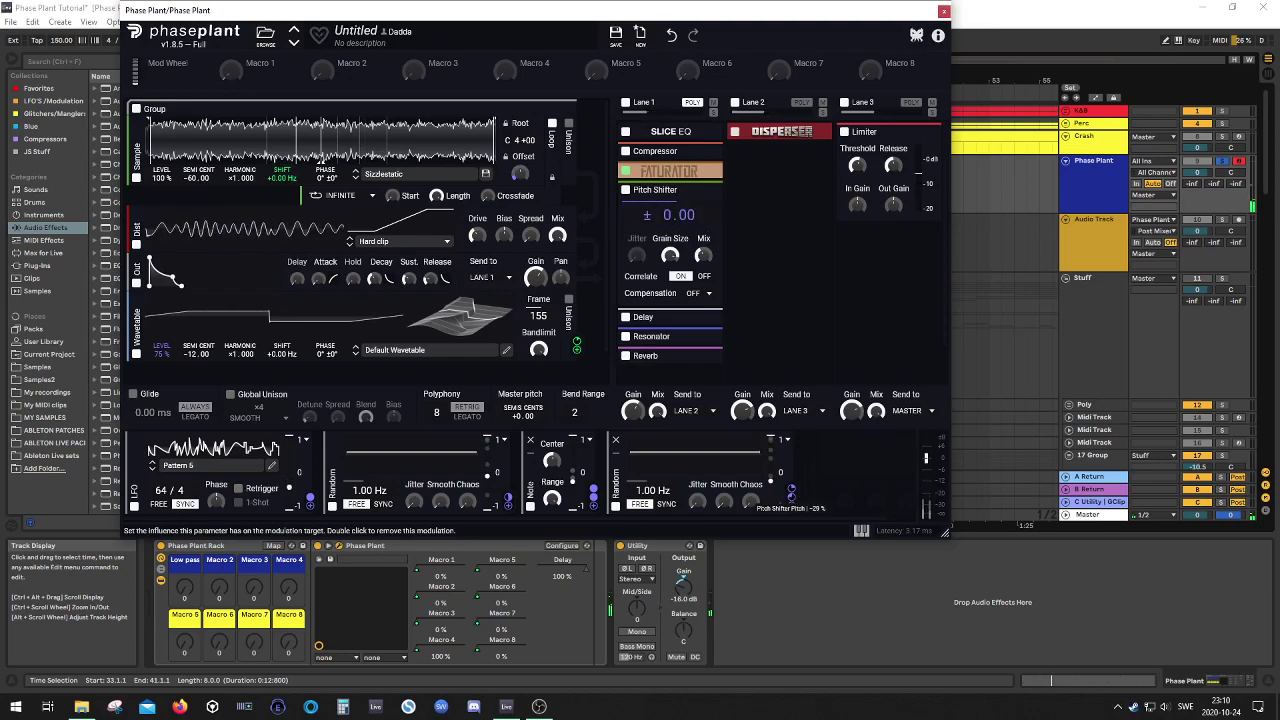
{"action": "scroll", "coordinate": [791, 491], "scroll_direction": "down", "scroll_amount": 2}
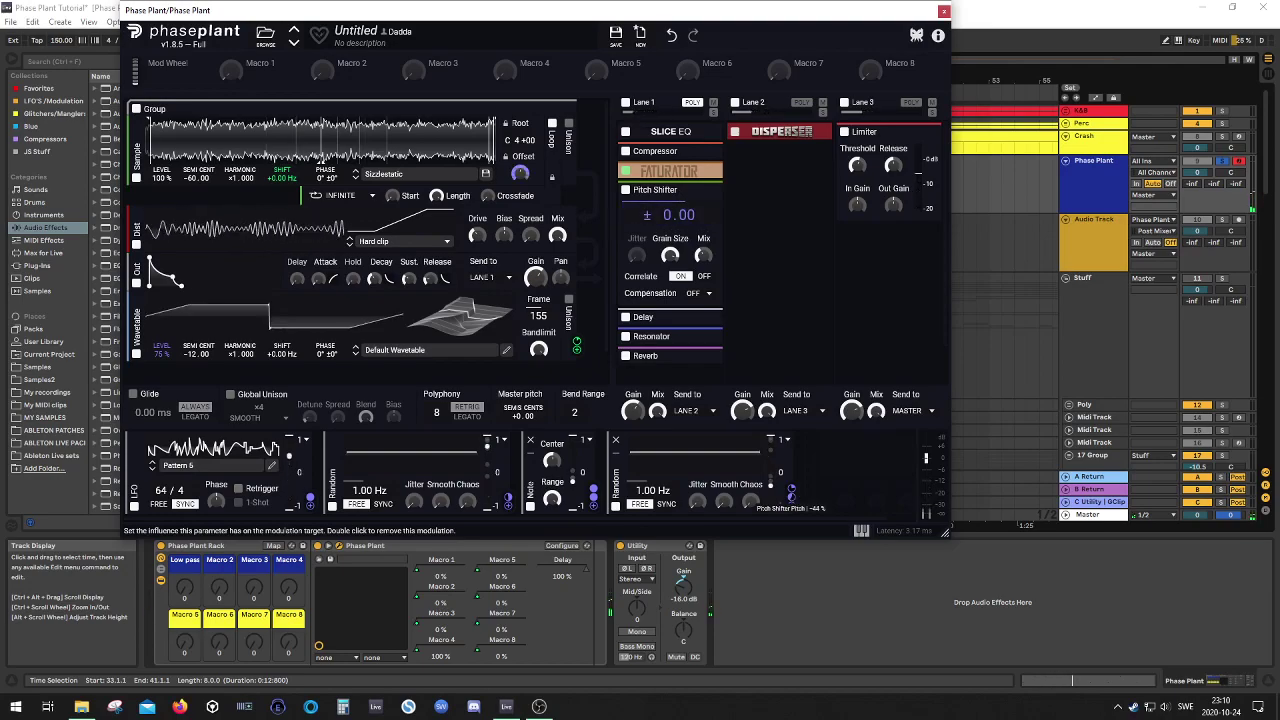
Set the Pitch Shifter's grain size to about 61.5 ms and turn Correlate off
{"action": "scroll", "coordinate": [791, 492], "scroll_direction": "down", "scroll_amount": 1}
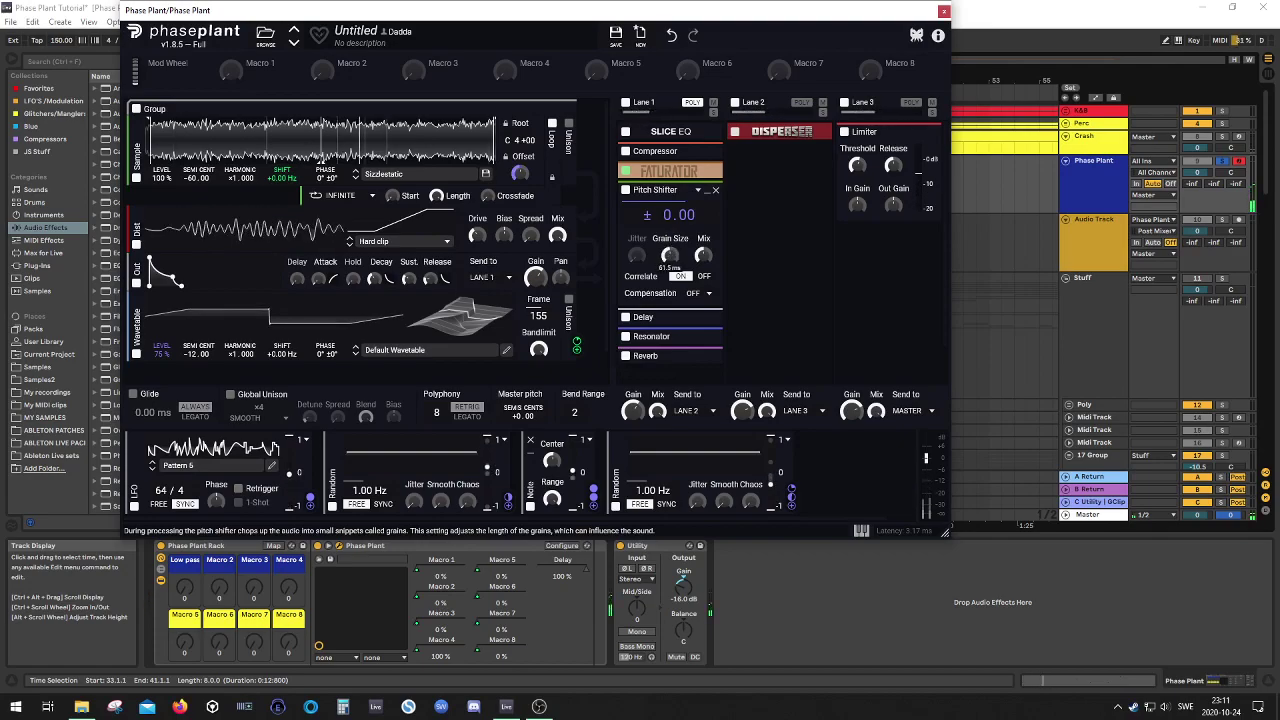
{"action": "left_click", "coordinate": [703, 276]}
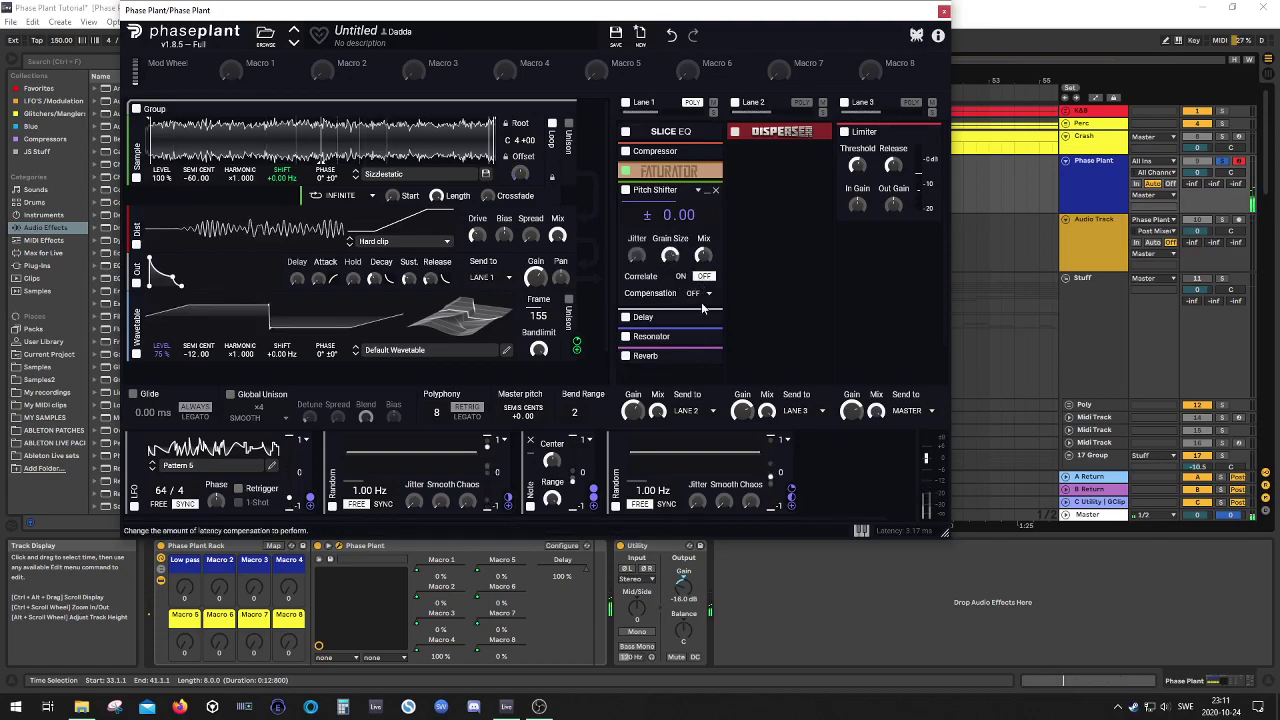
Fine-tune the Pitch Shifter's jitter and grain size in Lane 1, and bypass the Reverb
{"action": "left_click_drag", "start_coordinate": [635, 258], "coordinate": [635, 250]}
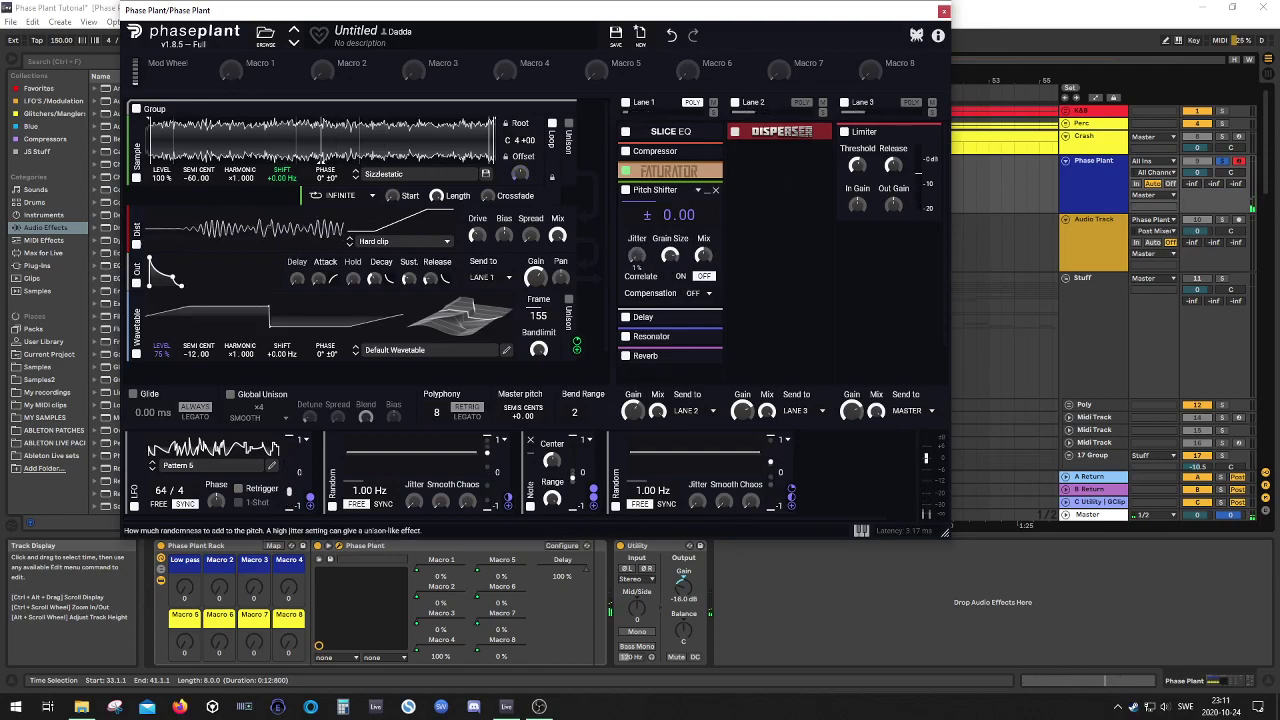
{"action": "left_click_drag", "start_coordinate": [637, 256], "coordinate": [637, 263]}
{"action": "left_click", "coordinate": [626, 356]}
{"action": "left_click_drag", "start_coordinate": [670, 255], "coordinate": [670, 266]}
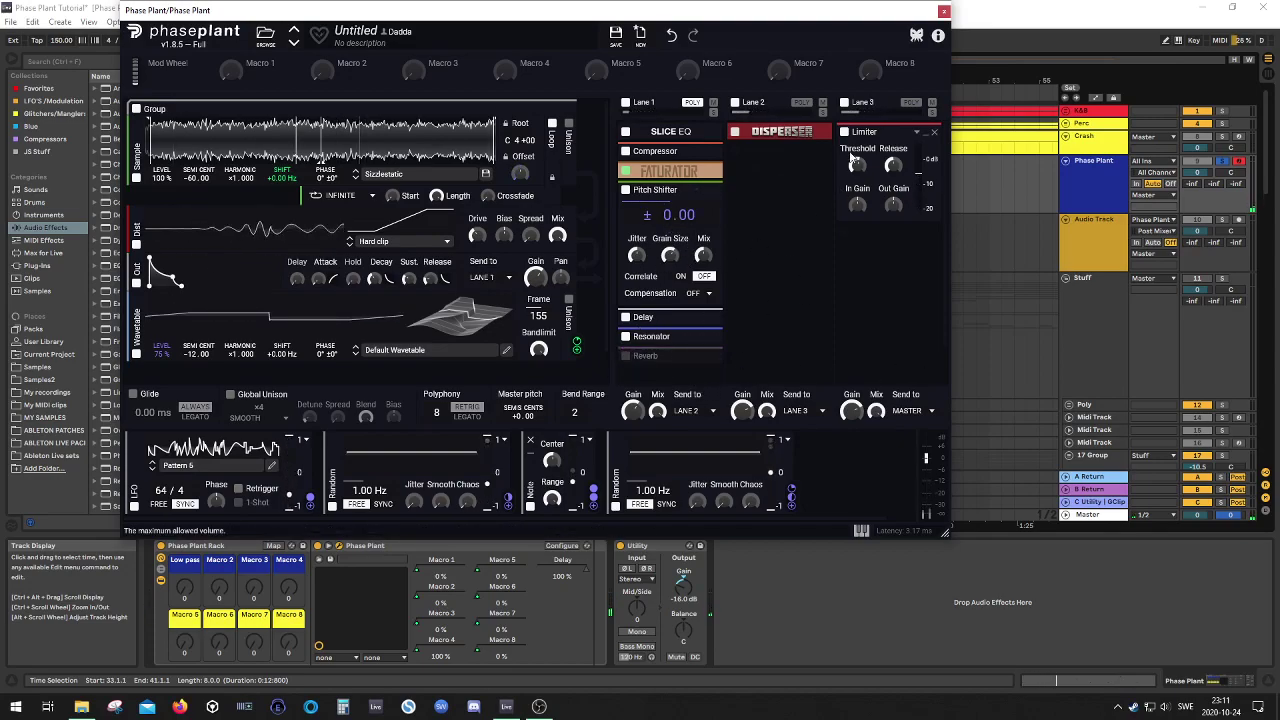
Expand the Disperser in Lane 2 and raise its frequency to about 3.22 kHz
{"action": "left_click", "coordinate": [808, 131]}
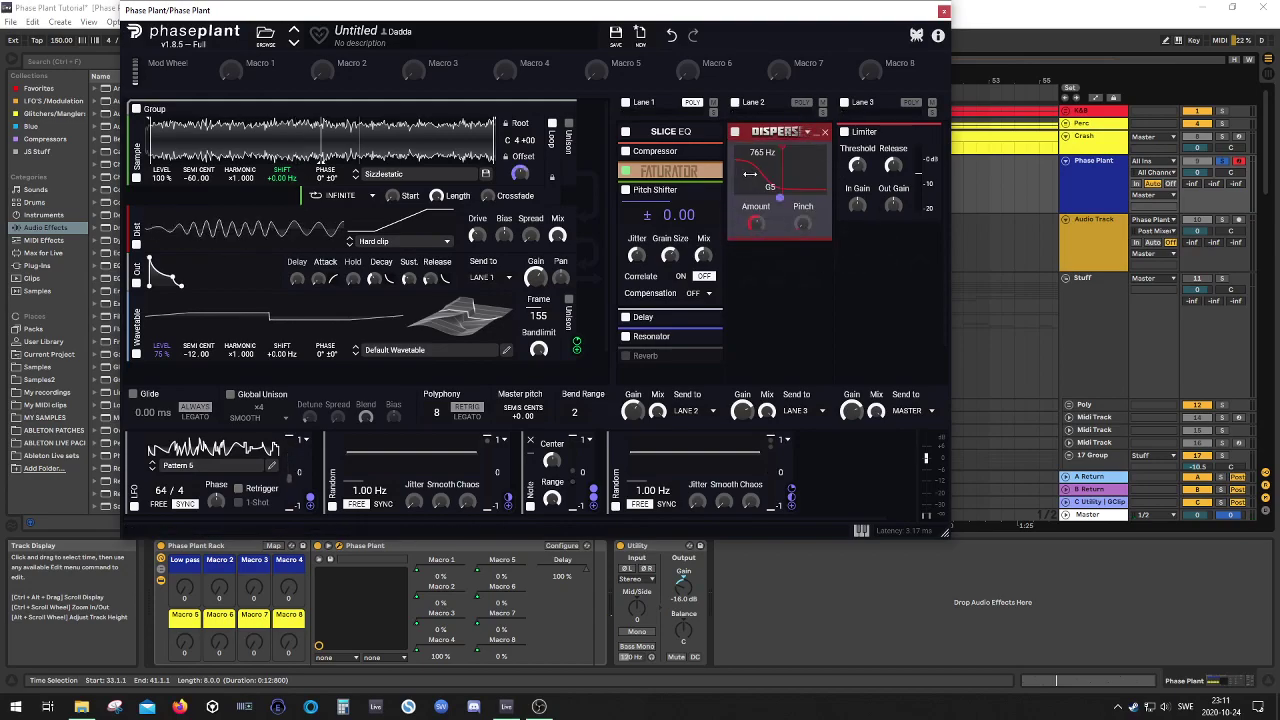
{"action": "left_click_drag", "start_coordinate": [775, 177], "coordinate": [791, 171]}
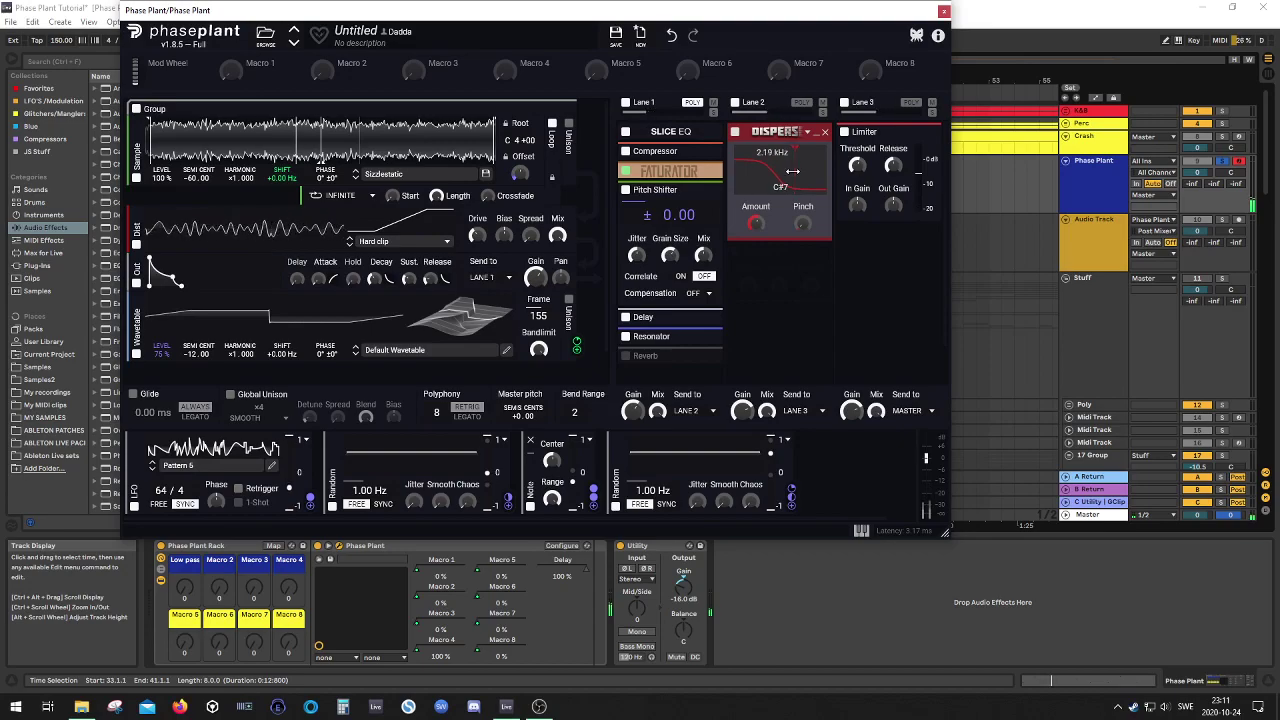
{"action": "left_click_drag", "start_coordinate": [797, 153], "coordinate": [788, 188]}
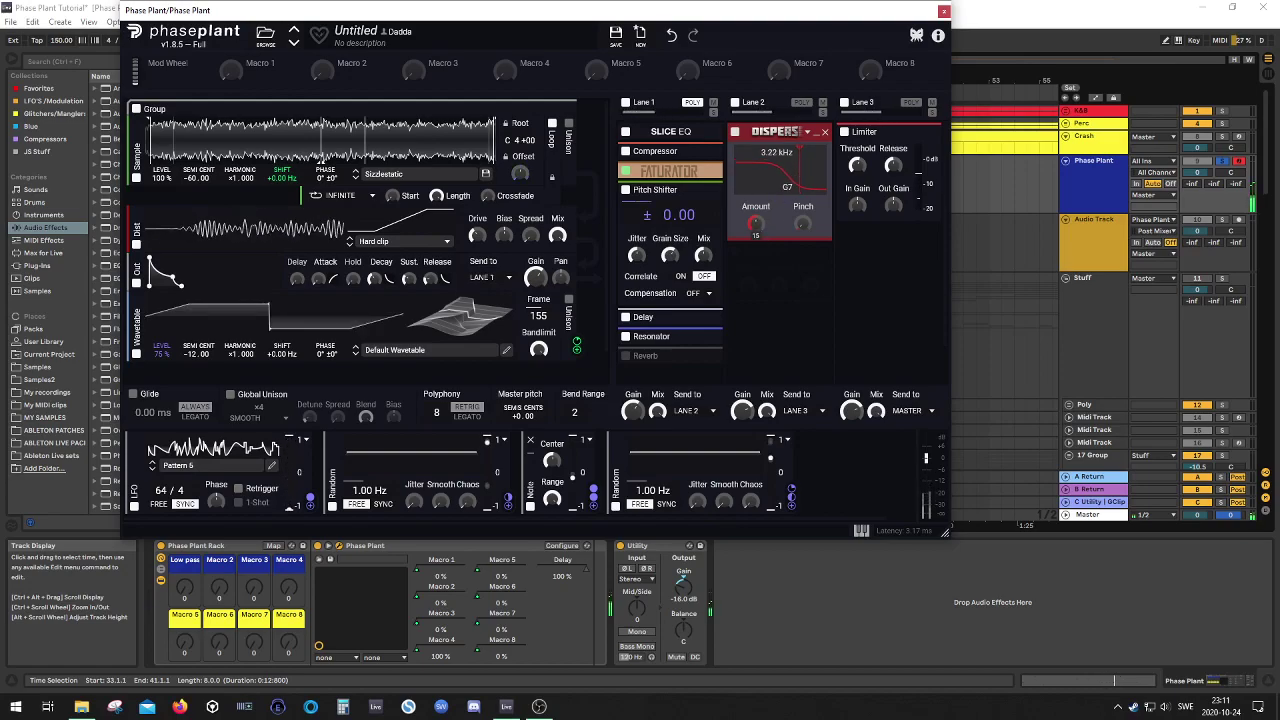
Add a Slice EQ below the Disperser in Lane 2 with an 18 dB/oct low cut at about 116 Hz and reduced resonance
{"action": "left_click", "coordinate": [762, 262]}
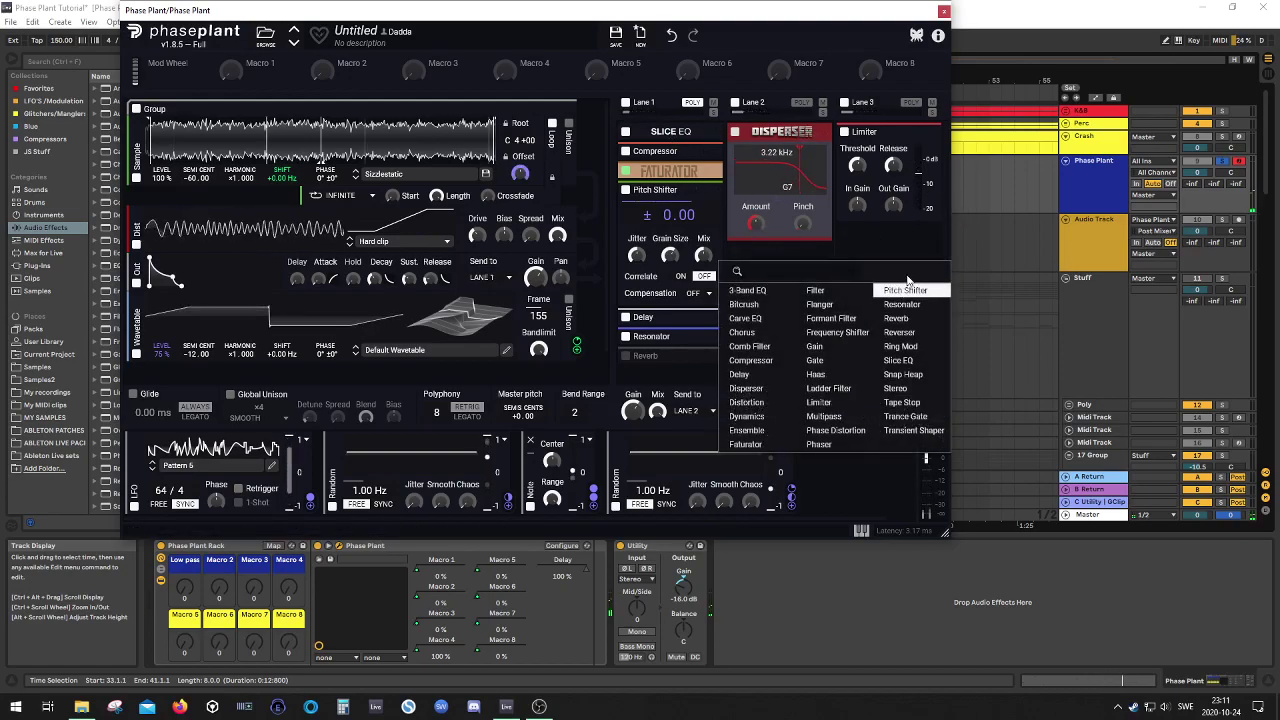
{"action": "left_click", "coordinate": [898, 360]}
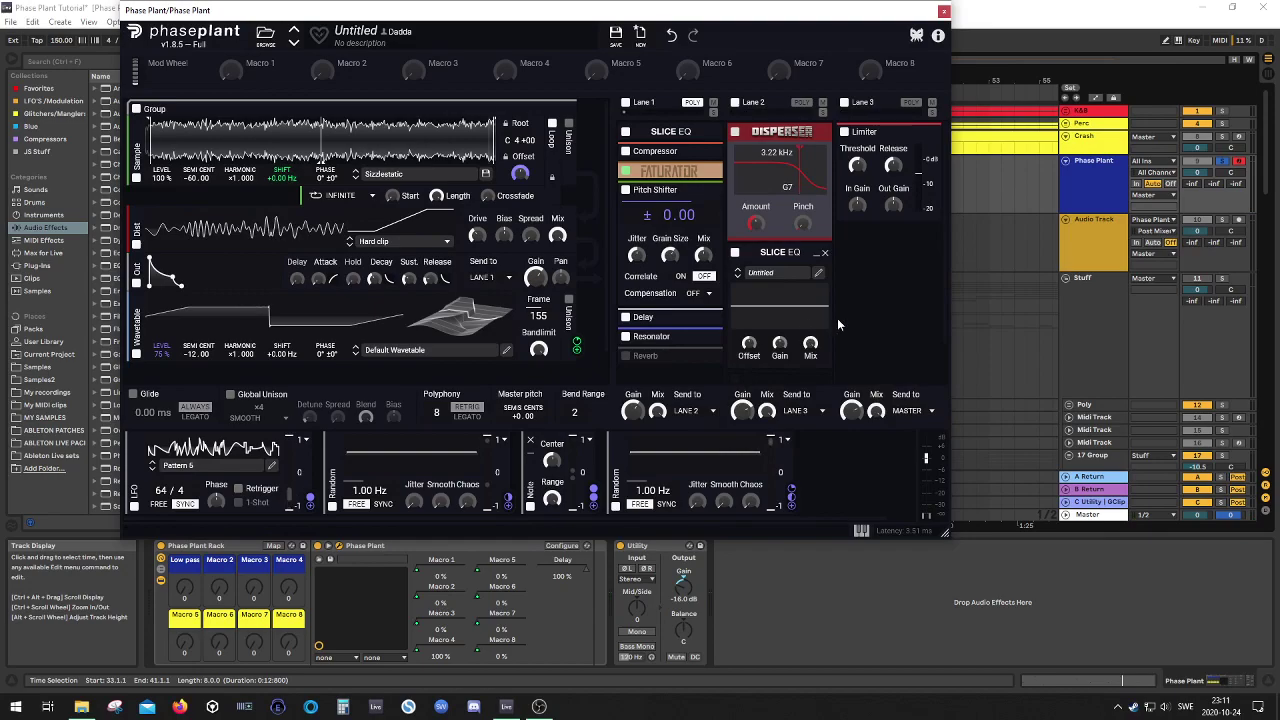
{"action": "left_click", "coordinate": [818, 240]}
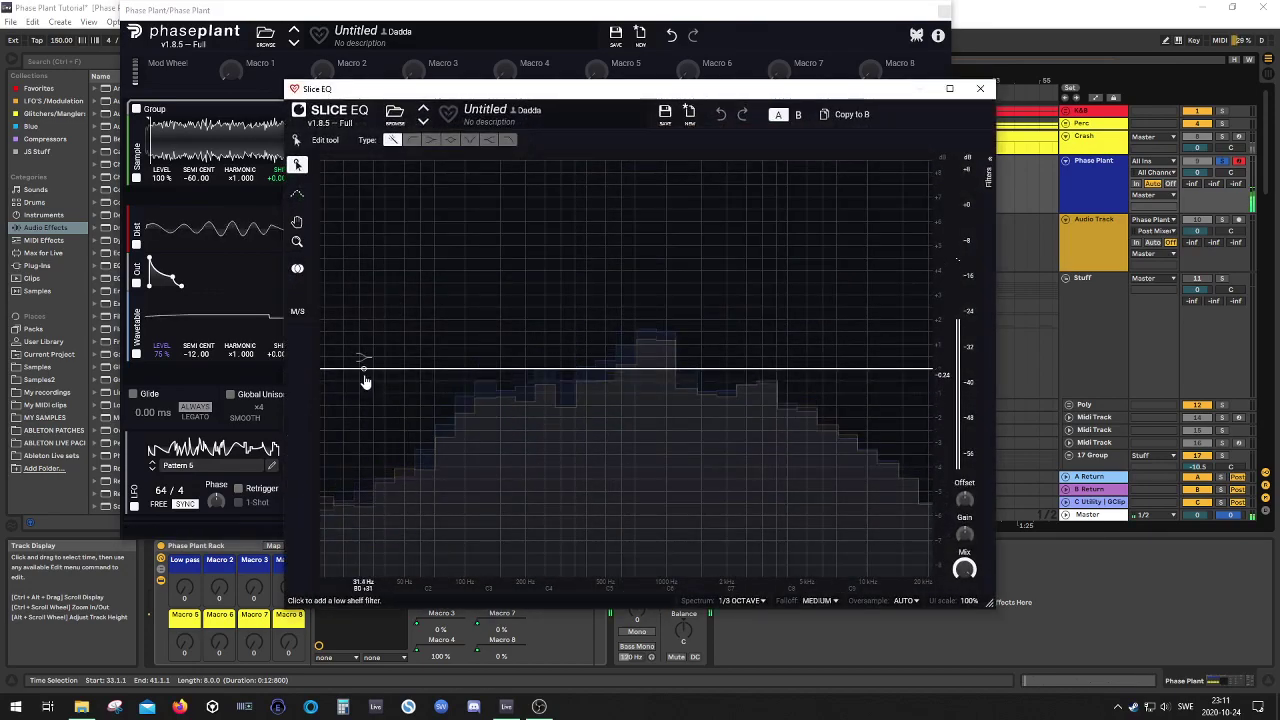
{"action": "left_click_drag", "start_coordinate": [337, 372], "coordinate": [479, 431]}
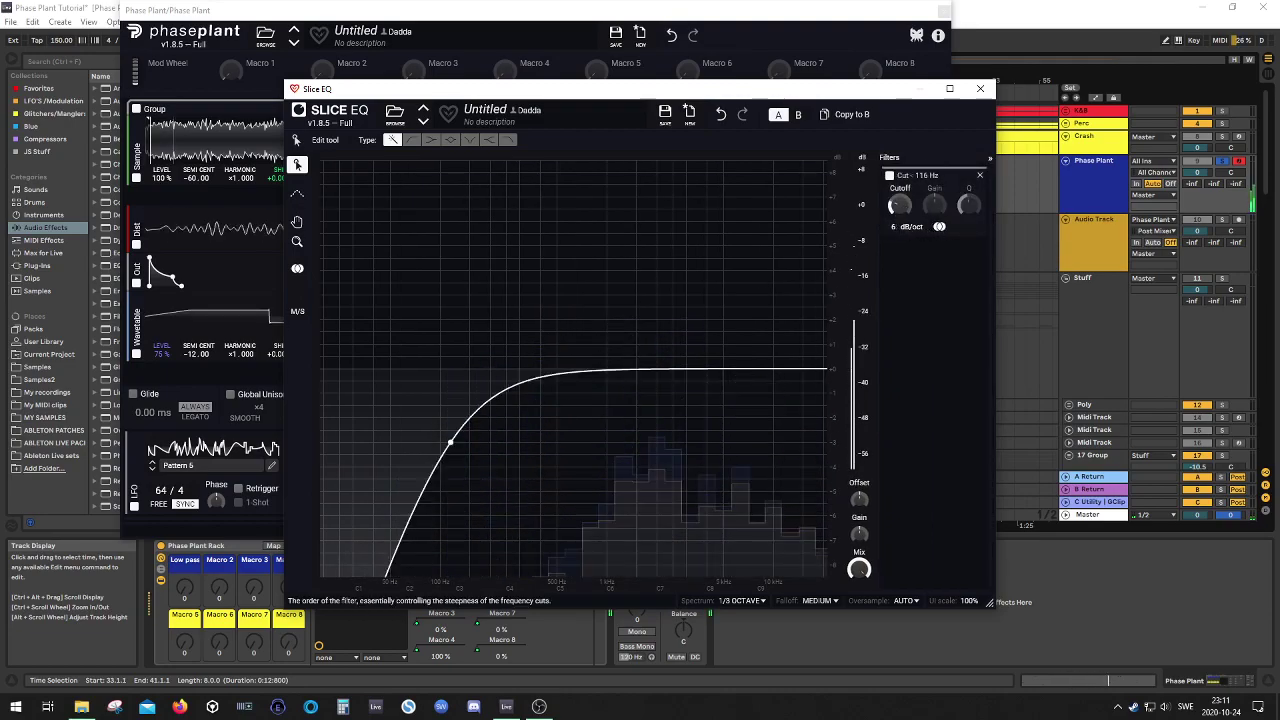
{"action": "left_click", "coordinate": [907, 226]}
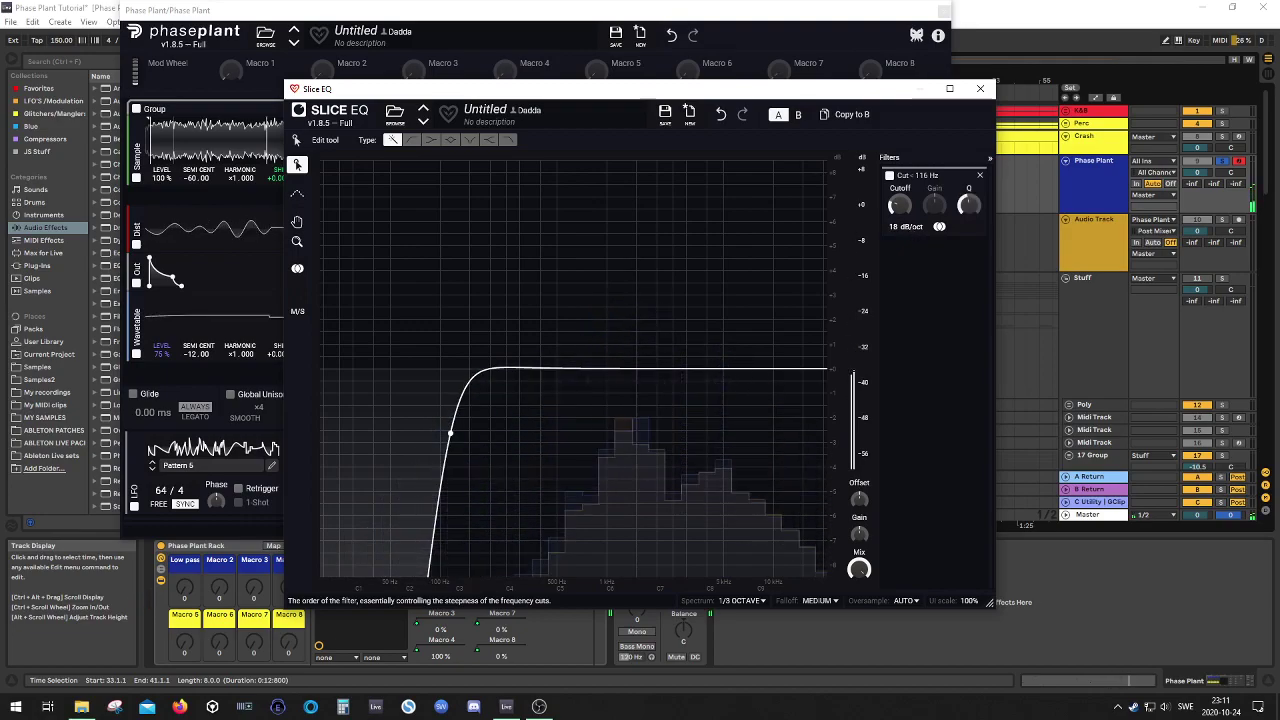
{"action": "left_click_drag", "start_coordinate": [906, 226], "coordinate": [906, 238]}
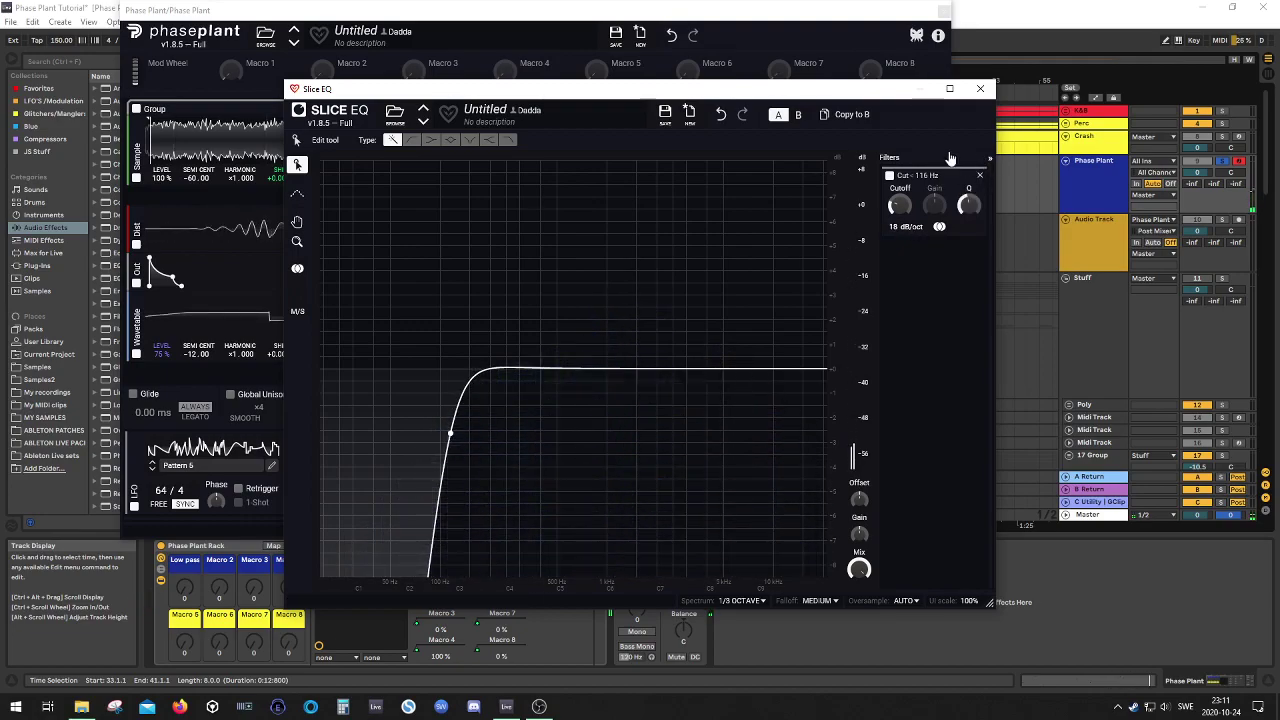
{"action": "left_click", "coordinate": [990, 160]}
{"action": "left_click_drag", "start_coordinate": [496, 419], "coordinate": [470, 512]}
{"action": "left_click", "coordinate": [980, 88]}
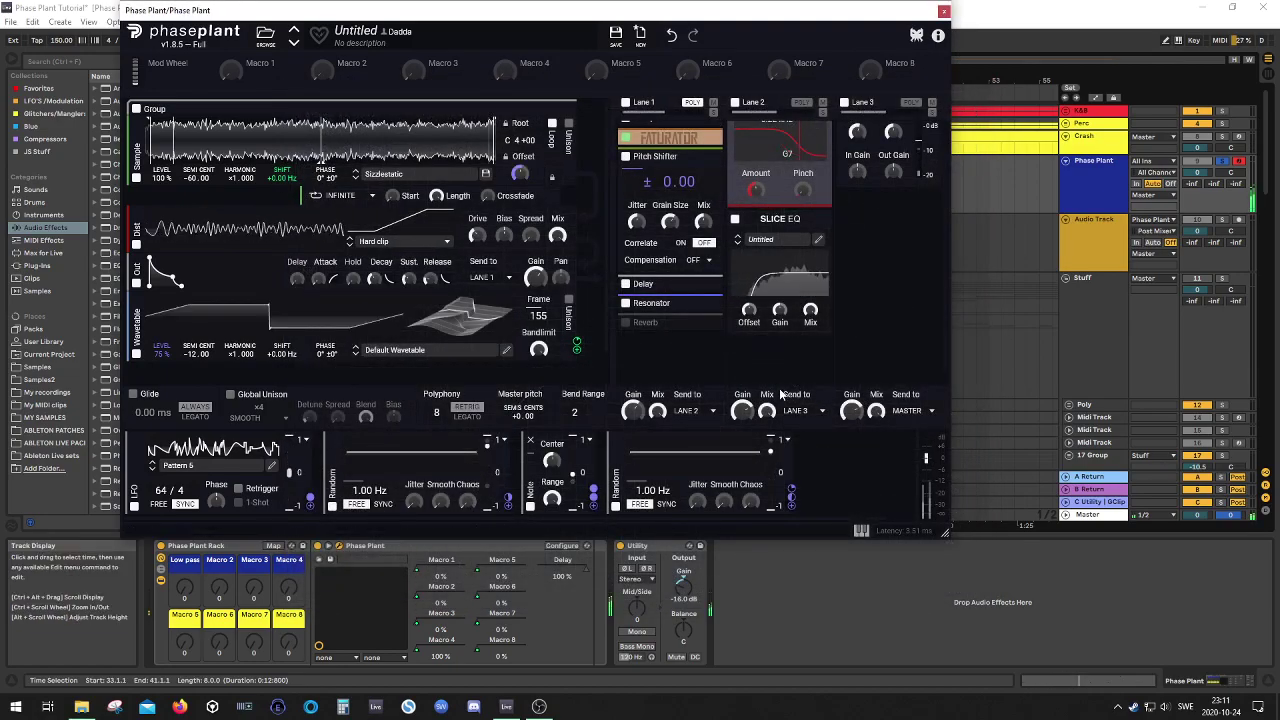
Add a high cut at the upper end of Lane 2's Slice EQ and collapse the effect
{"action": "left_click", "coordinate": [822, 258]}
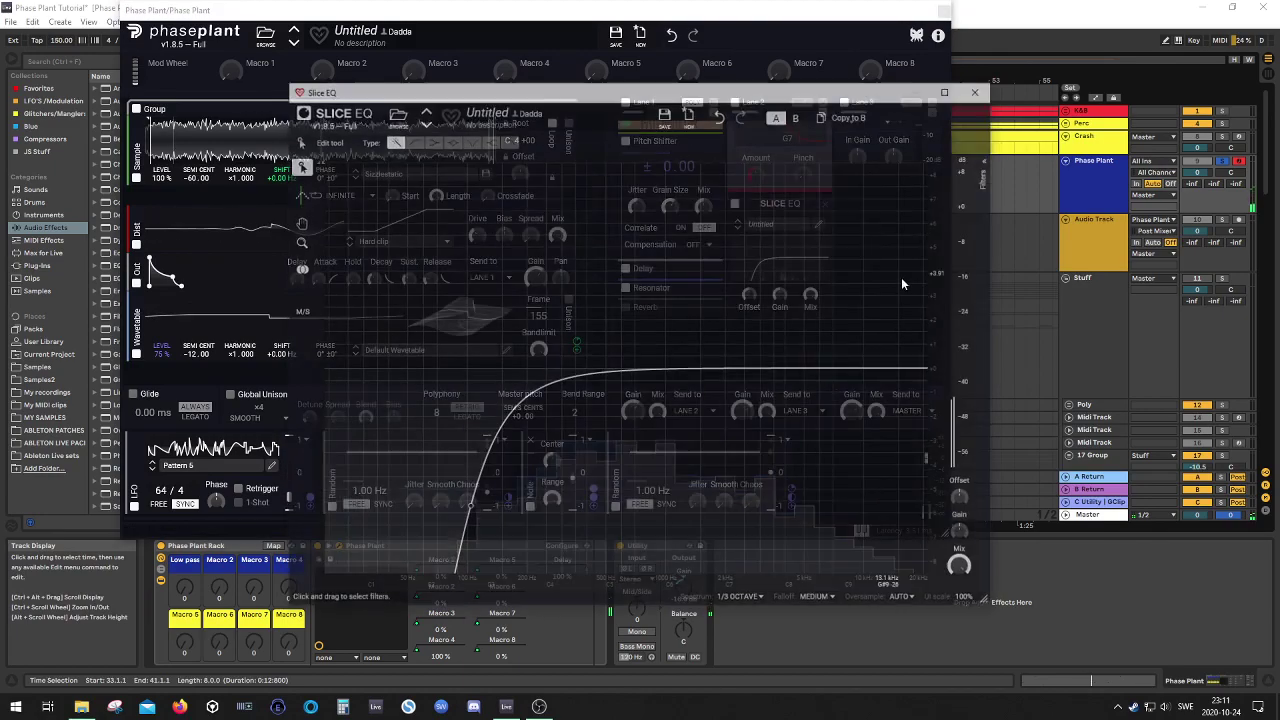
{"action": "left_click_drag", "start_coordinate": [909, 366], "coordinate": [829, 415]}
{"action": "left_click", "coordinate": [980, 89]}
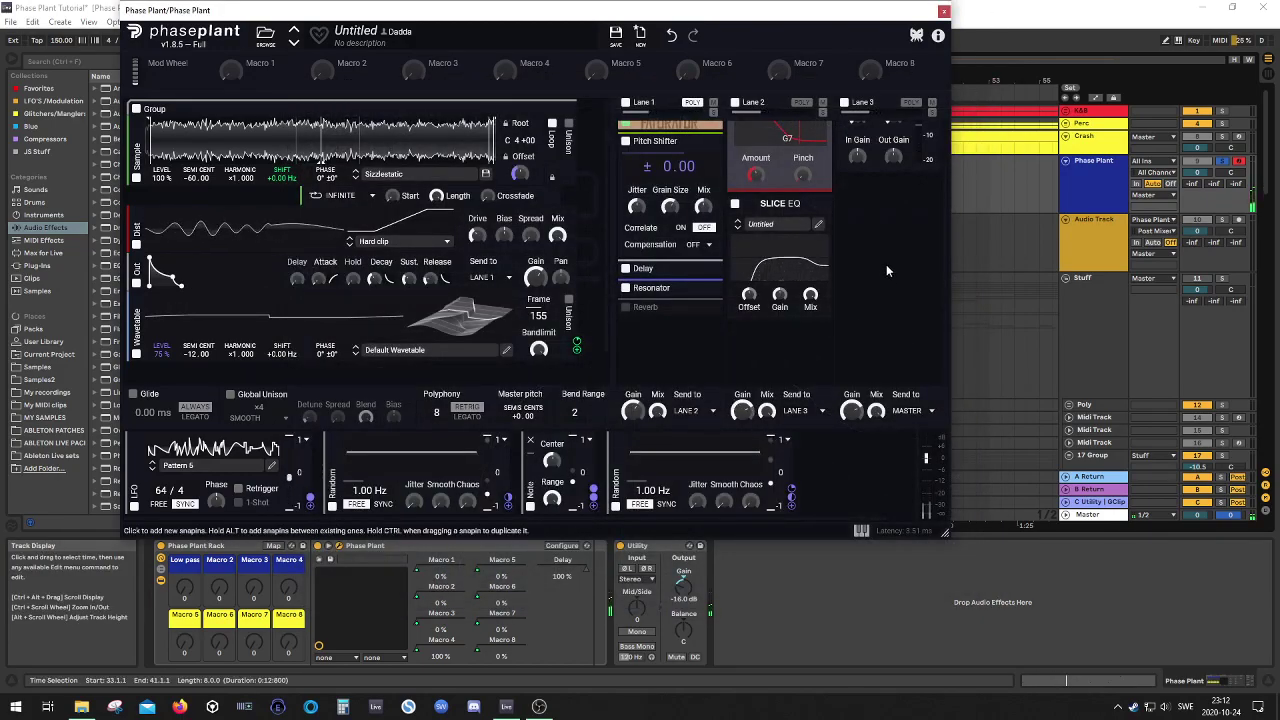
{"action": "scroll", "coordinate": [832, 292], "scroll_direction": "up", "scroll_amount": 2}
{"action": "left_click", "coordinate": [816, 259]}
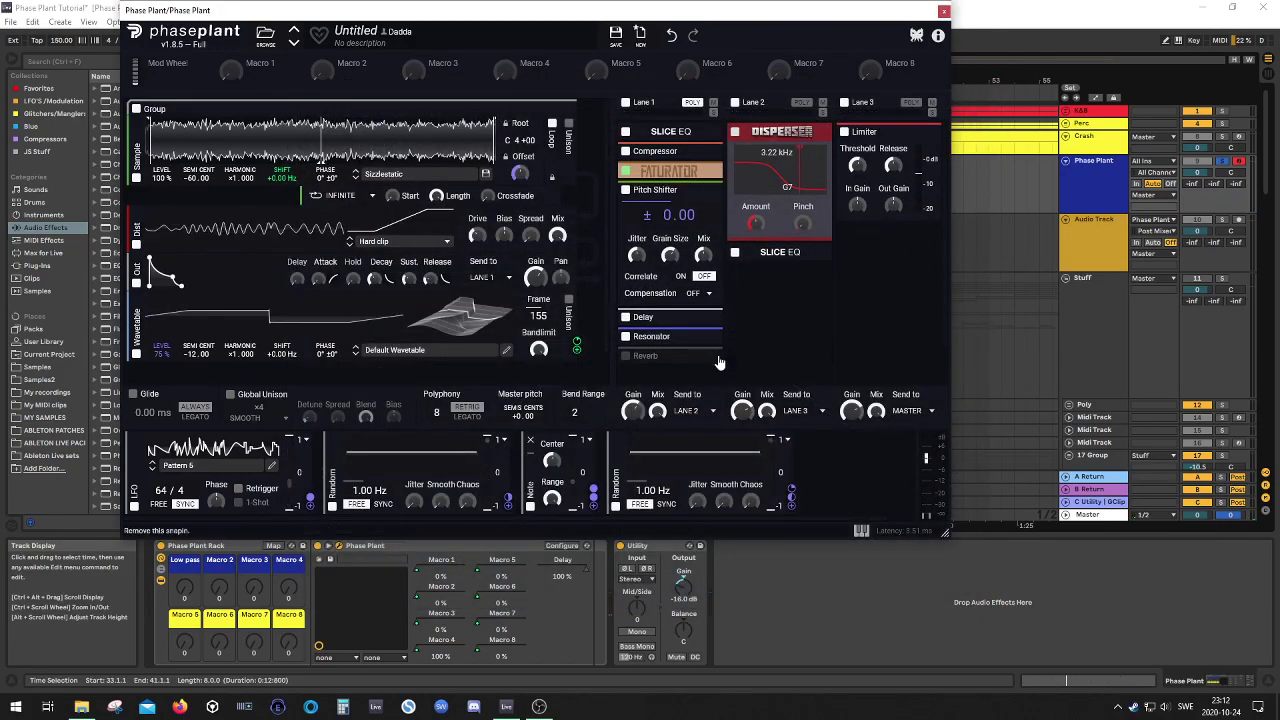
Re-enable the Reverb in Lane 1 and lower the Disperser's frequency to 440 Hz (A4)
{"action": "scroll", "coordinate": [830, 312], "scroll_direction": "down", "scroll_amount": 2}
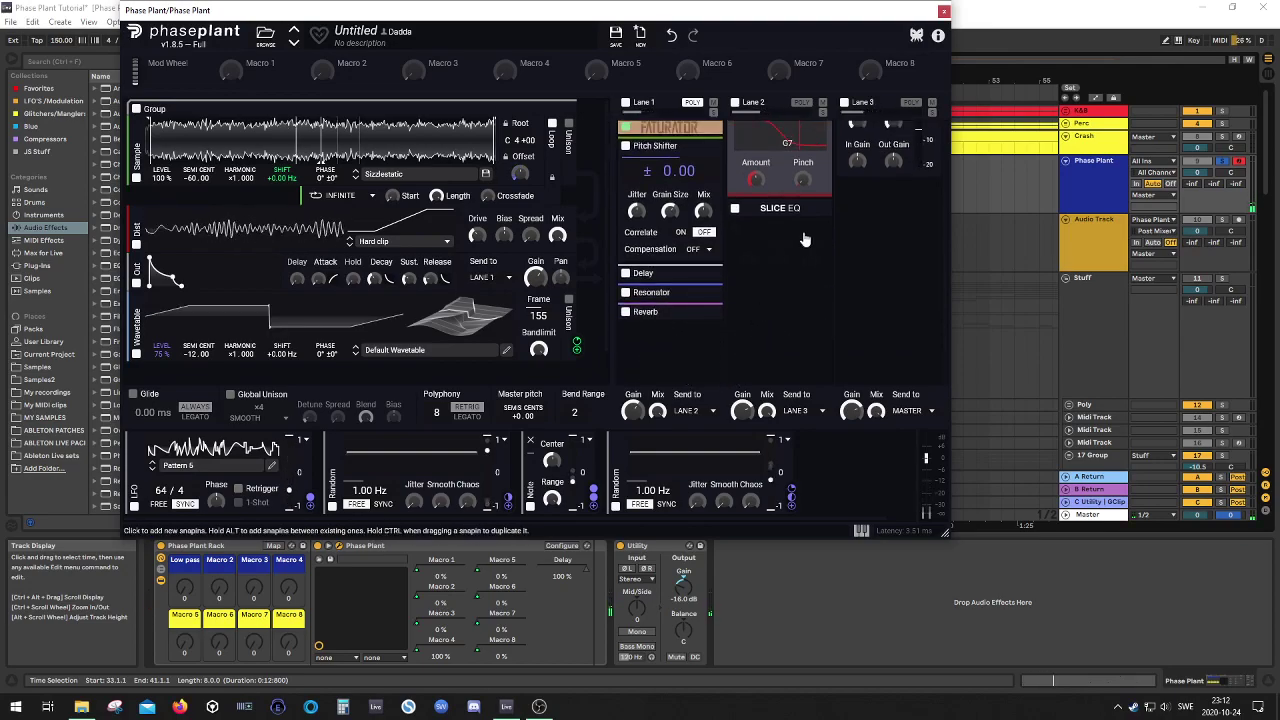
{"action": "scroll", "coordinate": [798, 248], "scroll_direction": "up", "scroll_amount": 2}
{"action": "left_click_drag", "start_coordinate": [798, 171], "coordinate": [782, 177]}
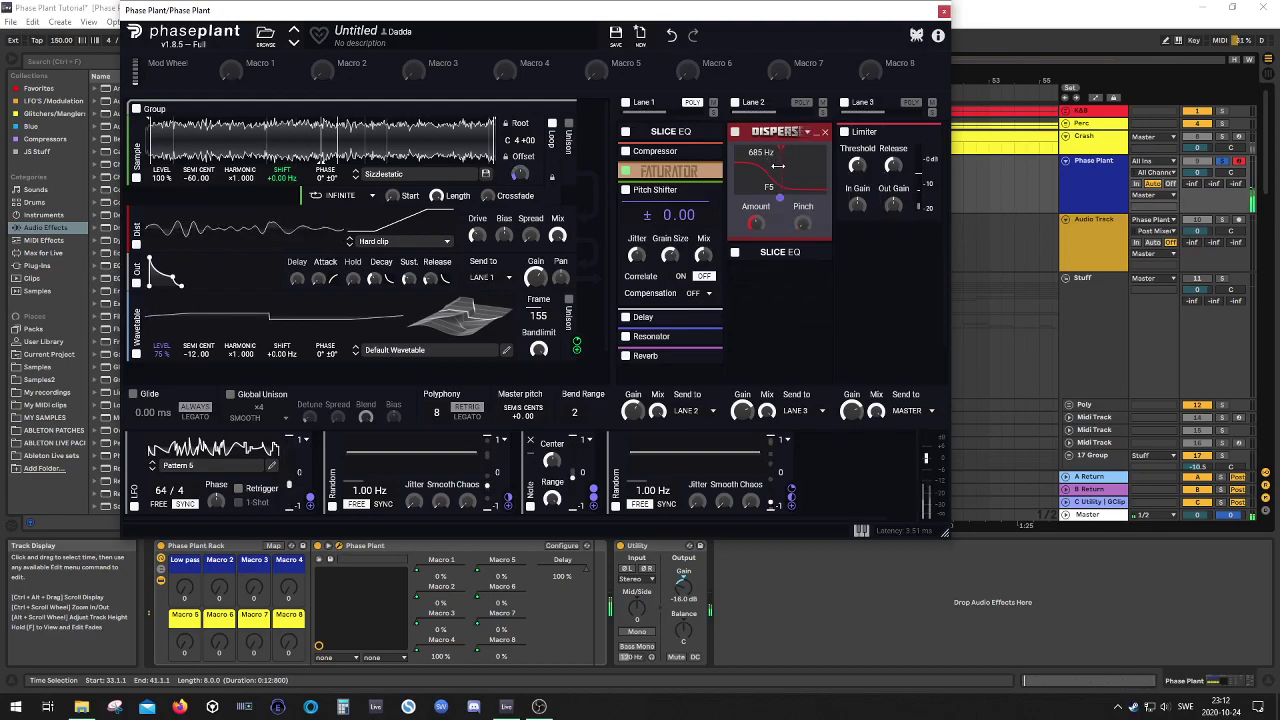
{"action": "left_click_drag", "start_coordinate": [775, 166], "coordinate": [773, 166]}
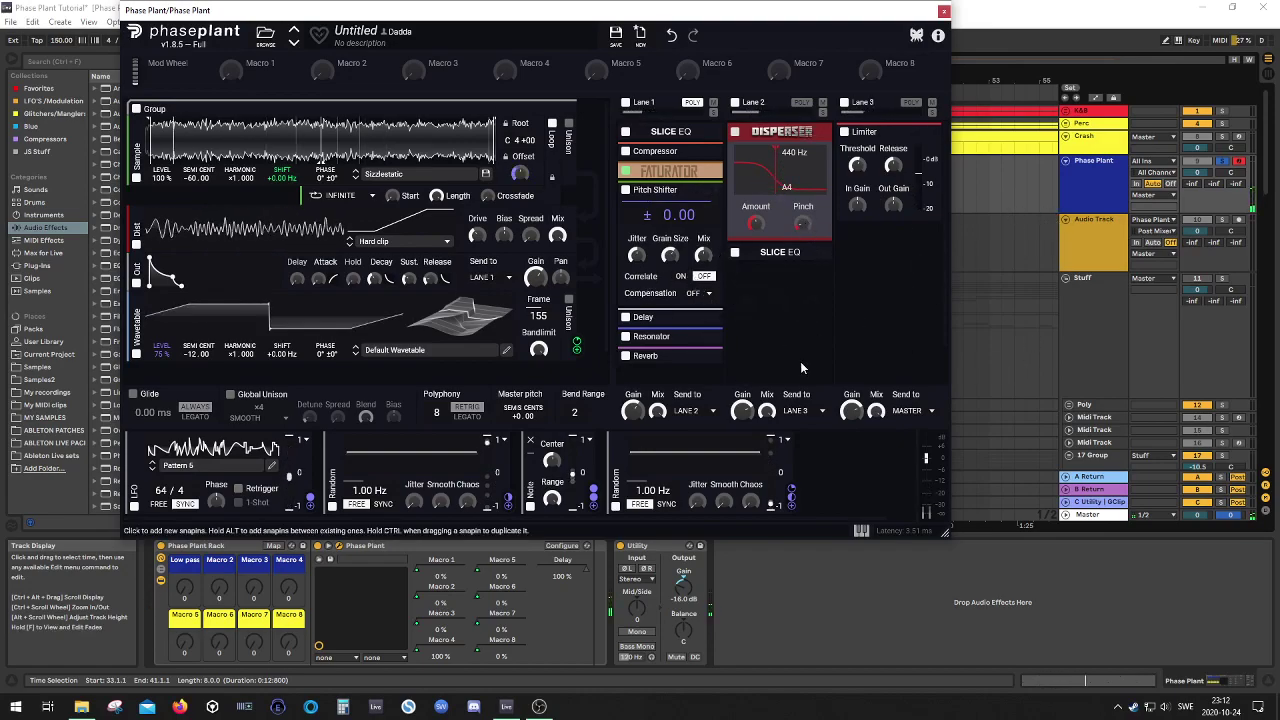
Add a Reverser between the Delay and the Resonator in Lane 1, with a synced time of 7/16
{"action": "scroll", "coordinate": [763, 362], "scroll_direction": "down", "scroll_amount": 1}
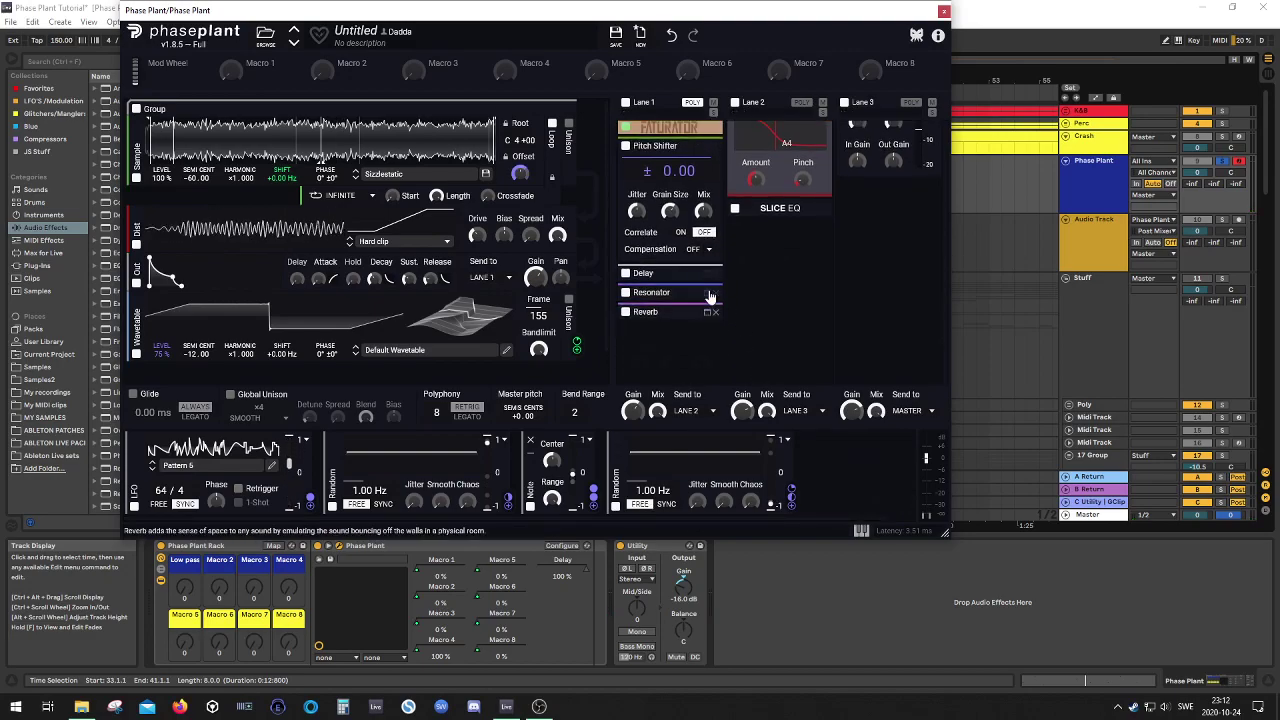
{"action": "scroll", "coordinate": [697, 200], "scroll_direction": "up", "scroll_amount": 1}
{"action": "left_click", "coordinate": [697, 192]}
{"action": "left_click", "coordinate": [677, 309]}
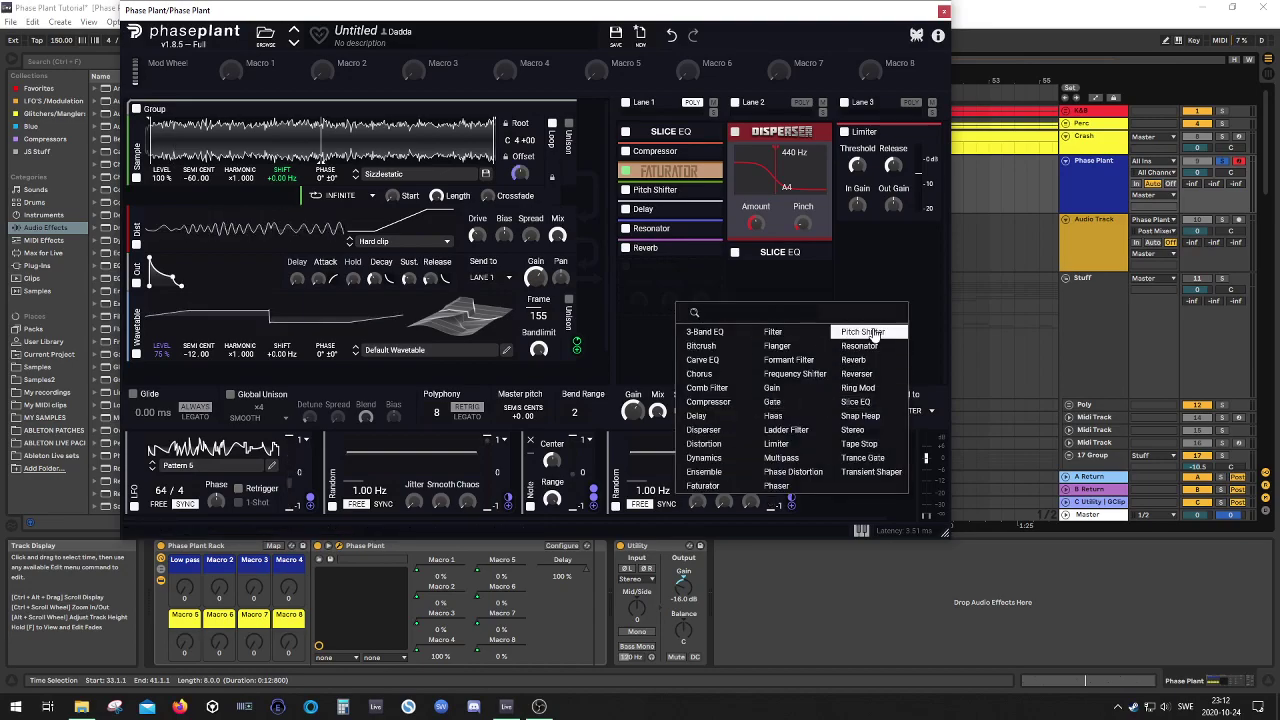
{"action": "left_click", "coordinate": [857, 373]}
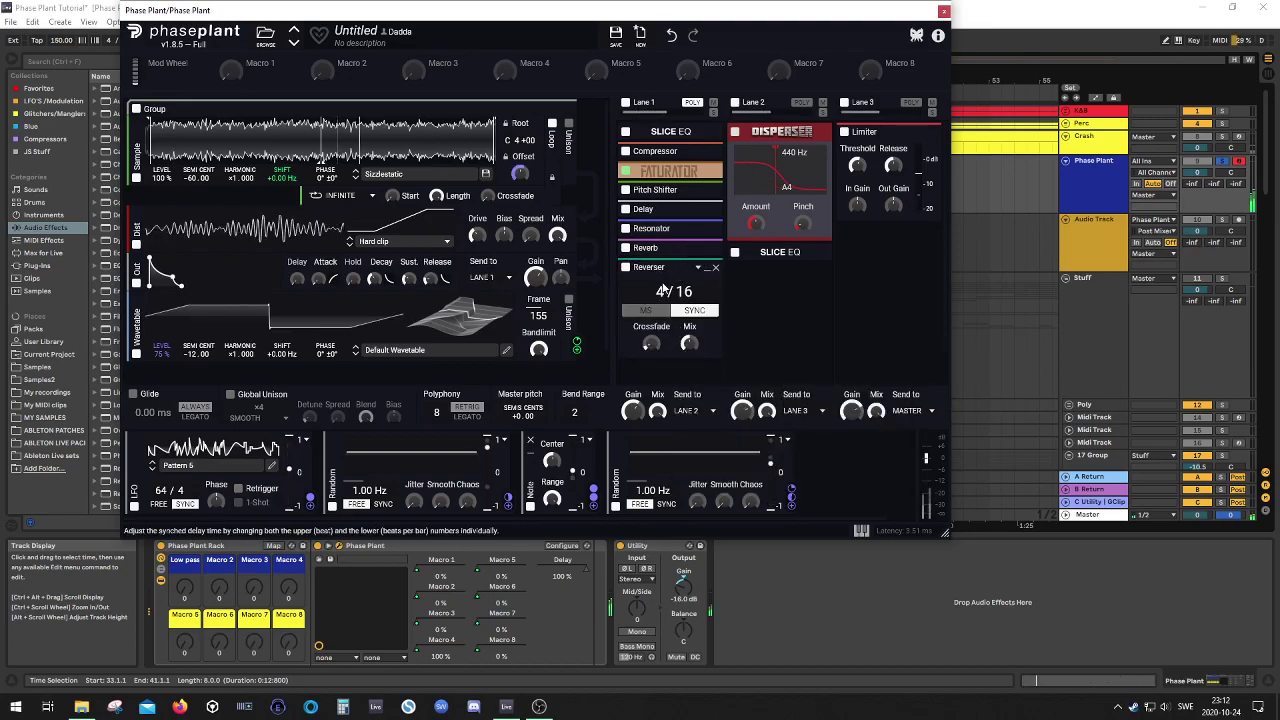
{"action": "left_click_drag", "start_coordinate": [662, 268], "coordinate": [670, 233]}
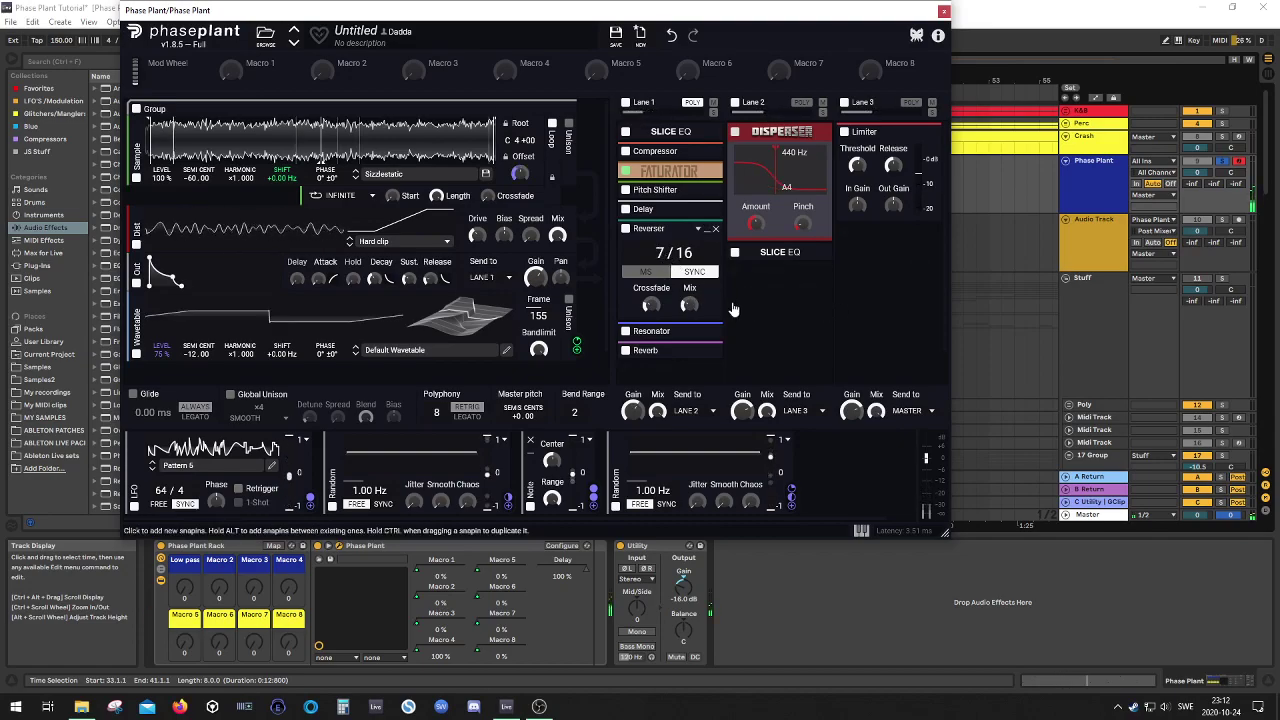
Assign Macro 1 to the Reverser's mix, rename the macro "Reverser mix" and sweep it to test the effect
{"action": "left_click", "coordinate": [250, 75]}
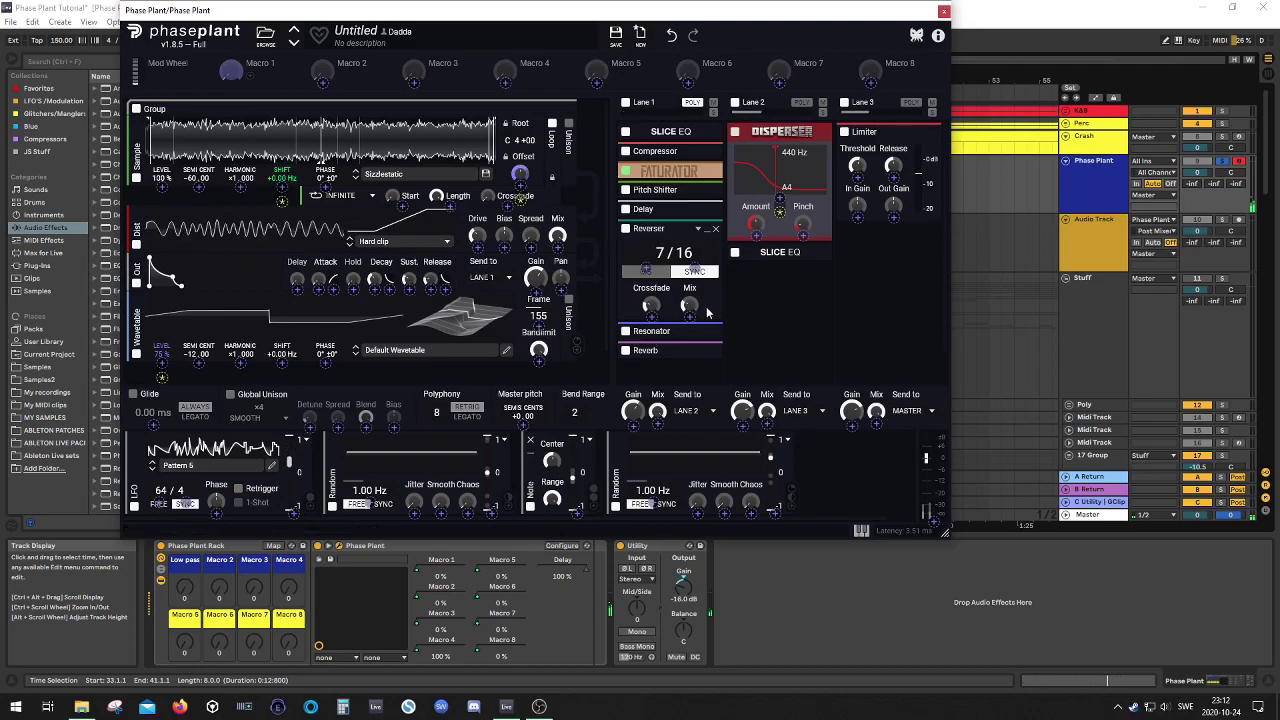
{"action": "mouse_move", "coordinate": [697, 324]}
{"action": "left_mouse_down"}
{"action": "mouse_move", "coordinate": [697, 308]}
{"action": "mouse_move", "coordinate": [691, 320]}
{"action": "left_mouse_up"}
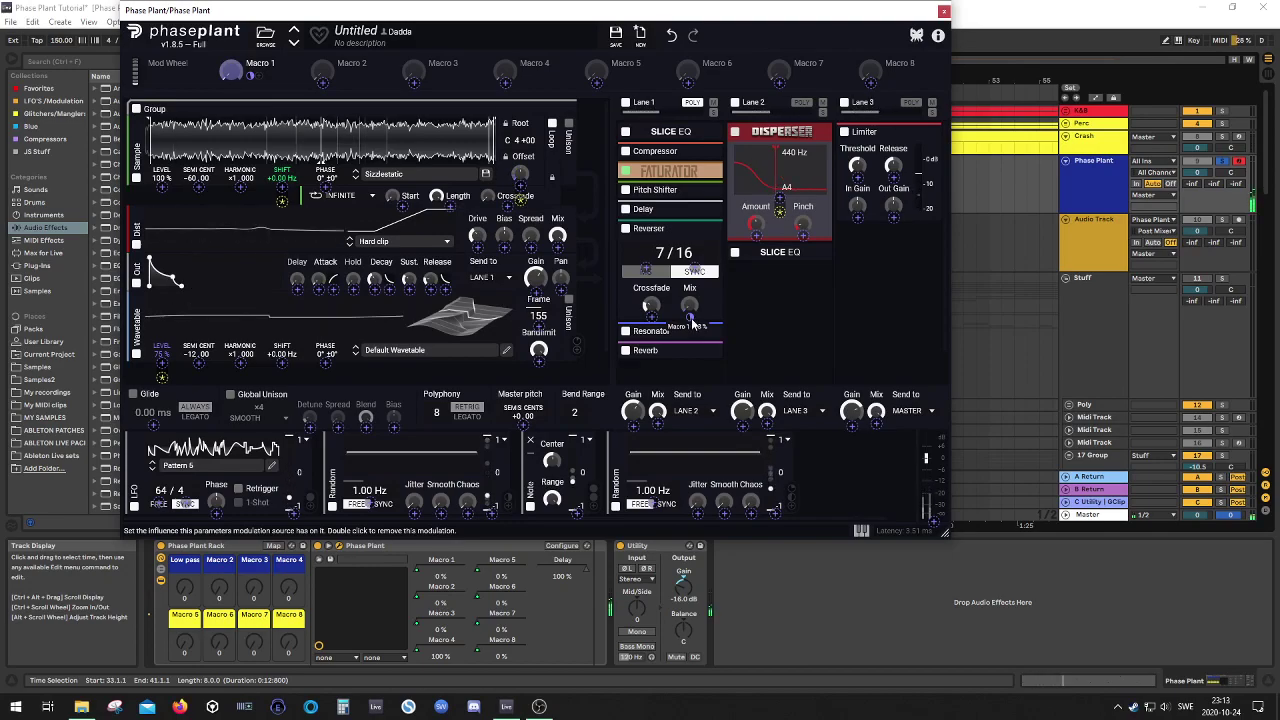
{"action": "left_click", "coordinate": [825, 320]}
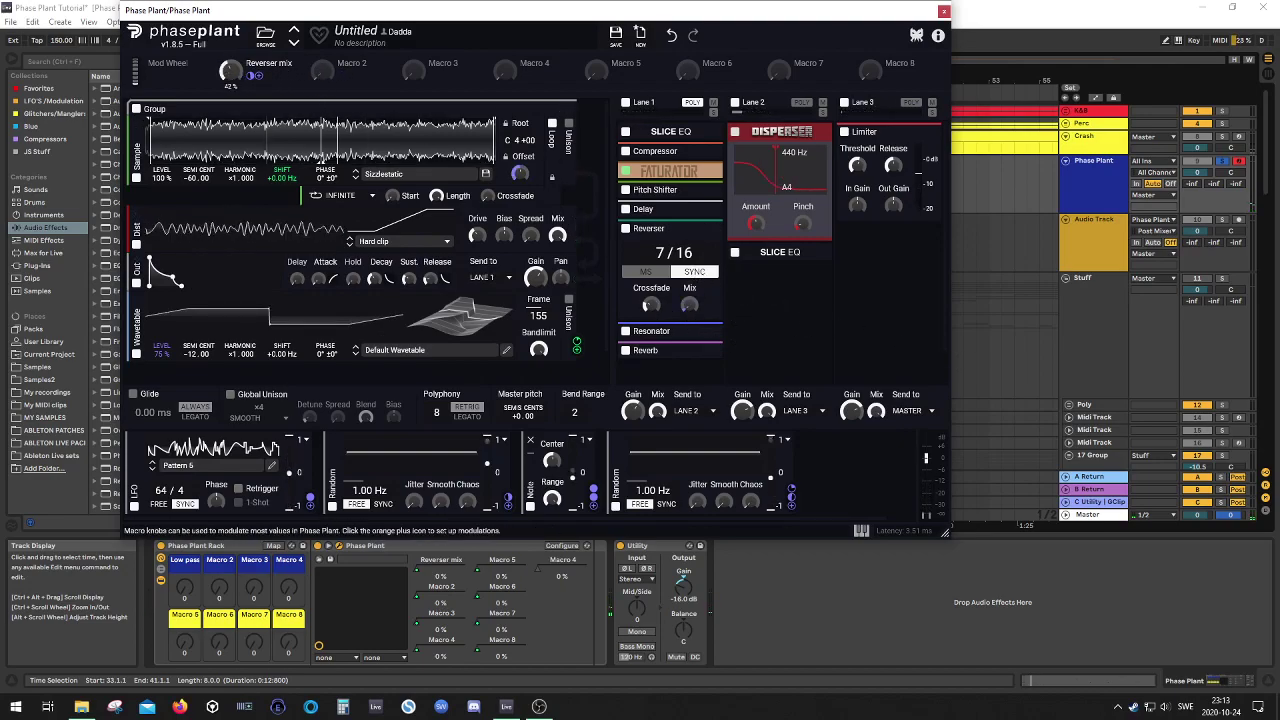
{"action": "left_click_drag", "start_coordinate": [230, 70], "coordinate": [230, 76]}
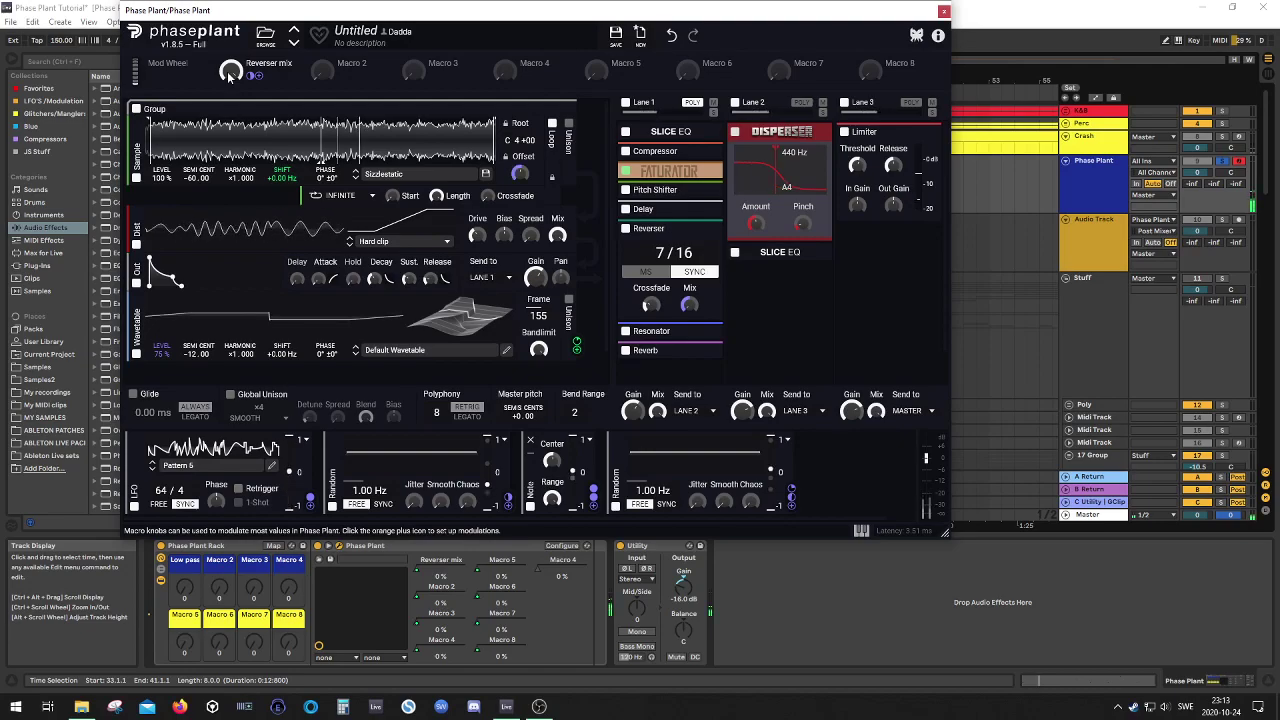
{"action": "scroll", "coordinate": [700, 300], "scroll_direction": "down", "scroll_amount": 2}
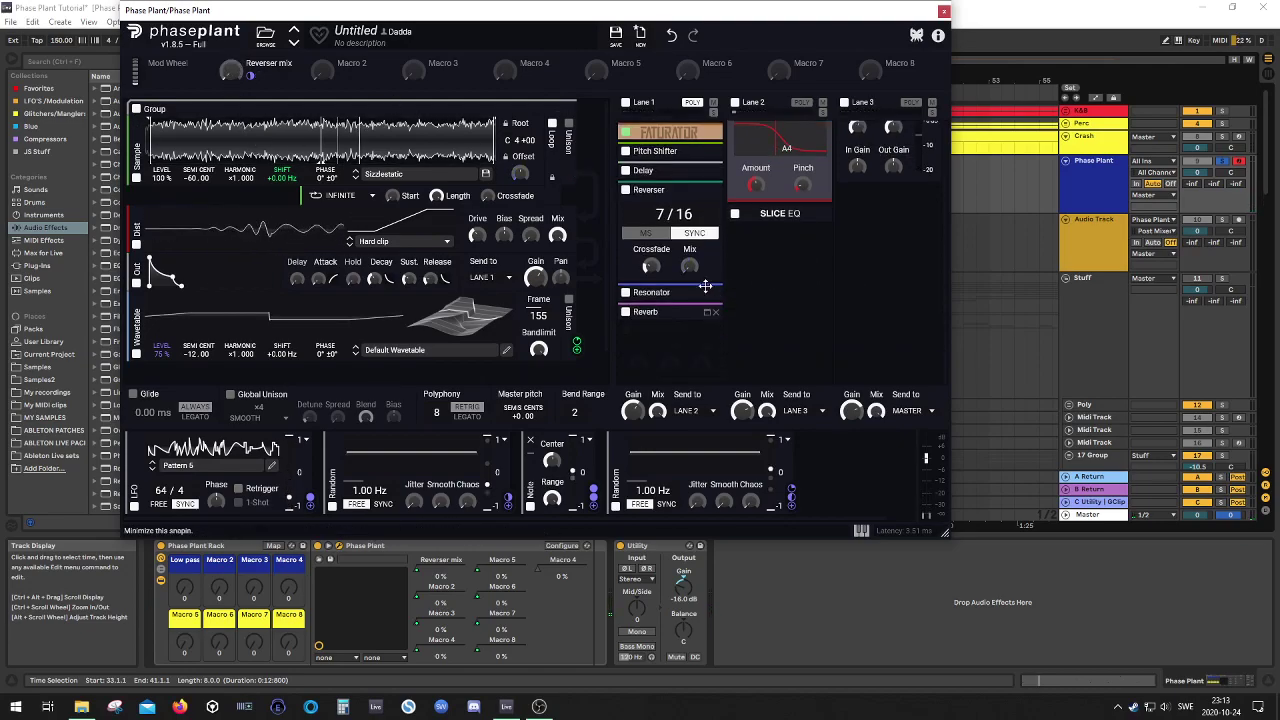
{"action": "left_click", "coordinate": [709, 293]}
{"action": "scroll", "coordinate": [708, 280], "scroll_direction": "down", "scroll_amount": 4}
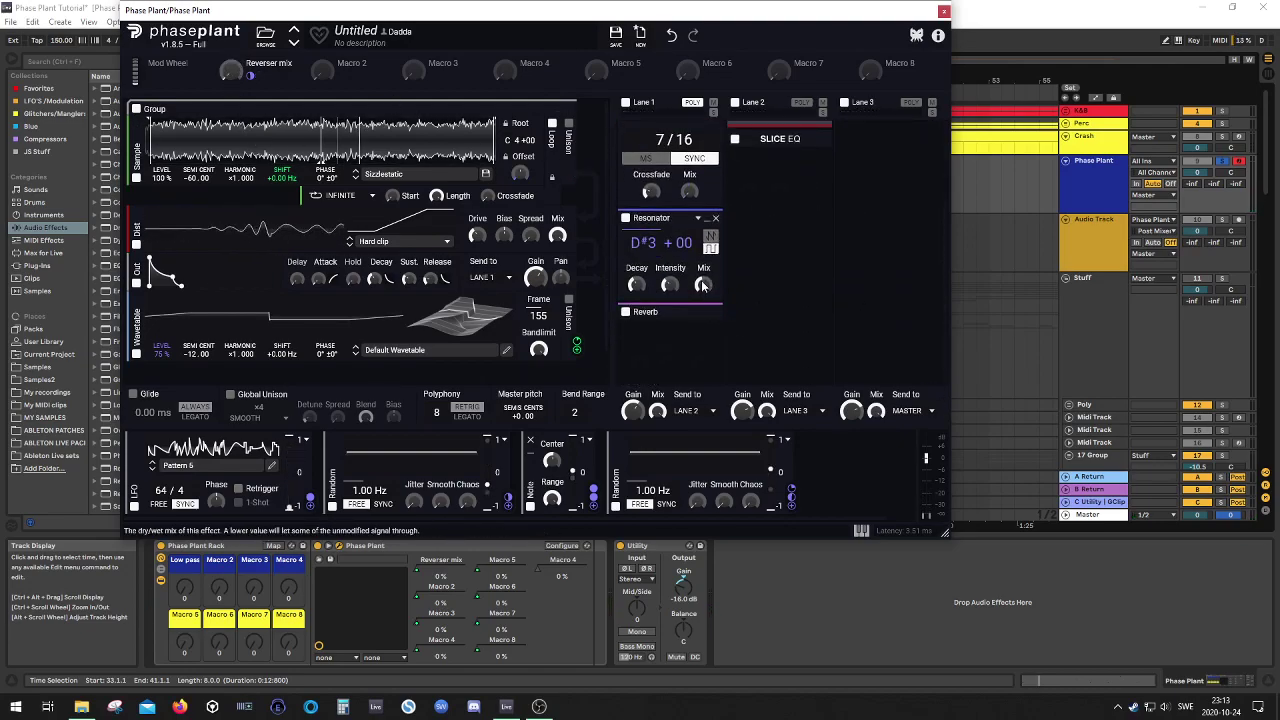
{"action": "left_click", "coordinate": [702, 219]}
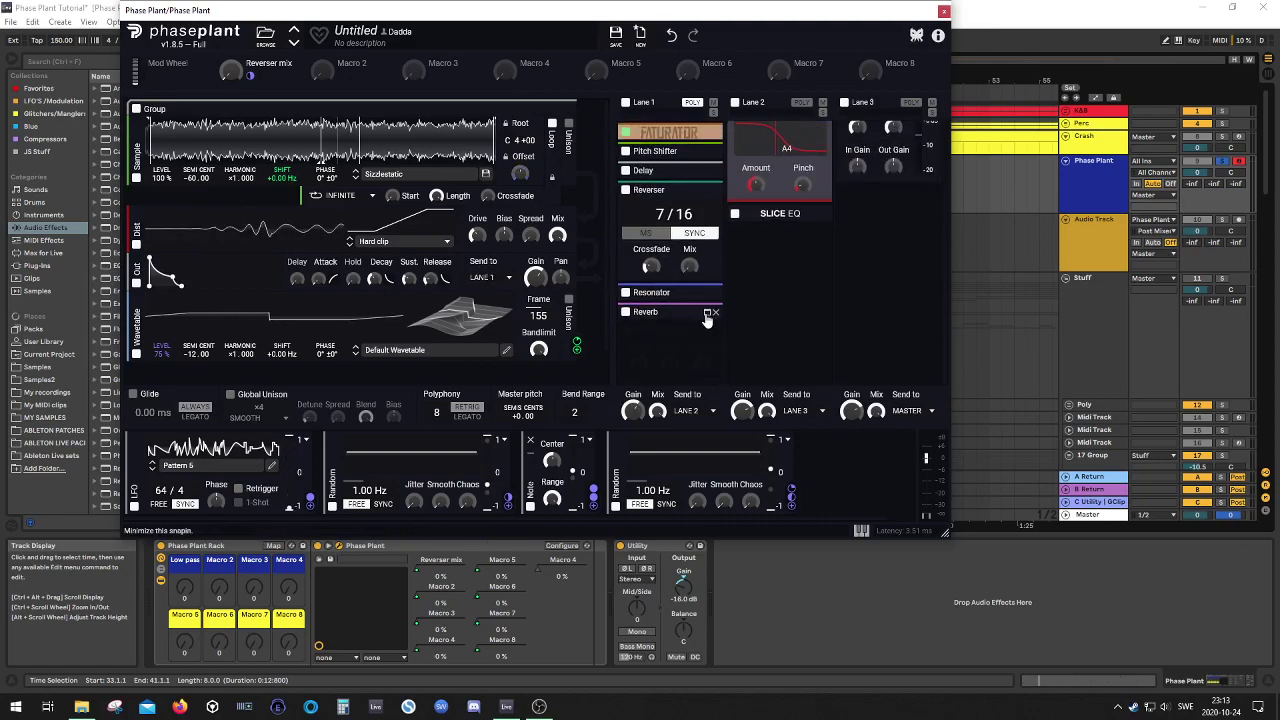
Assign Macro 2 to the Reverb's mix with a 0% base value and 50% modulation, and rename the macro "Reverb"
{"action": "left_click", "coordinate": [705, 311]}
{"action": "scroll", "coordinate": [713, 335], "scroll_direction": "down", "scroll_amount": 4}
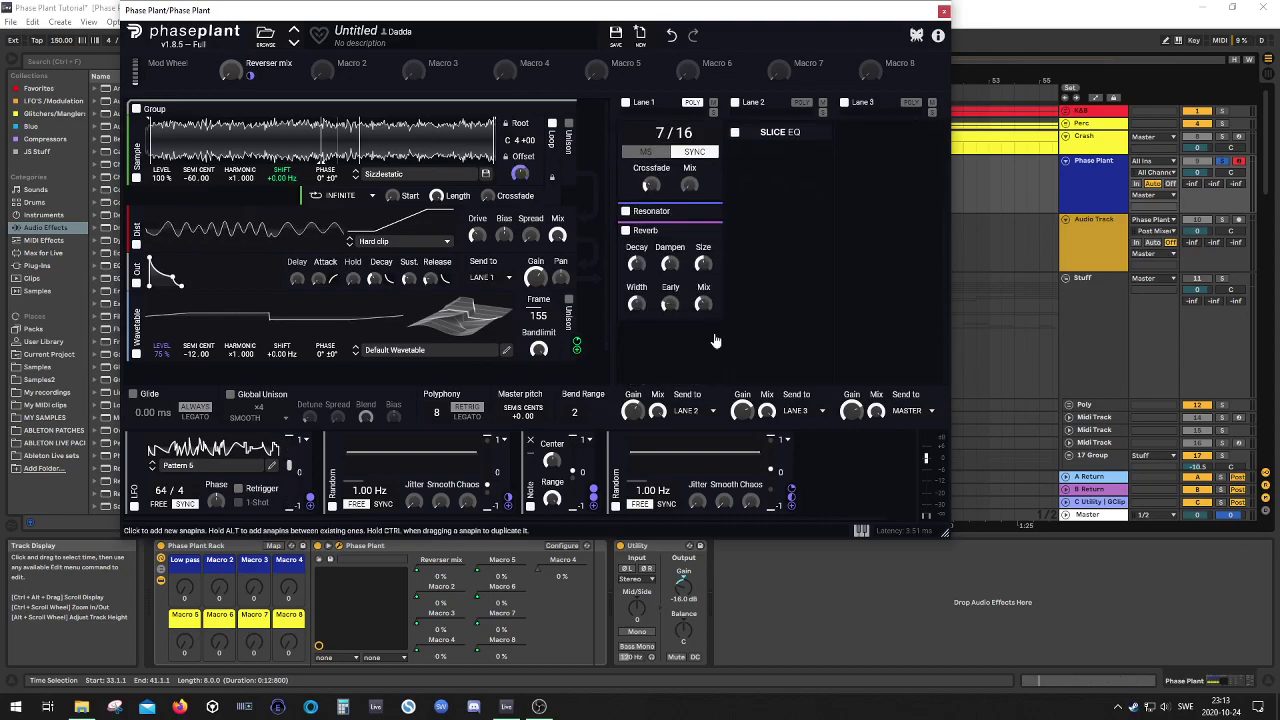
{"action": "left_click", "coordinate": [342, 76]}
{"action": "left_click_drag", "start_coordinate": [703, 316], "coordinate": [739, 228]}
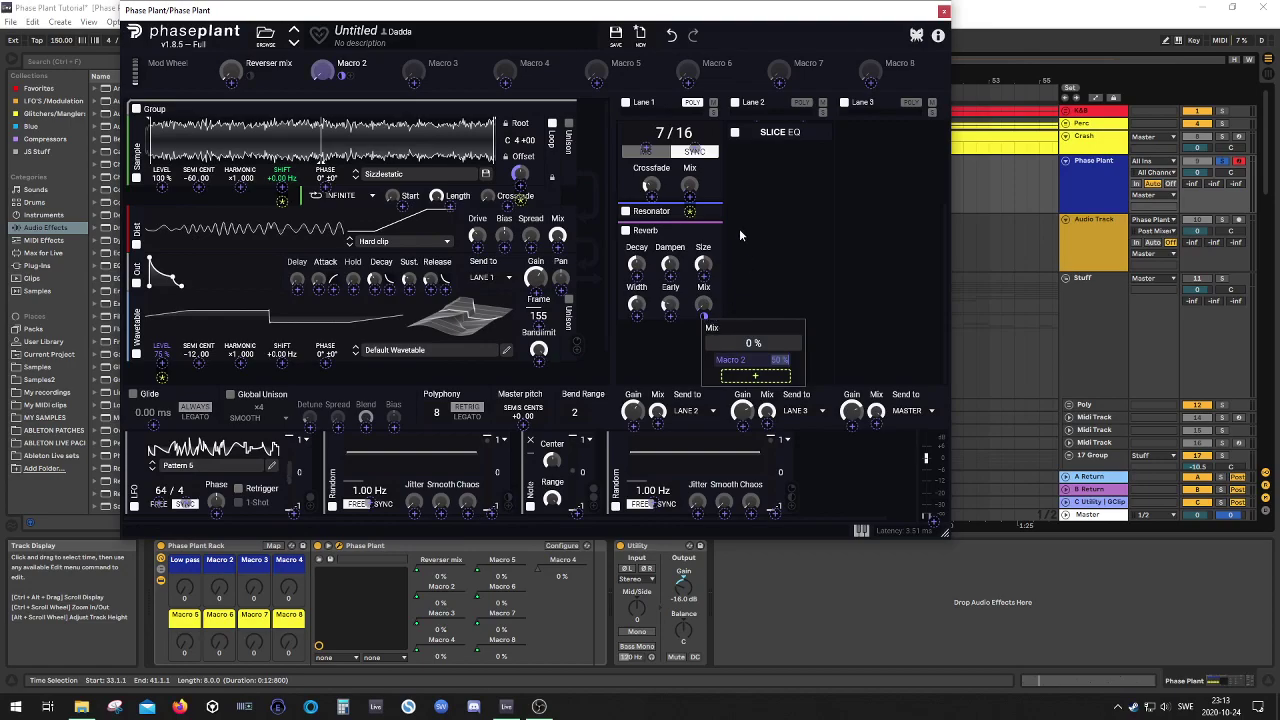
{"action": "left_click", "coordinate": [342, 76]}
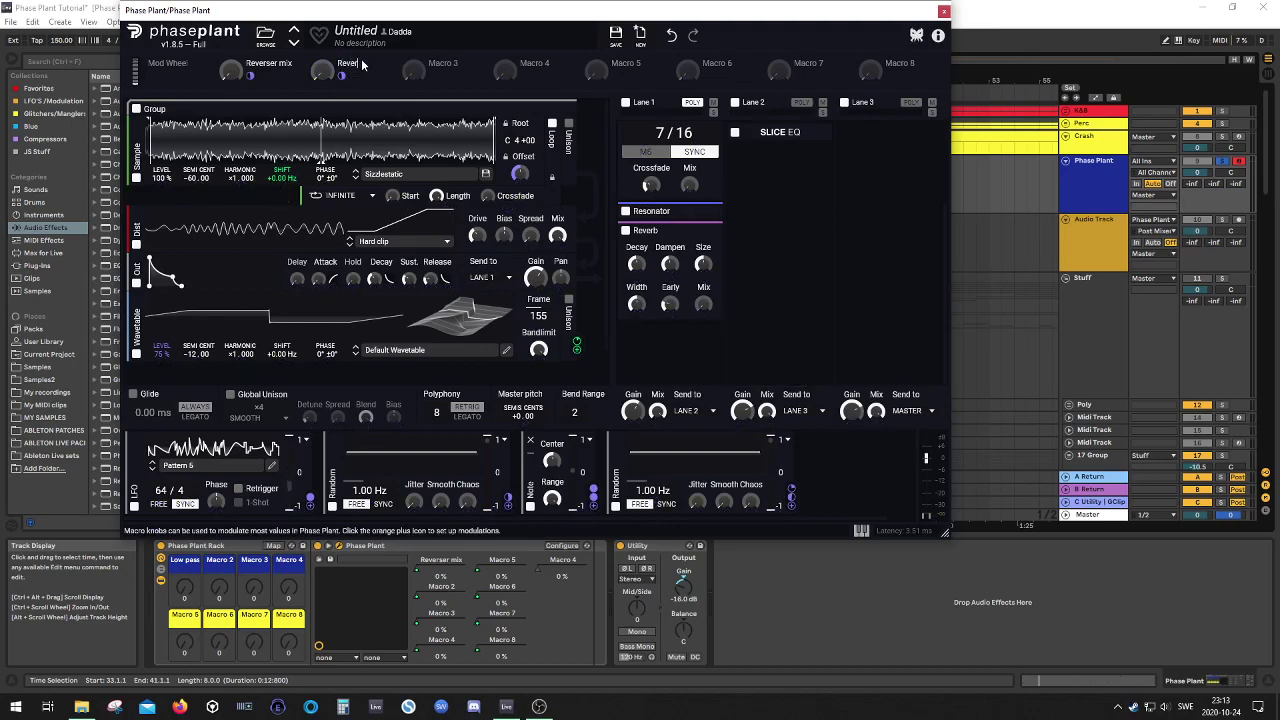
Expand the Delay in Lane 1 and assign Macro 3 to its mix with 49% modulation
{"action": "scroll", "coordinate": [744, 235], "scroll_direction": "up", "scroll_amount": 3}
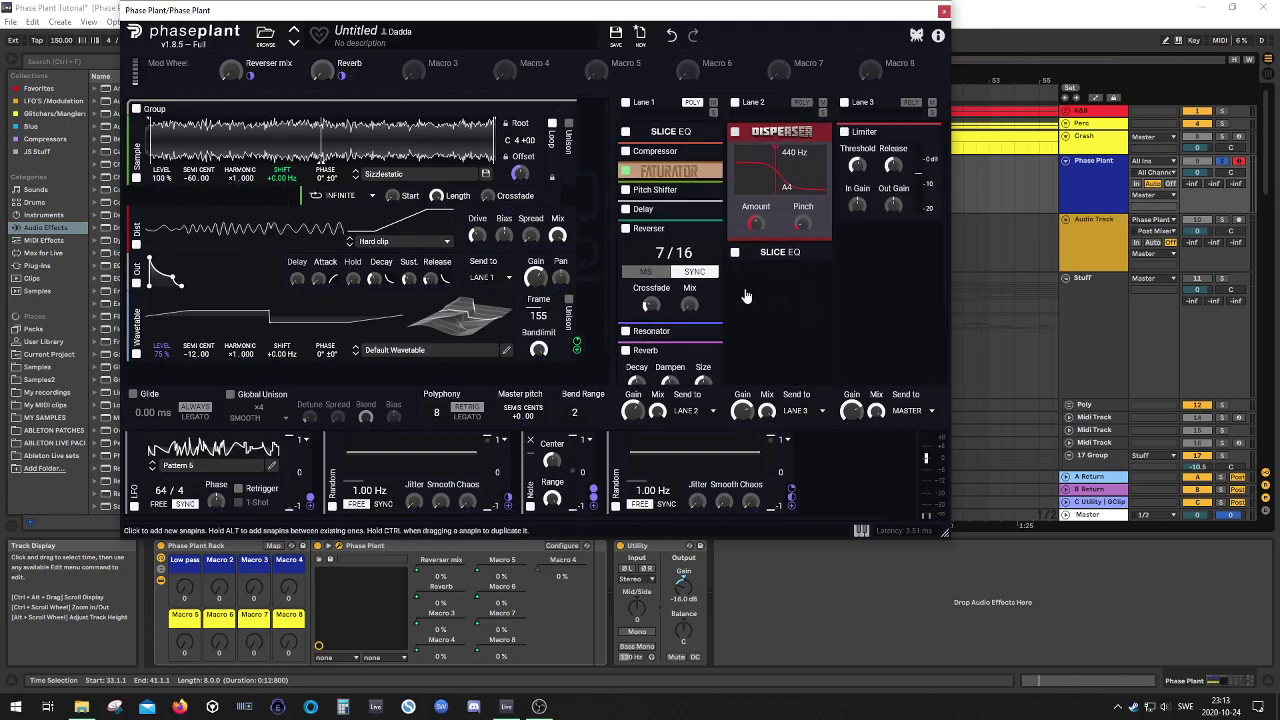
{"action": "left_click", "coordinate": [707, 209]}
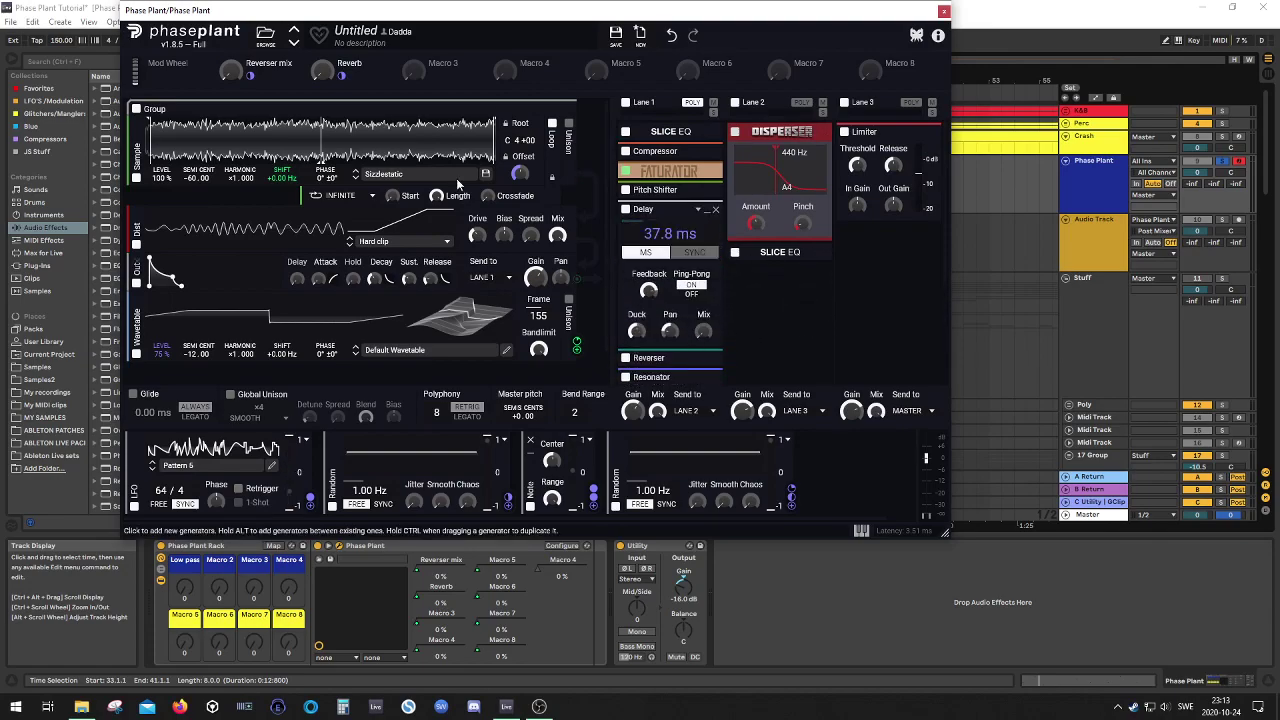
{"action": "left_click_drag", "start_coordinate": [429, 81], "coordinate": [703, 332]}
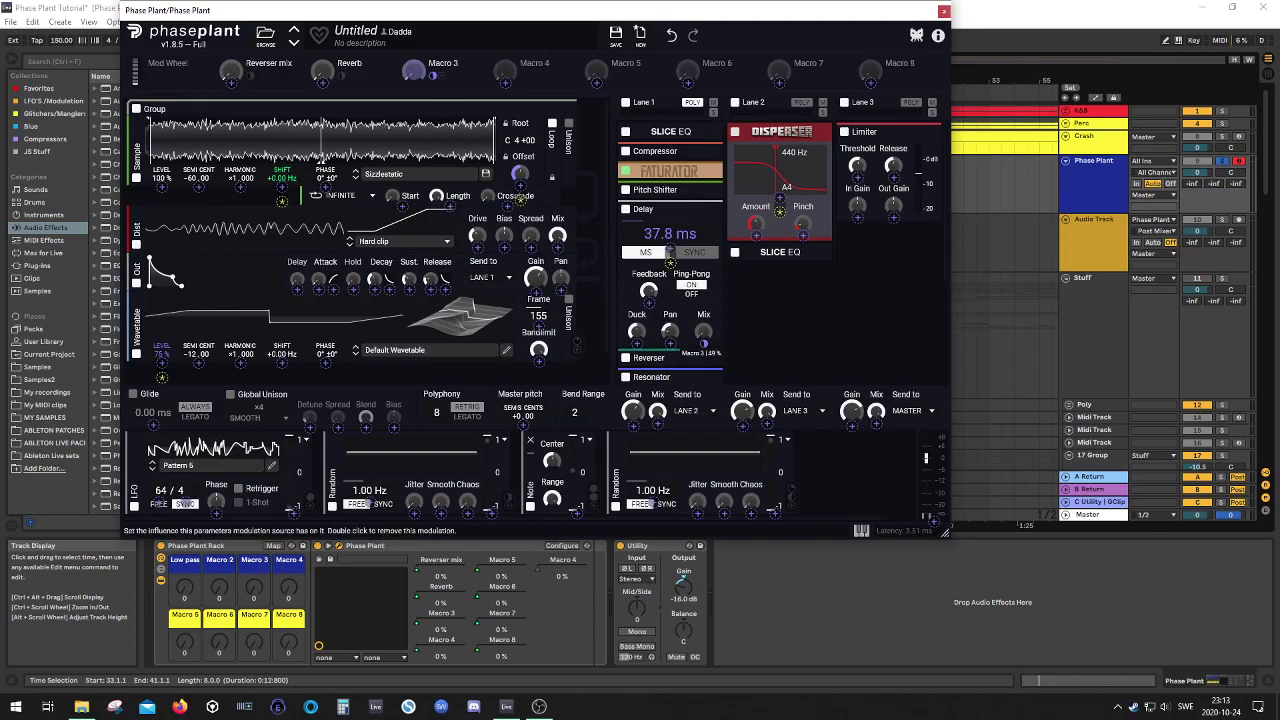
{"action": "left_click", "coordinate": [767, 347]}
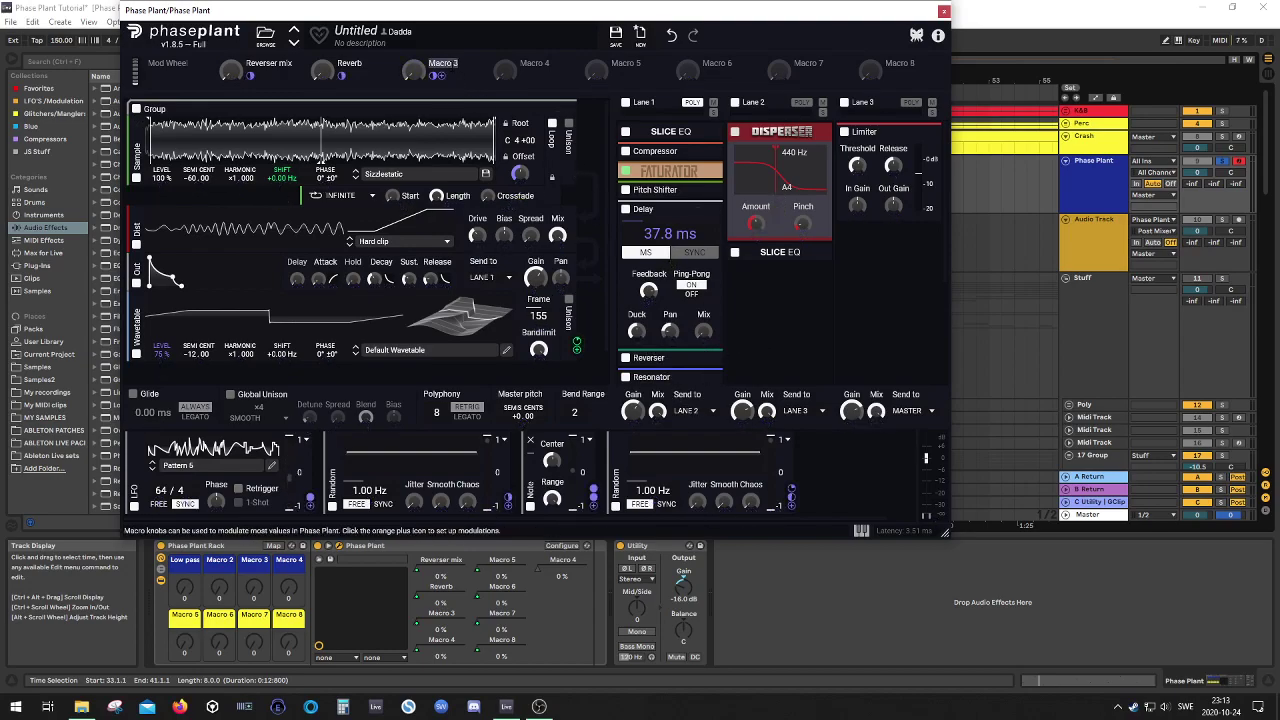
Raise Macro 3 to 100% during playback to test the delay and rename the macro "Psy-delay"
{"action": "key", "text": "space"}
{"action": "left_click_drag", "start_coordinate": [416, 73], "coordinate": [416, 22]}
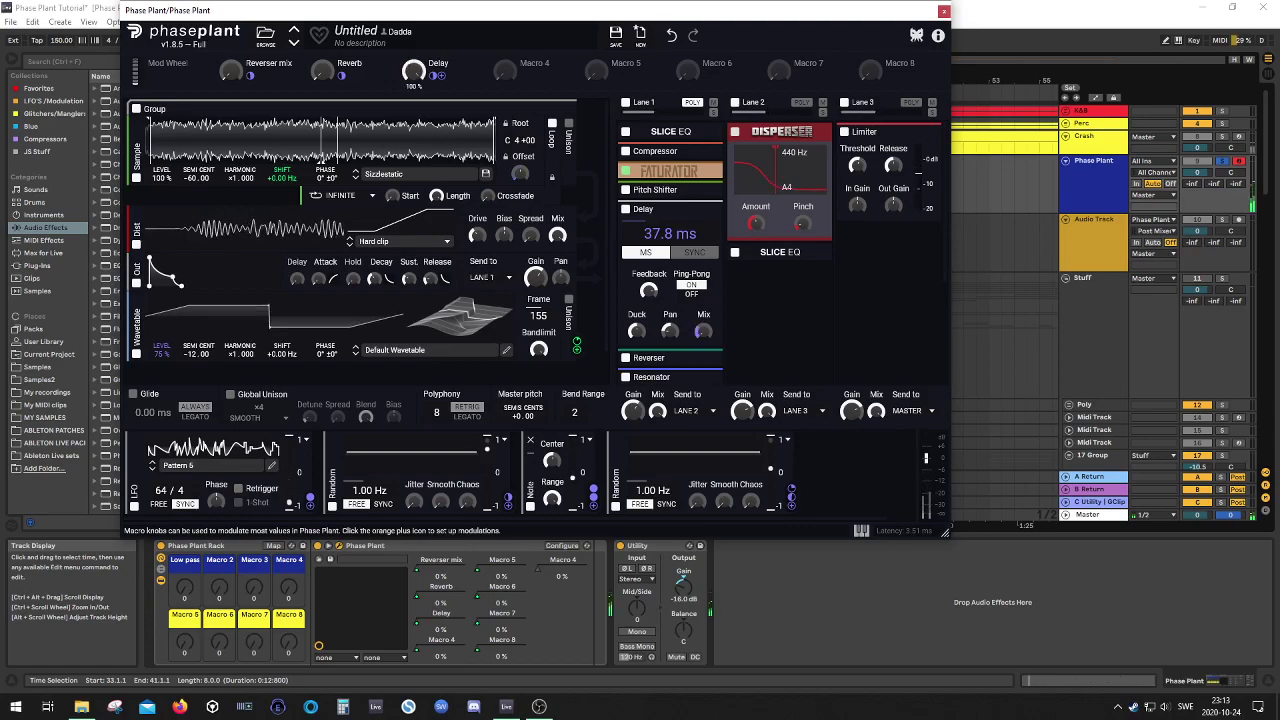
{"action": "double_click", "coordinate": [438, 63]}
{"action": "type", "text": "Psy"}
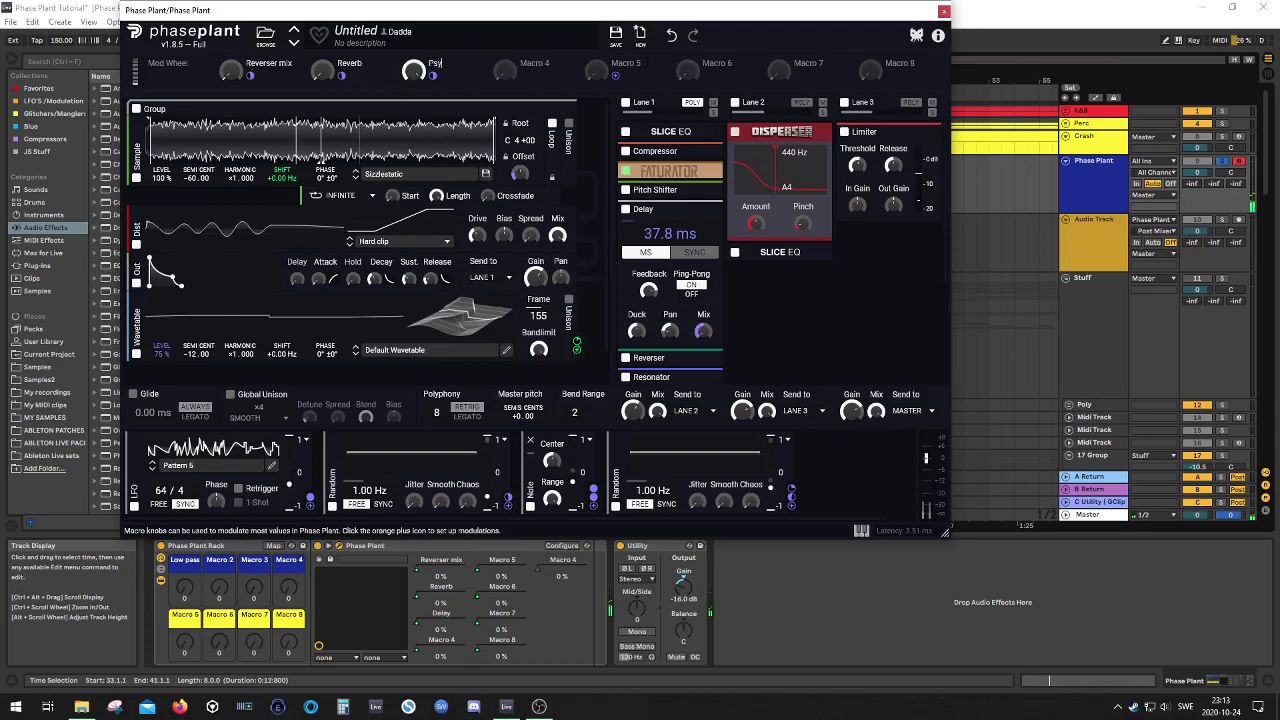
{"action": "type", "text": "-delay"}
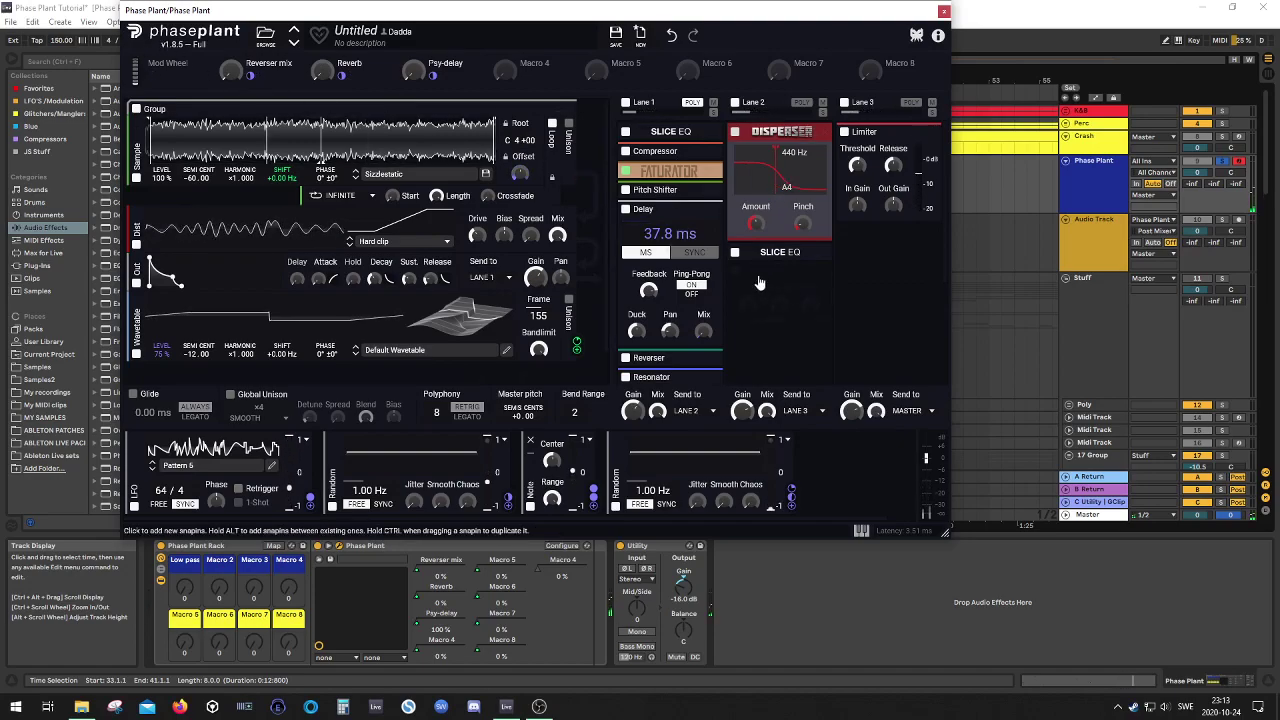
Assign Macro 4 to the Pitch Shifter's mix with 50% modulation and rename the macro "Pitch Shift"
{"action": "left_click", "coordinate": [711, 210]}
{"action": "left_click", "coordinate": [710, 191]}
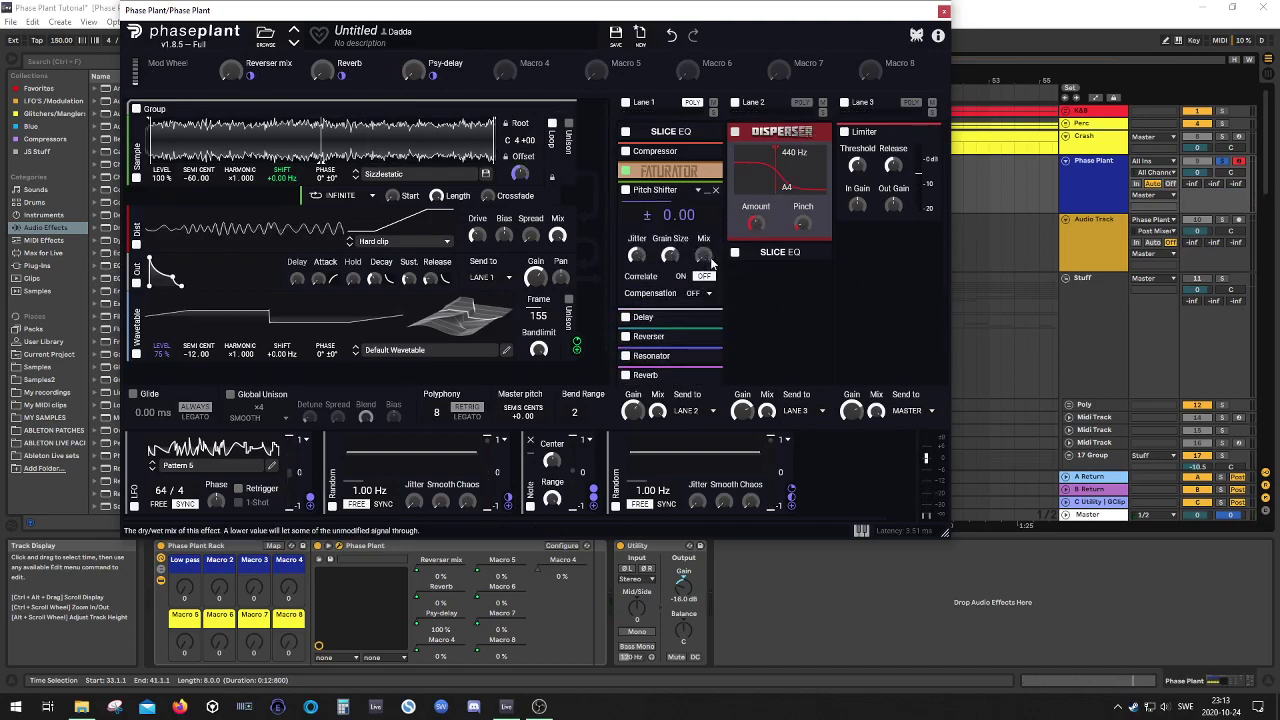
{"action": "left_click", "coordinate": [524, 76]}
{"action": "left_click", "coordinate": [704, 267]}
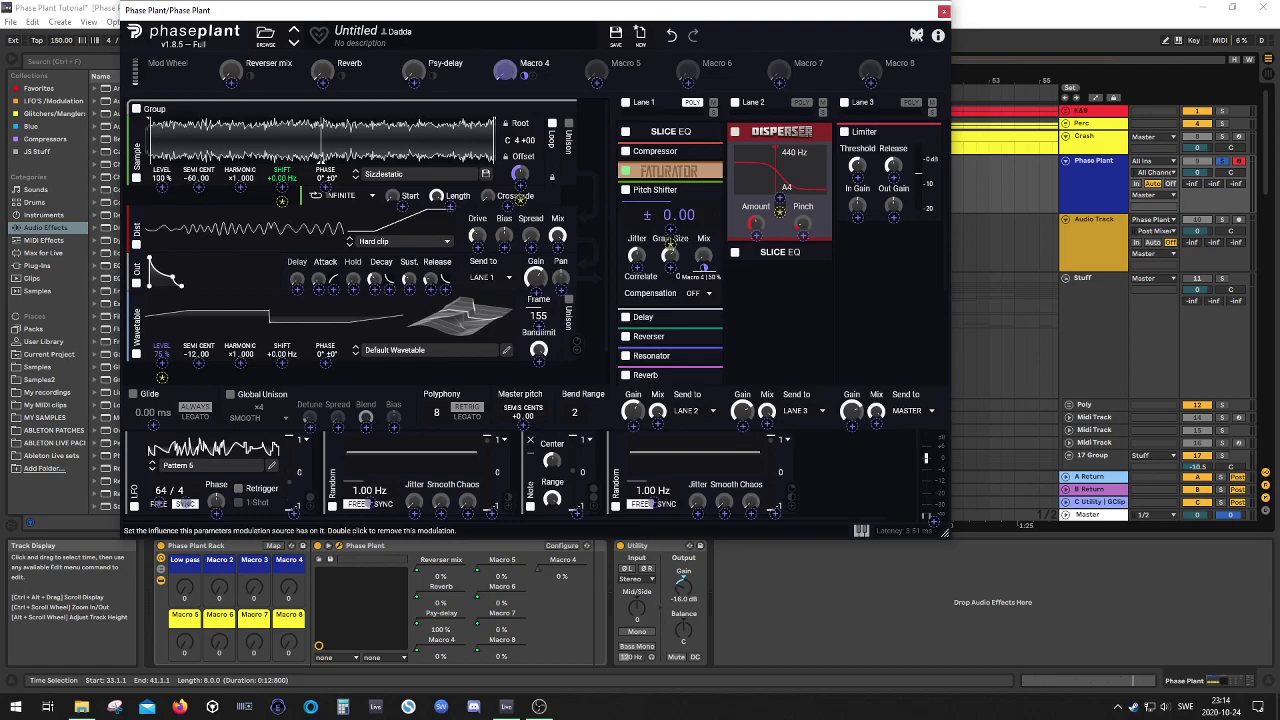
{"action": "left_click", "coordinate": [680, 134]}
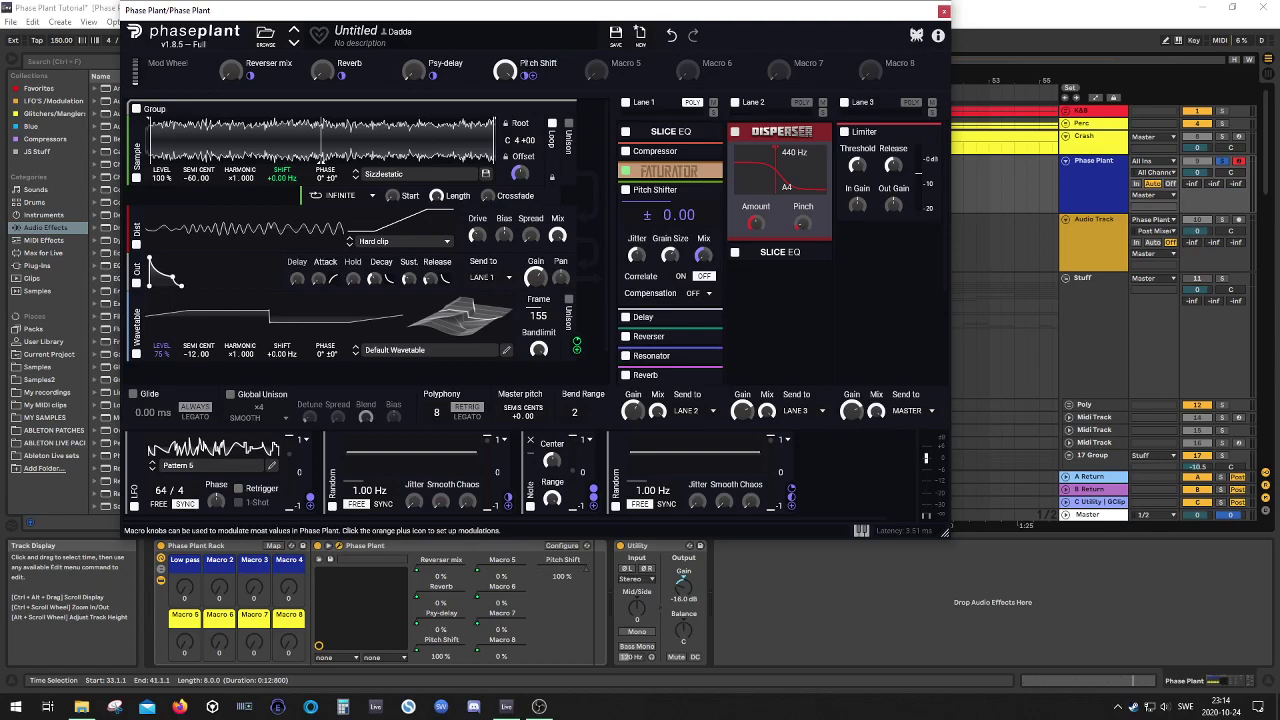
Sweep the Pitch Shift, Psy-delay and Reverser mix macros during playback, and raise the Reverb macro to 39%
{"action": "left_click_drag", "start_coordinate": [505, 71], "coordinate": [505, 10]}
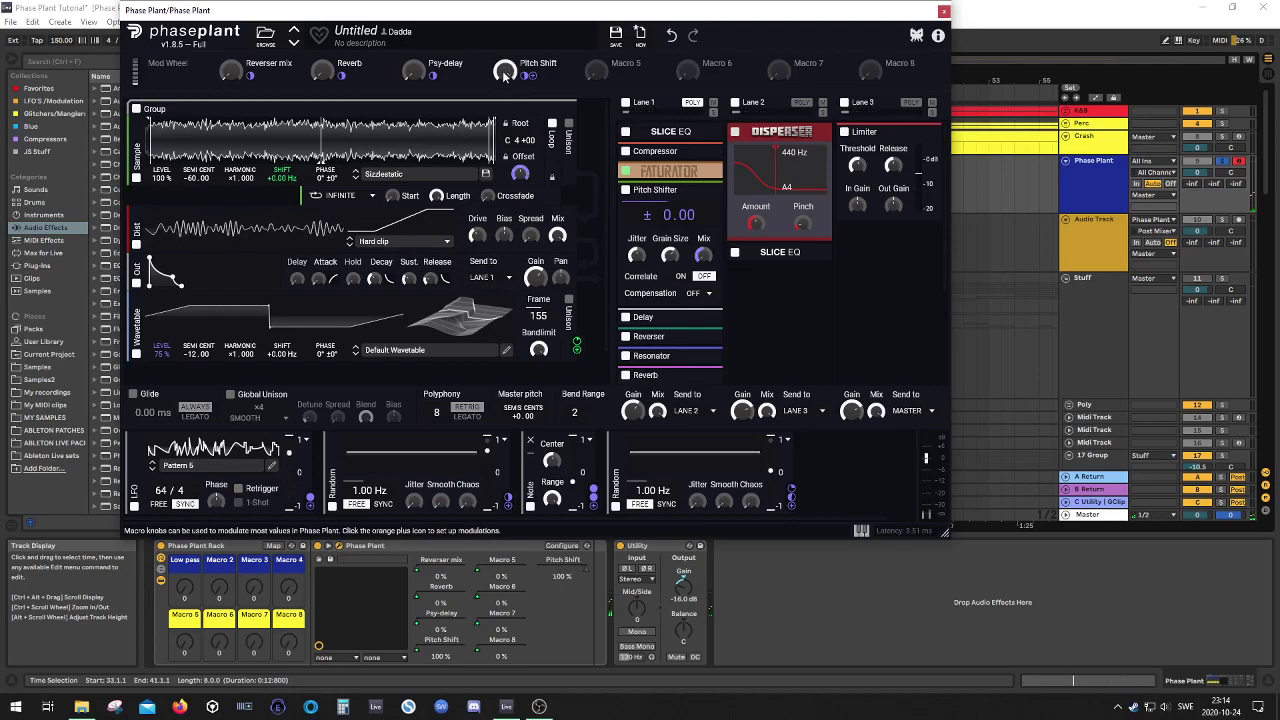
{"action": "left_click_drag", "start_coordinate": [505, 70], "coordinate": [505, 10]}
{"action": "left_click_drag", "start_coordinate": [413, 70], "coordinate": [413, 10]}
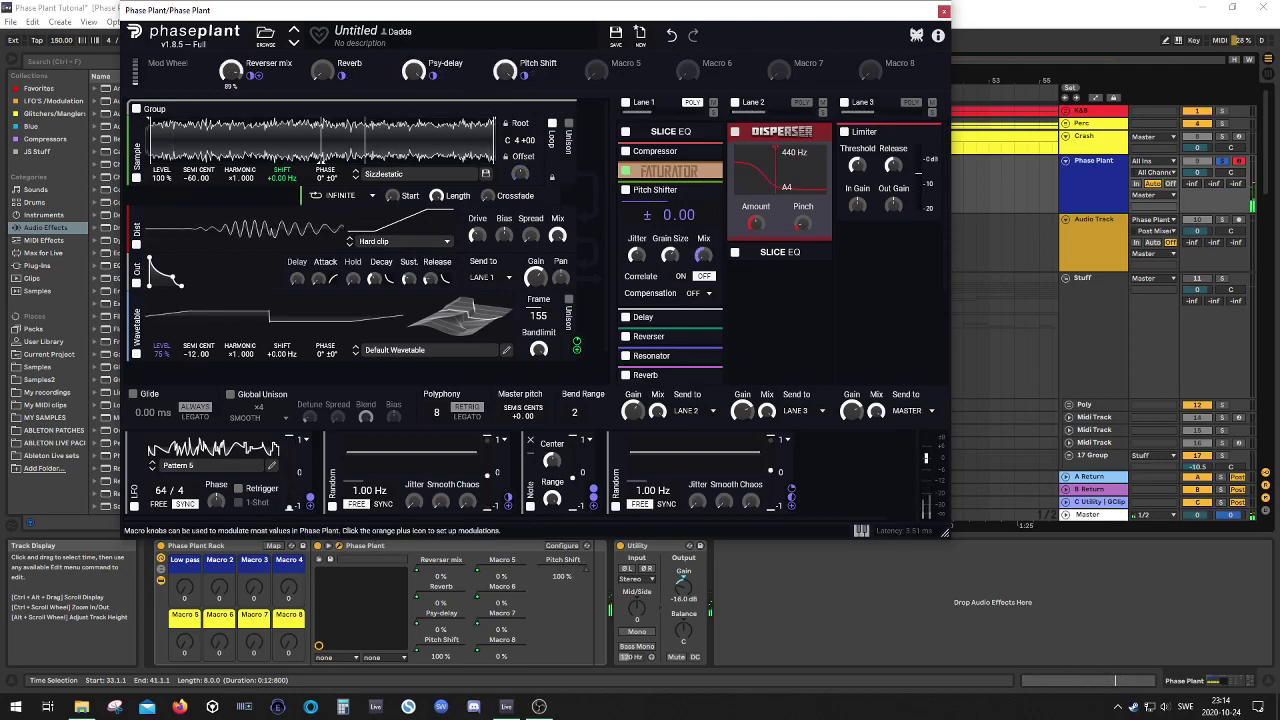
{"action": "left_click_drag", "start_coordinate": [231, 70], "coordinate": [233, 75]}
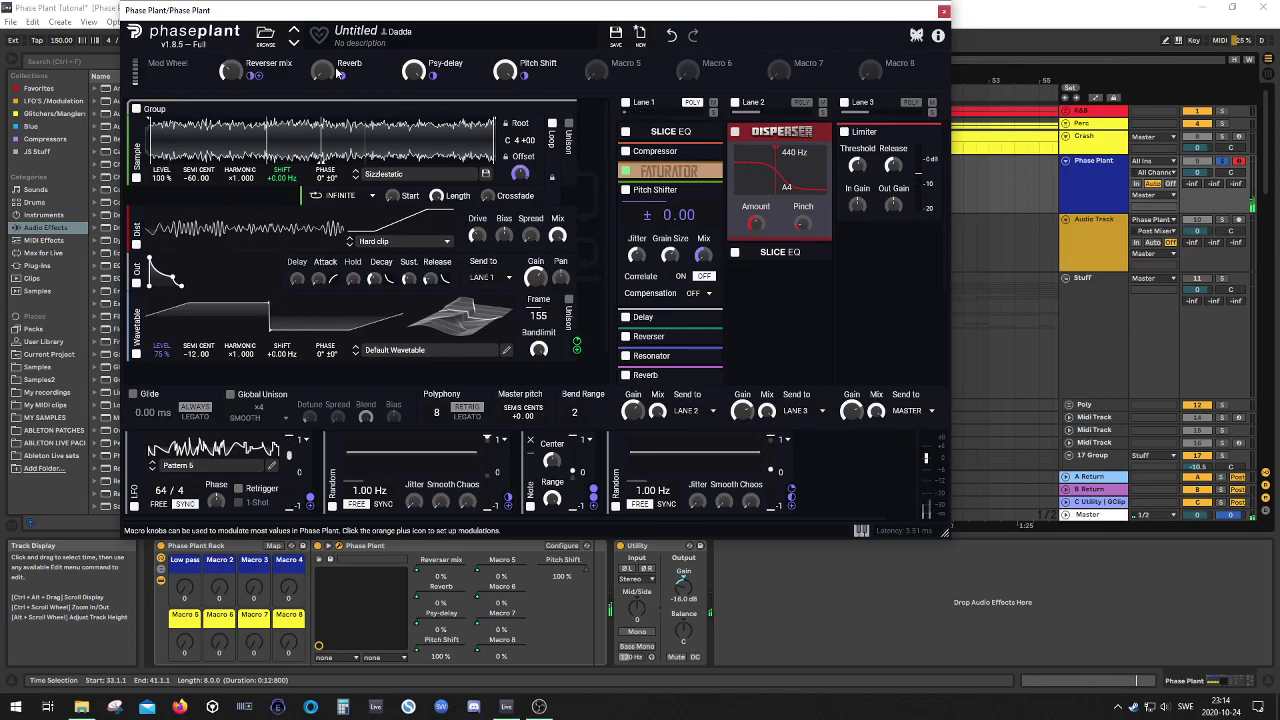
{"action": "left_click_drag", "start_coordinate": [322, 70], "coordinate": [322, 72]}
{"action": "scroll", "coordinate": [764, 333], "scroll_direction": "down", "scroll_amount": 3}
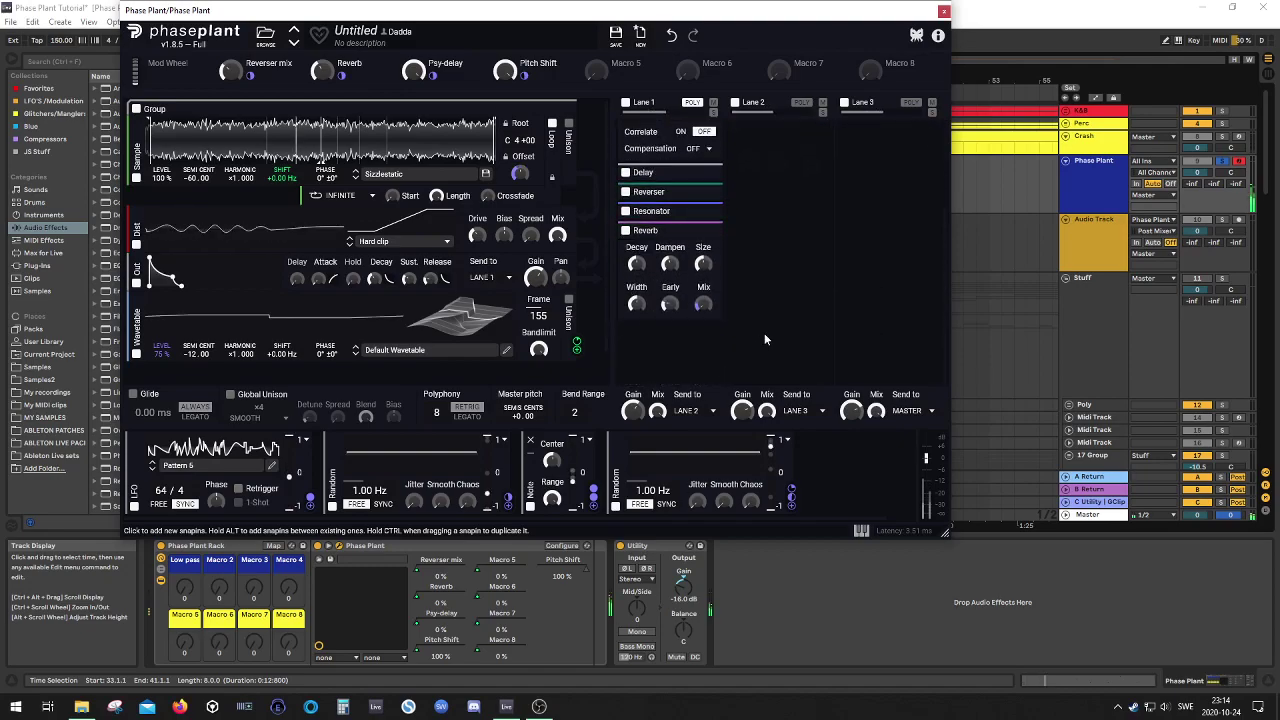
{"action": "scroll", "coordinate": [770, 340], "scroll_direction": "up", "scroll_amount": 3}
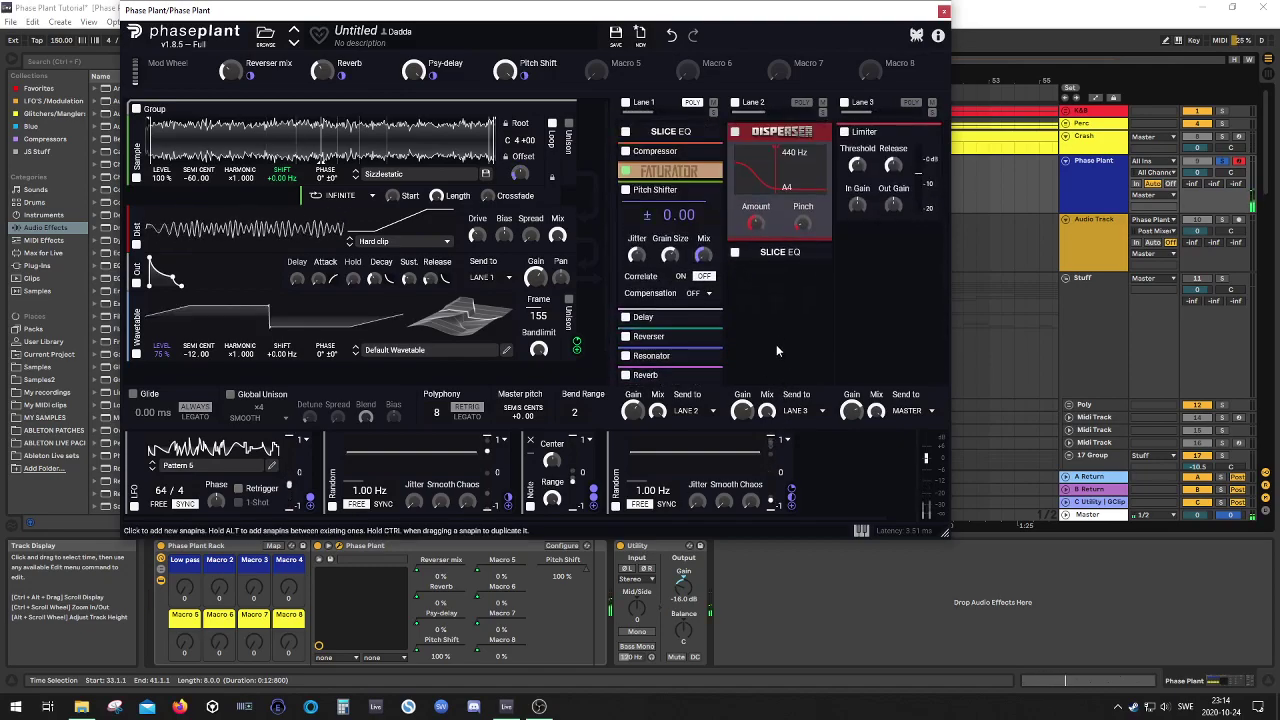
Turn off solo on the Phase Plant track to hear the sound with the other tracks
{"action": "left_click", "coordinate": [1224, 160]}
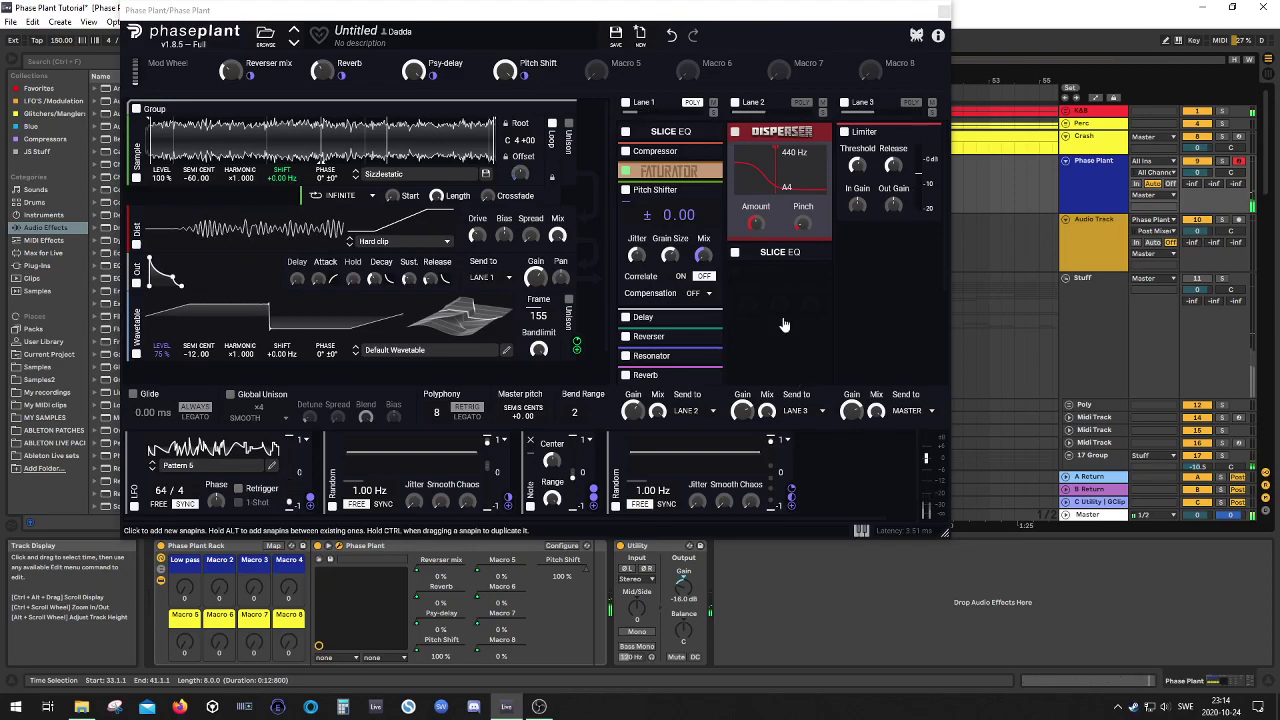
{"action": "scroll", "coordinate": [785, 325], "scroll_direction": "down", "scroll_amount": 2}
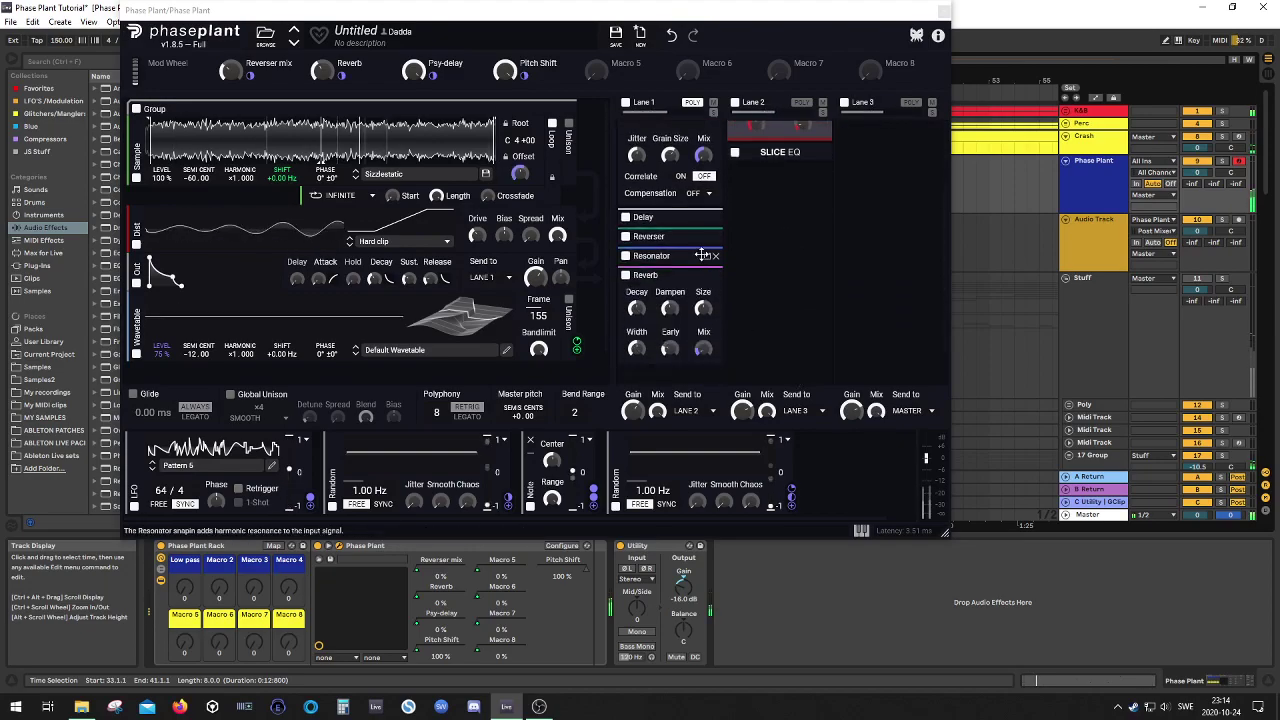
{"action": "scroll", "coordinate": [760, 335], "scroll_direction": "up", "scroll_amount": 2}
{"action": "scroll", "coordinate": [760, 335], "scroll_direction": "down", "scroll_amount": 3}
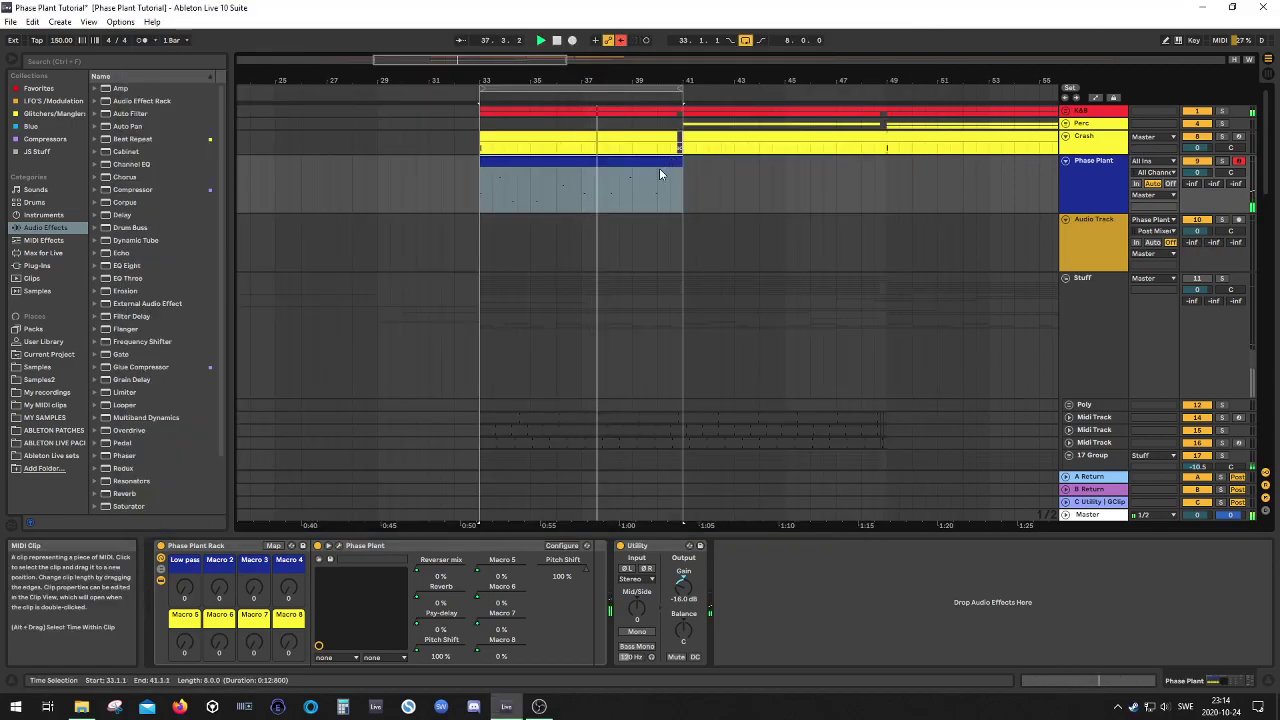
Move the Phase Plant MIDI clip and the eight-bar loop region so both start at bar 49
{"action": "scroll", "coordinate": [646, 169], "scroll_direction": "down", "scroll_amount": 5}
{"action": "left_click_drag", "start_coordinate": [416, 168], "coordinate": [495, 168]}
{"action": "left_click_drag", "start_coordinate": [418, 88], "coordinate": [498, 88]}
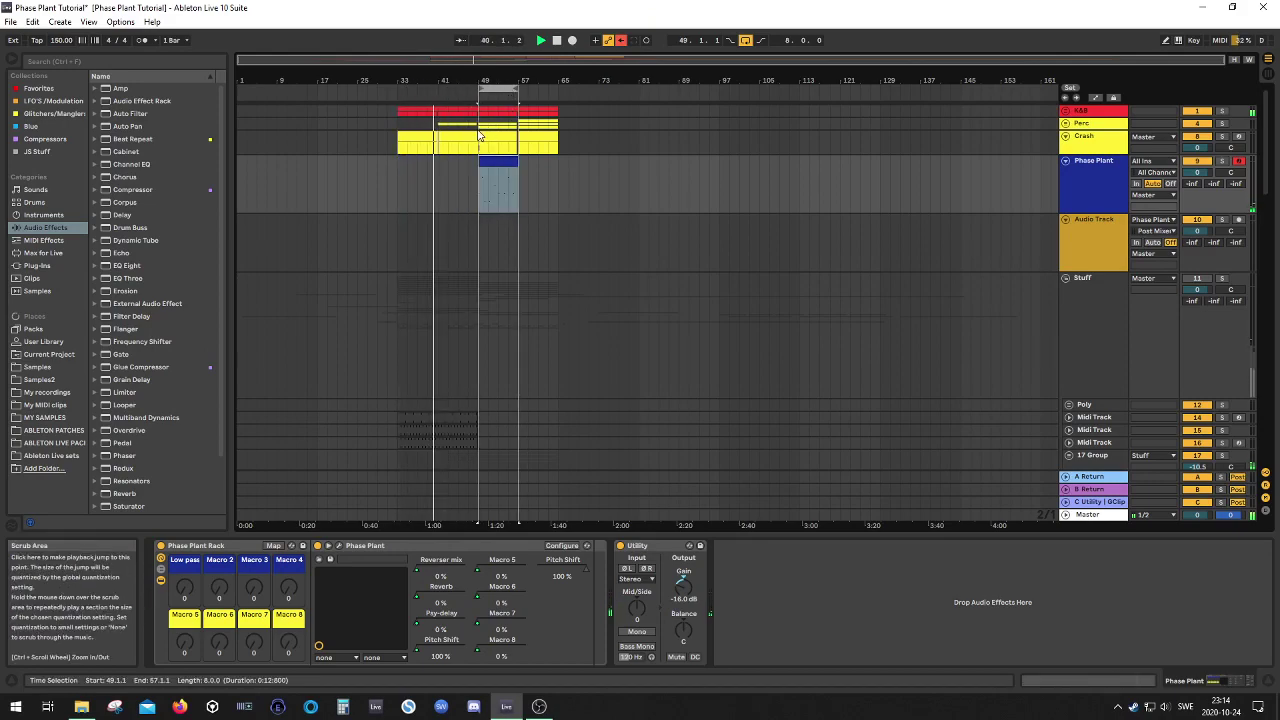
{"action": "key", "text": "plus"}
{"action": "key", "text": "plus"}
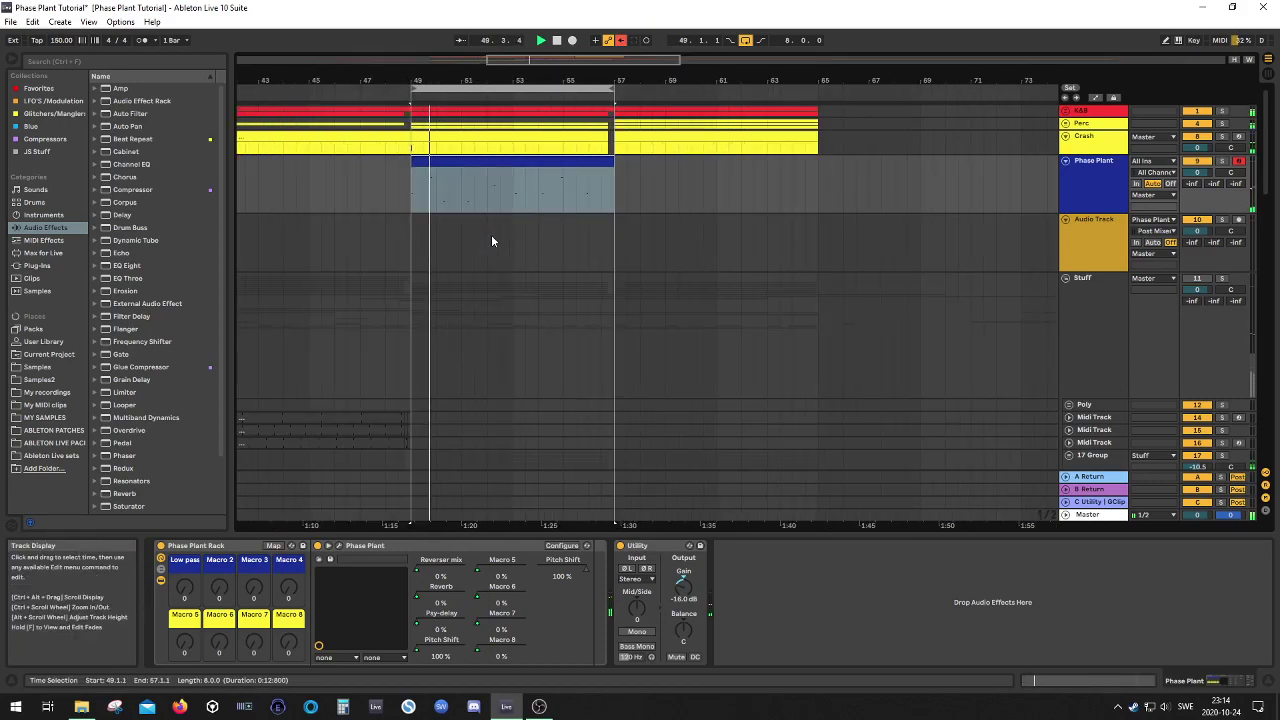
{"action": "key", "text": "plus"}
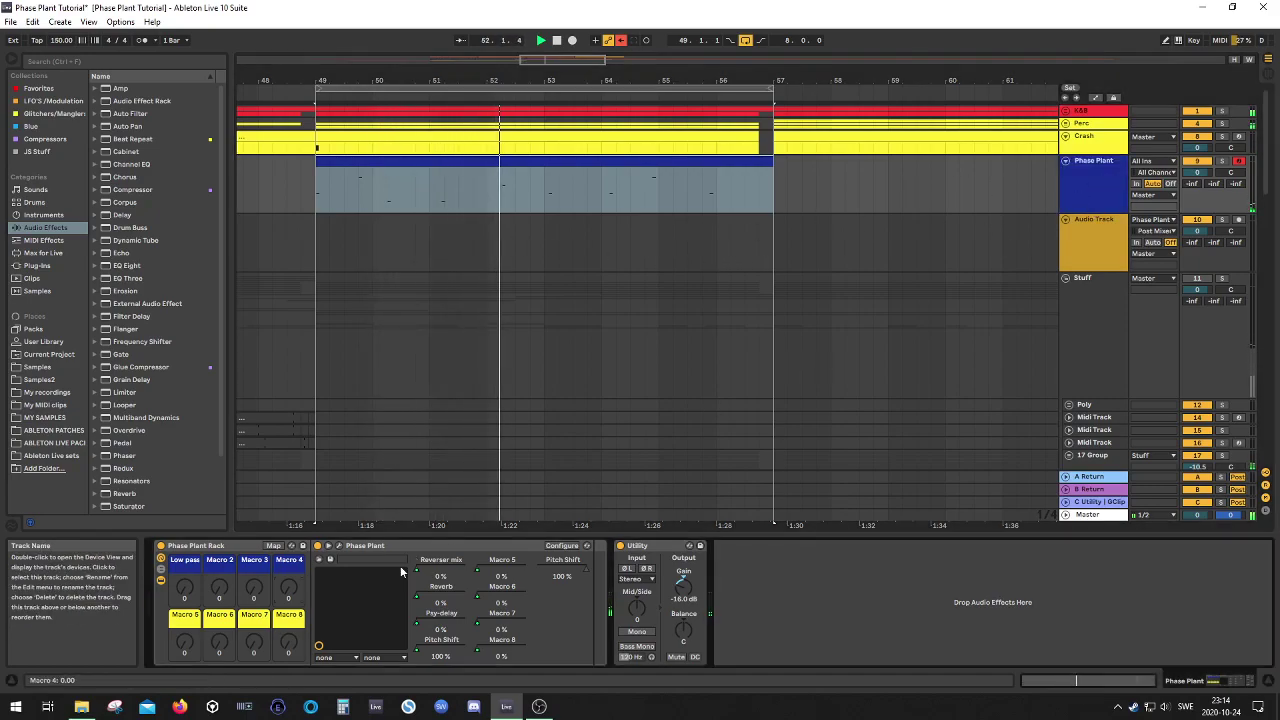
Reopen the Phase Plant device, expand the Delay in Lane 1 and lower its feedback to the minimum
{"action": "left_click", "coordinate": [338, 546]}
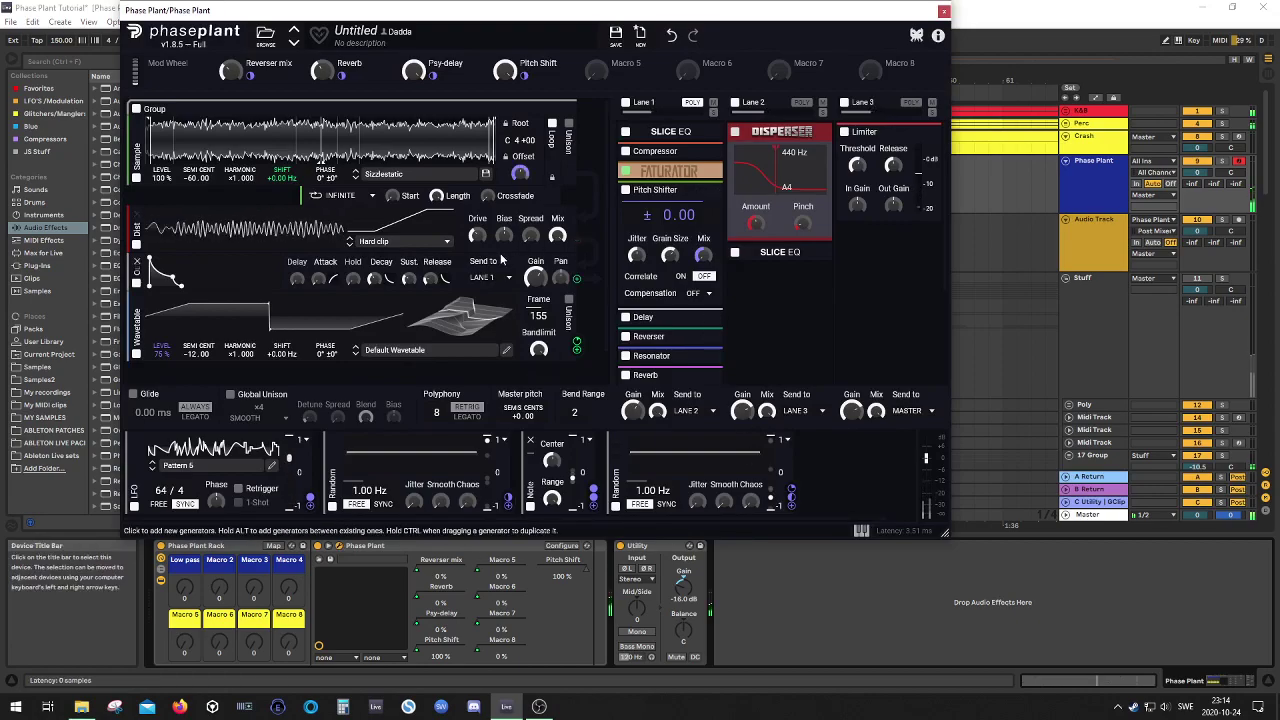
{"action": "scroll", "coordinate": [805, 310], "scroll_direction": "down", "scroll_amount": 2}
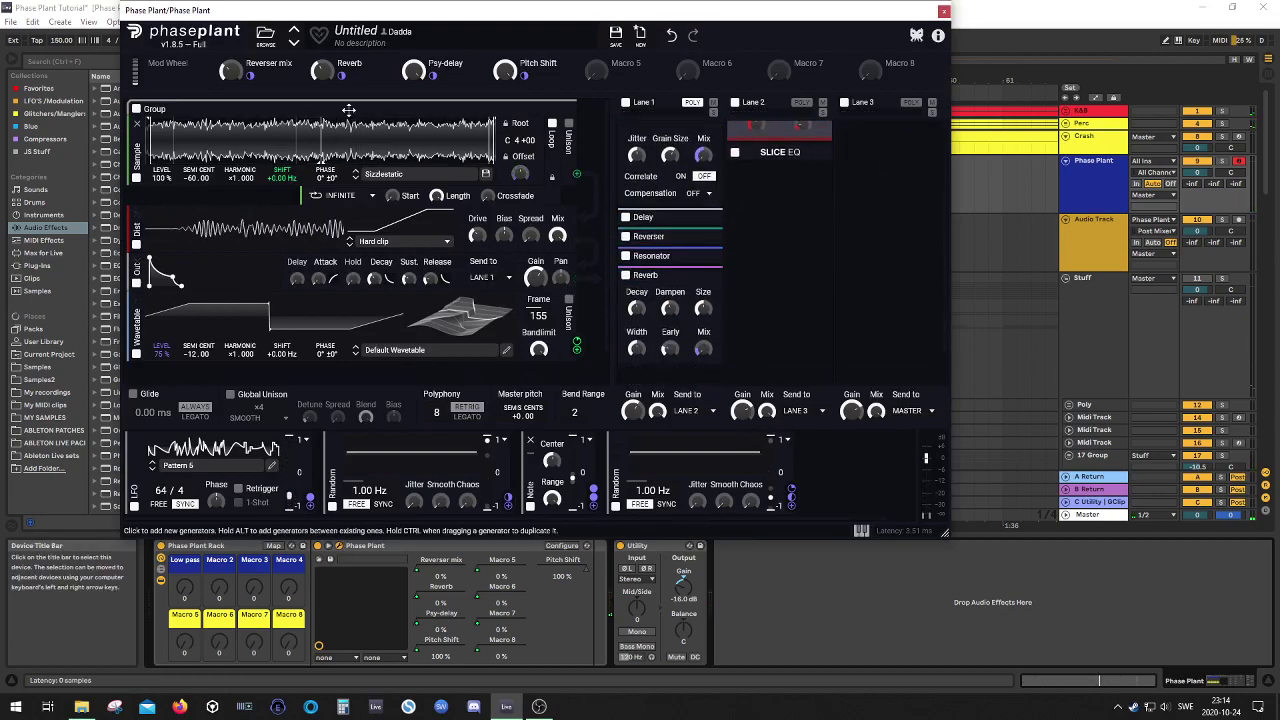
{"action": "scroll", "coordinate": [745, 296], "scroll_direction": "up", "scroll_amount": 2}
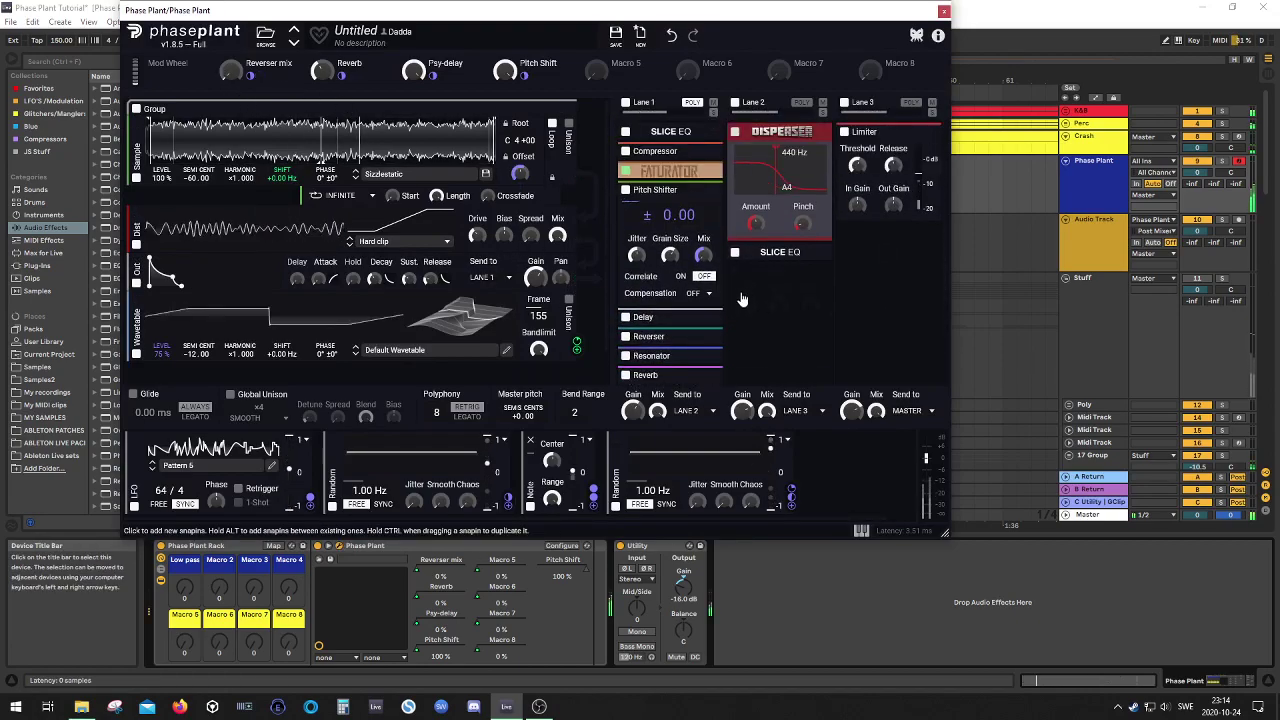
{"action": "left_click", "coordinate": [690, 318]}
{"action": "scroll", "coordinate": [695, 280], "scroll_direction": "down", "scroll_amount": 2}
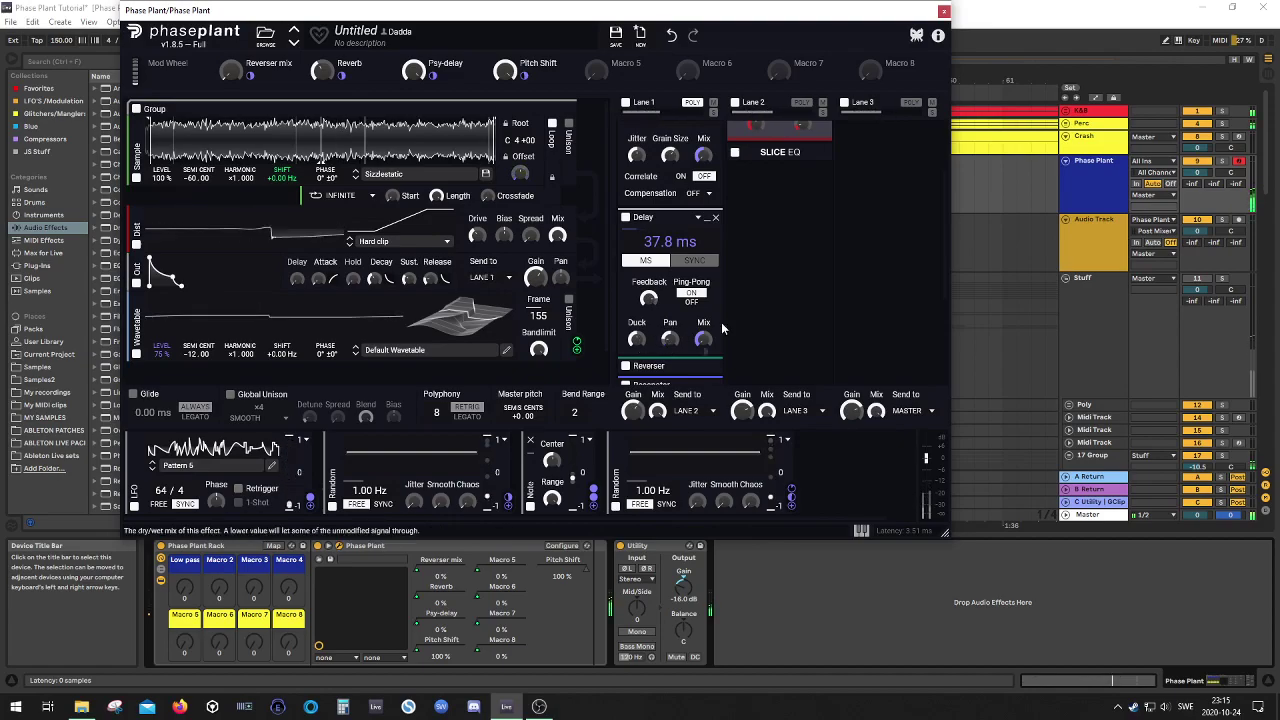
{"action": "left_click_drag", "start_coordinate": [649, 298], "coordinate": [649, 294]}
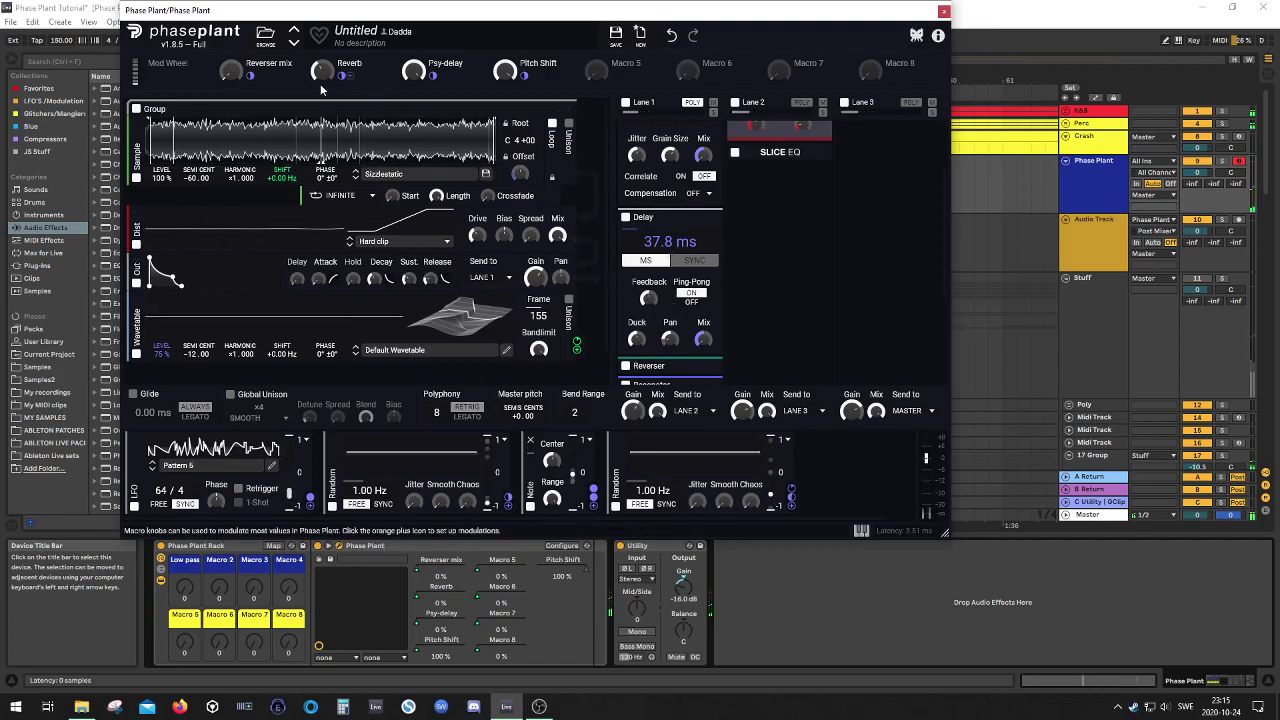
{"action": "mouse_move", "coordinate": [648, 298]}
{"action": "left_click_drag", "start_coordinate": [648, 298], "coordinate": [648, 273]}
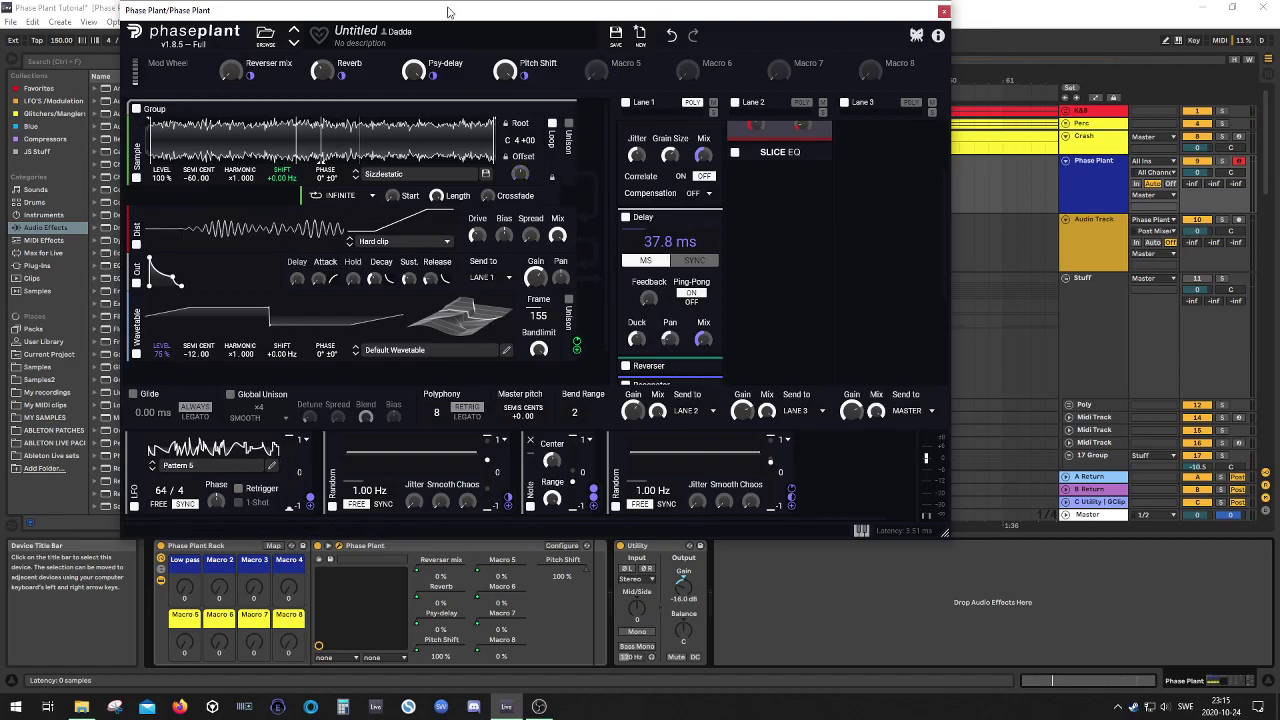
Assign Macro 5 to the Delay's feedback, raise the macro to 100% and rename it "Delay Feedback"
{"action": "left_click", "coordinate": [616, 76]}
{"action": "left_click_drag", "start_coordinate": [649, 310], "coordinate": [649, 275]}
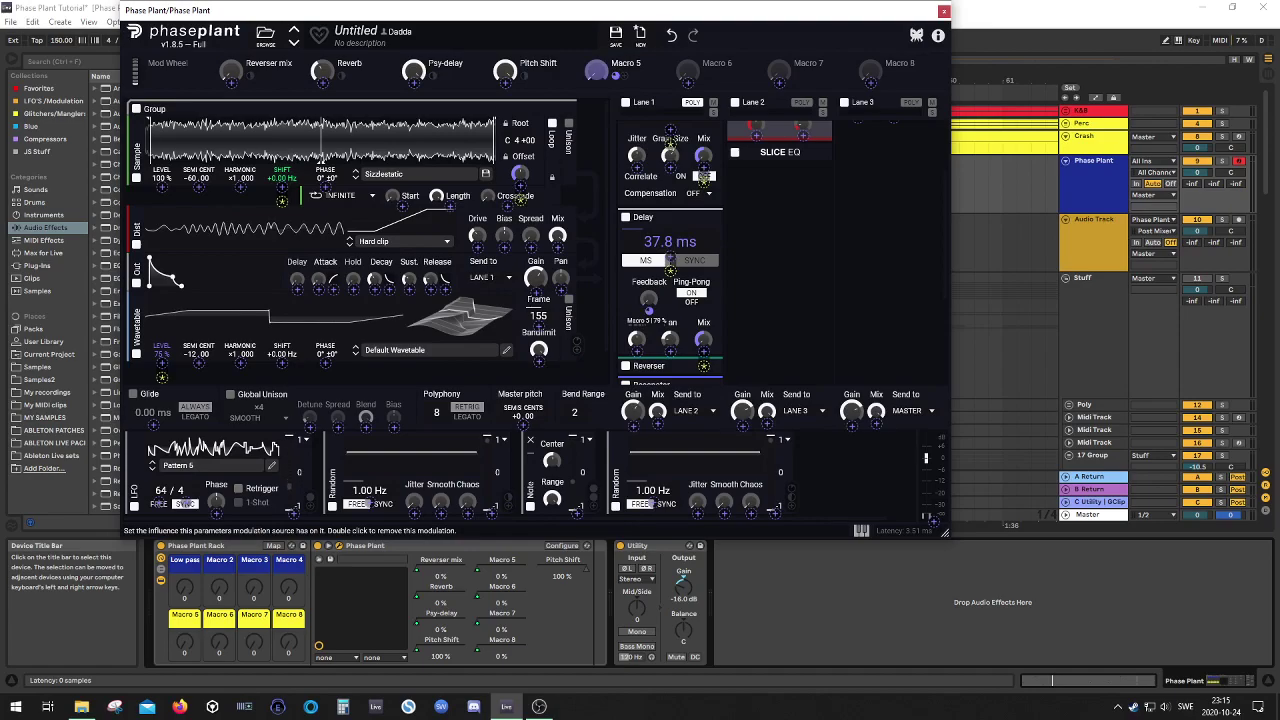
{"action": "left_click", "coordinate": [728, 299]}
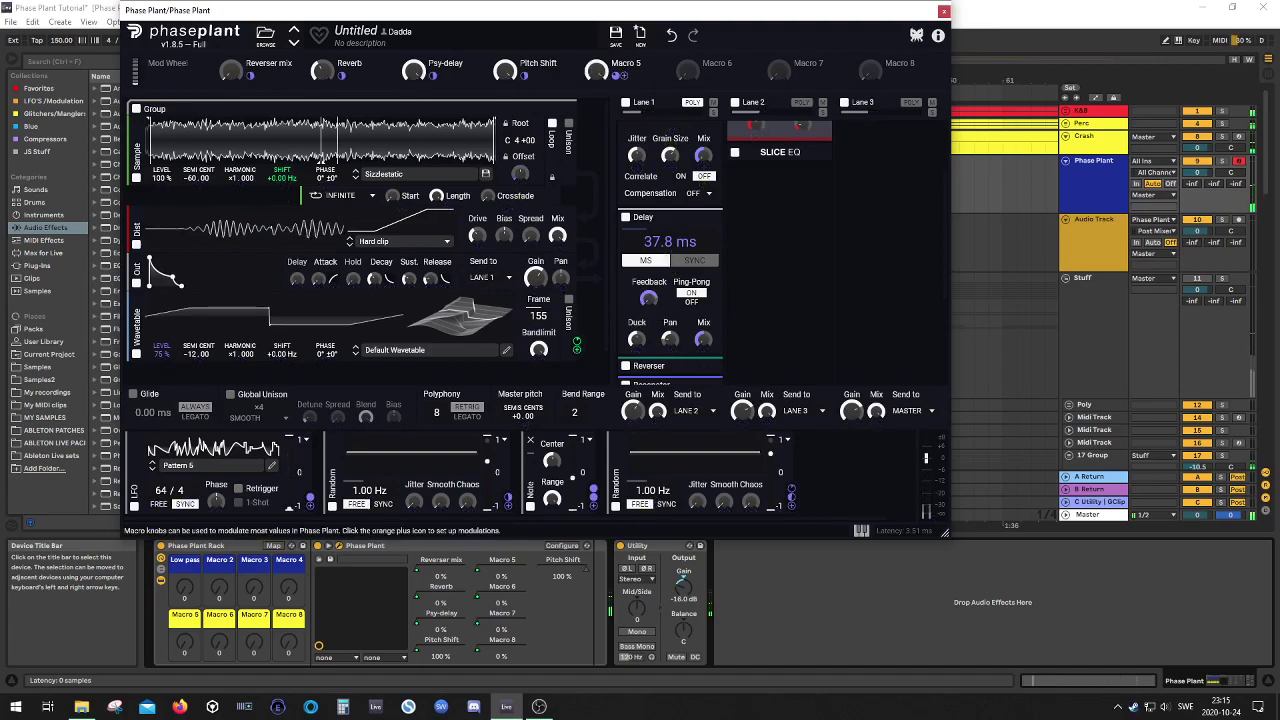
{"action": "left_click", "coordinate": [624, 63]}
{"action": "type", "text": "Delay Feedback"}
{"action": "key", "text": "Return"}
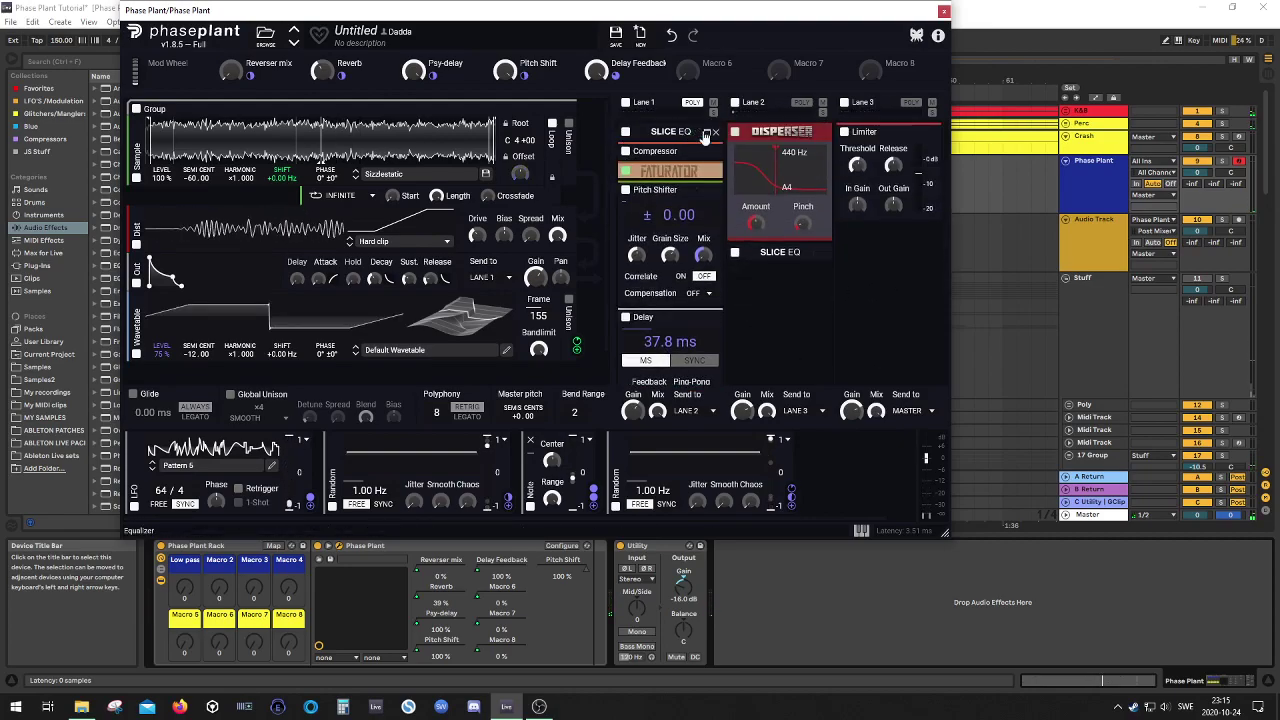
Collapse the Delay and the Pitch Shifter in Lane 1
{"action": "scroll", "coordinate": [703, 131], "scroll_direction": "down", "scroll_amount": 1}
{"action": "left_click", "coordinate": [706, 217]}
{"action": "left_click", "coordinate": [706, 236]}
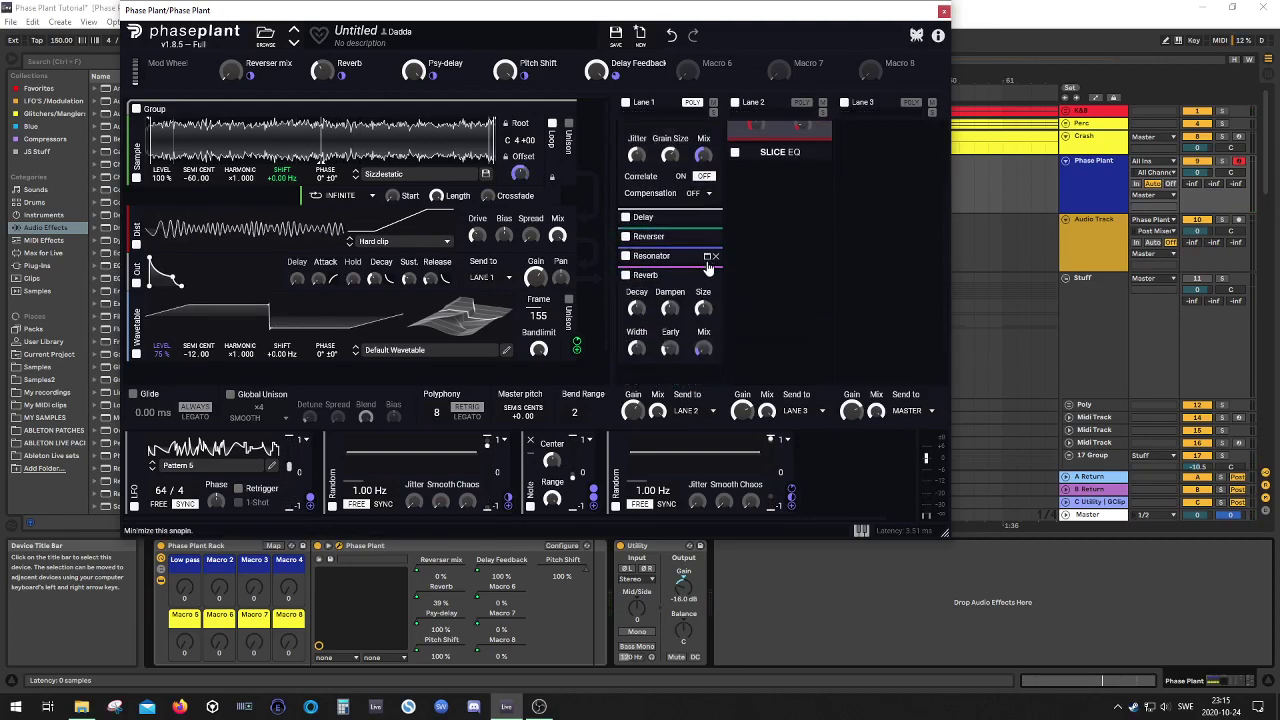
{"action": "scroll", "coordinate": [780, 286], "scroll_direction": "down", "scroll_amount": 1}
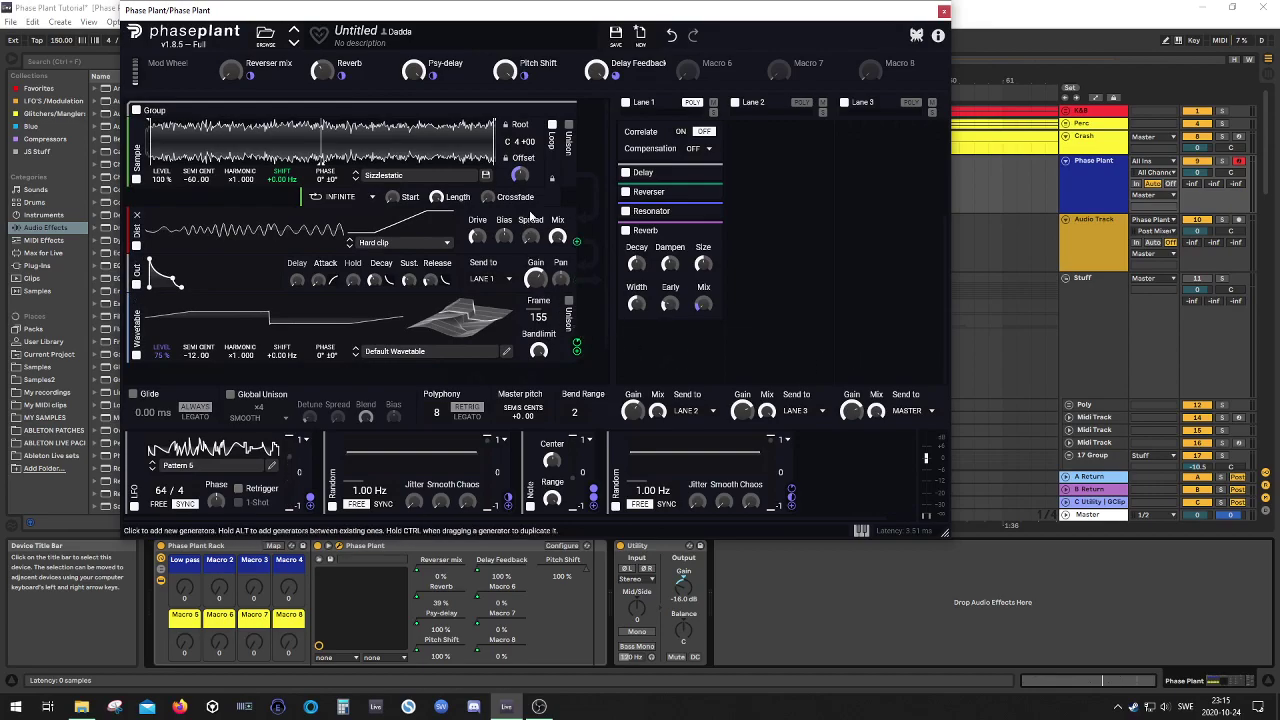
{"action": "scroll", "coordinate": [722, 314], "scroll_direction": "up", "scroll_amount": 3}
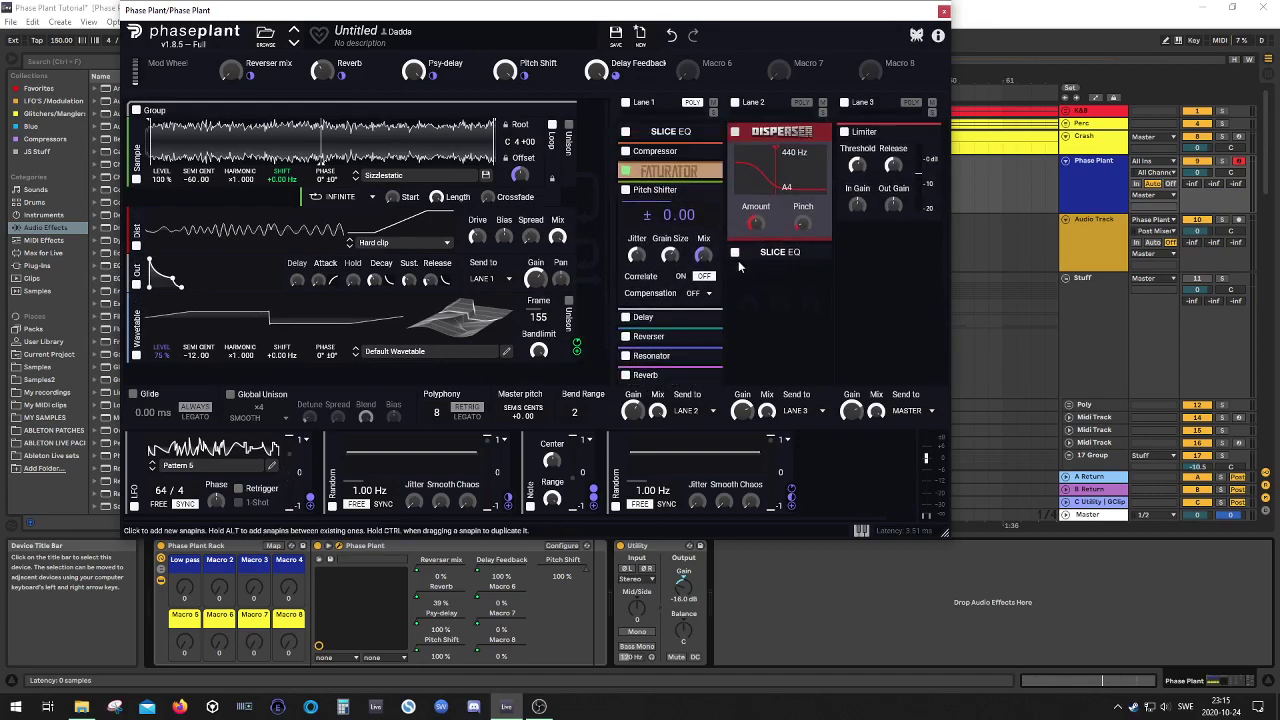
{"action": "left_click", "coordinate": [708, 190]}
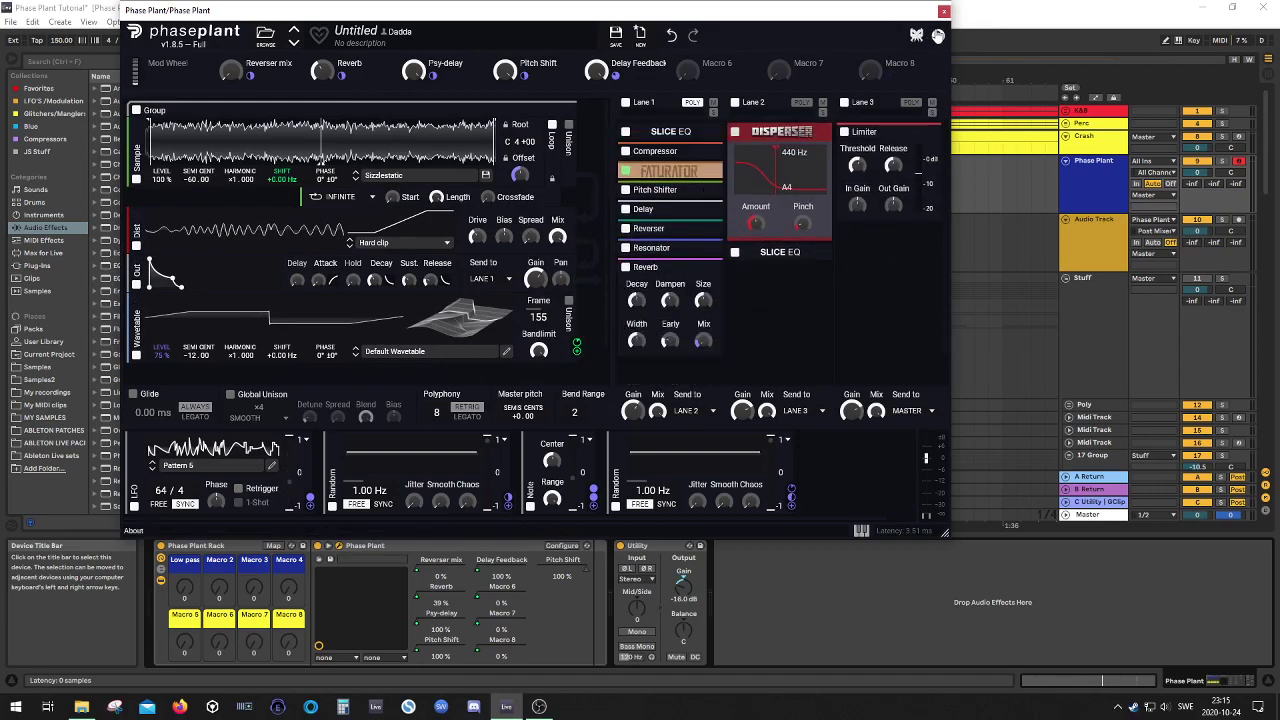
Close the Phase Plant window and select the MIDI clip on the Phase Plant track
{"action": "left_click", "coordinate": [944, 11]}
{"action": "left_click", "coordinate": [518, 199]}
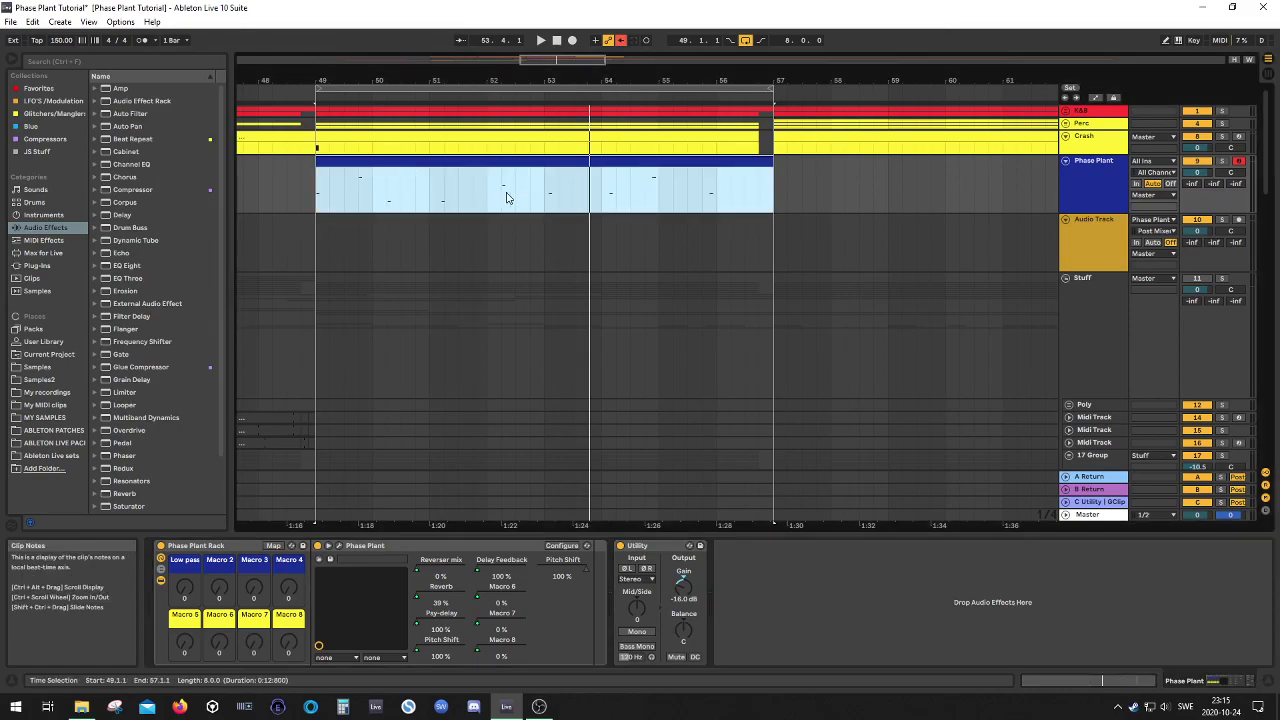
Freeze the Phase Plant track
{"action": "left_click", "coordinate": [1109, 178]}
{"action": "left_click", "coordinate": [378, 163]}
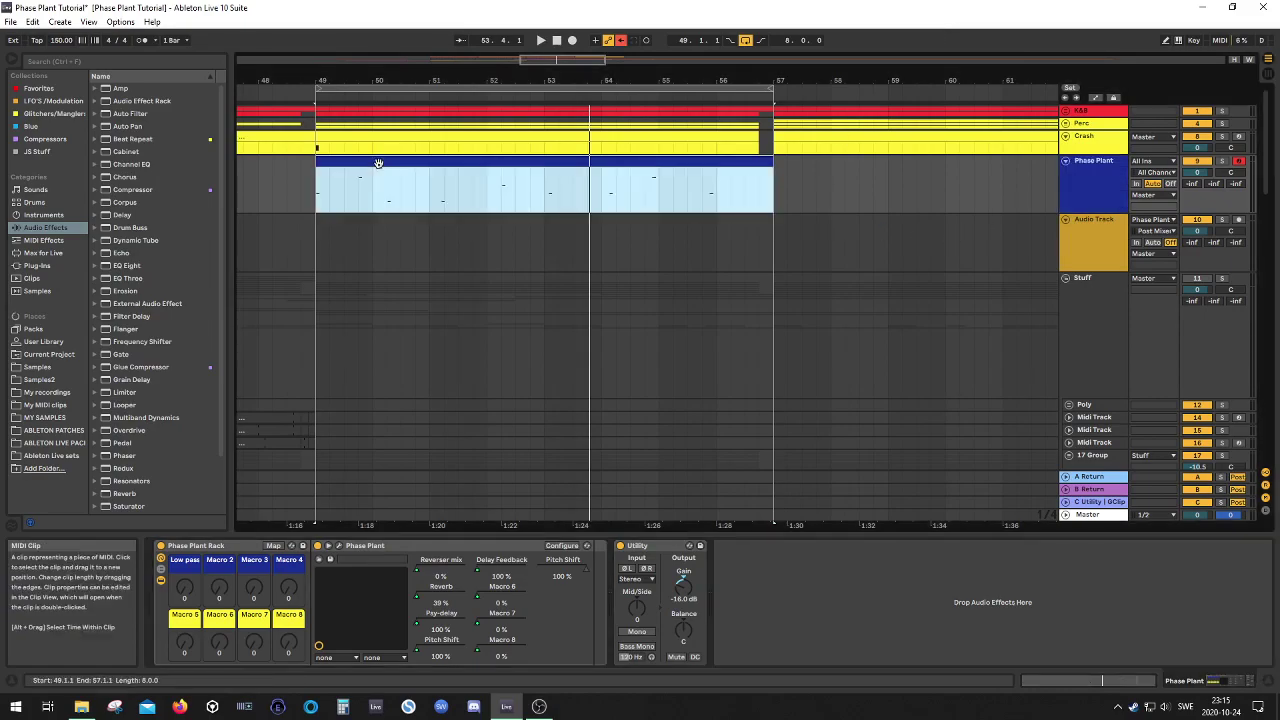
{"action": "scroll", "coordinate": [430, 232], "scroll_direction": "down", "scroll_amount": 5}
{"action": "scroll", "coordinate": [394, 236], "scroll_direction": "up", "scroll_amount": 5}
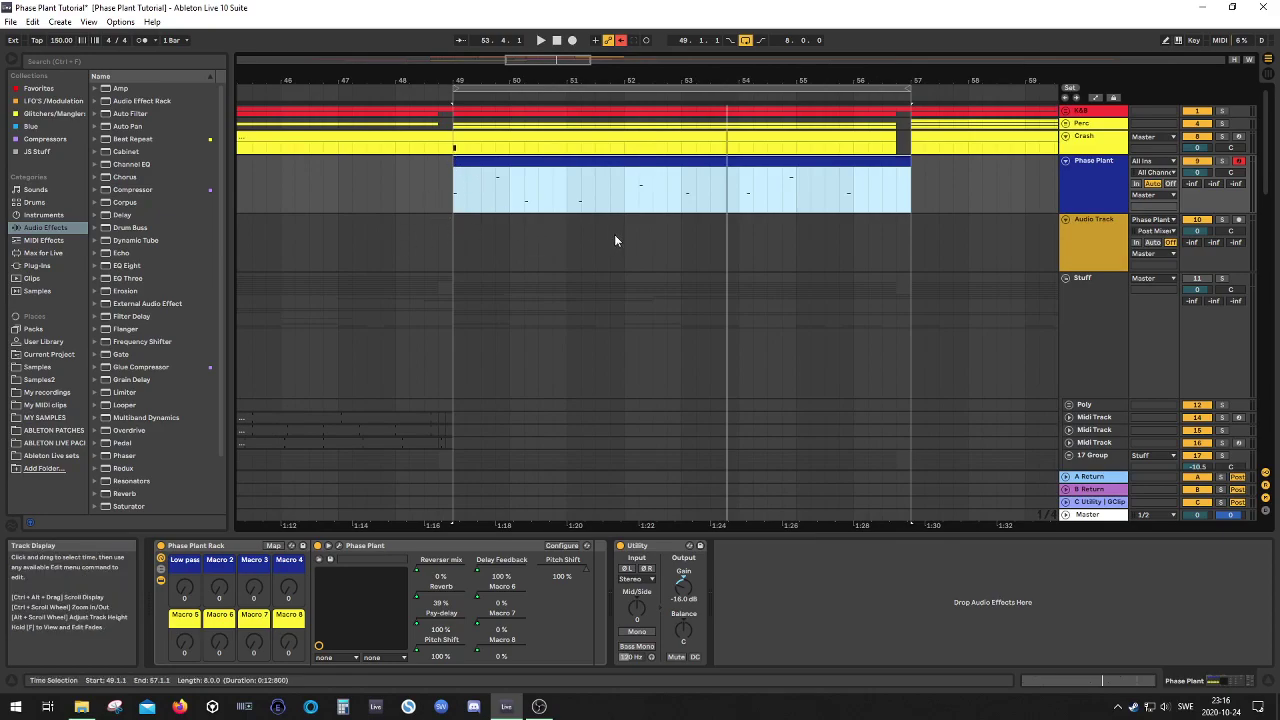
{"action": "left_click", "coordinate": [1082, 184]}
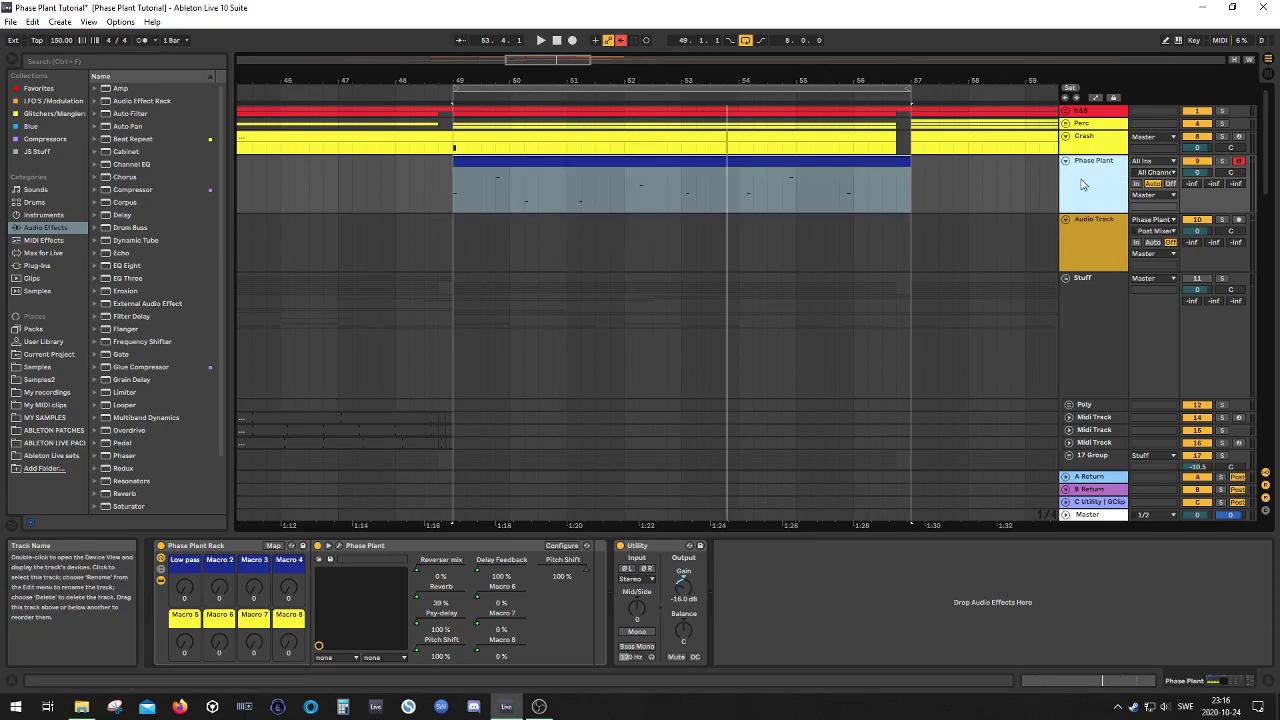
{"action": "right_click", "coordinate": [1089, 186]}
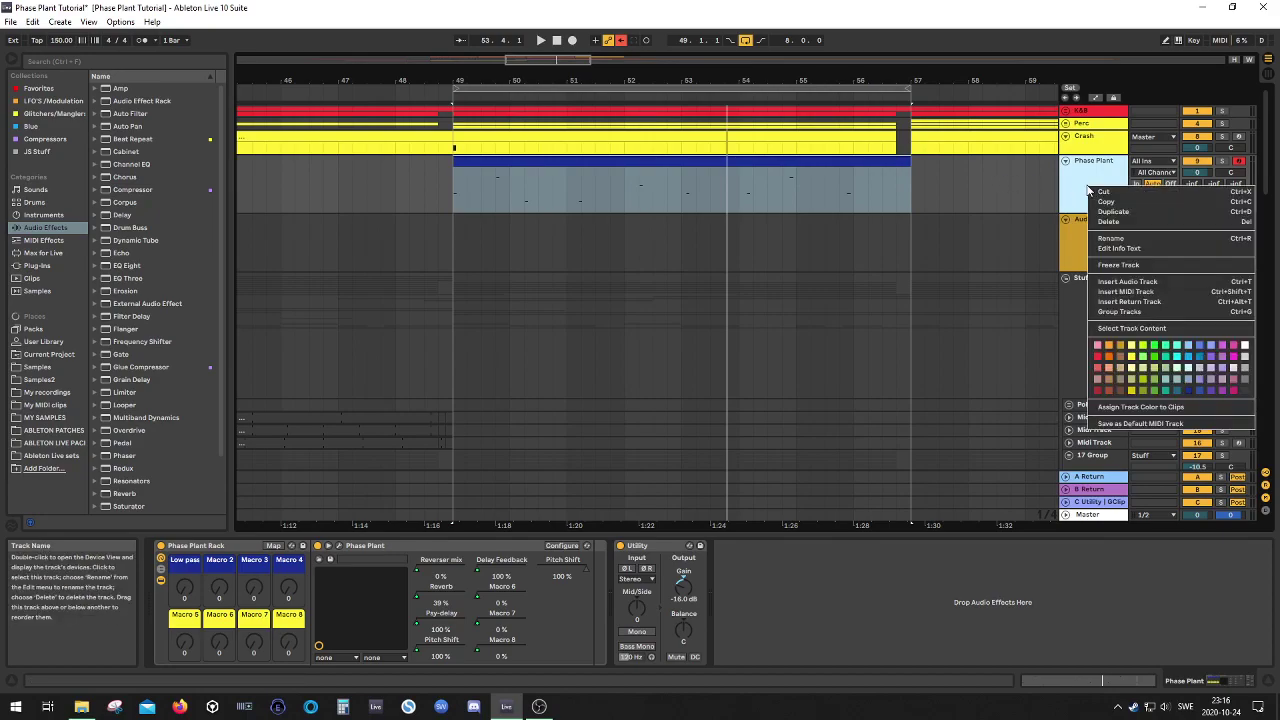
{"action": "left_click", "coordinate": [1119, 266]}
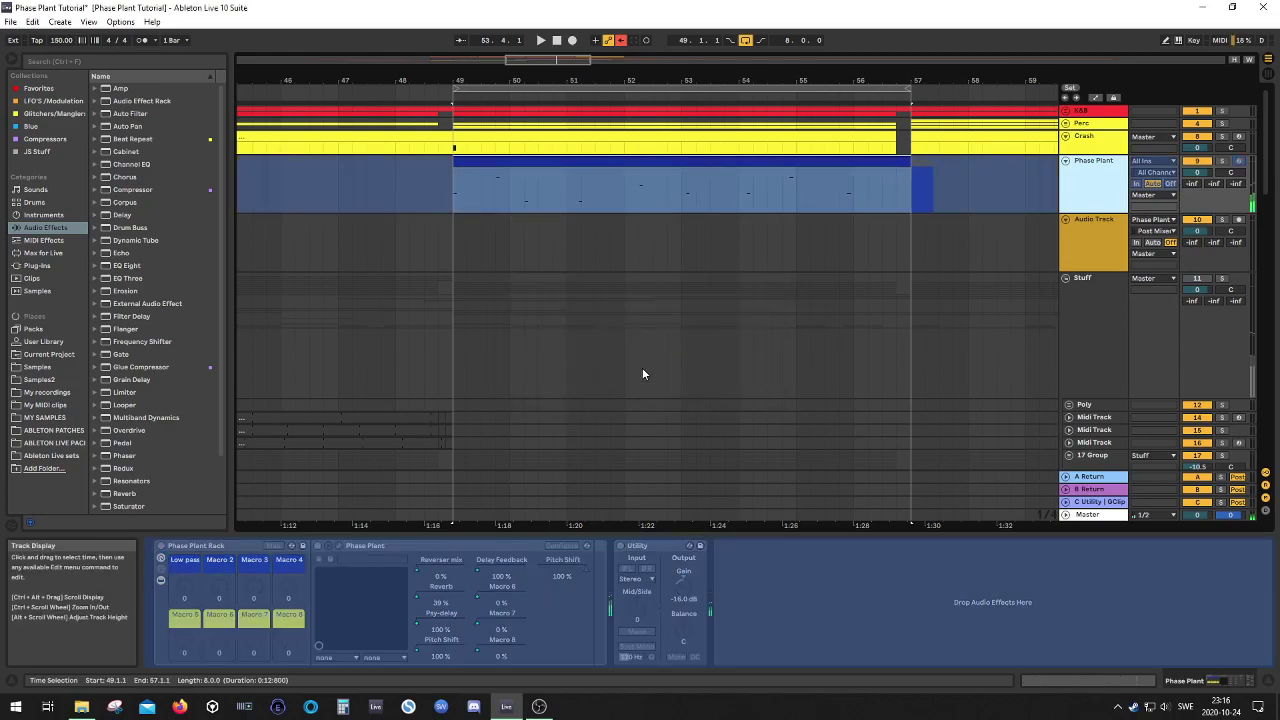
Copy the frozen Phase Plant clip to the audio track below at bar 49 and audition that track soloed
{"action": "left_click_drag", "start_coordinate": [729, 164], "coordinate": [726, 256]}
{"action": "left_click", "coordinate": [581, 250]}
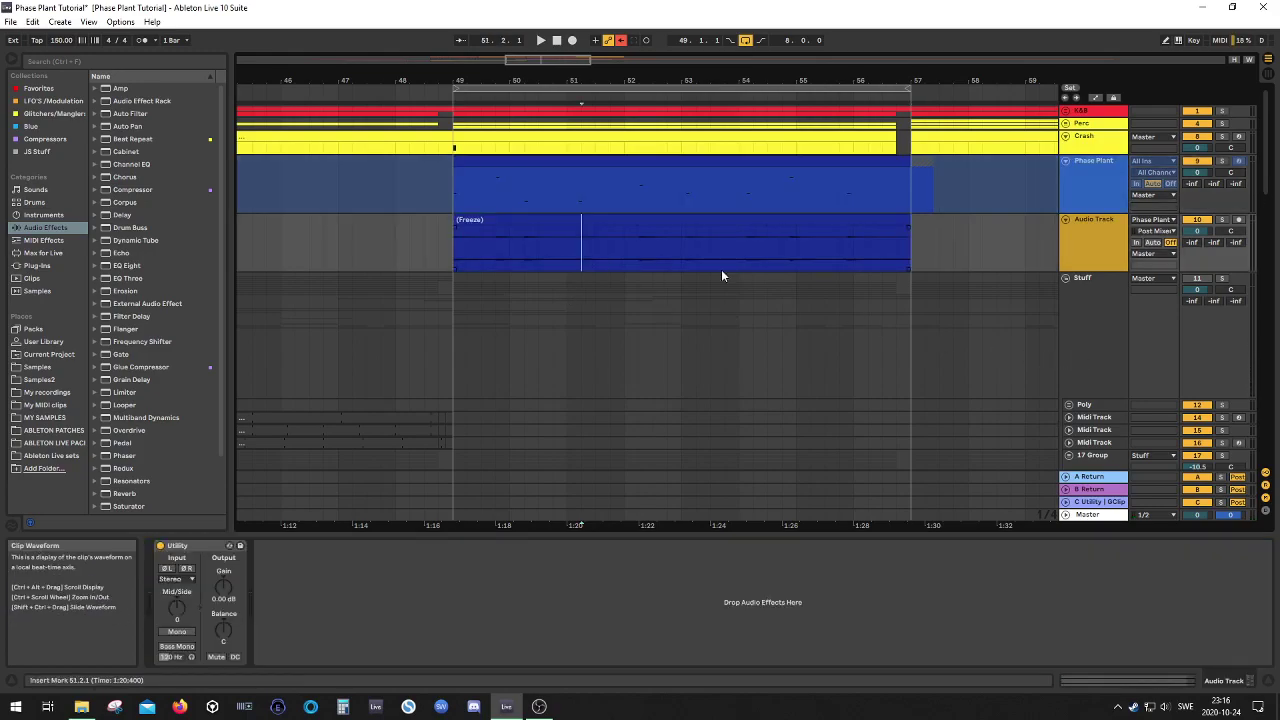
{"action": "left_click", "coordinate": [1223, 220]}
{"action": "key", "text": "space"}
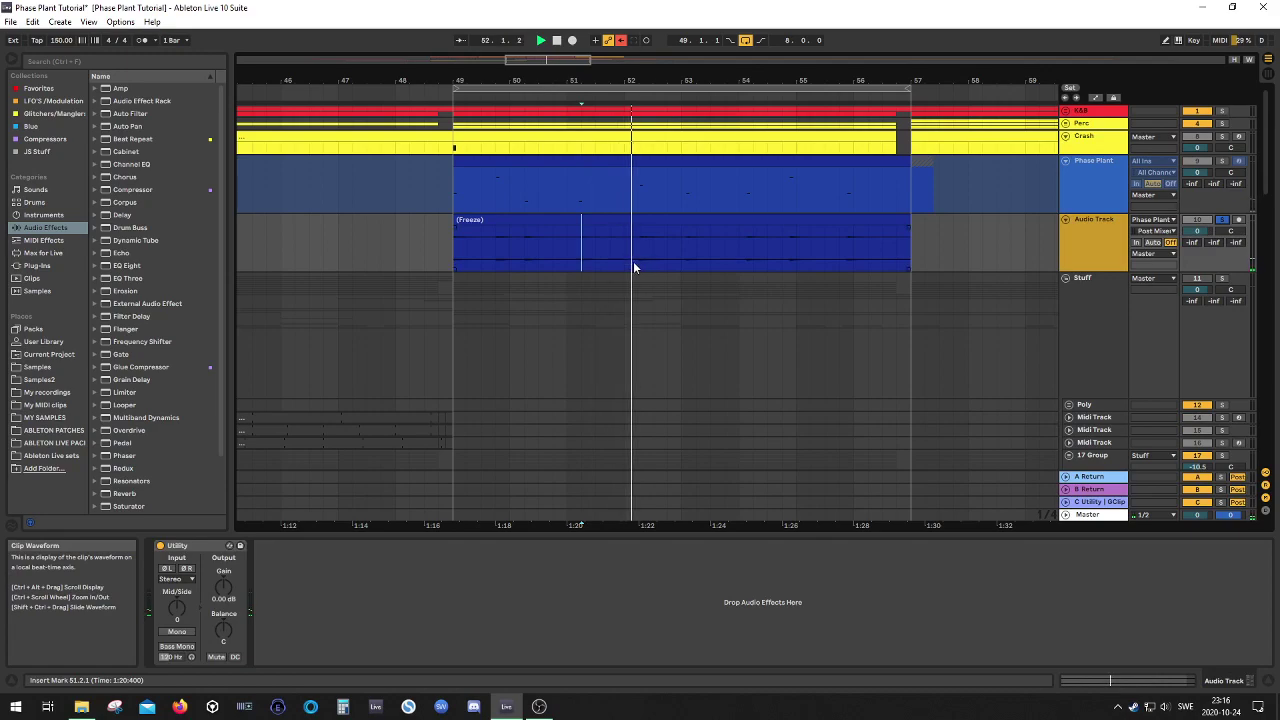
{"action": "key", "text": "space"}
Insert a new audio track below and move the frozen audio from 51.1 to 52.2 onto it
{"action": "left_click_drag", "start_coordinate": [637, 262], "coordinate": [576, 265]}
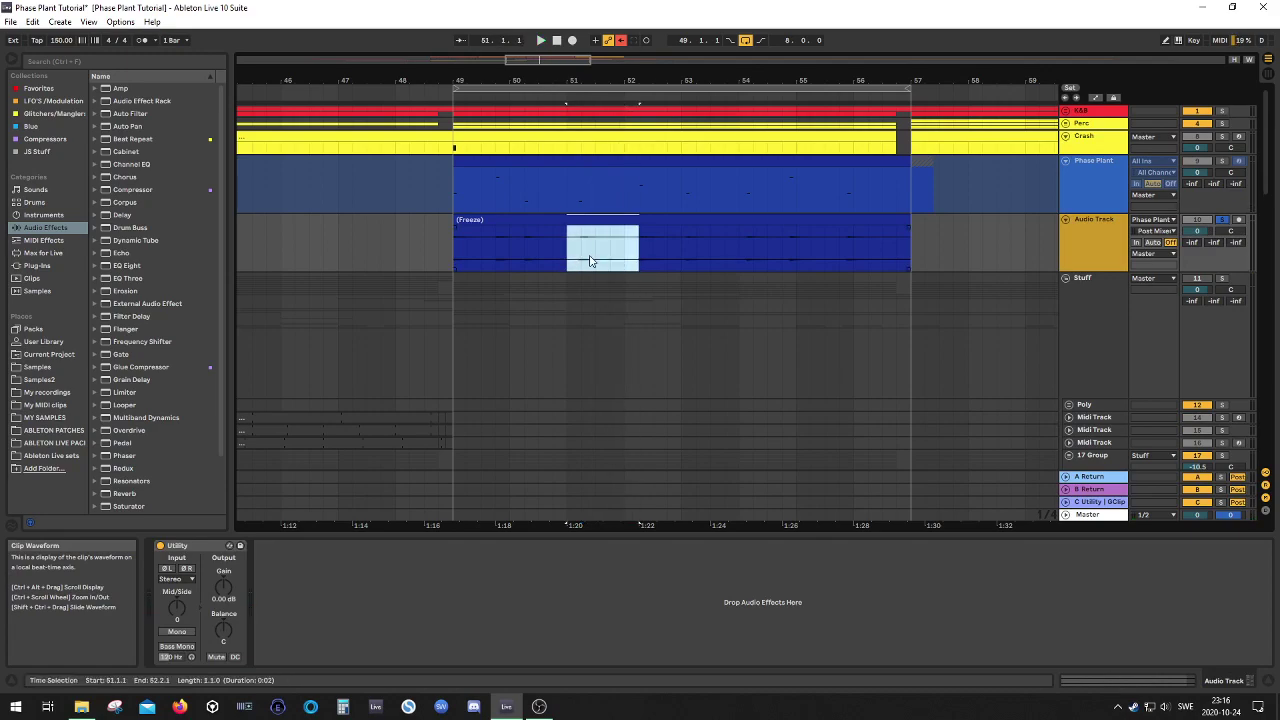
{"action": "right_click", "coordinate": [1099, 234]}
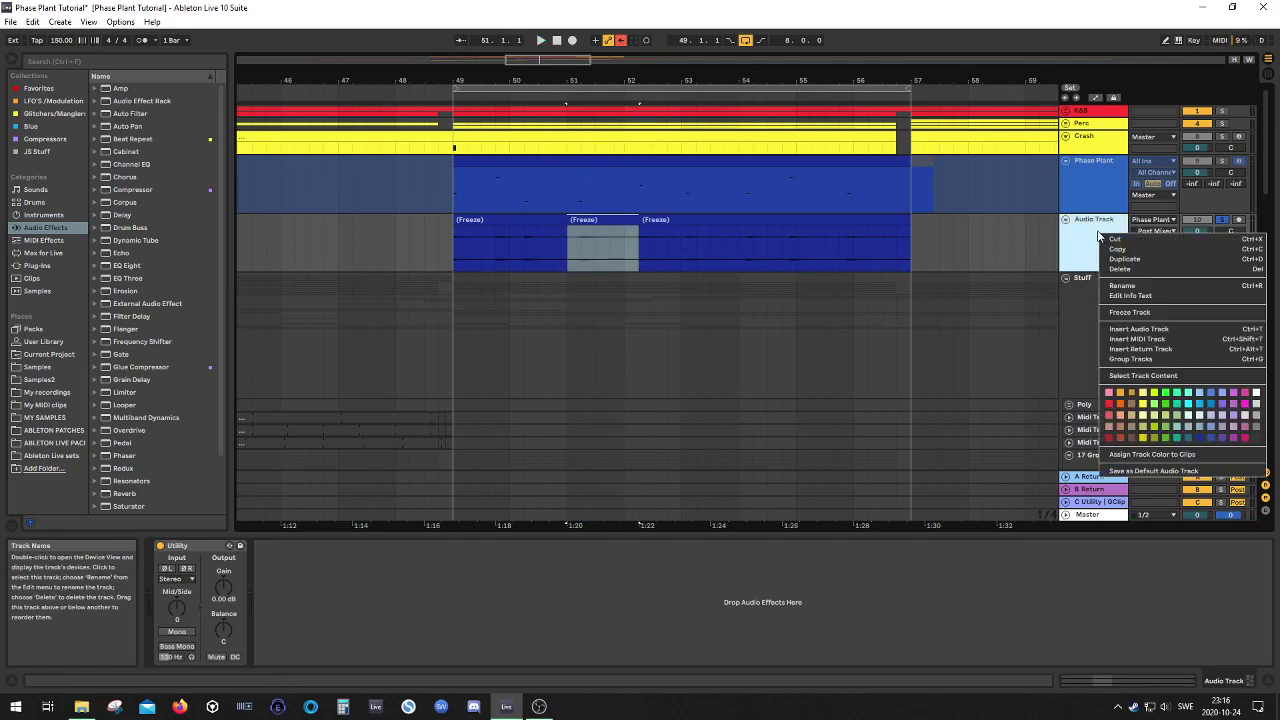
{"action": "left_click", "coordinate": [1139, 329]}
{"action": "left_click_drag", "start_coordinate": [600, 240], "coordinate": [582, 290]}
Audition the frozen audio and move the sections from 52.2 to 53.1 and from 53.1 to 54.1 onto the new audio track
{"action": "left_click", "coordinate": [636, 232]}
{"action": "key", "text": "space"}
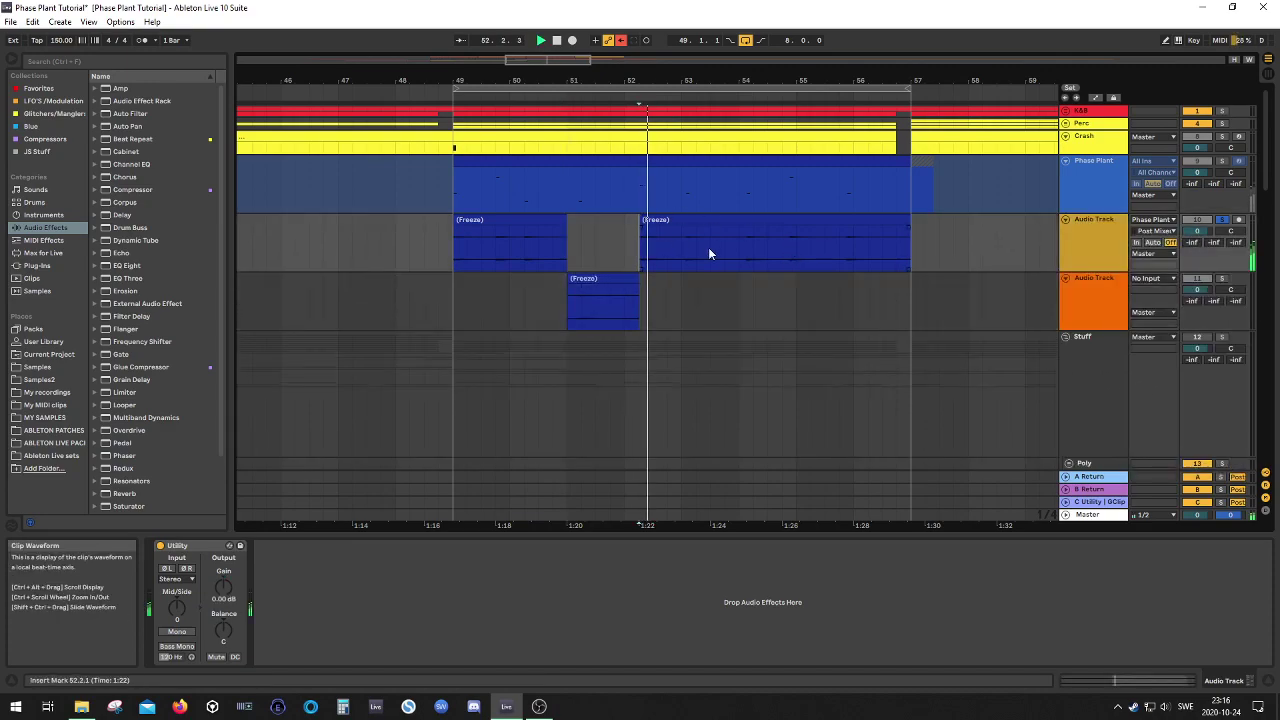
{"action": "key", "text": "space"}
{"action": "left_click_drag", "start_coordinate": [682, 250], "coordinate": [657, 311]}
{"action": "left_click", "coordinate": [682, 255]}
{"action": "key", "text": "space"}
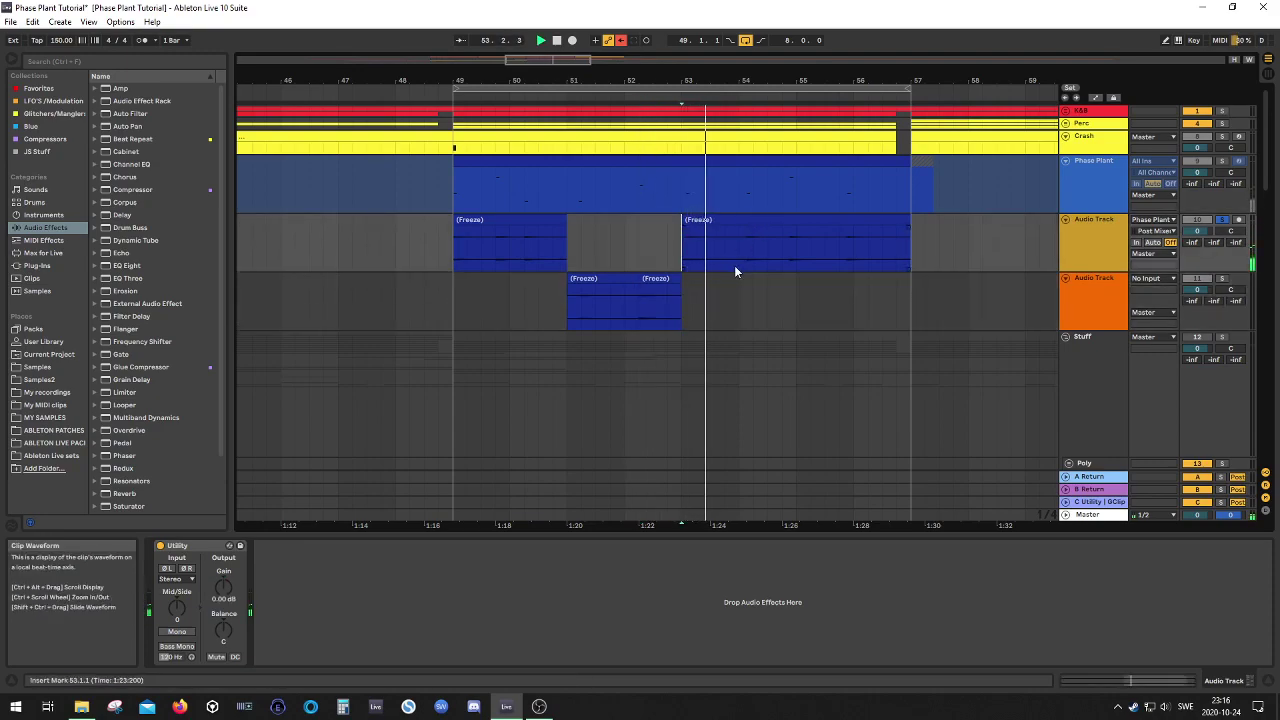
{"action": "key", "text": "space"}
{"action": "left_click_drag", "start_coordinate": [741, 255], "coordinate": [688, 318]}
Audition the remaining frozen audio and move the section from 49.1 to 49.4 onto the new audio track
{"action": "left_click", "coordinate": [776, 245]}
{"action": "key", "text": "space"}
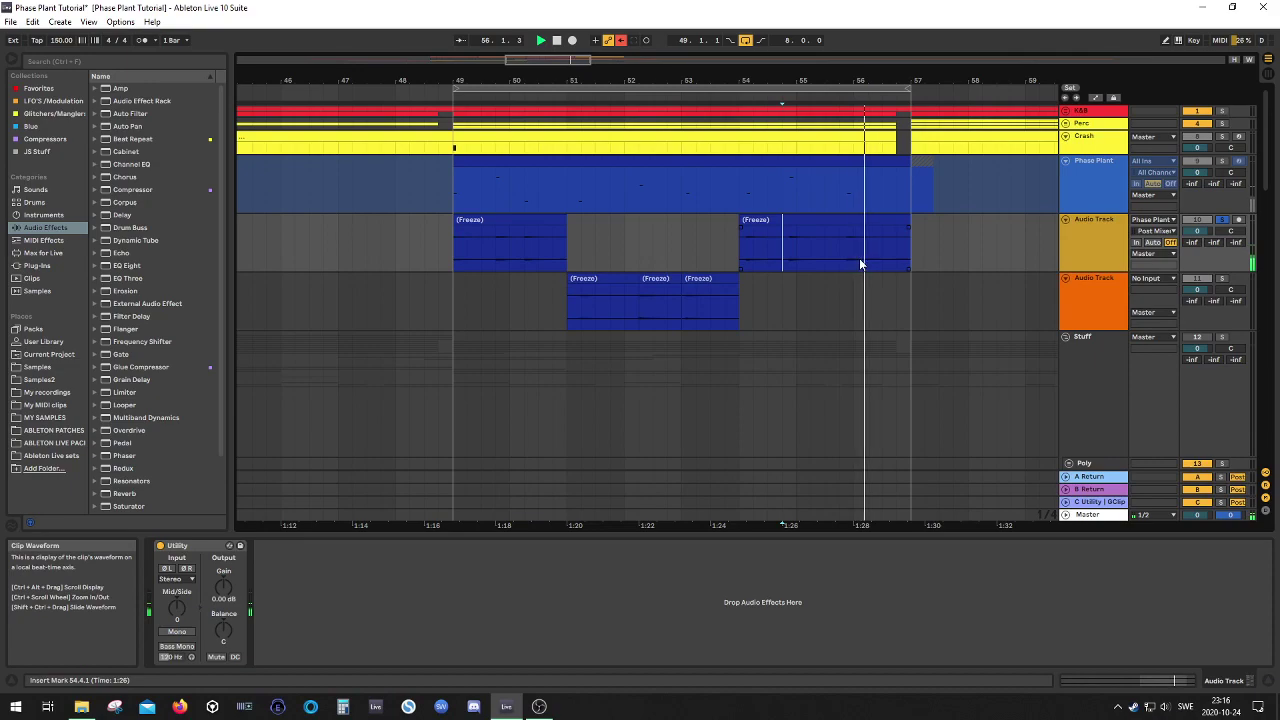
{"action": "left_click", "coordinate": [495, 245]}
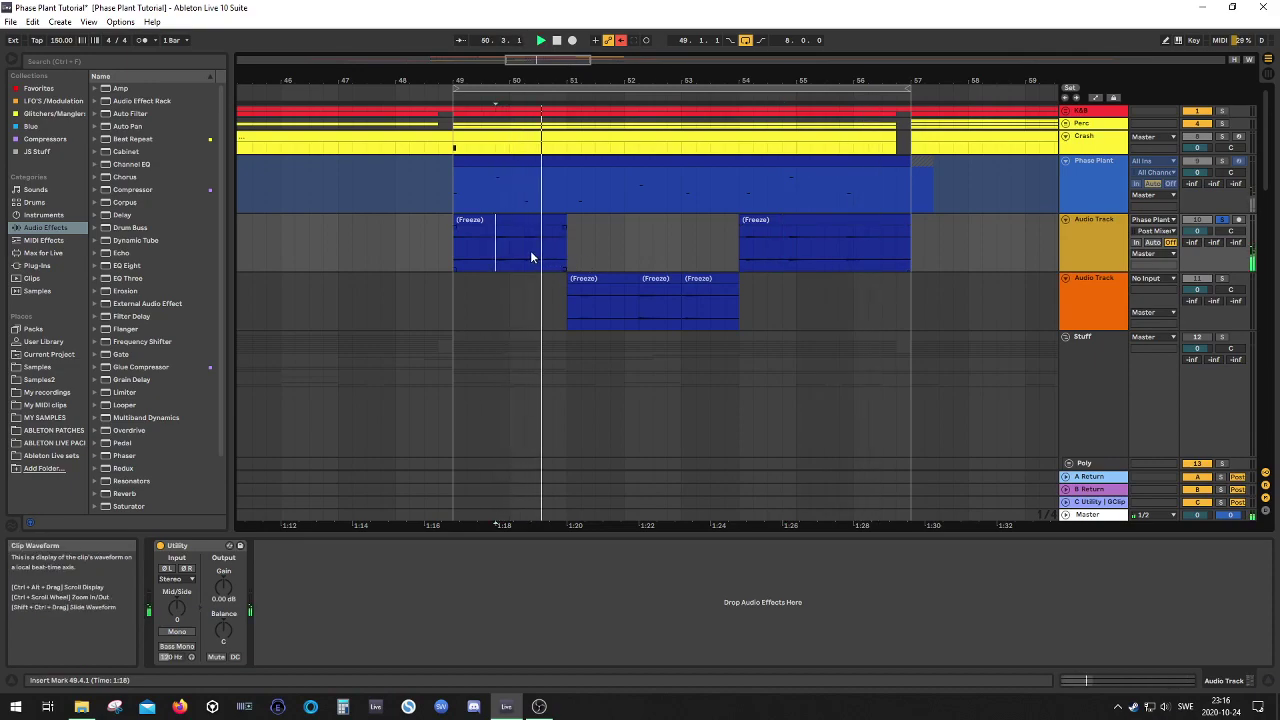
{"action": "left_click", "coordinate": [447, 243]}
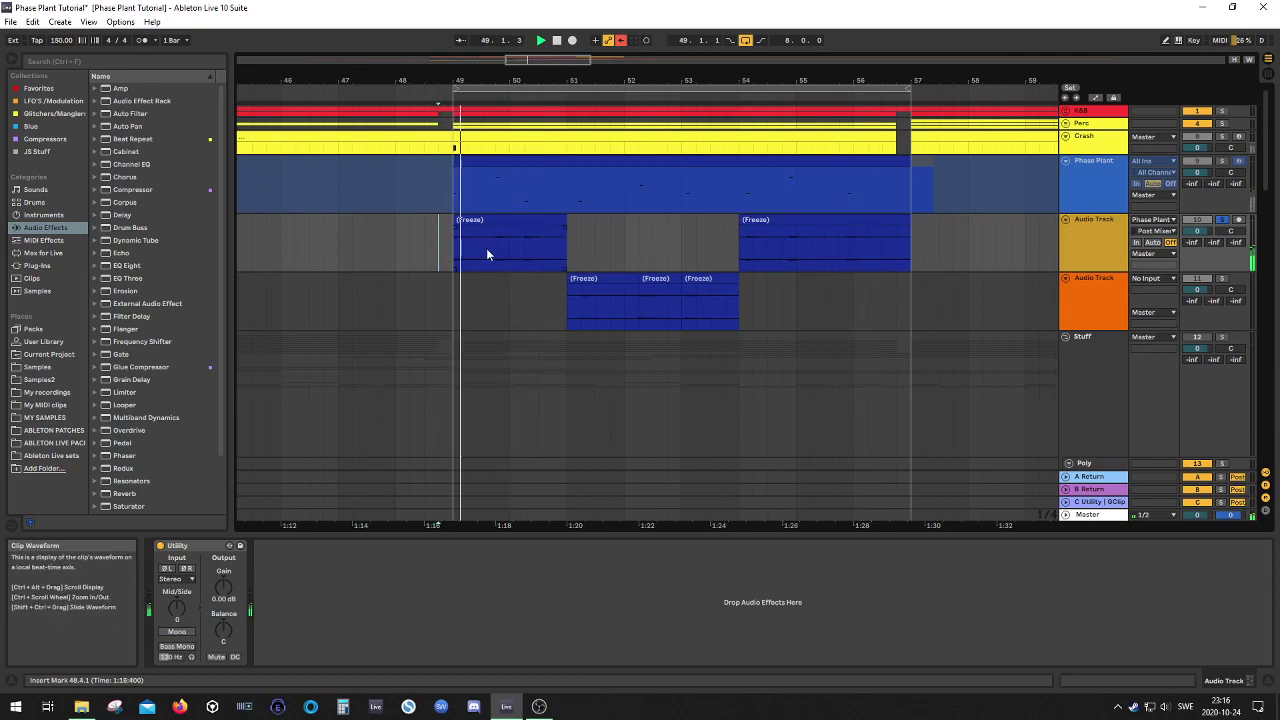
{"action": "key", "text": "space"}
{"action": "left_click", "coordinate": [487, 250], "text": "shift"}
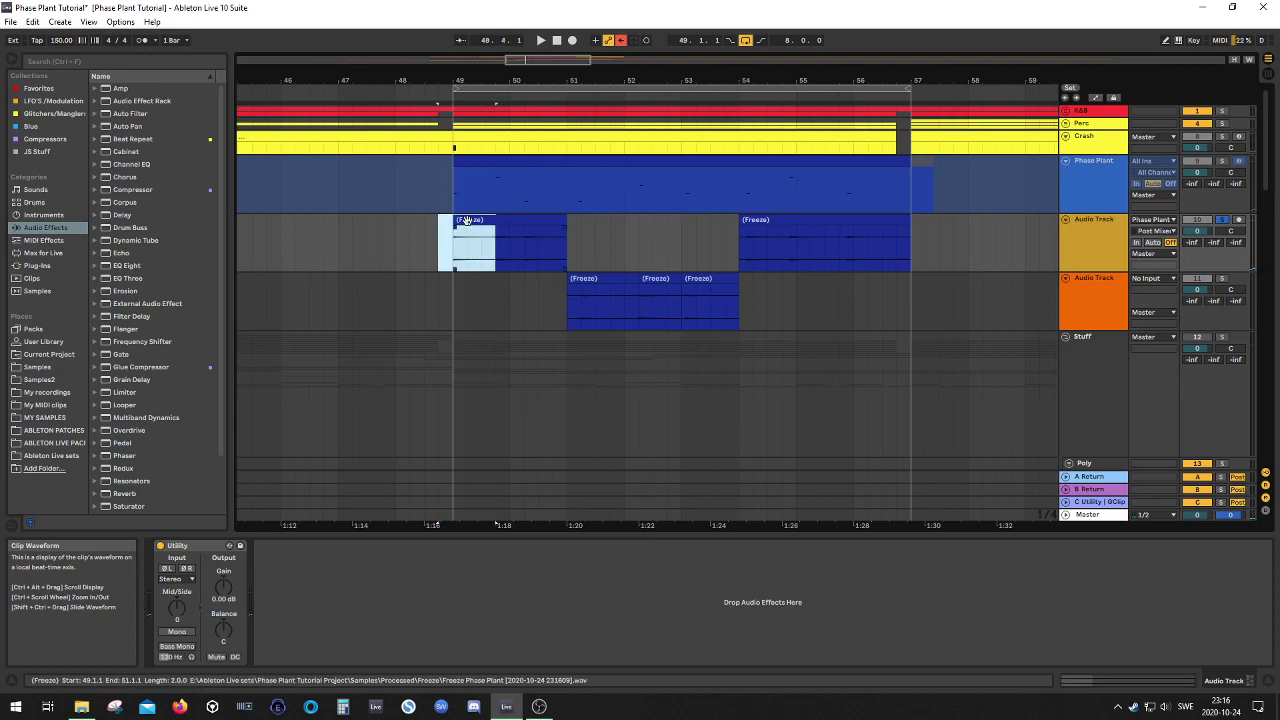
{"action": "left_click_drag", "start_coordinate": [466, 221], "coordinate": [468, 280]}
Solo the orange audio track, reset its Utility gain to 0.00 dB and play its clips from 50.4
{"action": "left_click", "coordinate": [581, 290]}
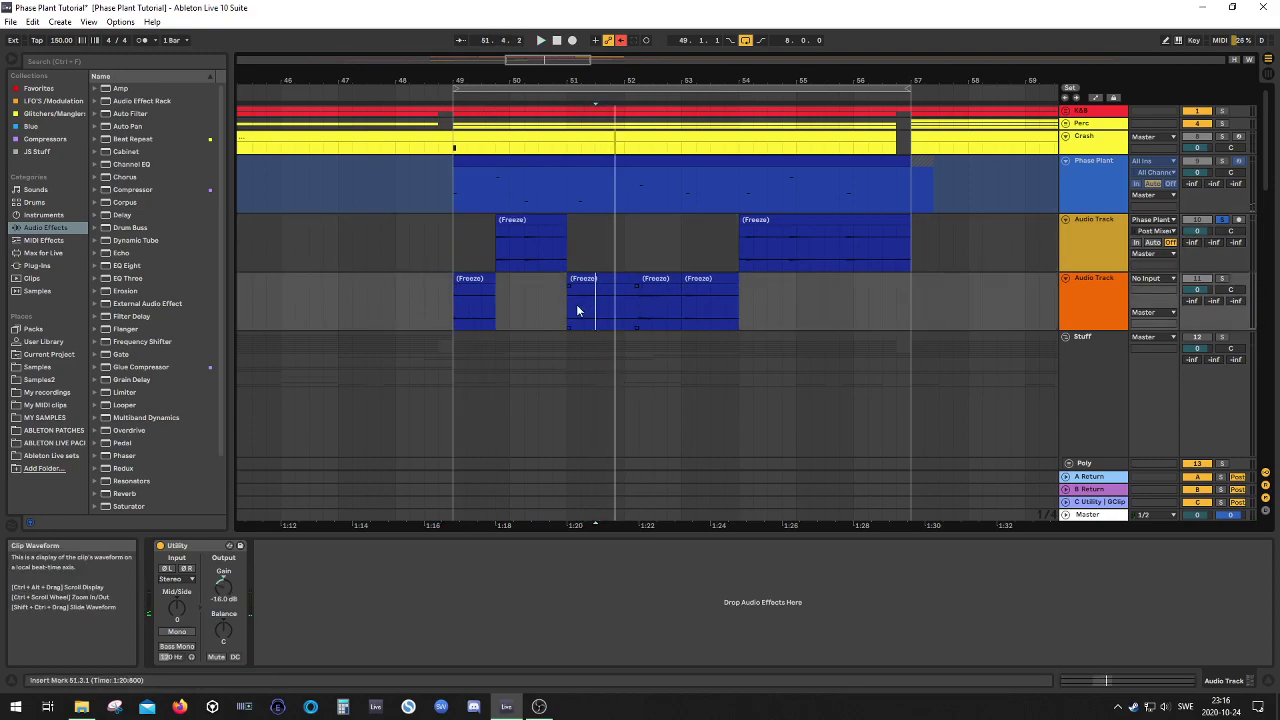
{"action": "left_click", "coordinate": [555, 305]}
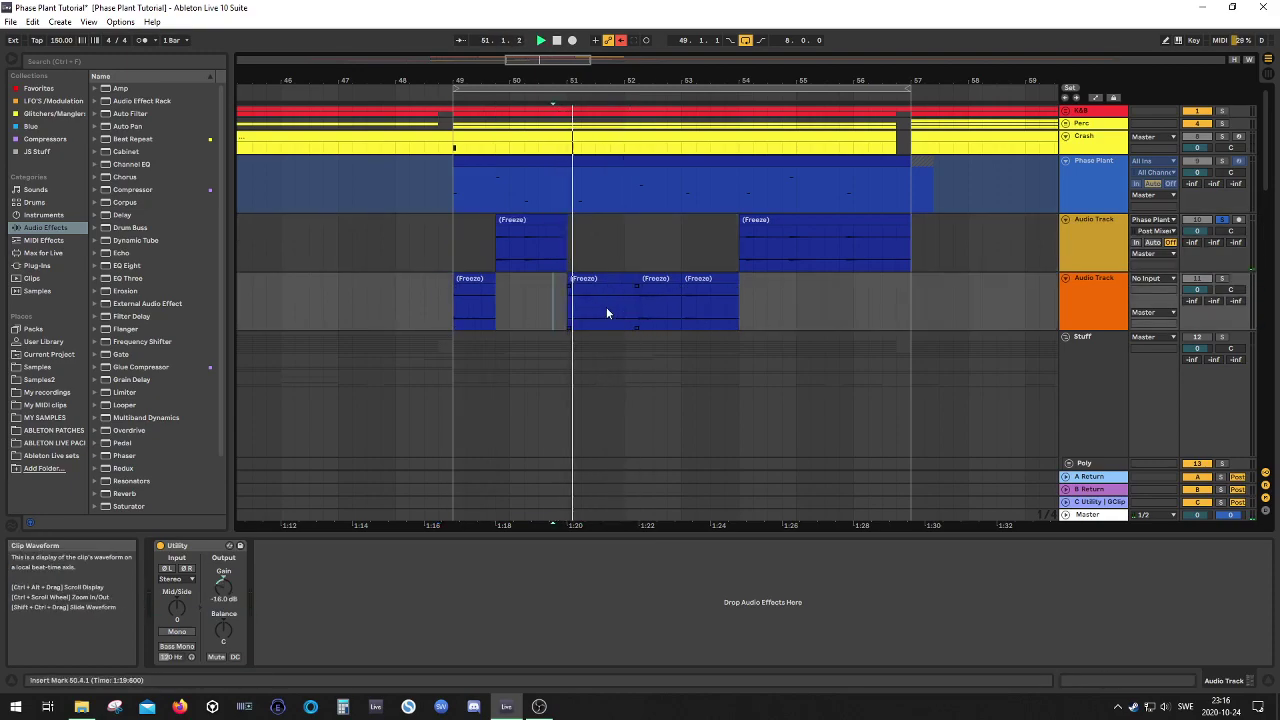
{"action": "left_click", "coordinate": [1222, 278]}
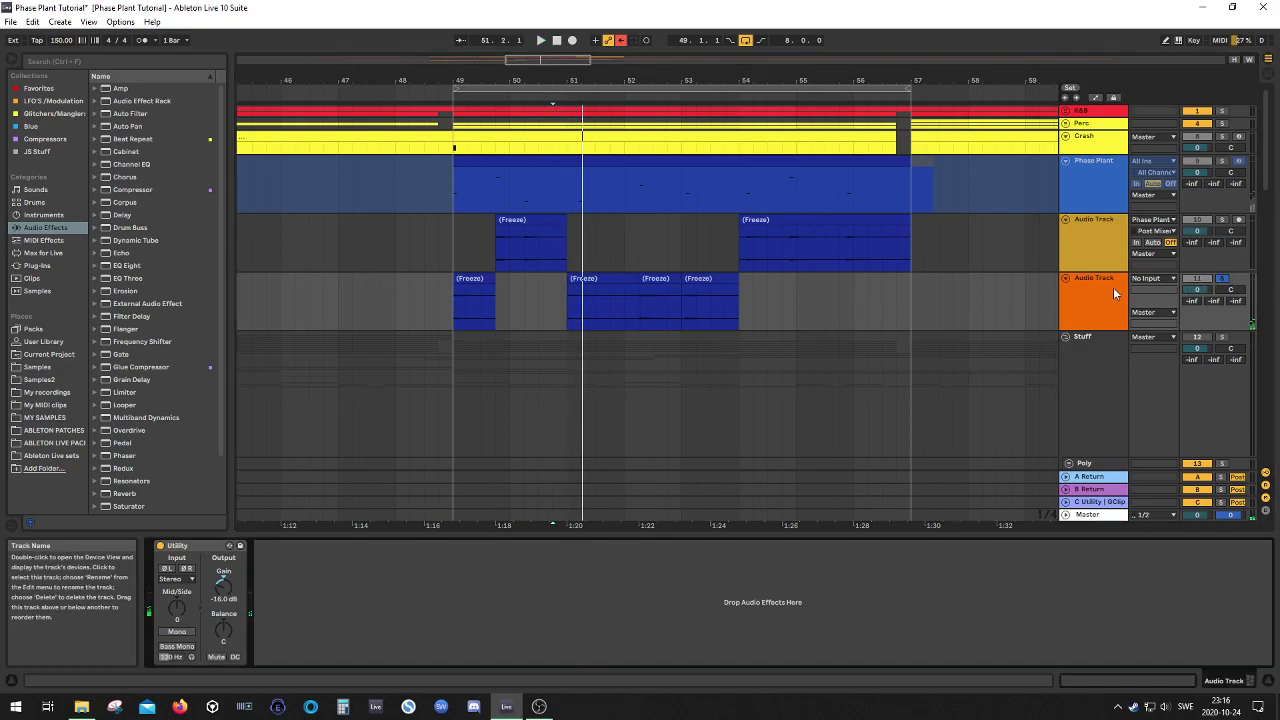
{"action": "double_click", "coordinate": [229, 586]}
{"action": "key", "text": "space"}
{"action": "key", "text": "space"}
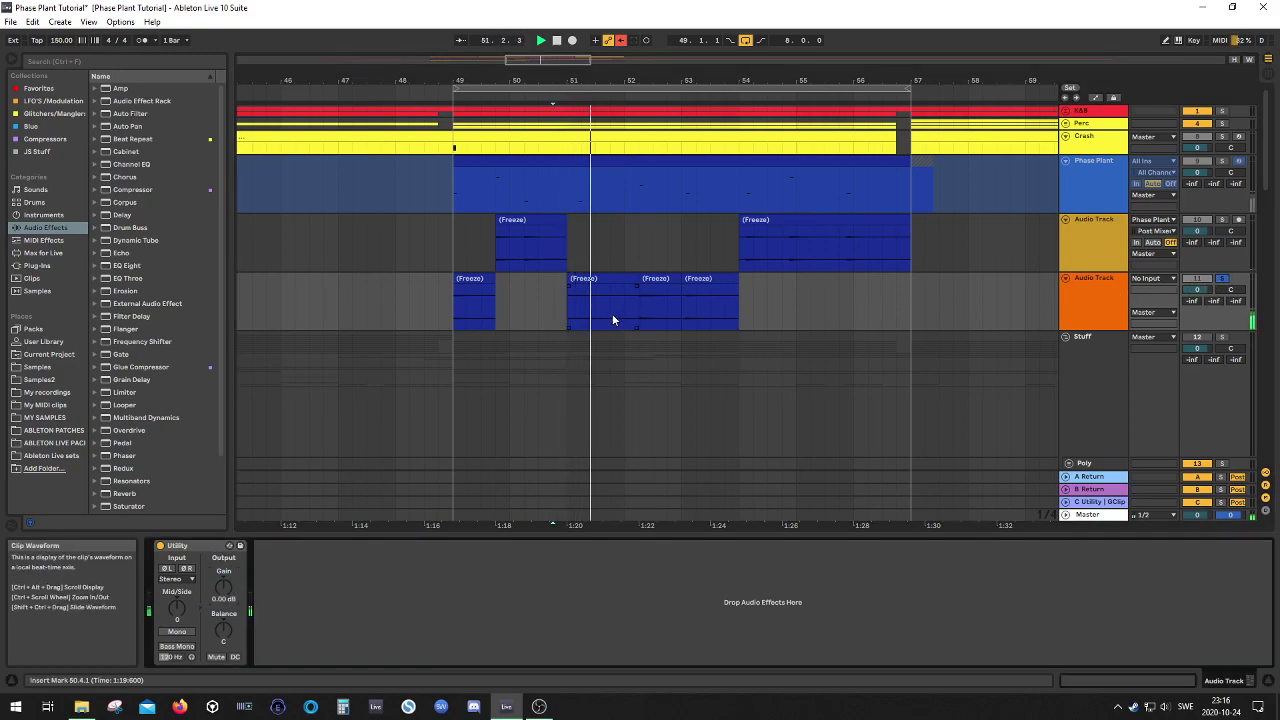
{"action": "key", "text": "space"}
Arrange the orange track so one short frozen clip sits at 49.1 and its other clips lie past bar 57
{"action": "left_click", "coordinate": [583, 278]}
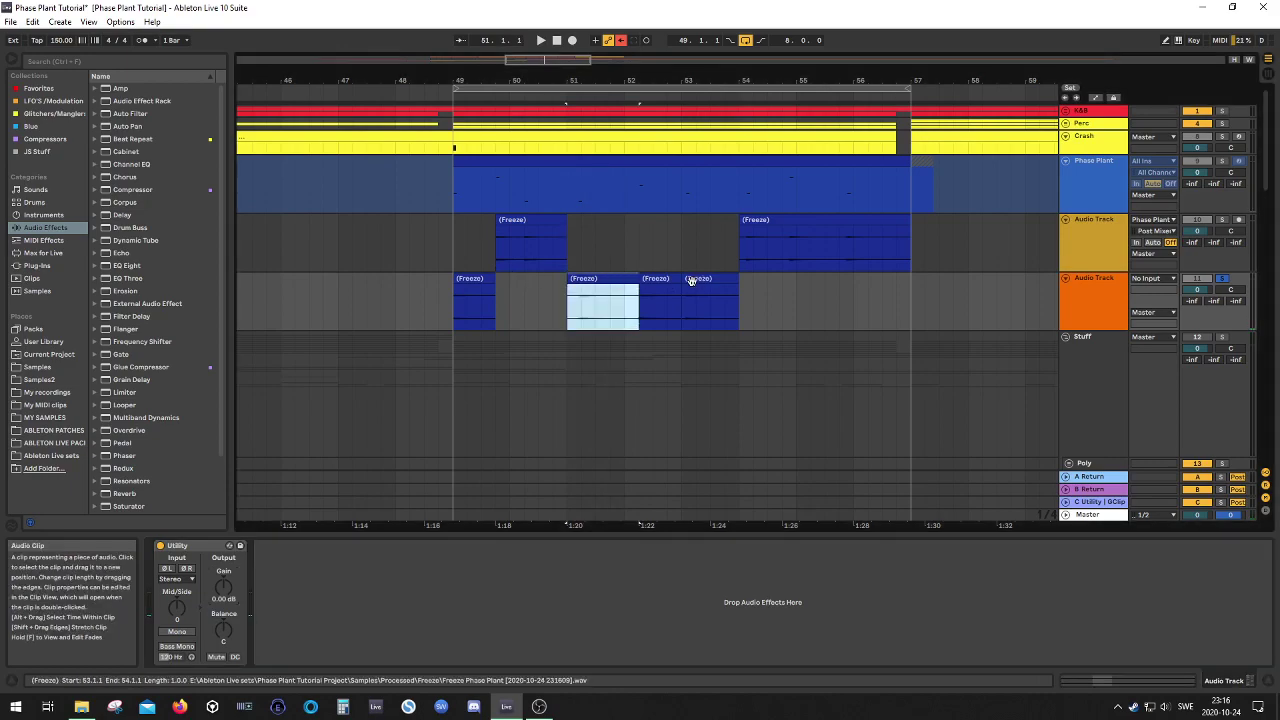
{"action": "left_click", "coordinate": [664, 280]}
{"action": "left_click", "coordinate": [606, 292]}
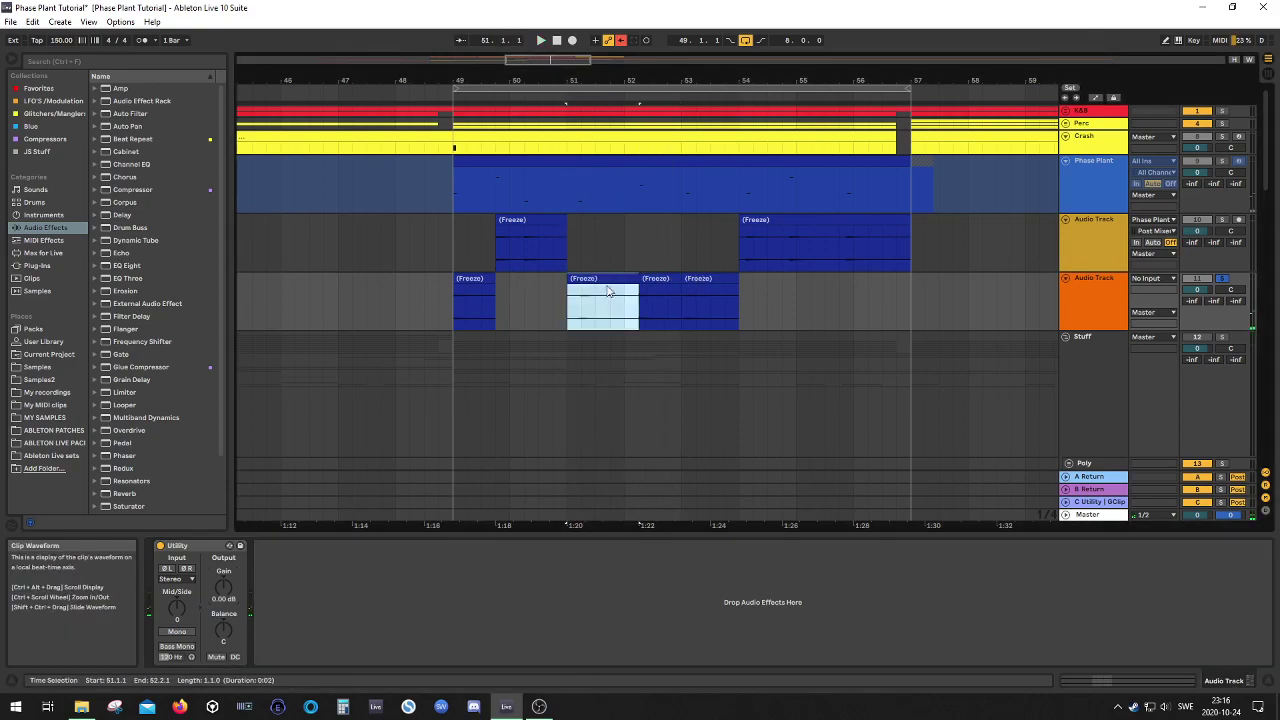
{"action": "left_click", "coordinate": [472, 280], "text": "shift"}
{"action": "left_click_drag", "start_coordinate": [472, 280], "coordinate": [979, 289]}
{"action": "left_click", "coordinate": [925, 300]}
{"action": "left_click", "coordinate": [981, 295]}
{"action": "left_click", "coordinate": [670, 283]}
{"action": "left_click_drag", "start_coordinate": [675, 283], "coordinate": [495, 304]}
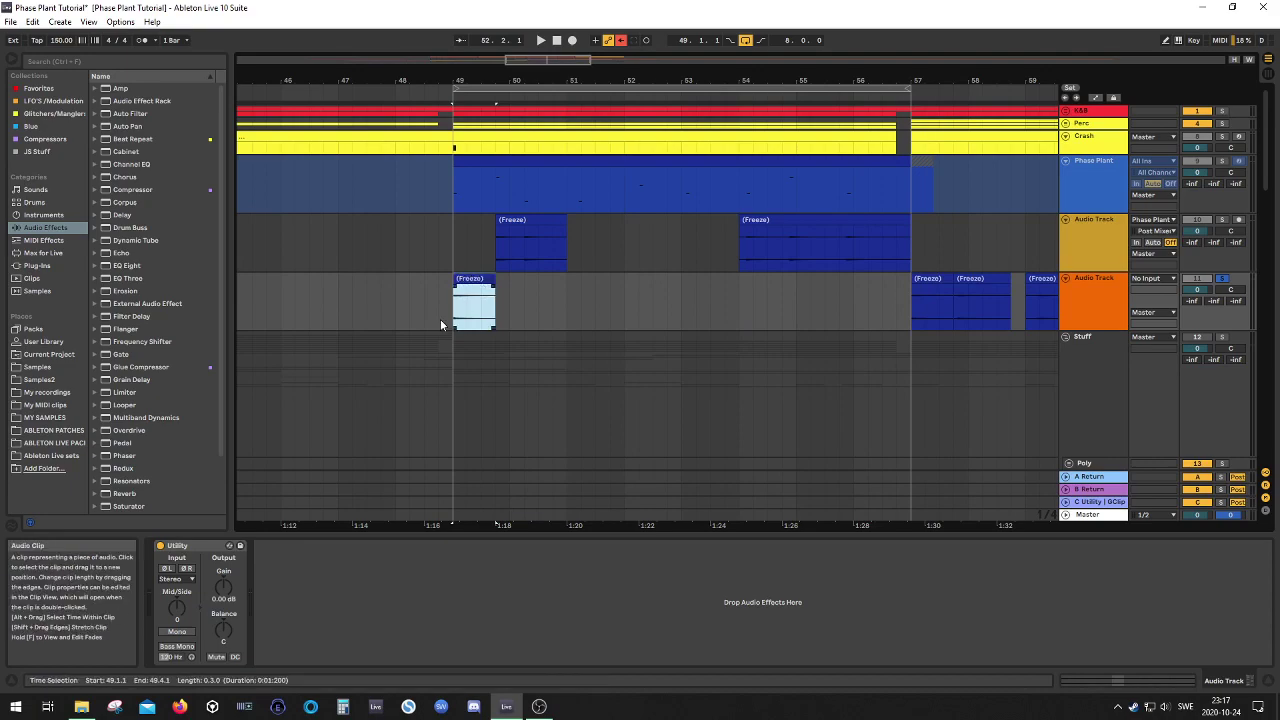
Open the short frozen clip at 49.1 and set its warp mode to Texture
{"action": "double_click", "coordinate": [479, 277]}
{"action": "left_click", "coordinate": [291, 539]}
{"action": "left_click", "coordinate": [285, 562]}
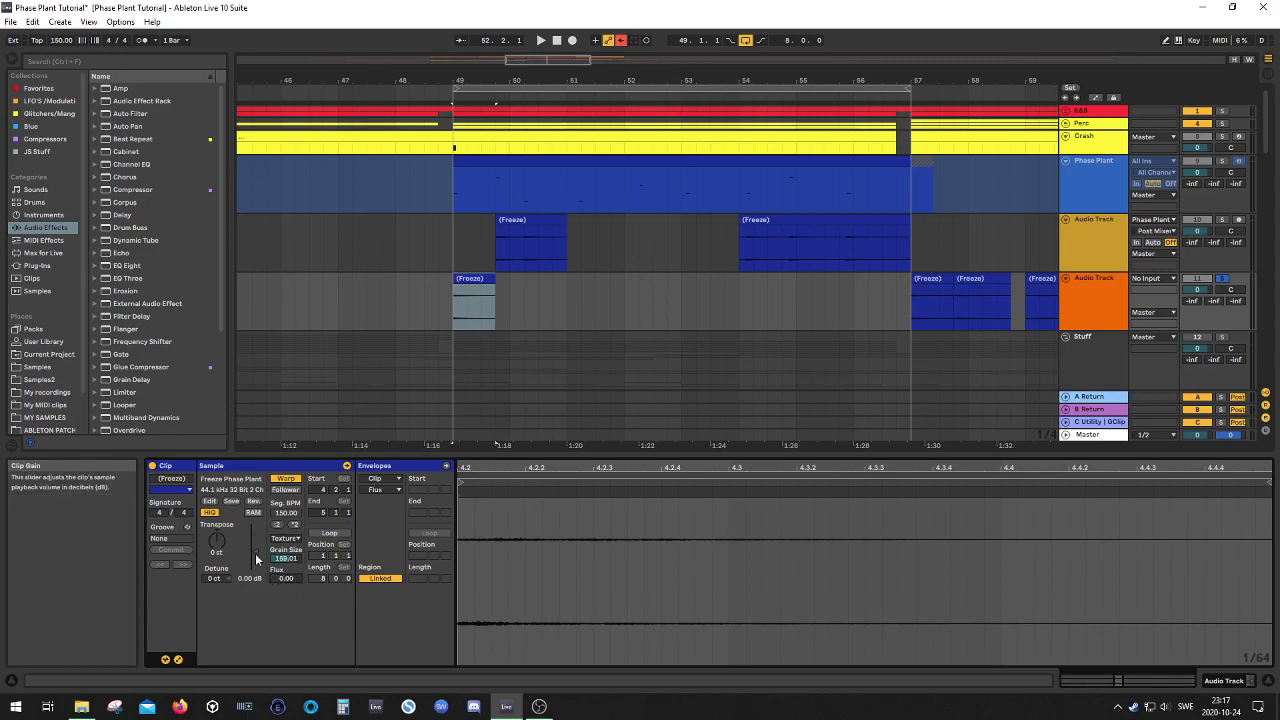
Time-stretch the clip at 49.1 to four bars, ending at 53.1, and play it back
{"action": "left_click_drag", "start_coordinate": [494, 285], "coordinate": [674, 288]}
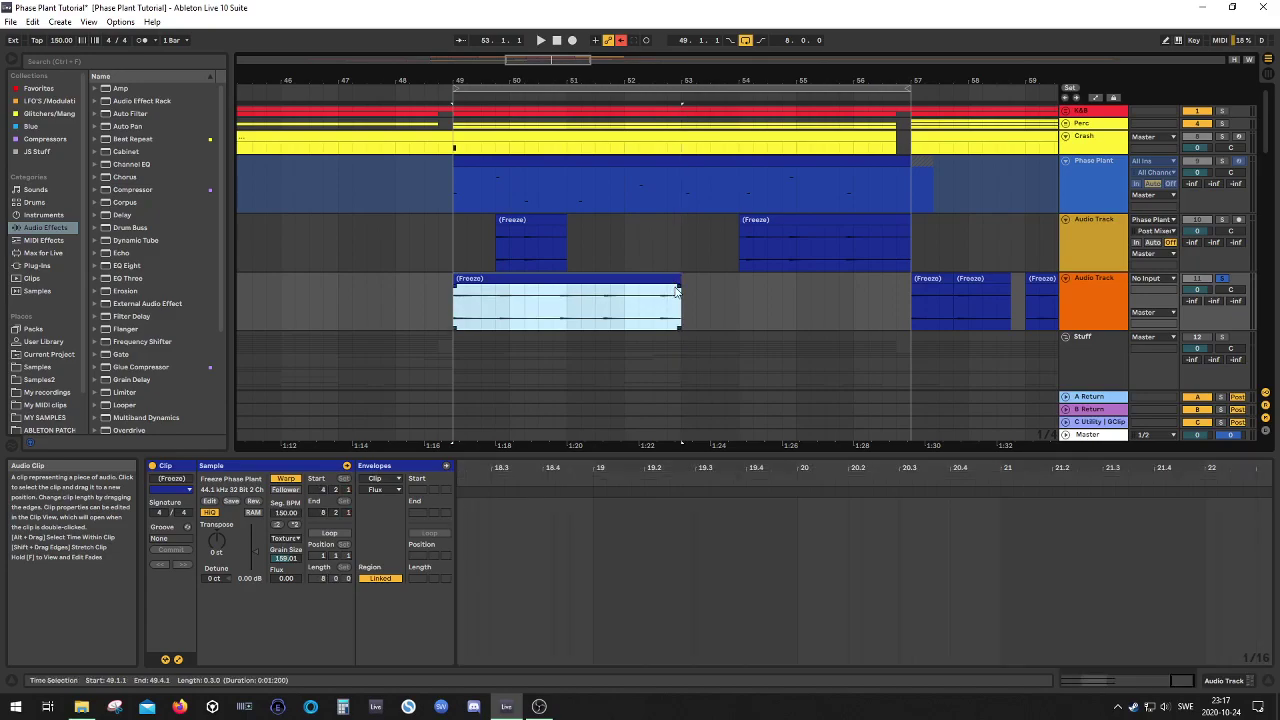
{"action": "key", "text": "ctrl+z"}
{"action": "left_click_drag", "start_coordinate": [512, 283], "coordinate": [676, 297]}
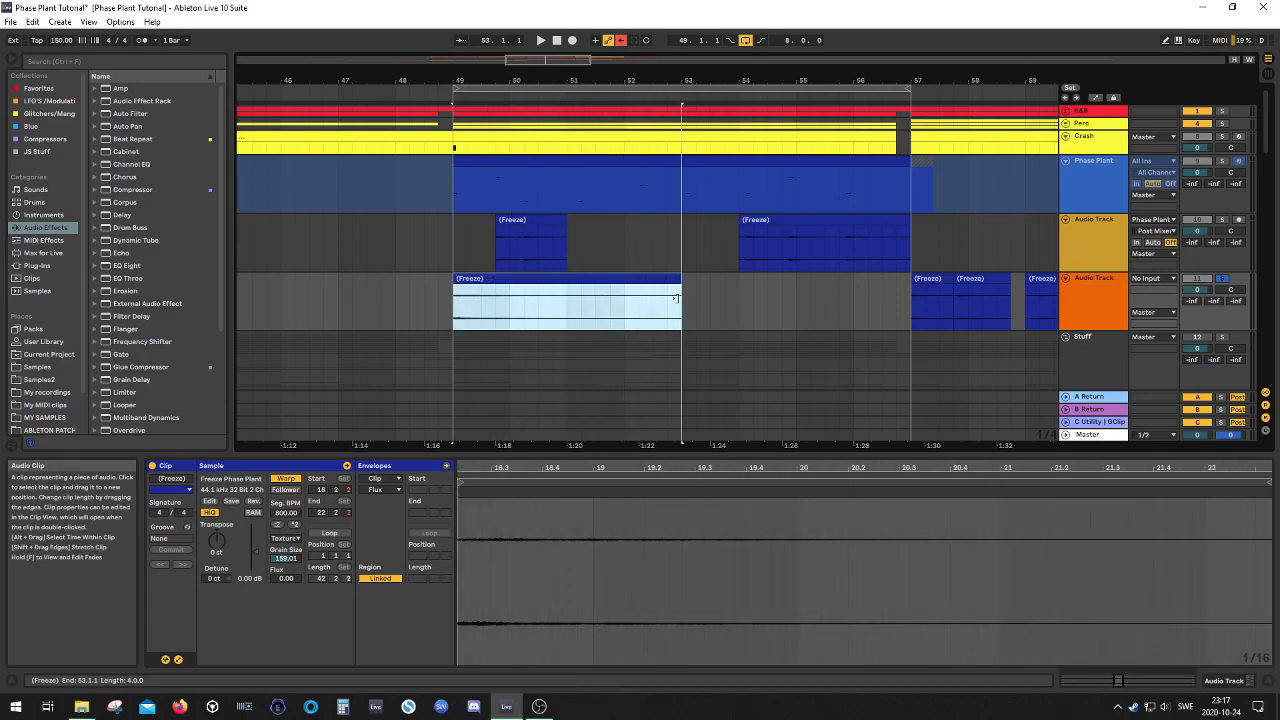
{"action": "key", "text": "space"}
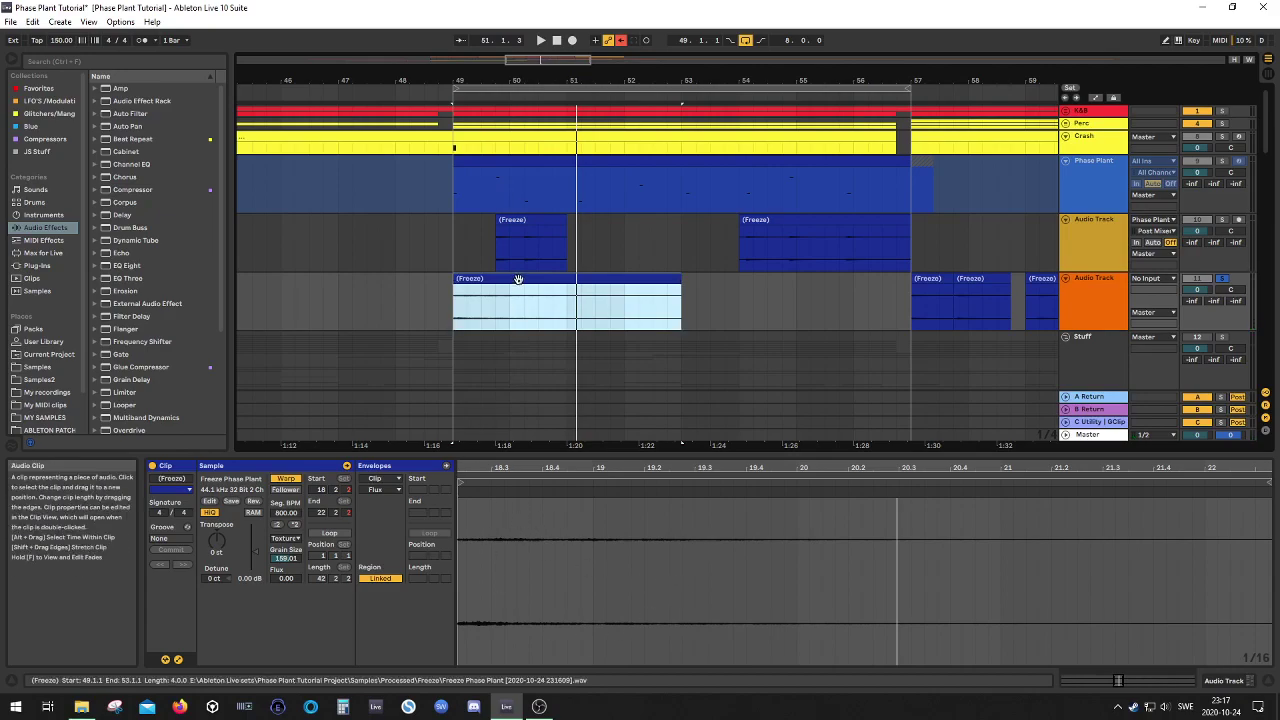
Consolidate the stretched clip into new audio, set its warp mode to Texture and audition it
{"action": "key", "text": "ctrl+j"}
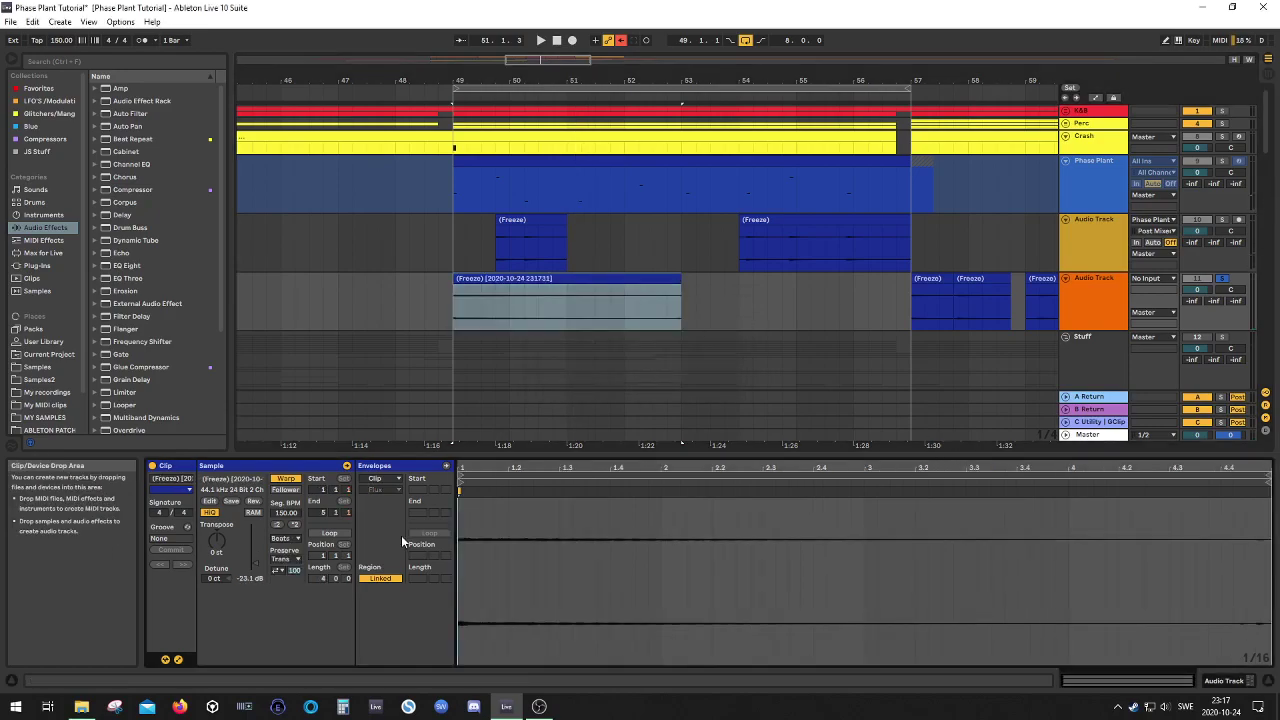
{"action": "left_click", "coordinate": [284, 538]}
{"action": "left_click", "coordinate": [285, 562]}
{"action": "key", "text": "space"}
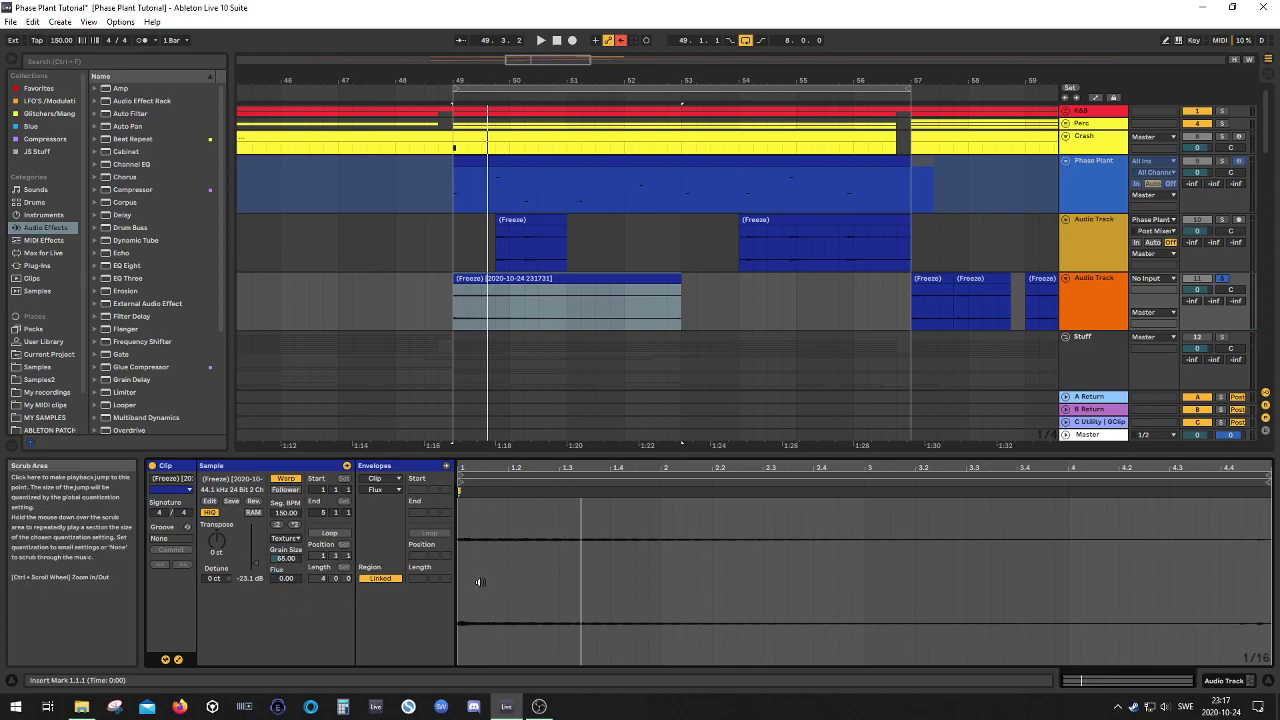
Show the clip's Transposition envelope and draw a ramp rising from 0 at the start to its maximum around 4.4
{"action": "left_click", "coordinate": [380, 478]}
{"action": "left_click", "coordinate": [383, 490]}
{"action": "left_click", "coordinate": [383, 489]}
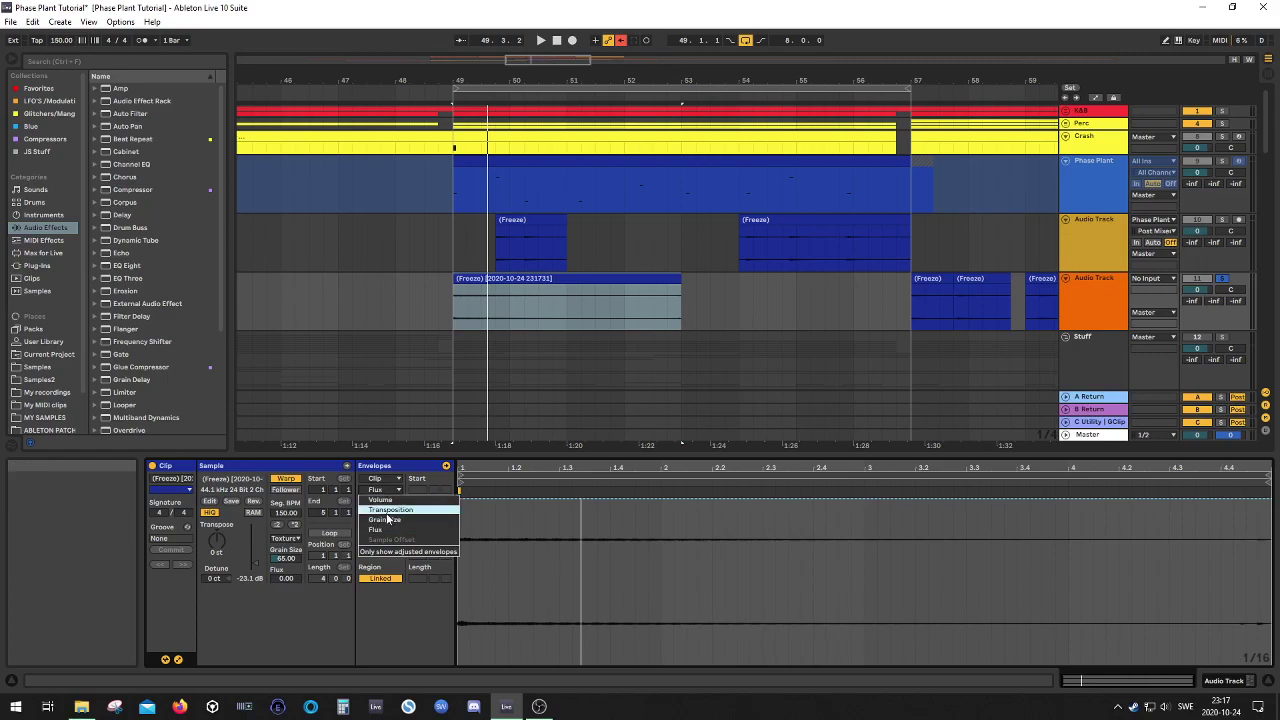
{"action": "left_click", "coordinate": [389, 510]}
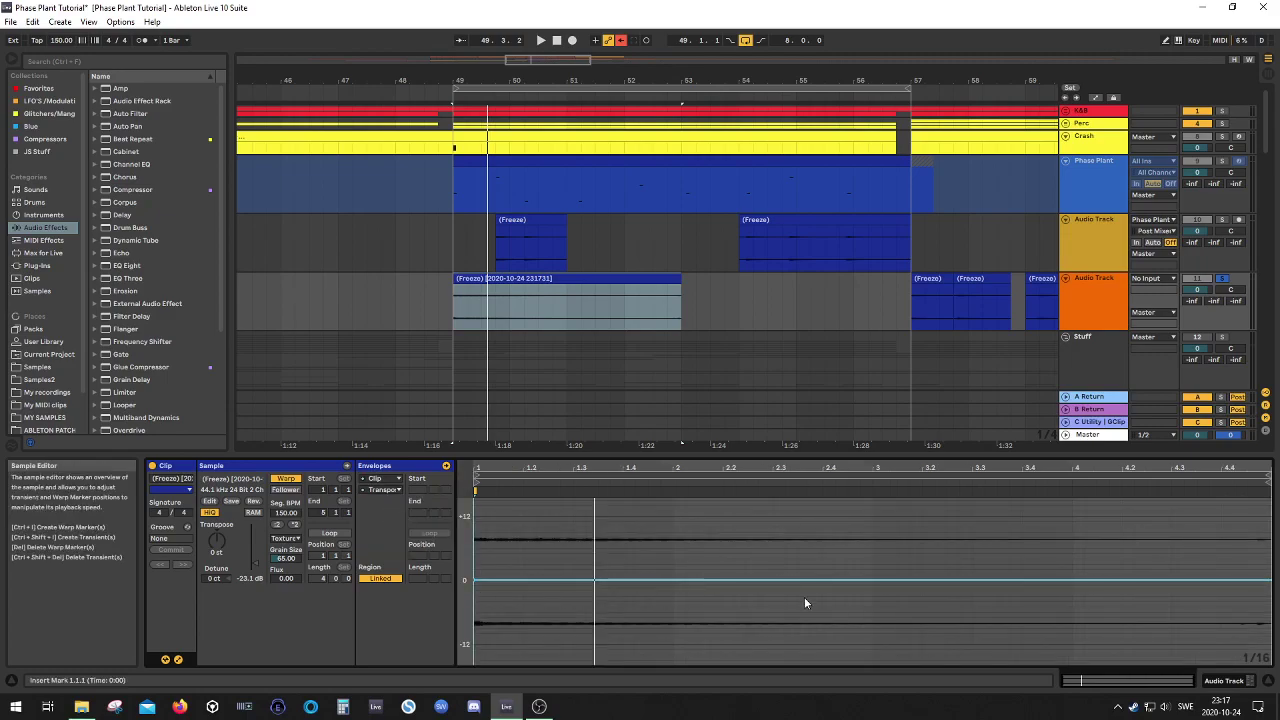
{"action": "mouse_move", "coordinate": [922, 580]}
{"action": "left_mouse_down"}
{"action": "mouse_move", "coordinate": [922, 532]}
{"action": "mouse_move", "coordinate": [1031, 510]}
{"action": "mouse_move", "coordinate": [1235, 503]}
{"action": "mouse_move", "coordinate": [1272, 567]}
{"action": "mouse_move", "coordinate": [1097, 501]}
{"action": "mouse_move", "coordinate": [1097, 540]}
{"action": "mouse_move", "coordinate": [1097, 501]}
{"action": "mouse_move", "coordinate": [1127, 472]}
{"action": "left_mouse_up"}
Play back the pitch ramp and extend the clip's loop length to 3.3.3
{"action": "key", "text": "space"}
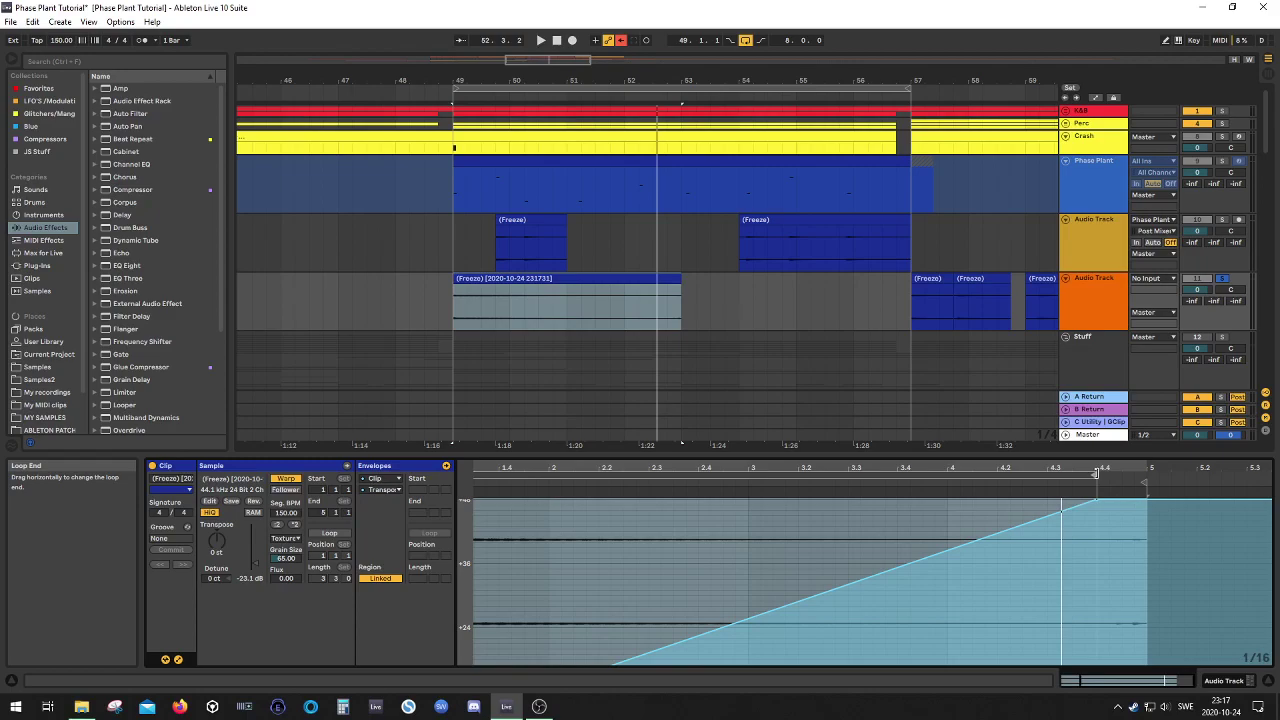
{"action": "key", "text": "space"}
{"action": "scroll", "coordinate": [1098, 547], "scroll_direction": "down", "scroll_amount": 2}
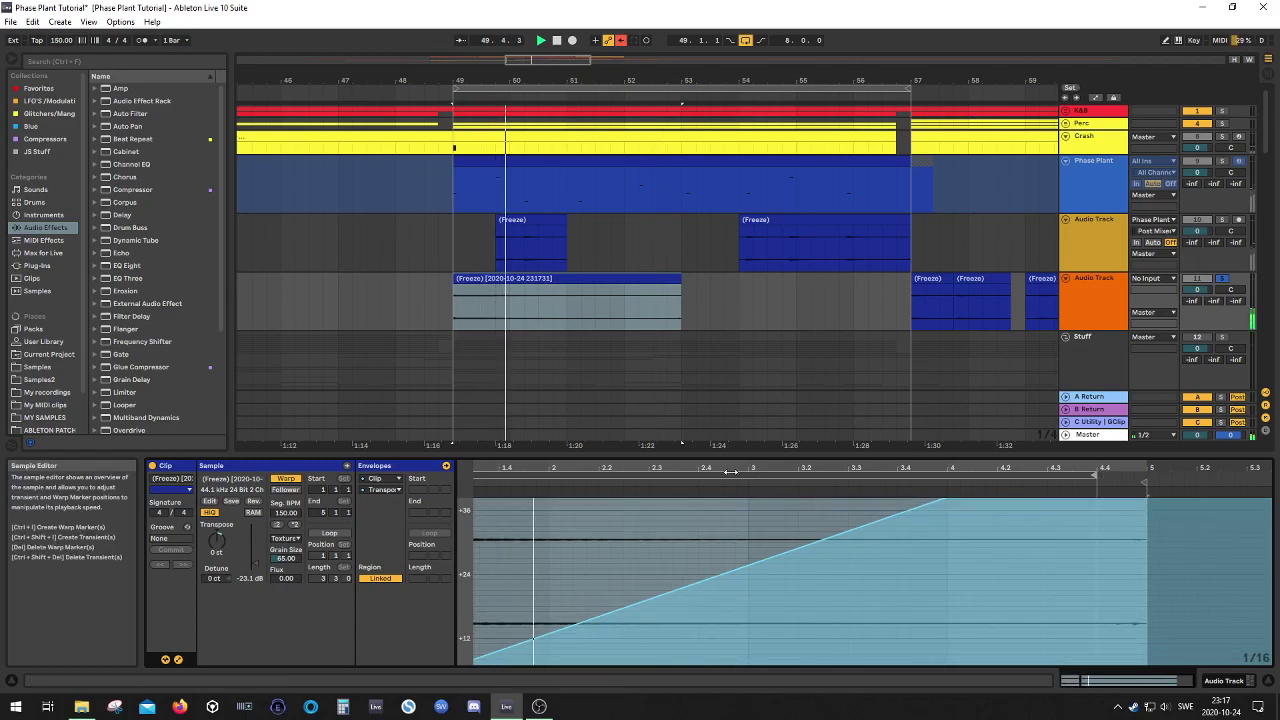
{"action": "left_click", "coordinate": [640, 288]}
{"action": "scroll", "coordinate": [903, 559], "scroll_direction": "down", "scroll_amount": 1}
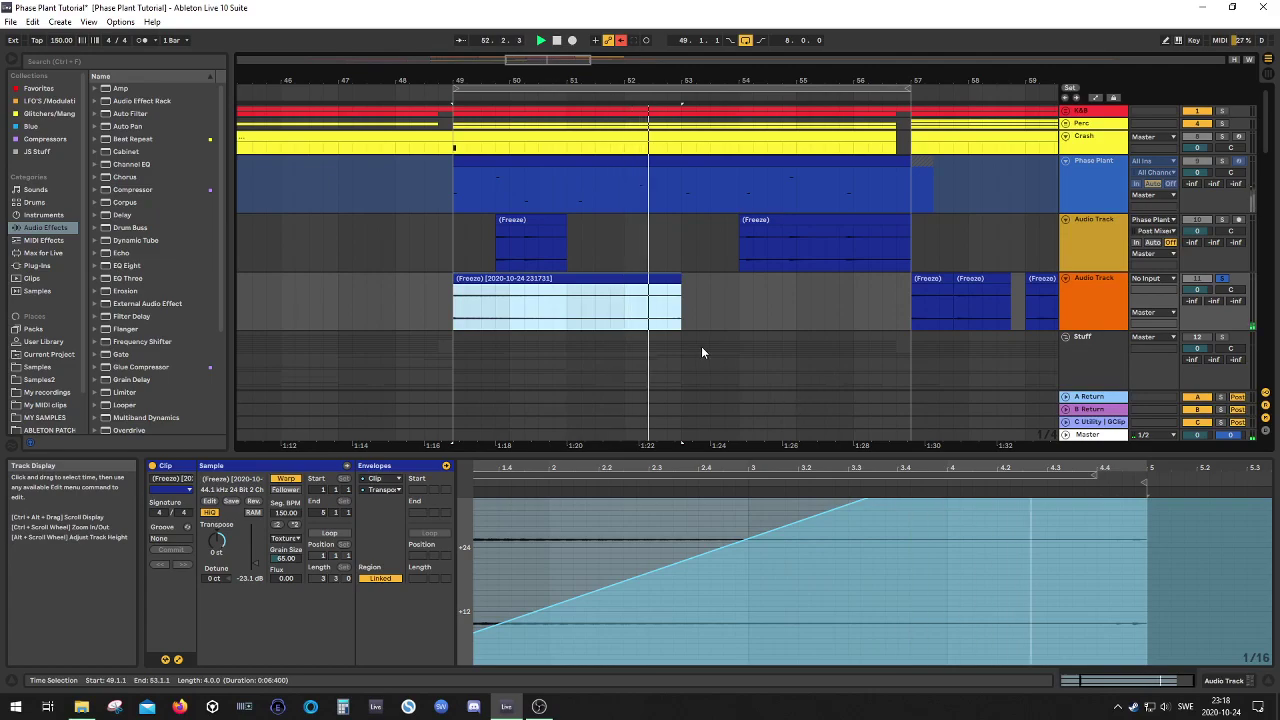
{"action": "scroll", "coordinate": [1133, 524], "scroll_direction": "up", "scroll_amount": 2}
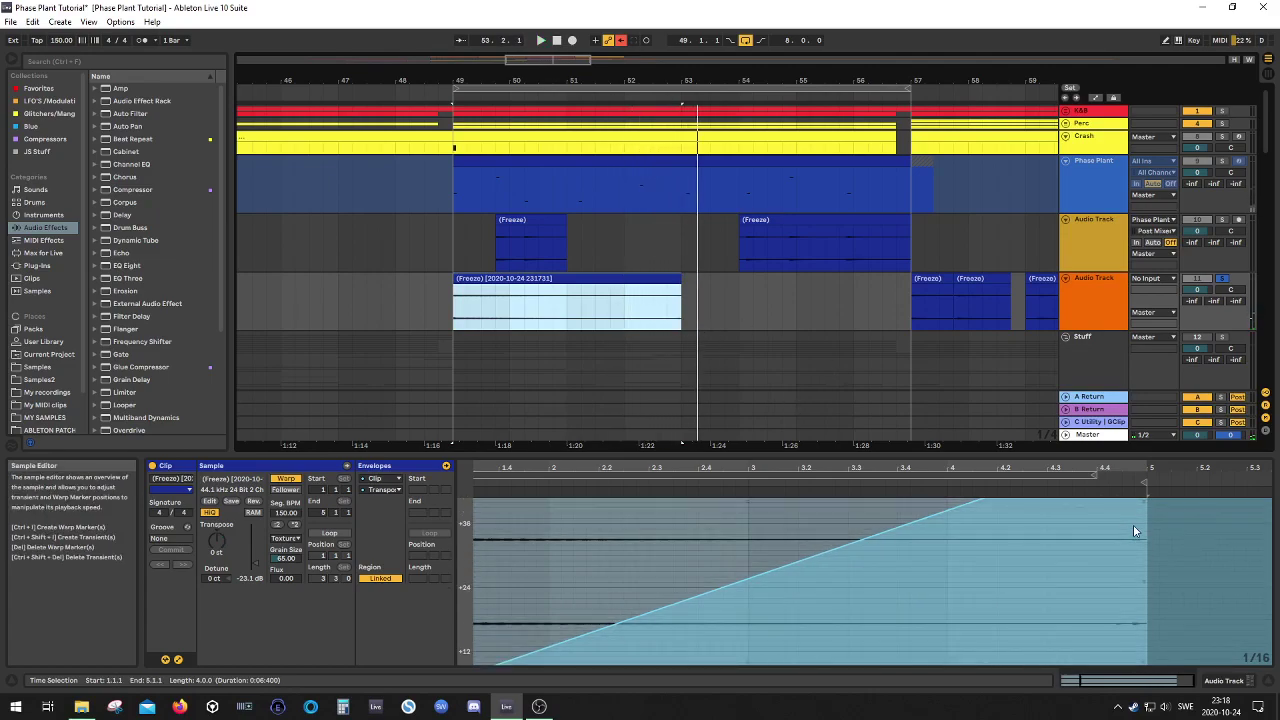
{"action": "left_click_drag", "start_coordinate": [1097, 476], "coordinate": [1122, 474]}
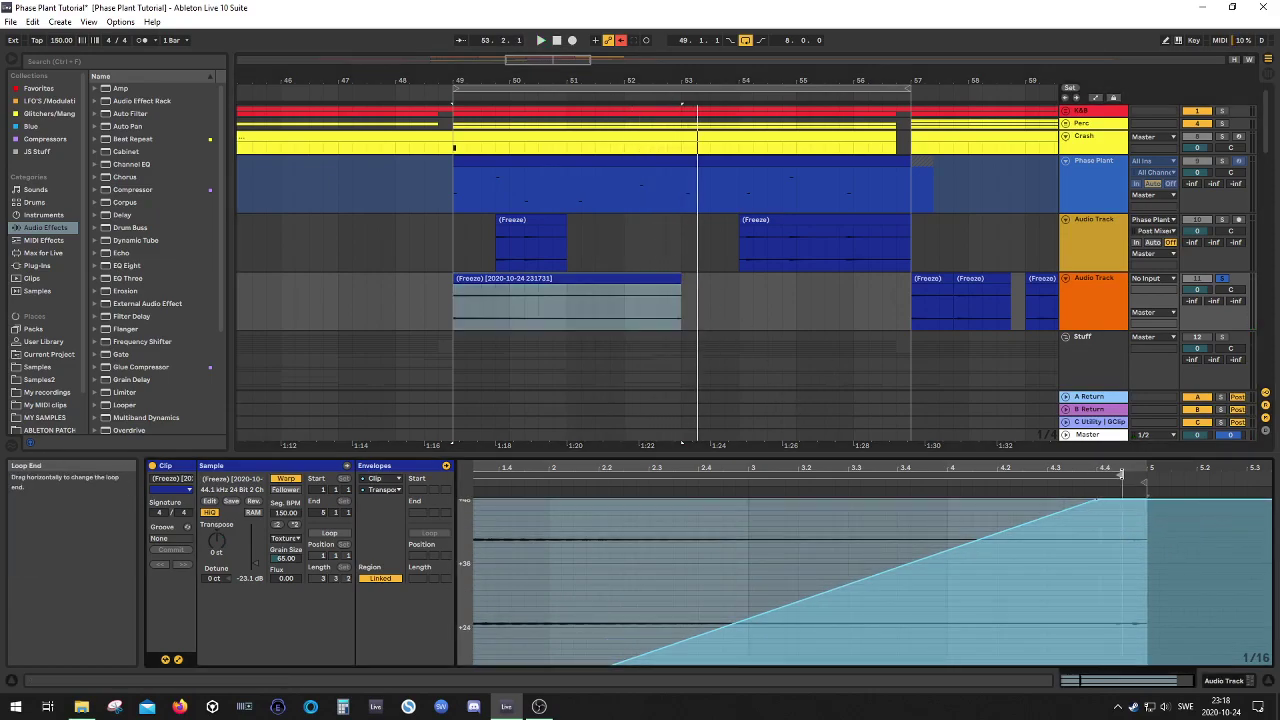
Trim the end of the pitch-ramped clip at 49.1 back to 52.4.3 and play it back
{"action": "left_click", "coordinate": [663, 278]}
{"action": "scroll", "coordinate": [668, 284], "scroll_direction": "up", "scroll_amount": 5}
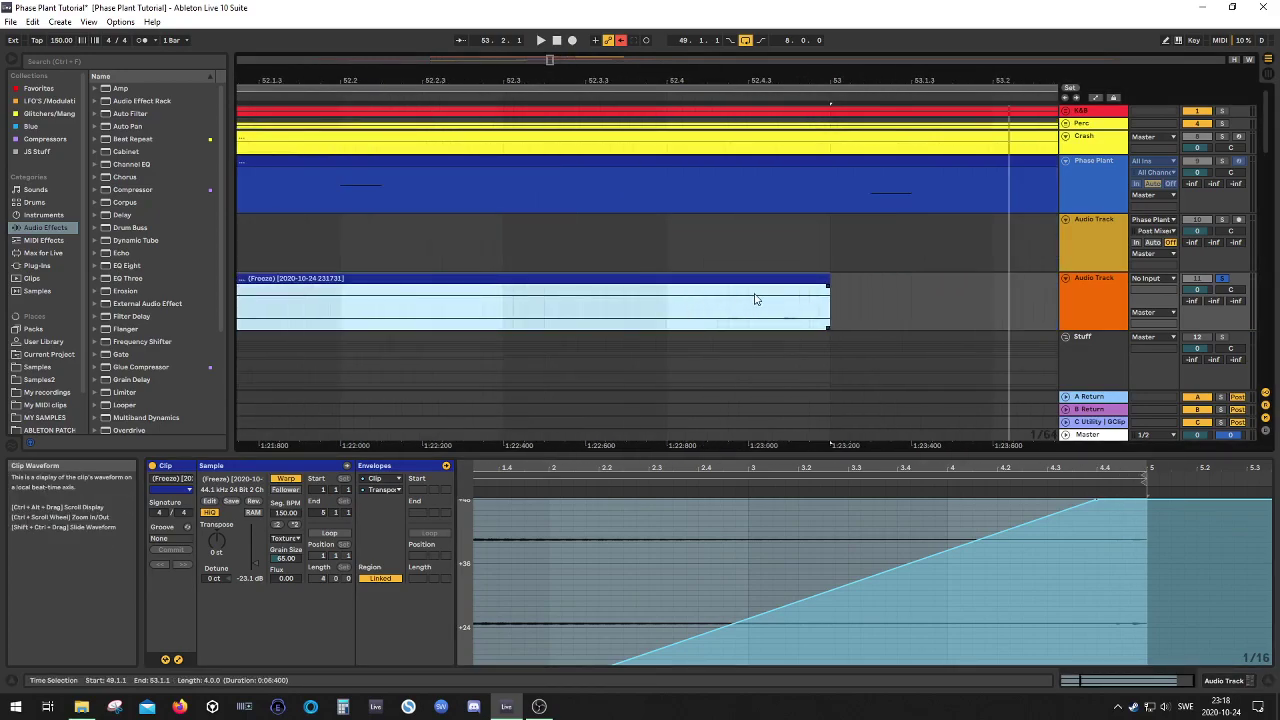
{"action": "left_click_drag", "start_coordinate": [827, 280], "coordinate": [779, 280]}
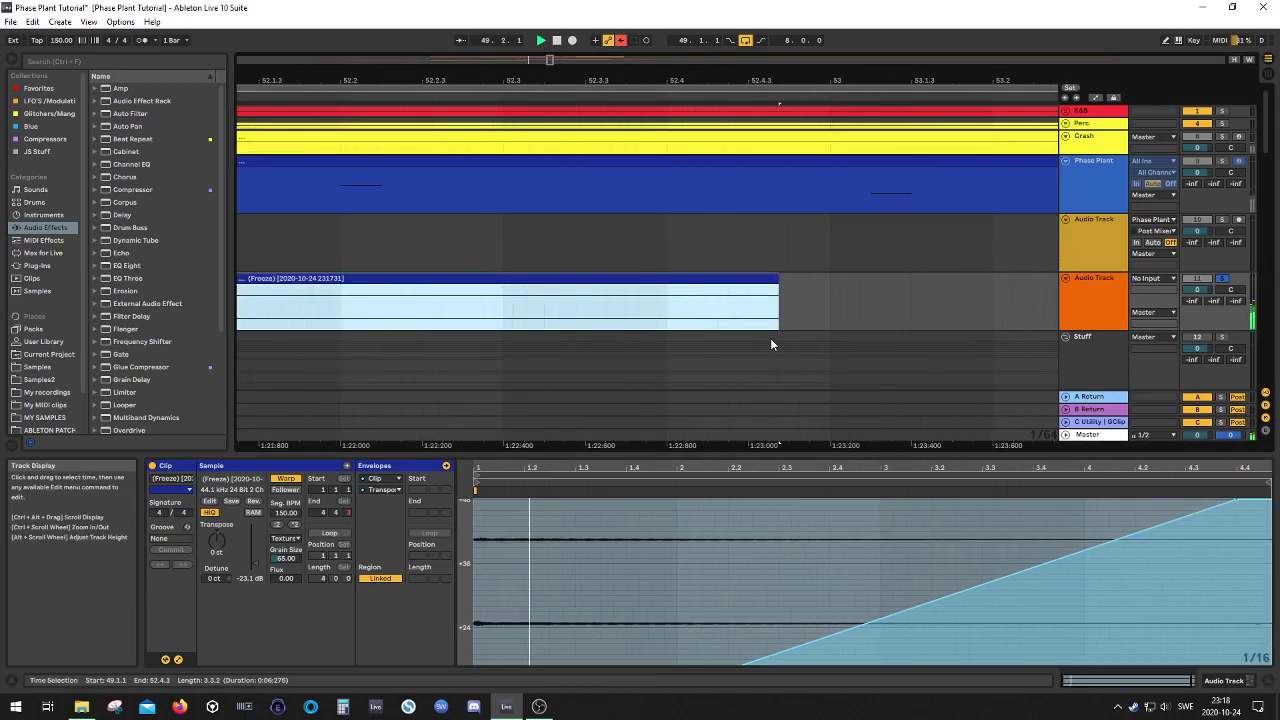
{"action": "scroll", "coordinate": [776, 353], "scroll_direction": "down", "scroll_amount": 8}
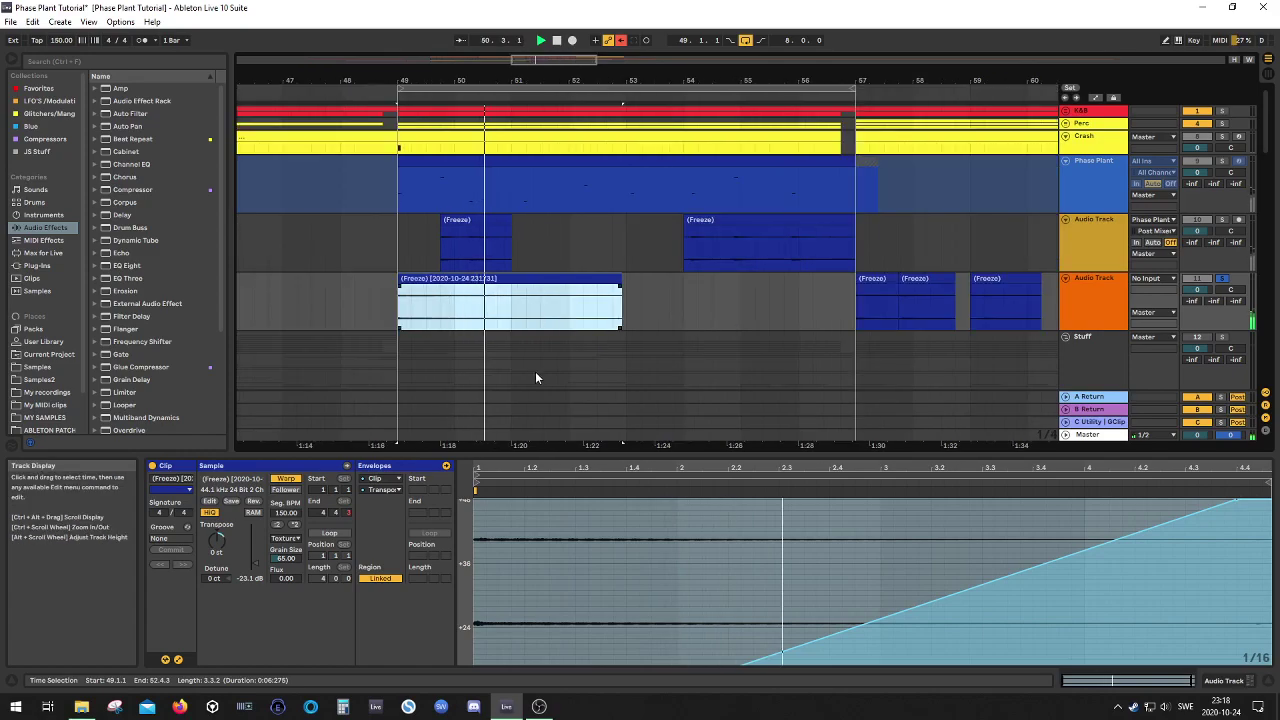
{"action": "scroll", "coordinate": [774, 382], "scroll_direction": "down", "scroll_amount": 3}
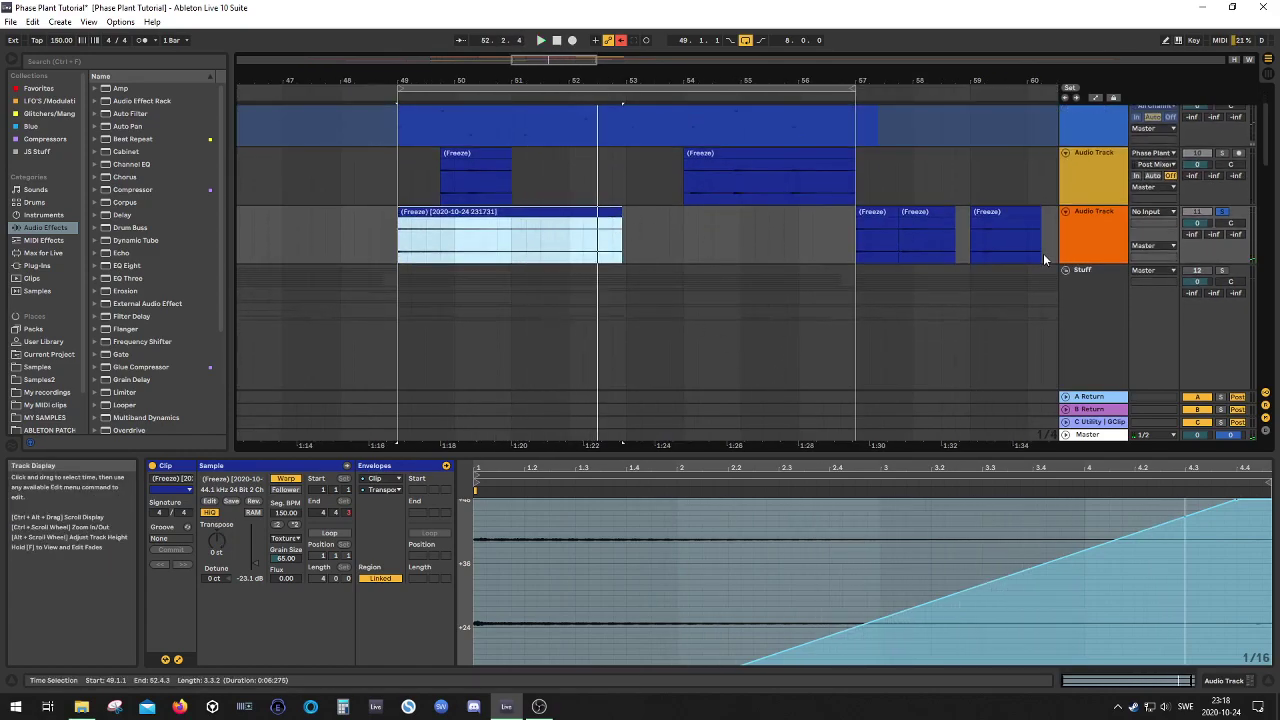
Consolidate the trimmed pitch-ramp clip into new audio and duplicate it directly after itself
{"action": "key", "text": "ctrl+j"}
{"action": "left_click", "coordinate": [614, 236]}
{"action": "left_click", "coordinate": [612, 211]}
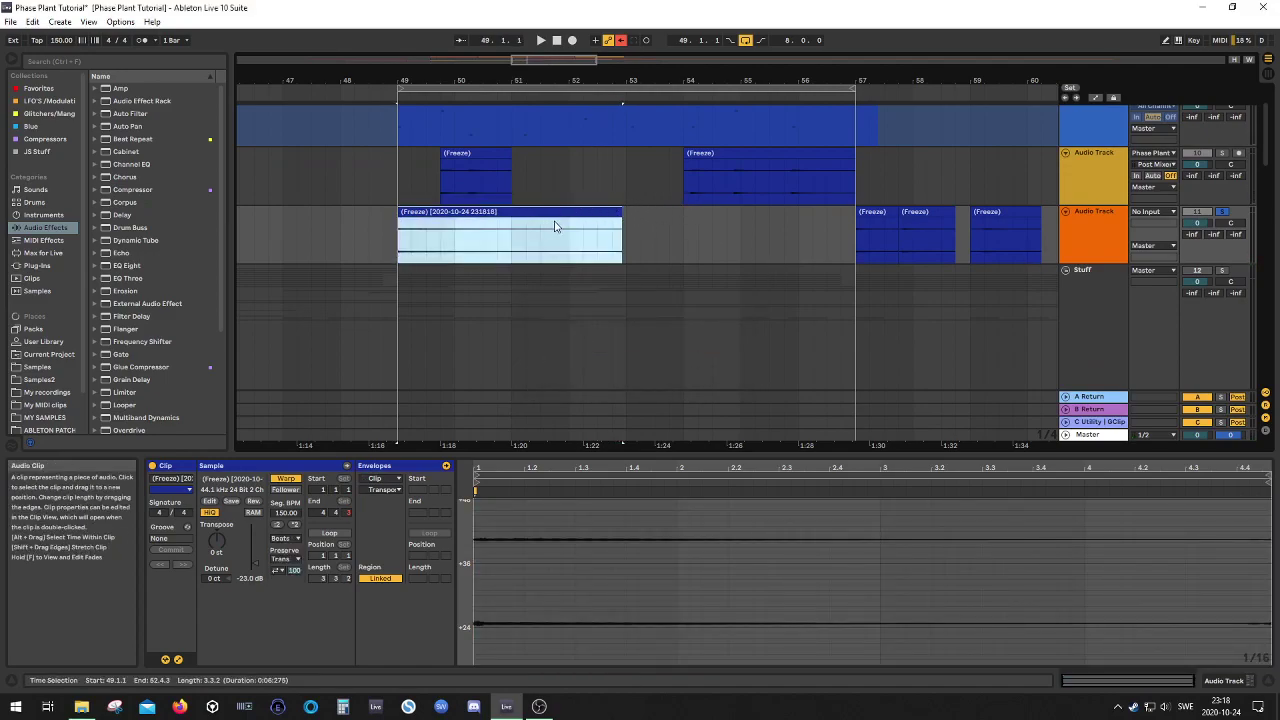
{"action": "key", "text": "ctrl+d"}
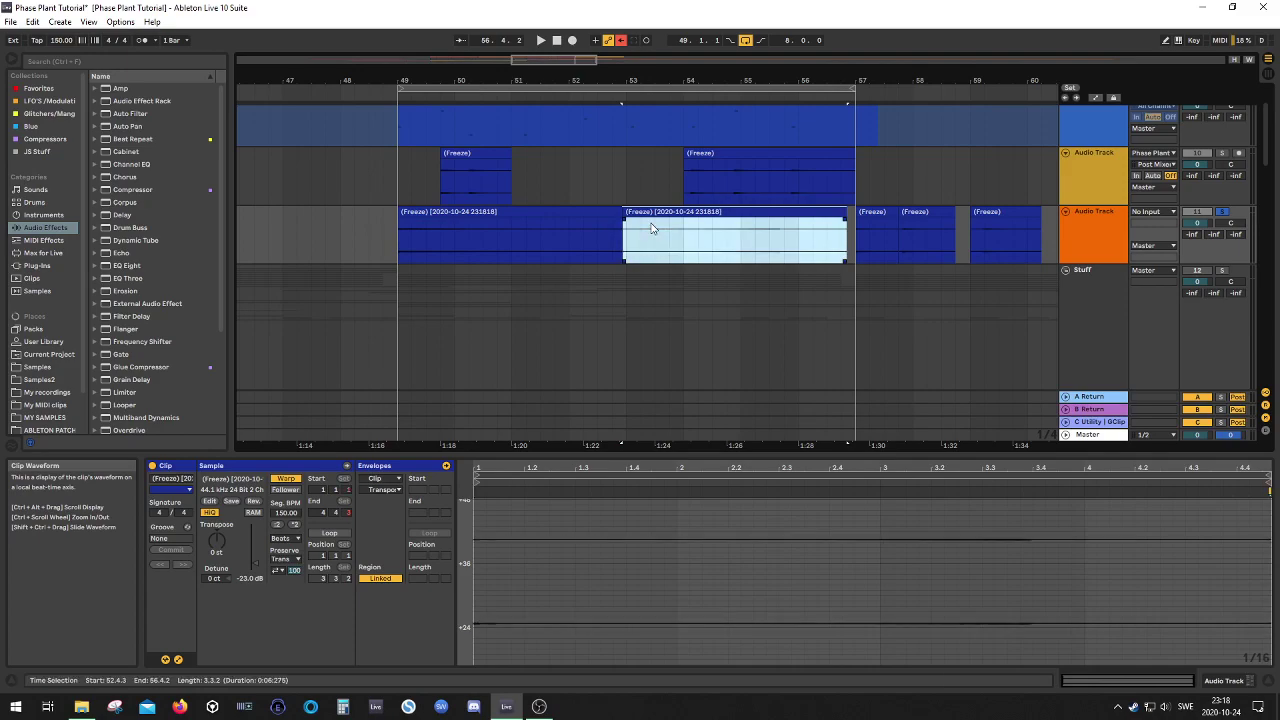
Play back the consolidated clip and its duplicate to audition the resampled effect
{"action": "left_click", "coordinate": [568, 238]}
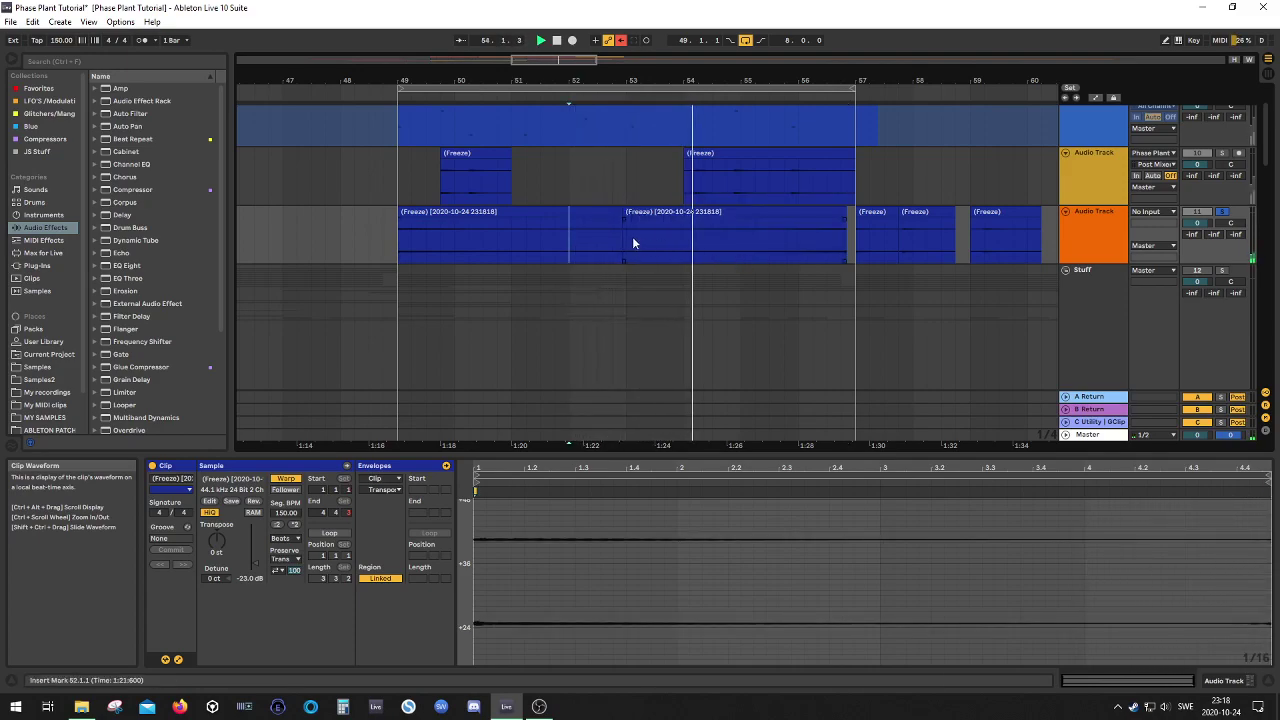
{"action": "scroll", "coordinate": [623, 226], "scroll_direction": "up", "scroll_amount": 4}
{"action": "scroll", "coordinate": [648, 250], "scroll_direction": "down", "scroll_amount": 4}
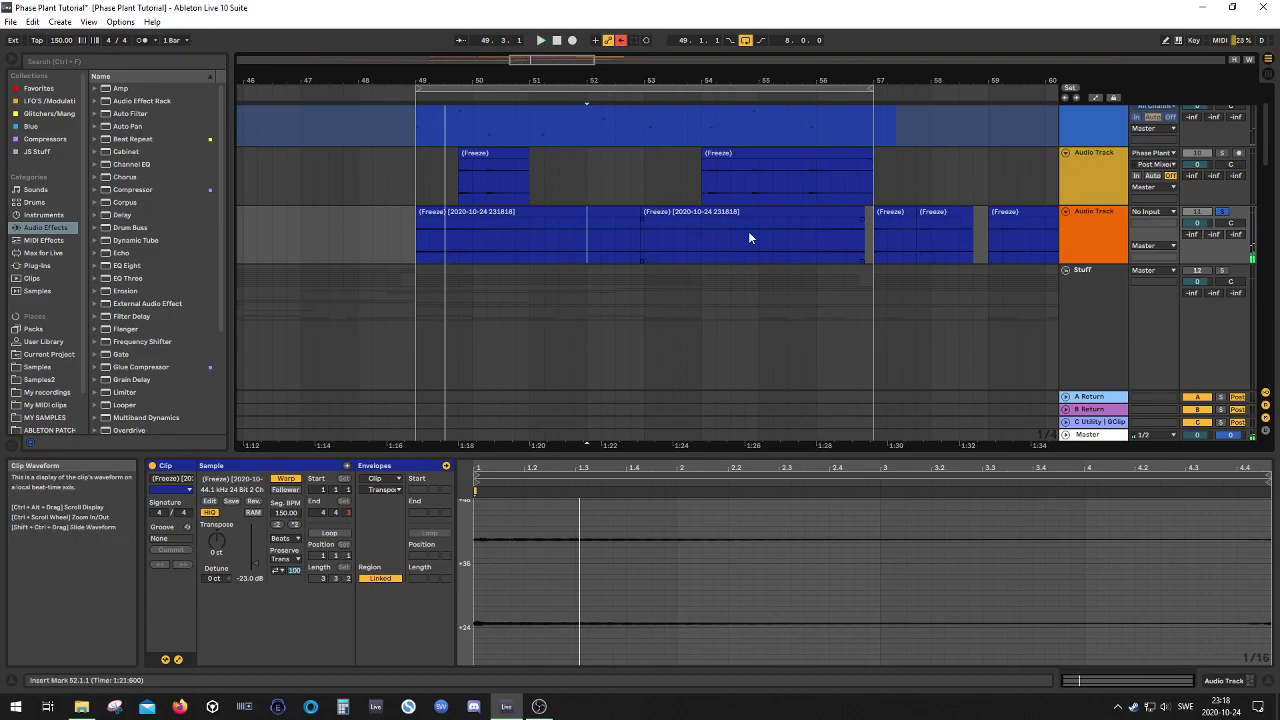
{"action": "left_click", "coordinate": [539, 706]}
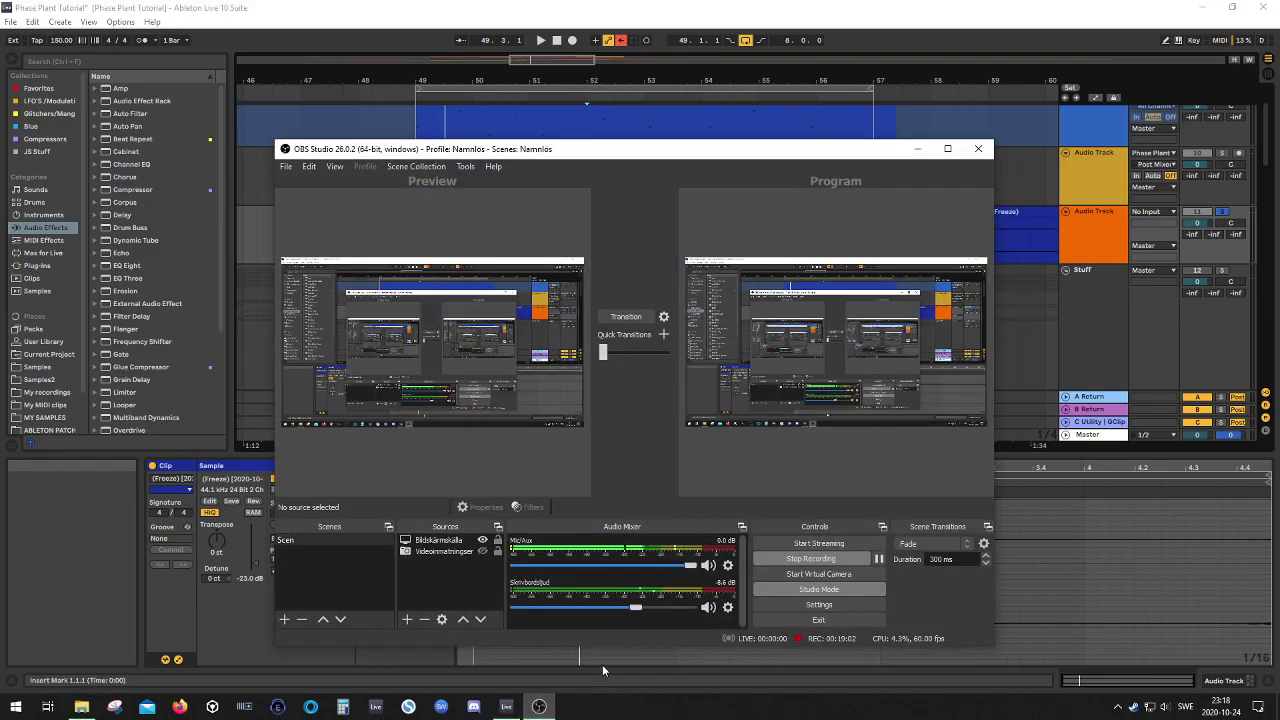